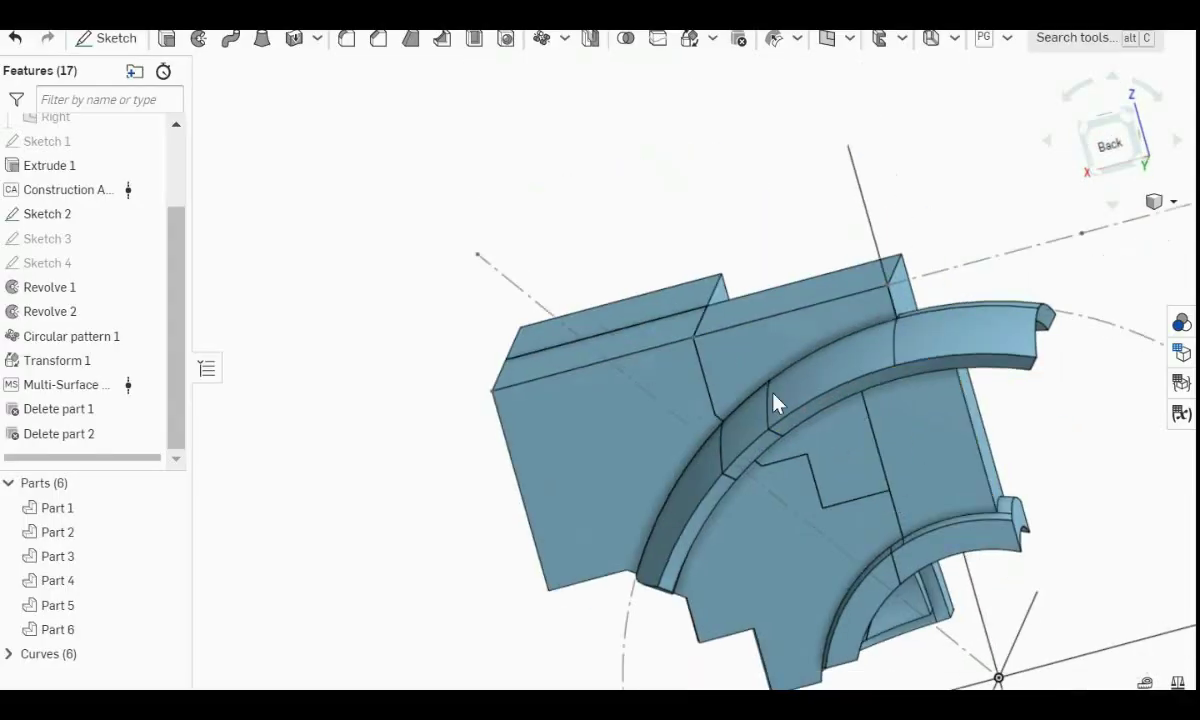
pyautogui.scroll(-2, 815, 435)
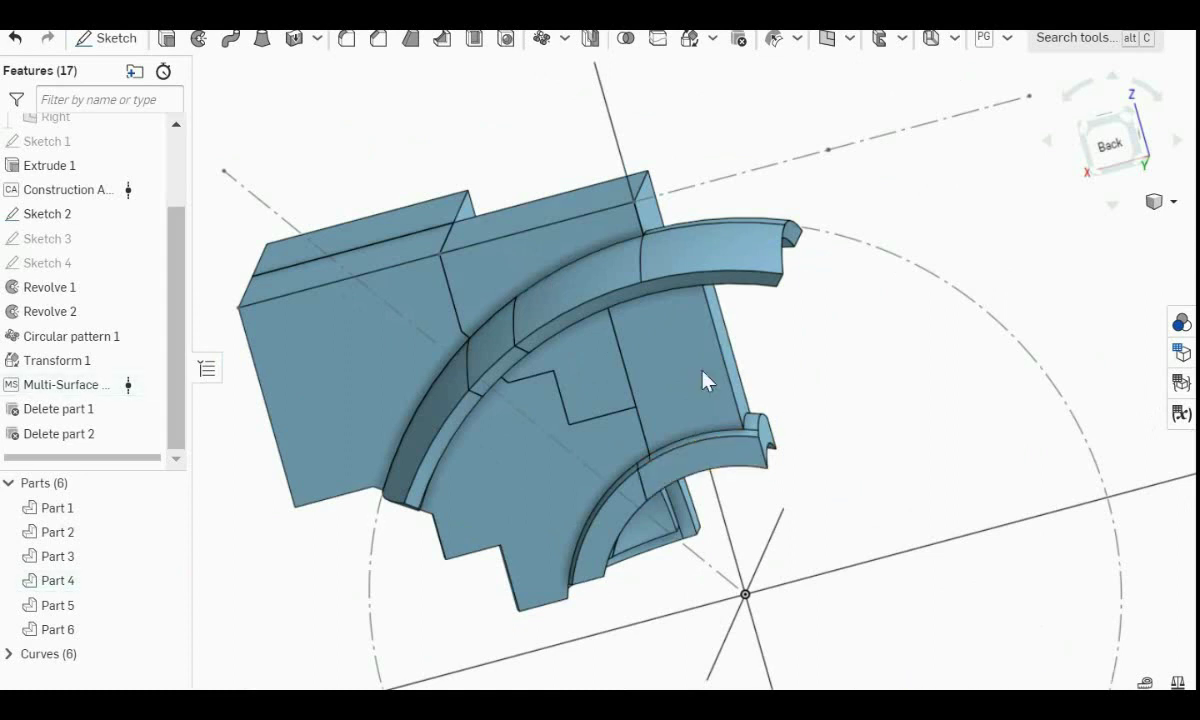
# Hide every part except Part 4 and start a new sketch.
pyautogui.rightClick(669, 371)
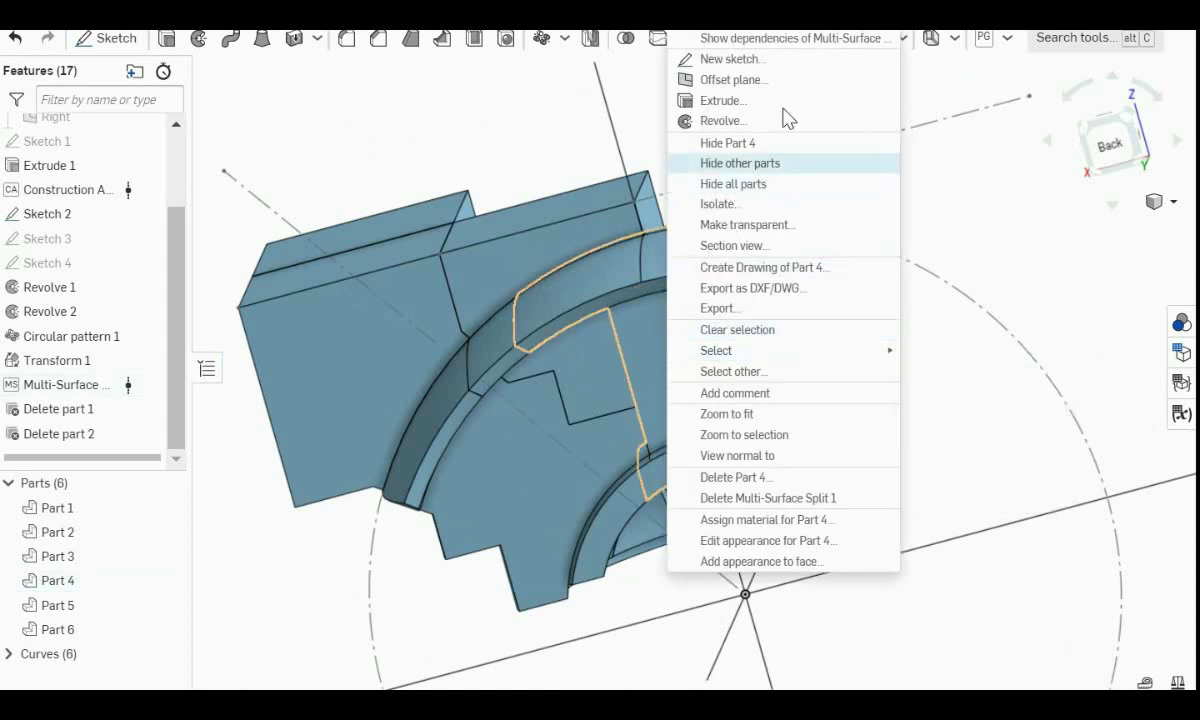
pyautogui.click(765, 165)
pyautogui.click(112, 40)
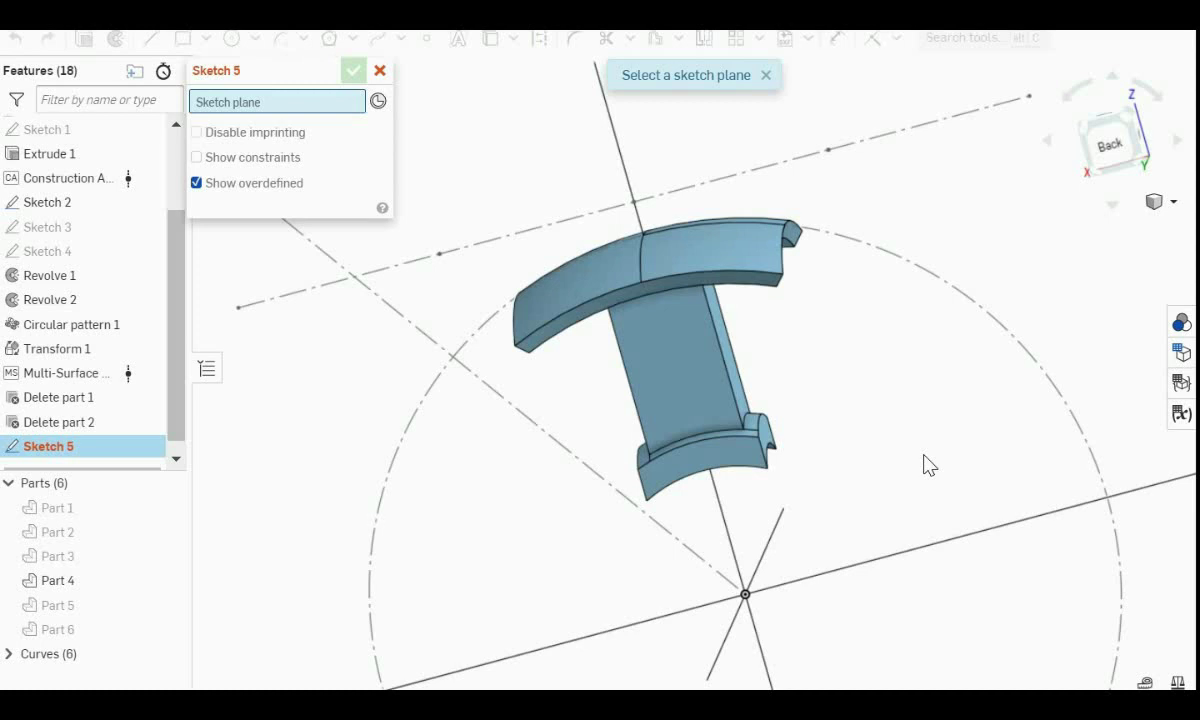
# On the Front plane, draw a 23 by 13 rectangle on the horizontal axis below the T.
pyautogui.hotkey('shift', '2')
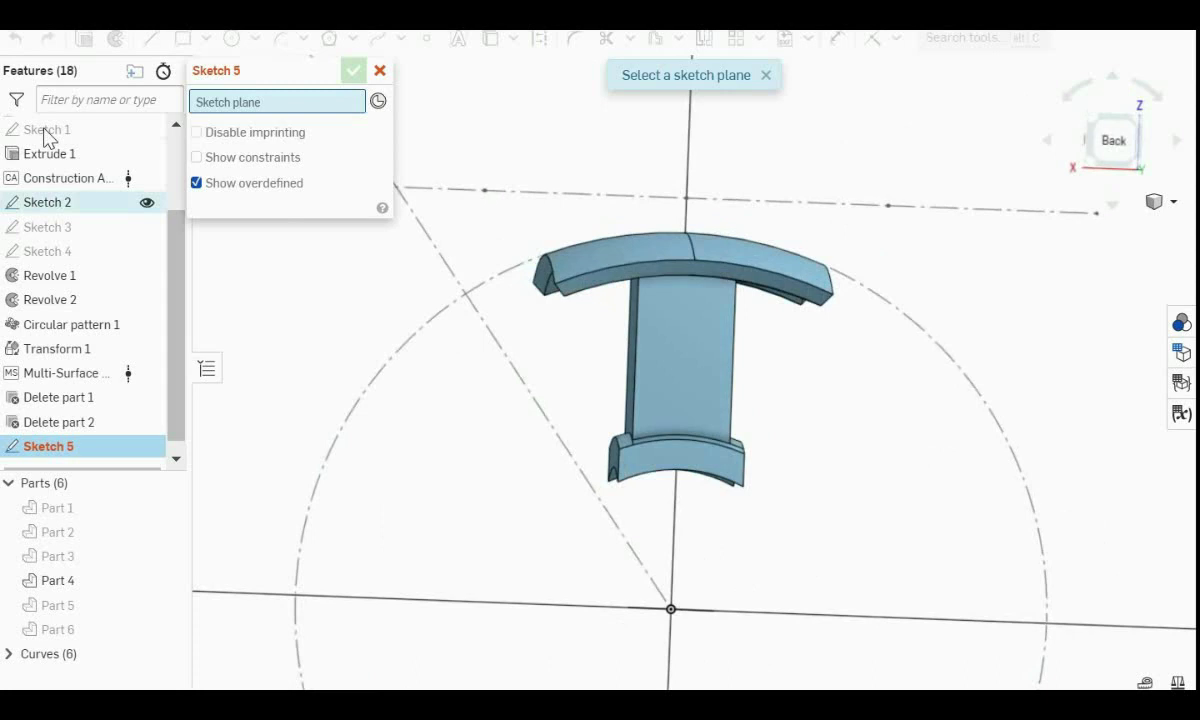
pyautogui.moveTo(180, 398); pyautogui.dragTo(187, 225)
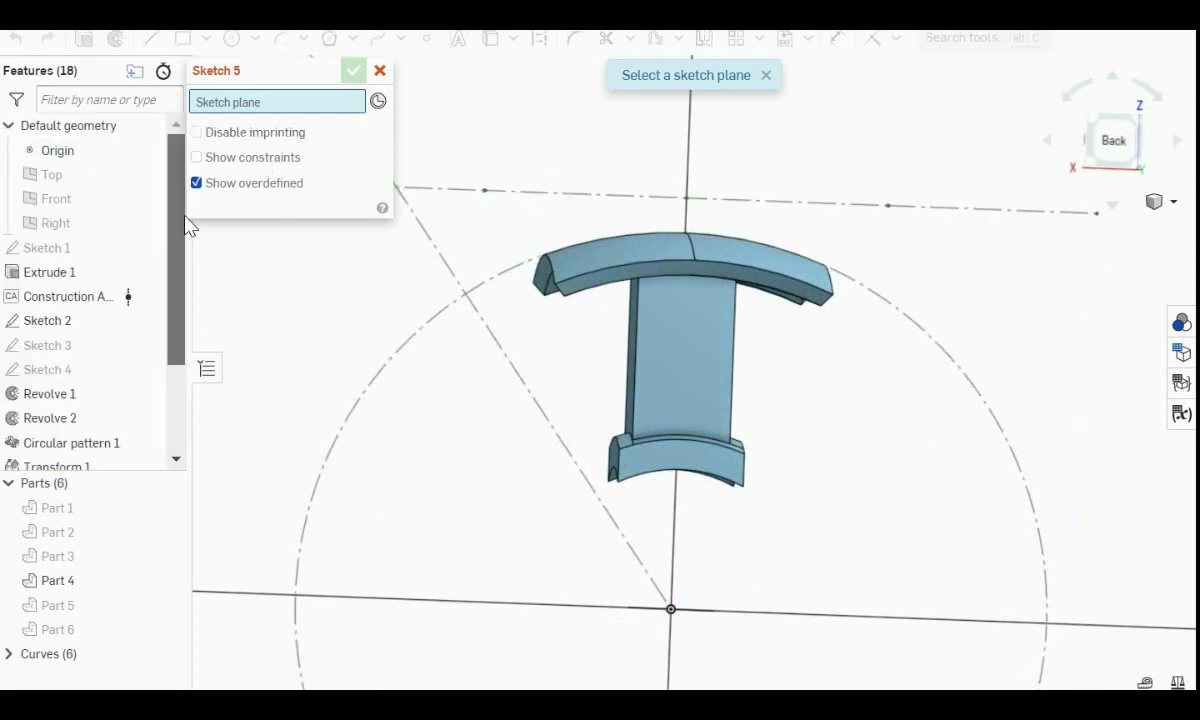
pyautogui.click(58, 205)
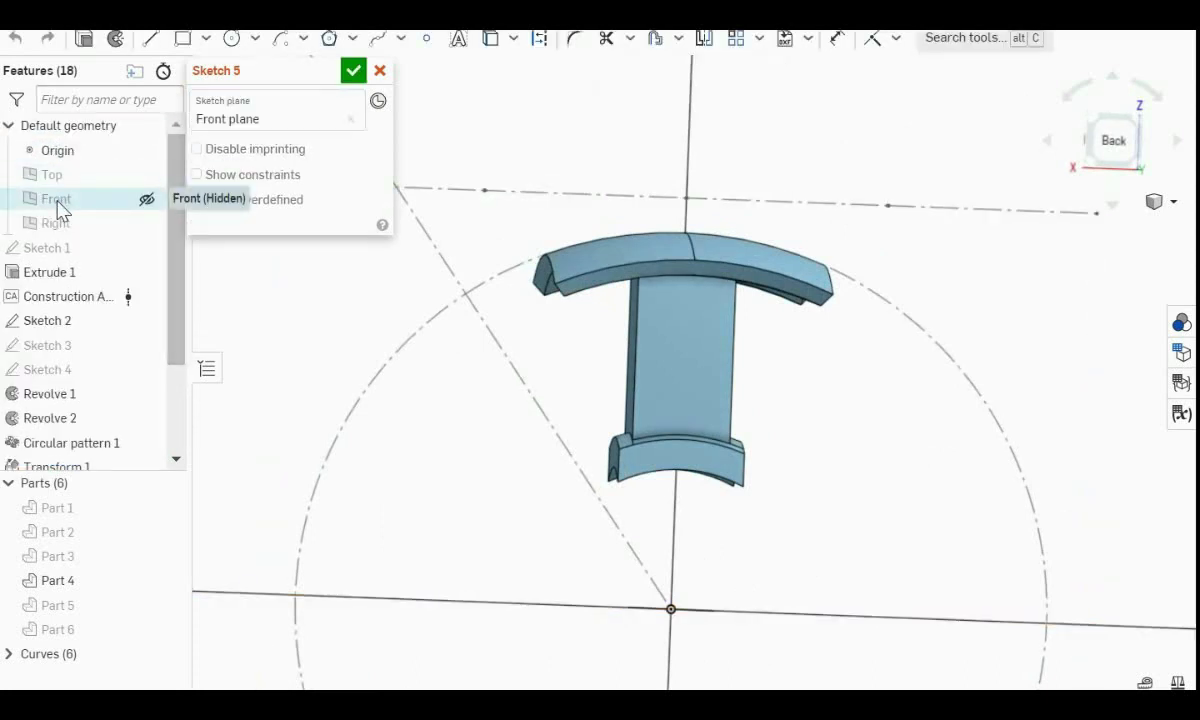
pyautogui.click(858, 408)
pyautogui.moveTo(843, 508)
pyautogui.mouseDown(button='right')
pyautogui.moveTo(830, 554)
pyautogui.moveTo(798, 546)
pyautogui.moveTo(862, 545)
pyautogui.moveTo(836, 546)
pyautogui.moveTo(851, 541)
pyautogui.mouseUp(button='right')
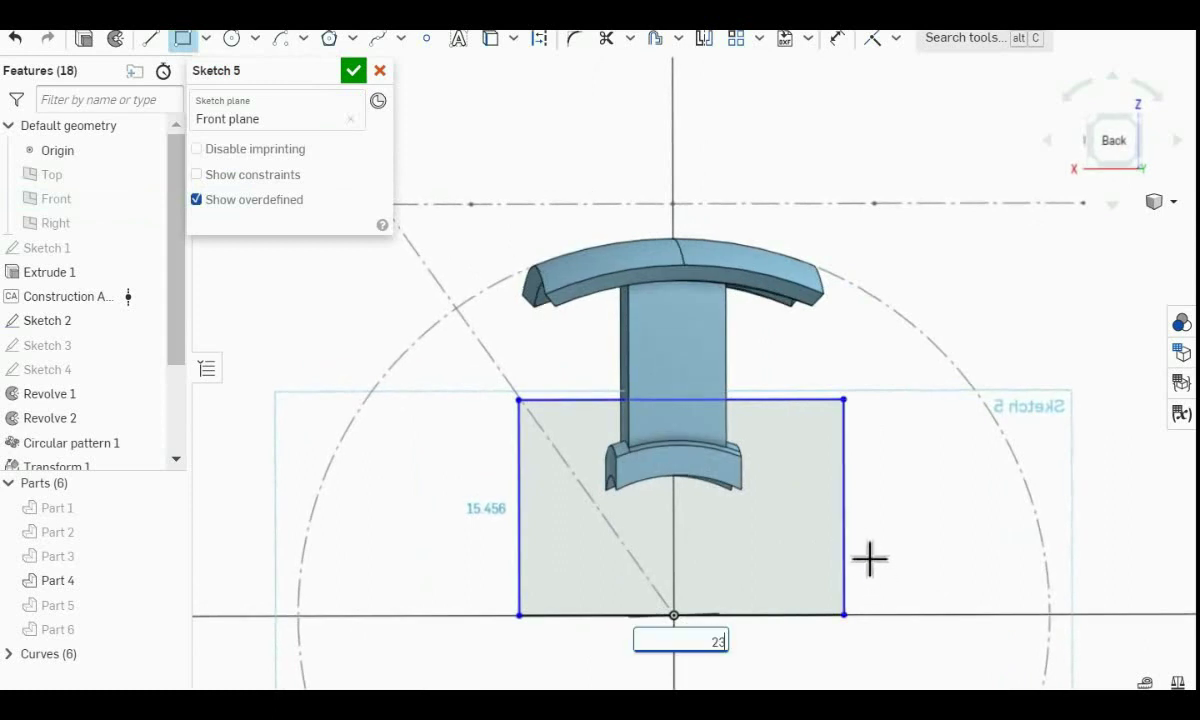
pyautogui.press('Return')
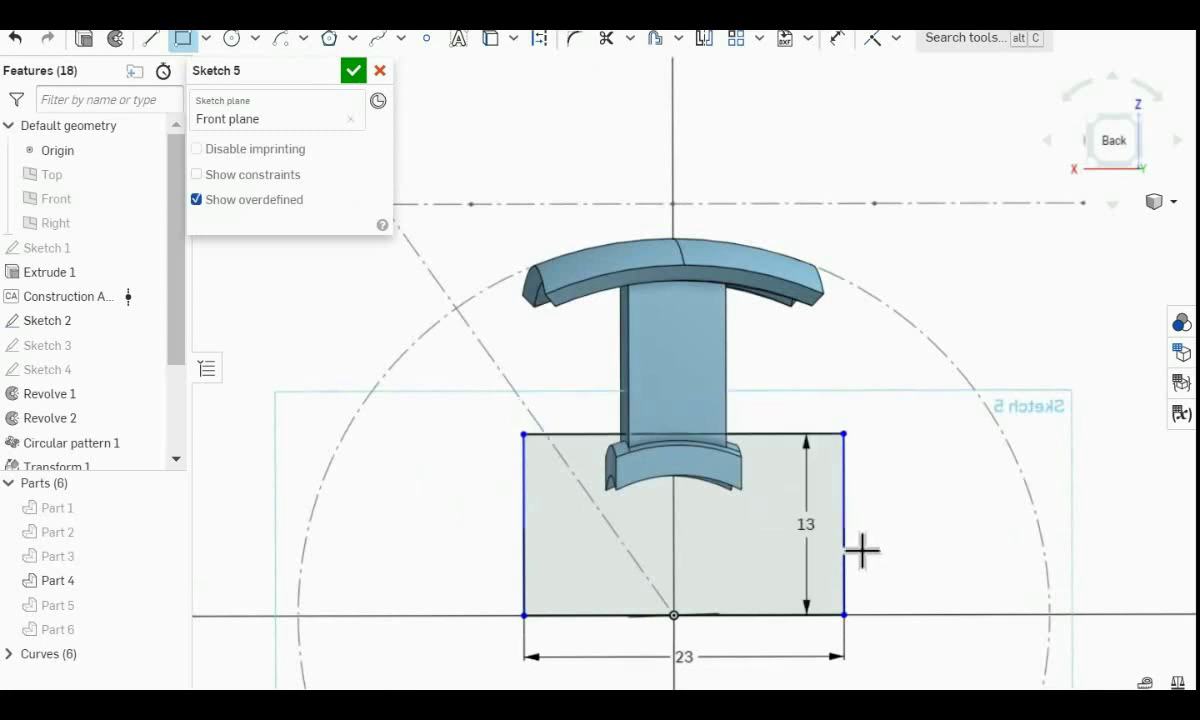
pyautogui.press('n')
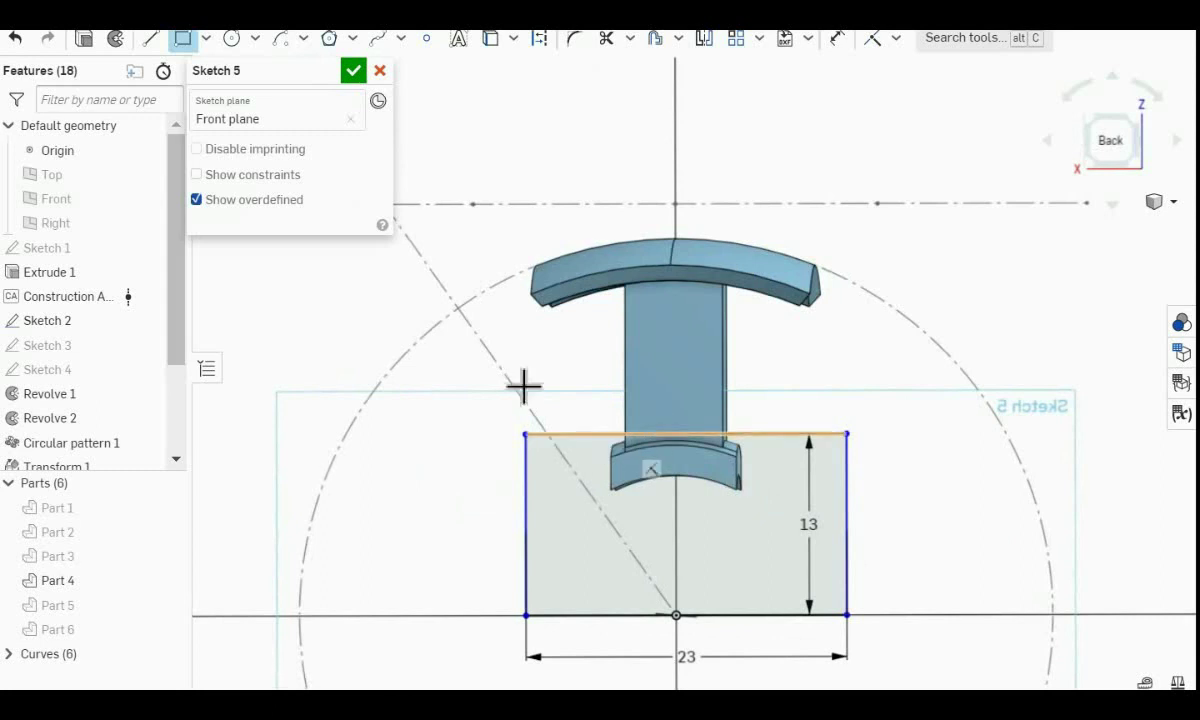
# Cut the Sketch 5 rectangle with a symmetric 25 mm Remove extrude, trimming Part 4's lower end.
pyautogui.click(353, 71)
pyautogui.moveTo(928, 410); pyautogui.dragTo(870, 396, button='right')
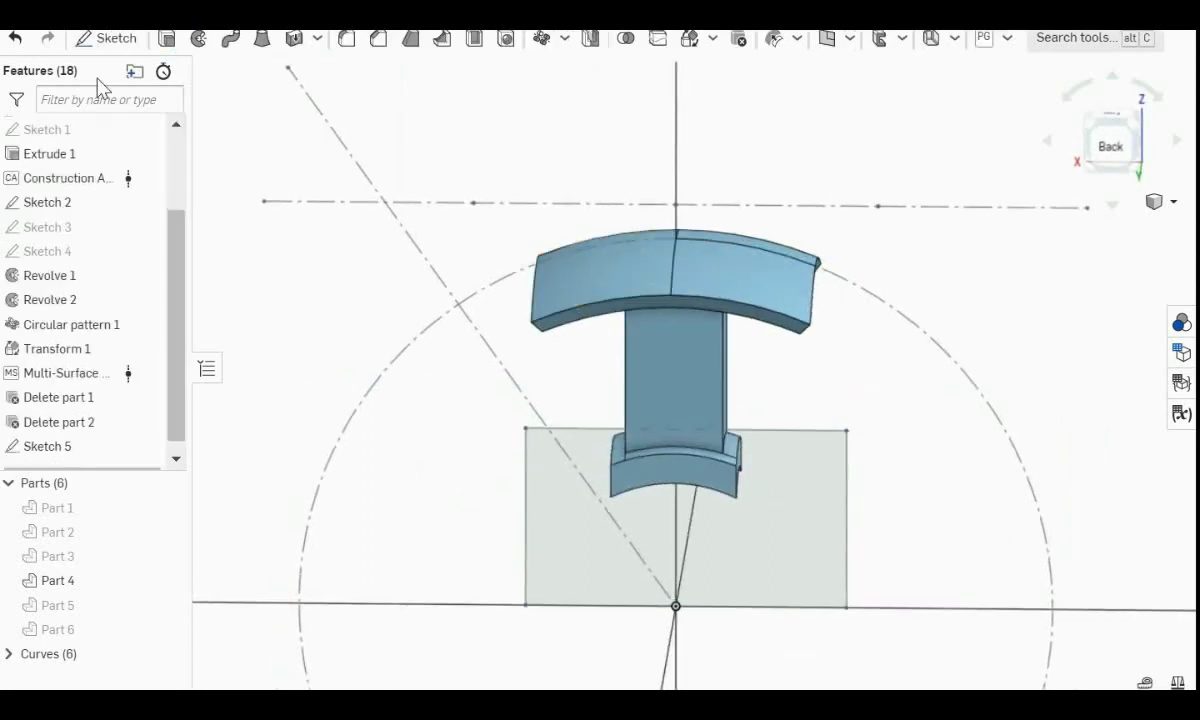
pyautogui.click(167, 39)
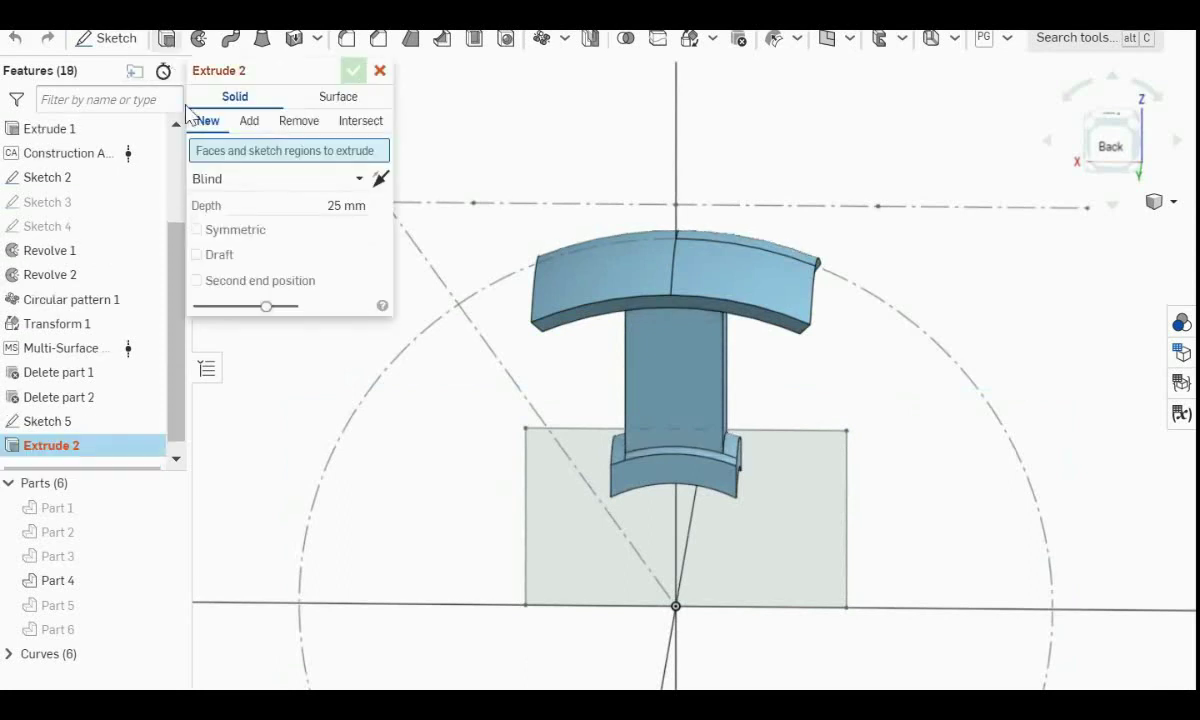
pyautogui.click(300, 122)
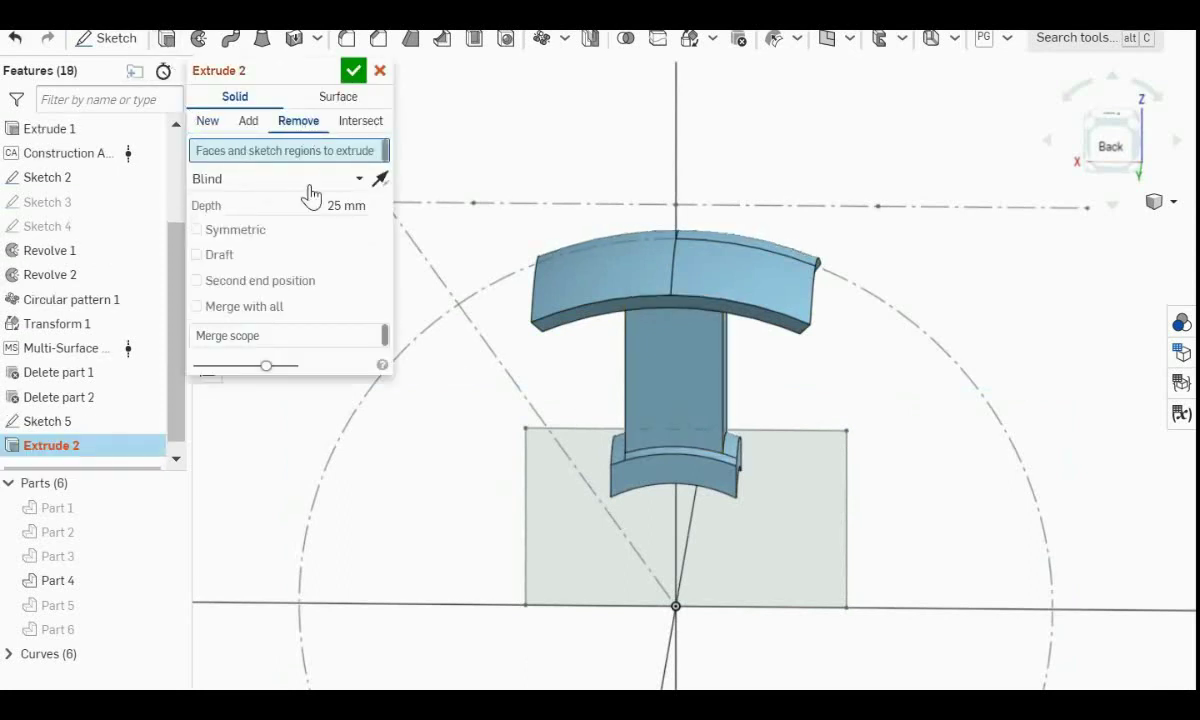
pyautogui.click(197, 229)
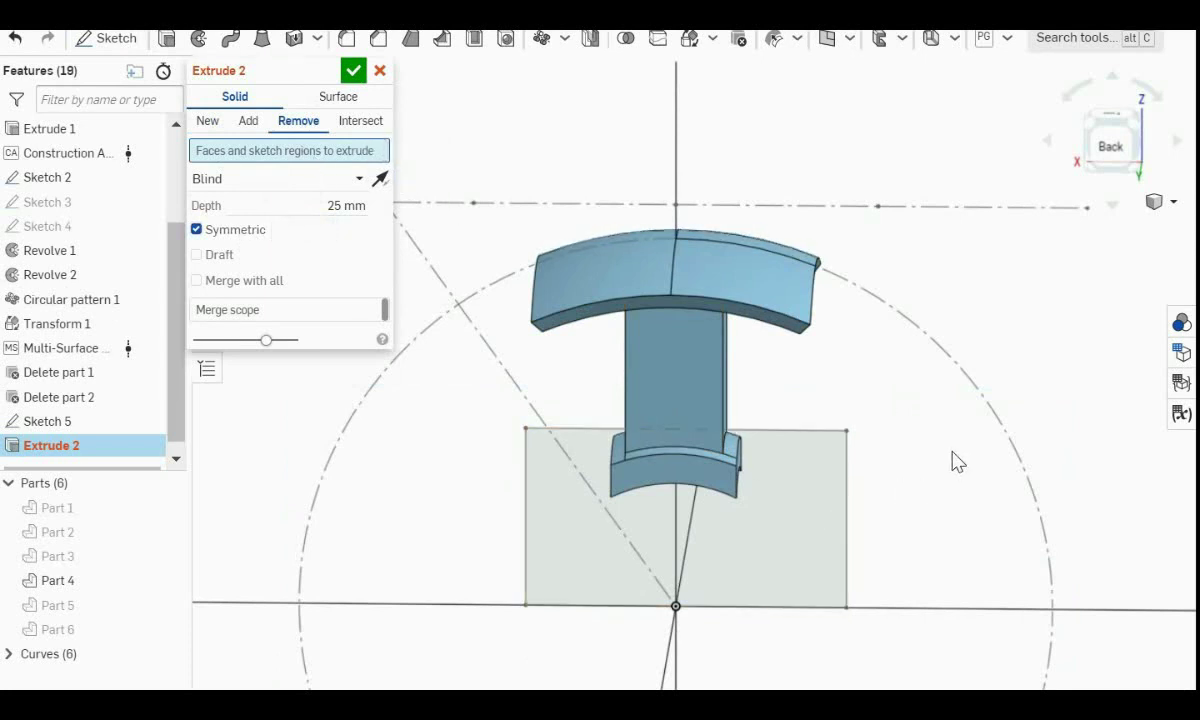
pyautogui.moveTo(955, 462); pyautogui.dragTo(943, 477, button='right')
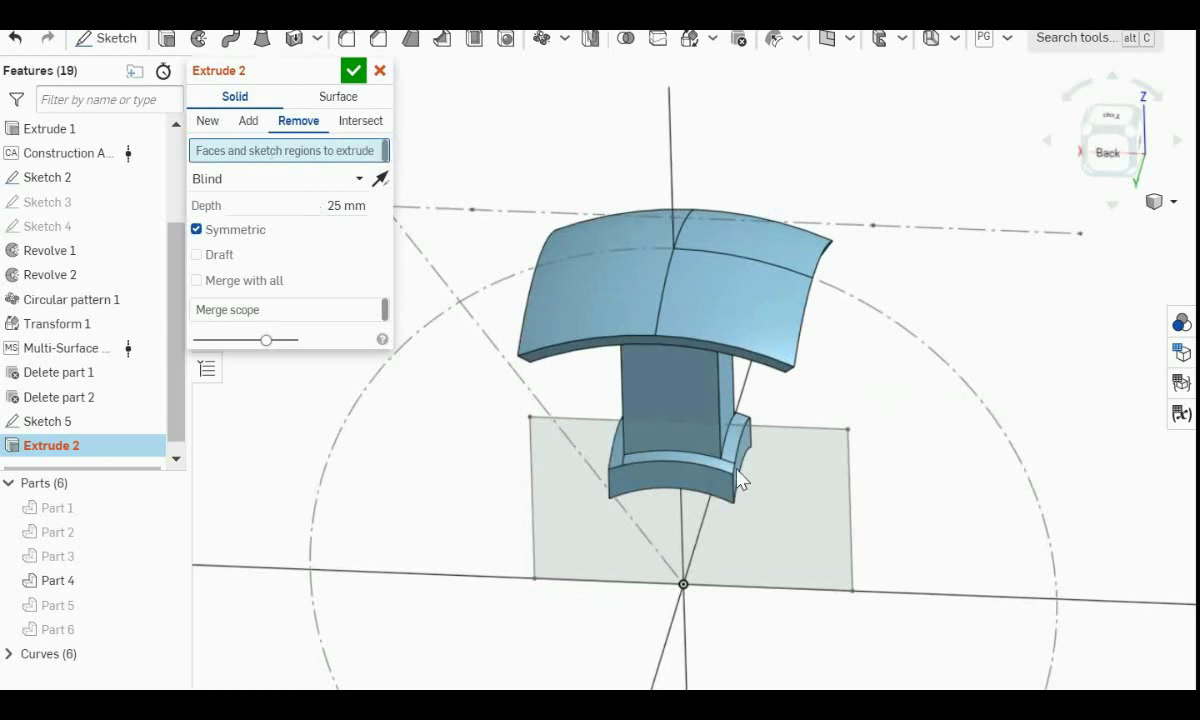
pyautogui.click(795, 497)
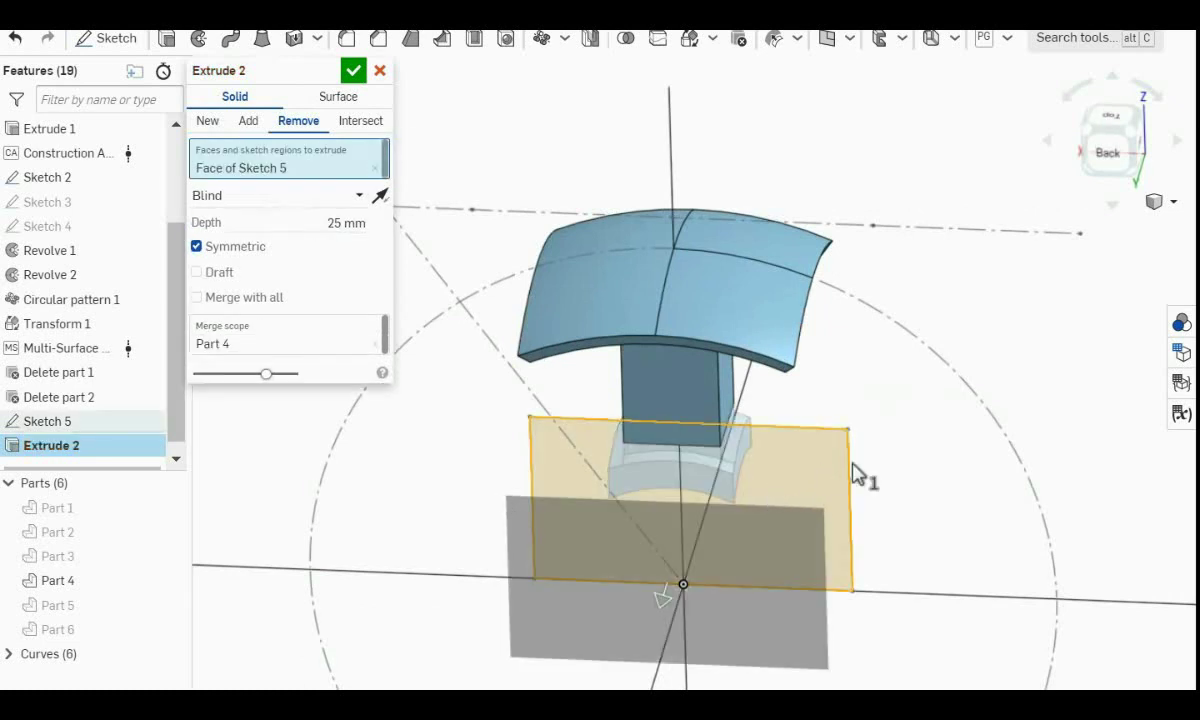
pyautogui.moveTo(855, 474); pyautogui.dragTo(820, 477, button='right')
pyautogui.click(354, 72)
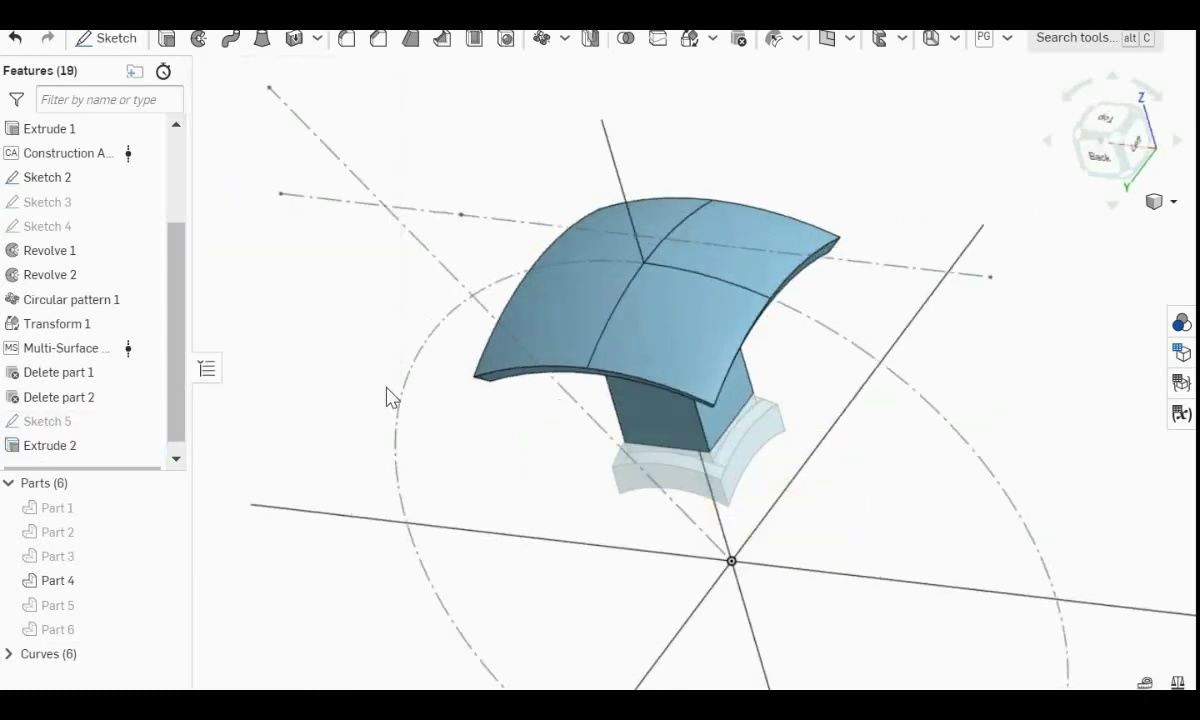
# Fillet the four edges of Part 4's square stem at 3.5 mm radius.
pyautogui.click(347, 45)
pyautogui.moveTo(648, 480); pyautogui.dragTo(632, 450, button='right')
pyautogui.moveTo(736, 380)
pyautogui.mouseDown(button='right')
pyautogui.moveTo(793, 359)
pyautogui.moveTo(824, 370)
pyautogui.moveTo(810, 349)
pyautogui.mouseUp(button='right')
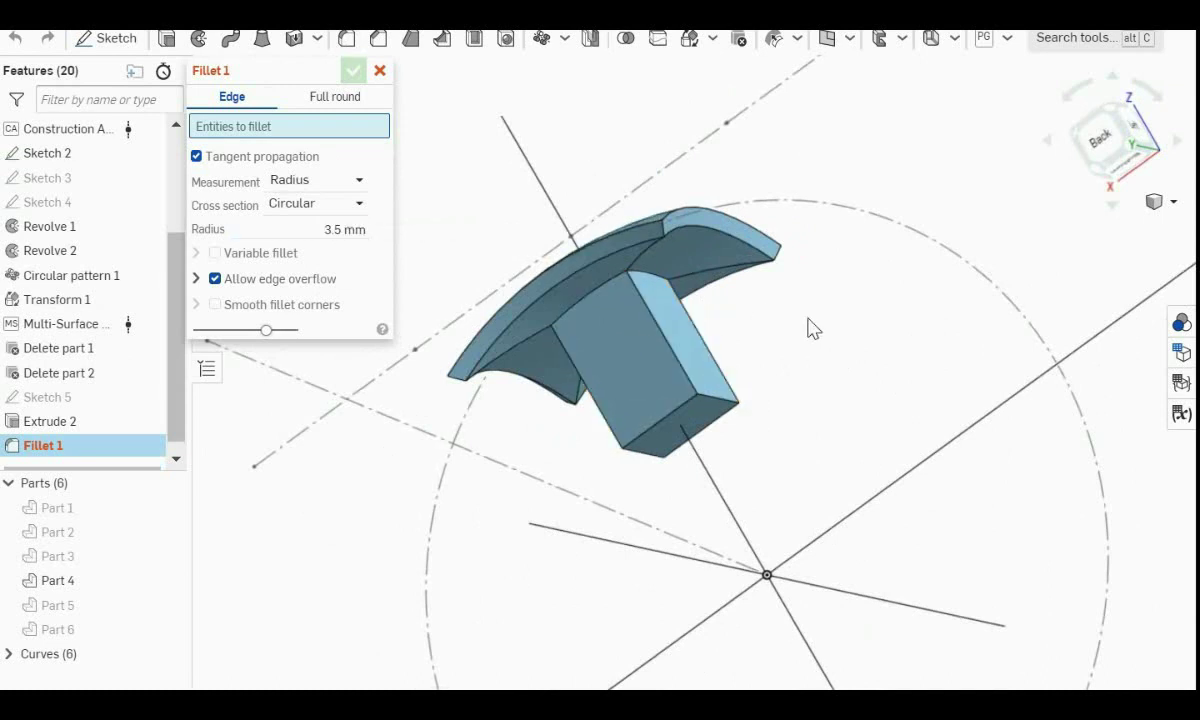
pyautogui.click(655, 337)
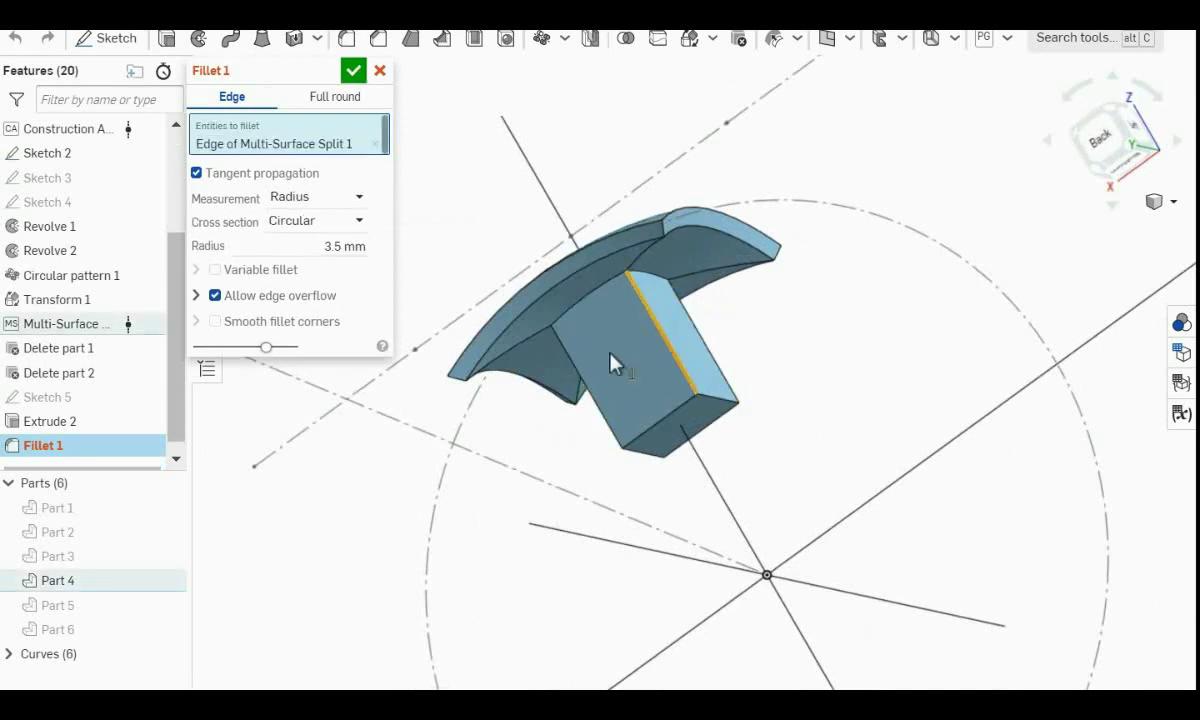
pyautogui.click(583, 383)
pyautogui.press('Left')
pyautogui.press('Left')
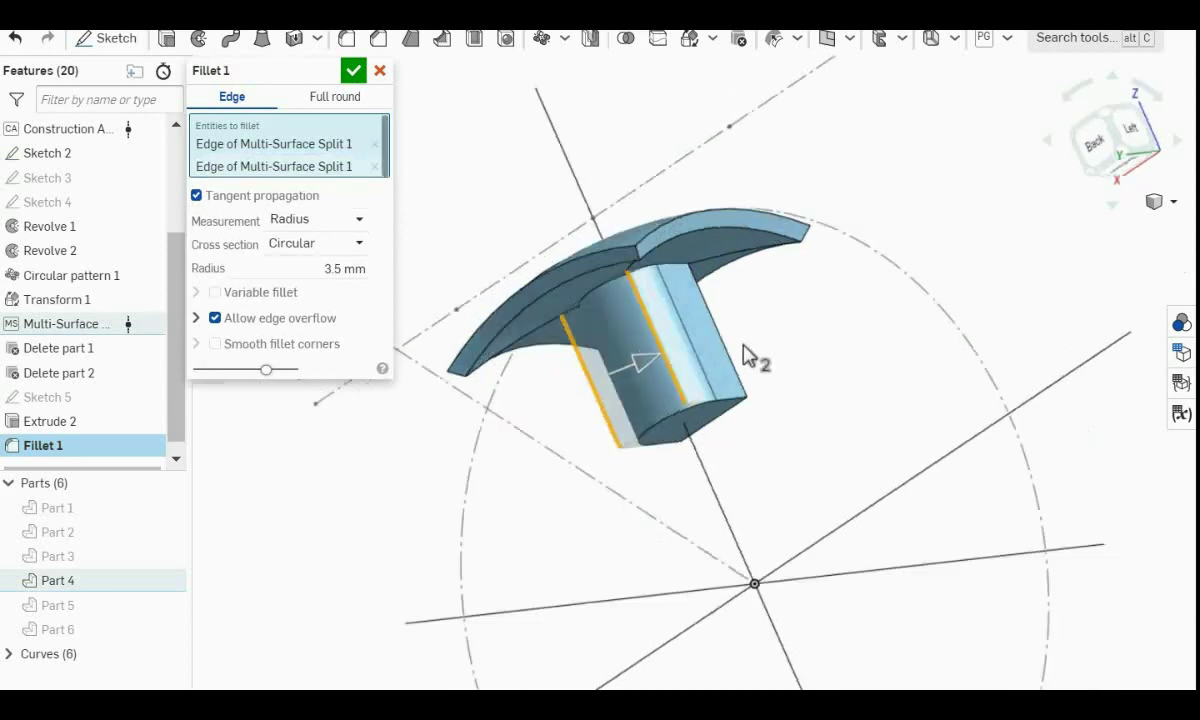
pyautogui.click(731, 347)
pyautogui.moveTo(776, 325); pyautogui.dragTo(632, 372, button='right')
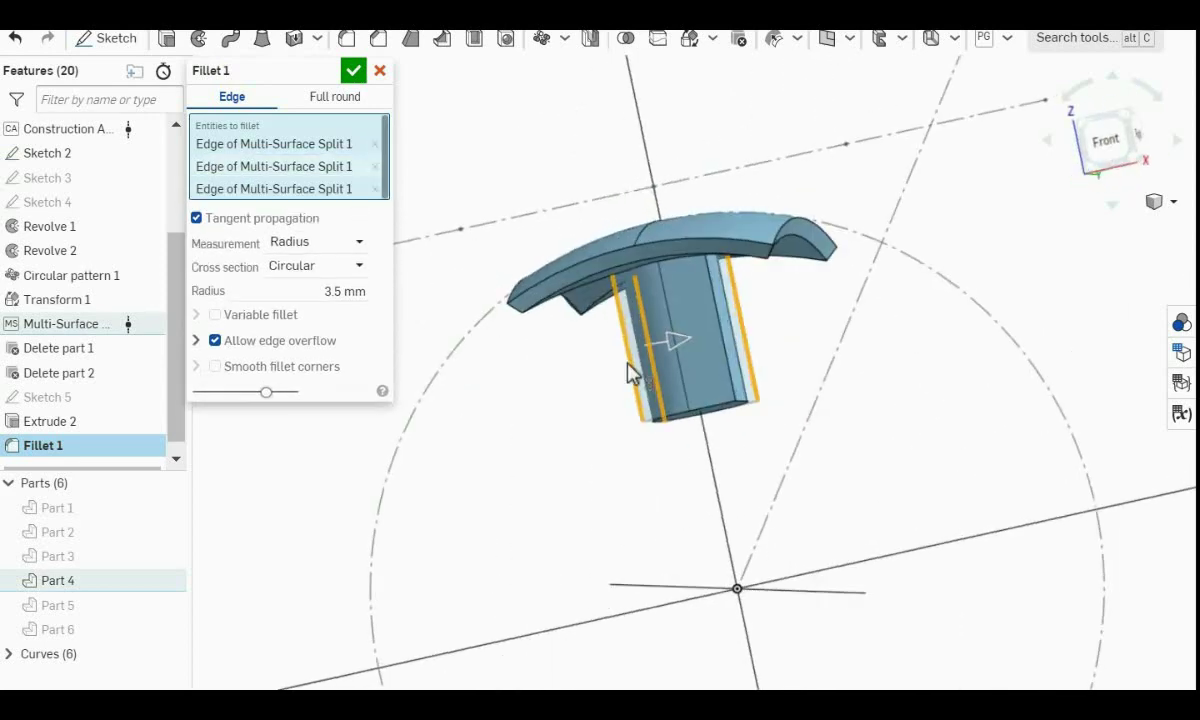
pyautogui.click(713, 318)
pyautogui.moveTo(830, 421); pyautogui.dragTo(741, 308, button='right')
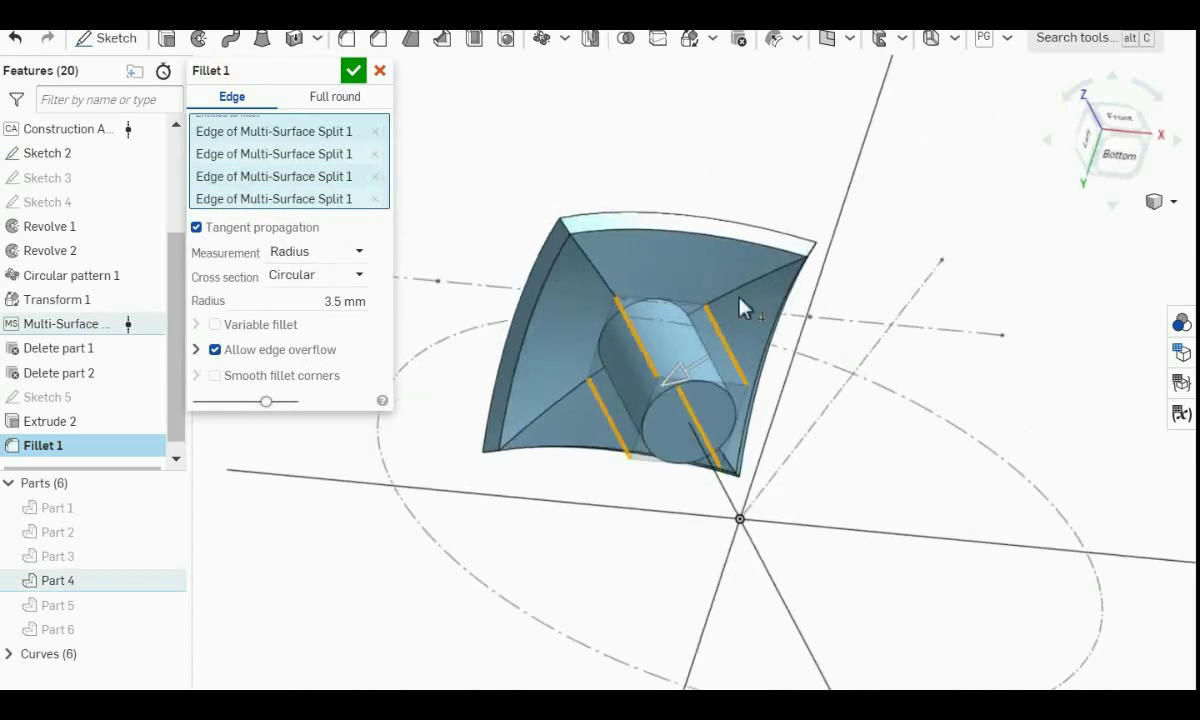
pyautogui.click(354, 71)
# Show all hidden parts again.
pyautogui.moveTo(829, 292); pyautogui.dragTo(1070, 519, button='right')
pyautogui.rightClick(919, 194)
pyautogui.click(955, 221)
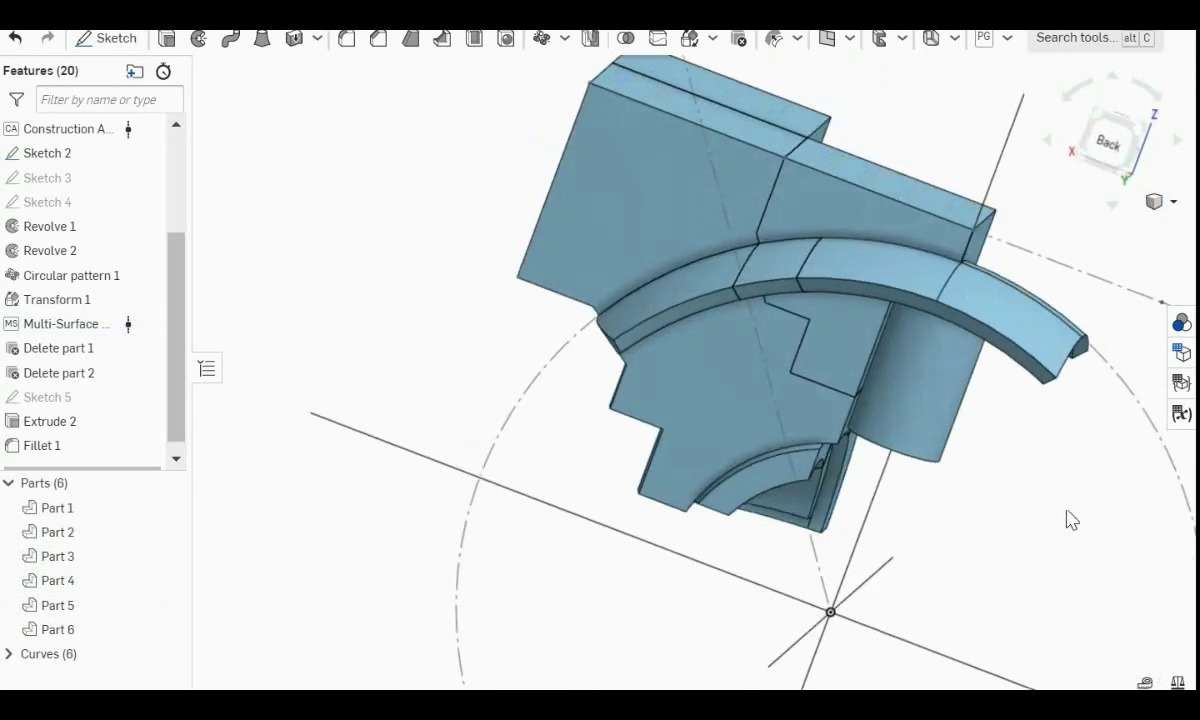
# Isolate Part 2 and Part 4.
pyautogui.click(819, 210)
pyautogui.click(912, 375)
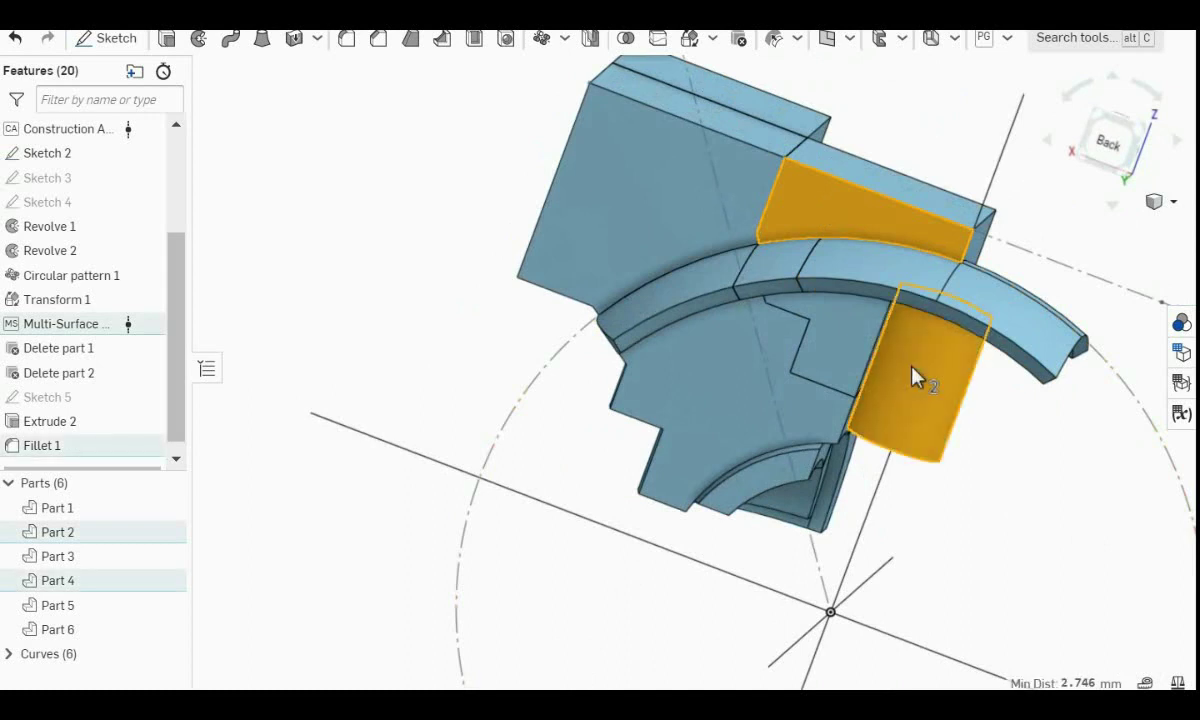
pyautogui.rightClick(912, 375)
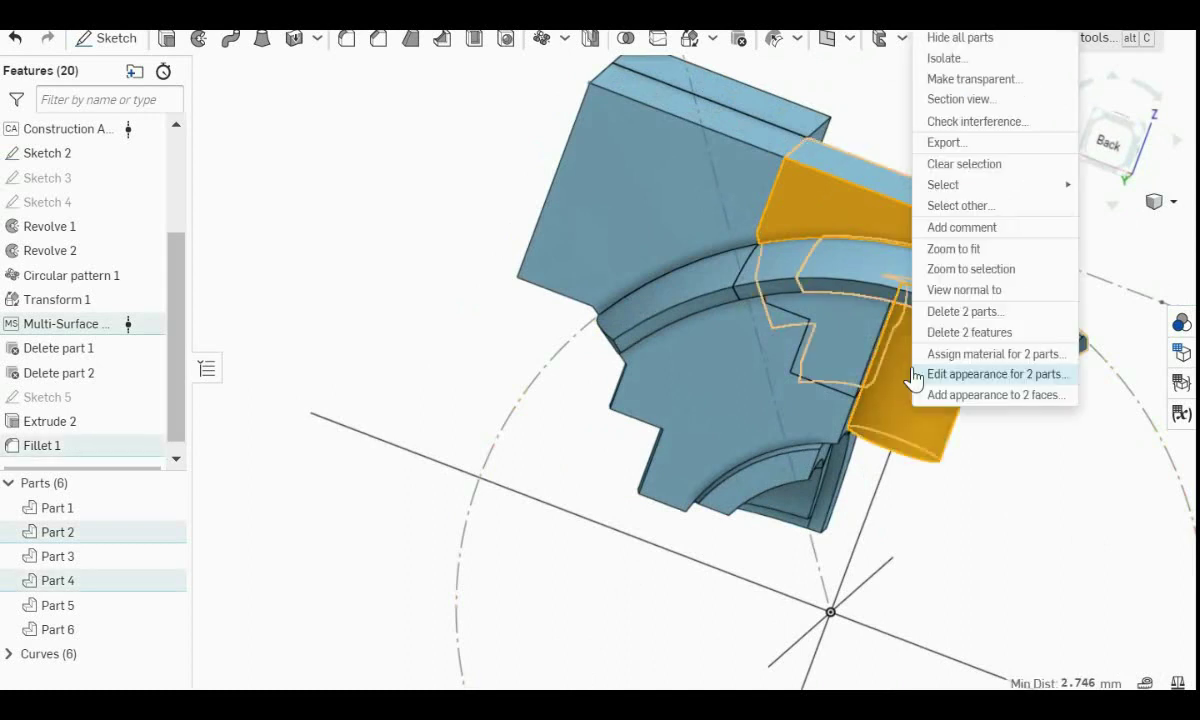
pyautogui.click(945, 58)
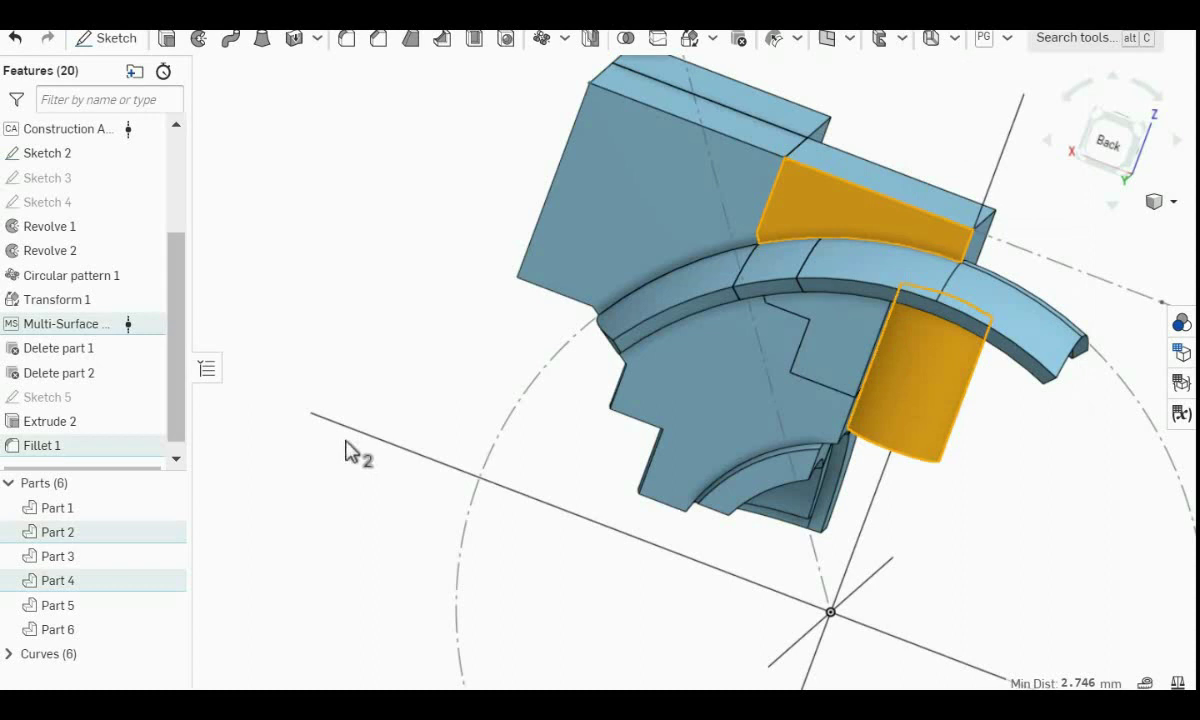
pyautogui.moveTo(818, 345); pyautogui.dragTo(568, 350, button='right')
# Apply a section view to the isolated parts and look at the Front plane straight on.
pyautogui.click(942, 250)
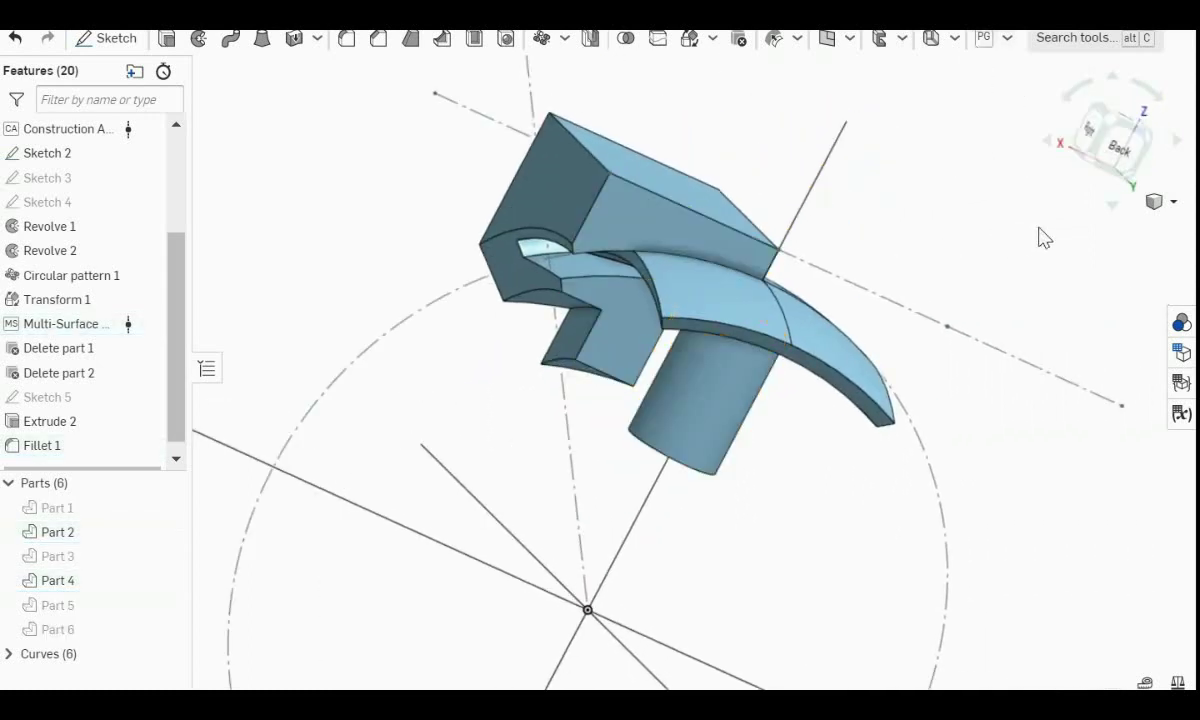
pyautogui.click(1170, 204)
pyautogui.click(1100, 626)
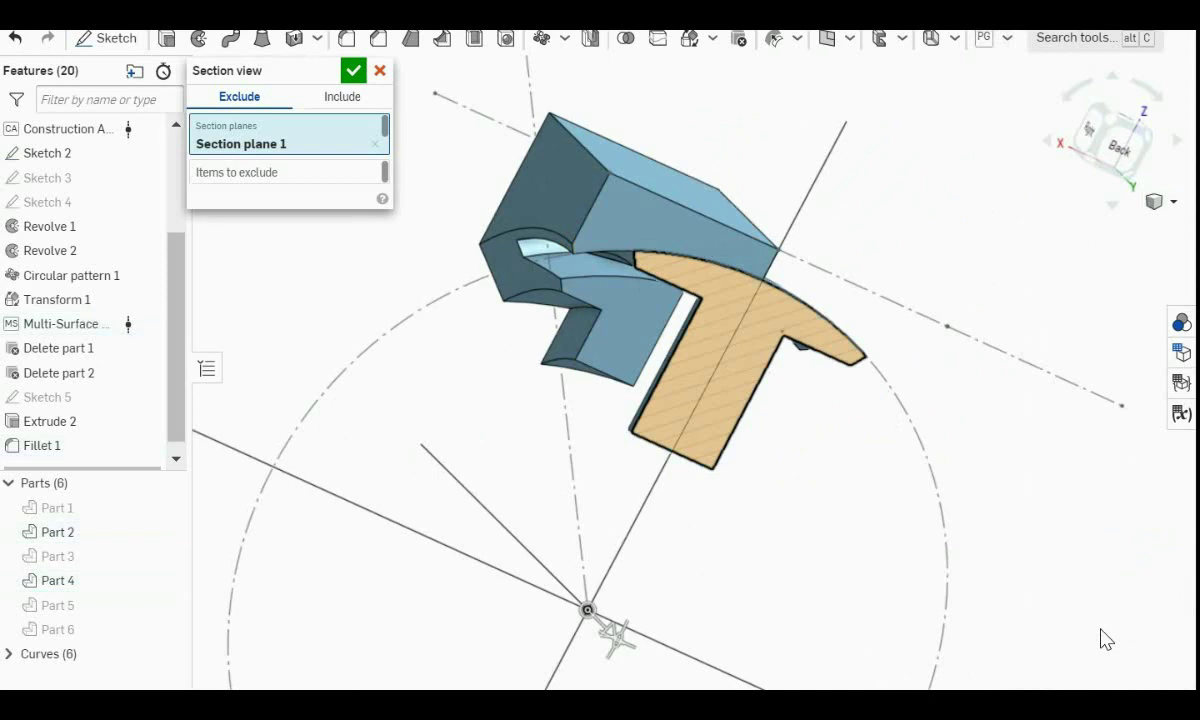
pyautogui.click(353, 70)
pyautogui.click(70, 198)
pyautogui.press('n')
pyautogui.click(402, 461)
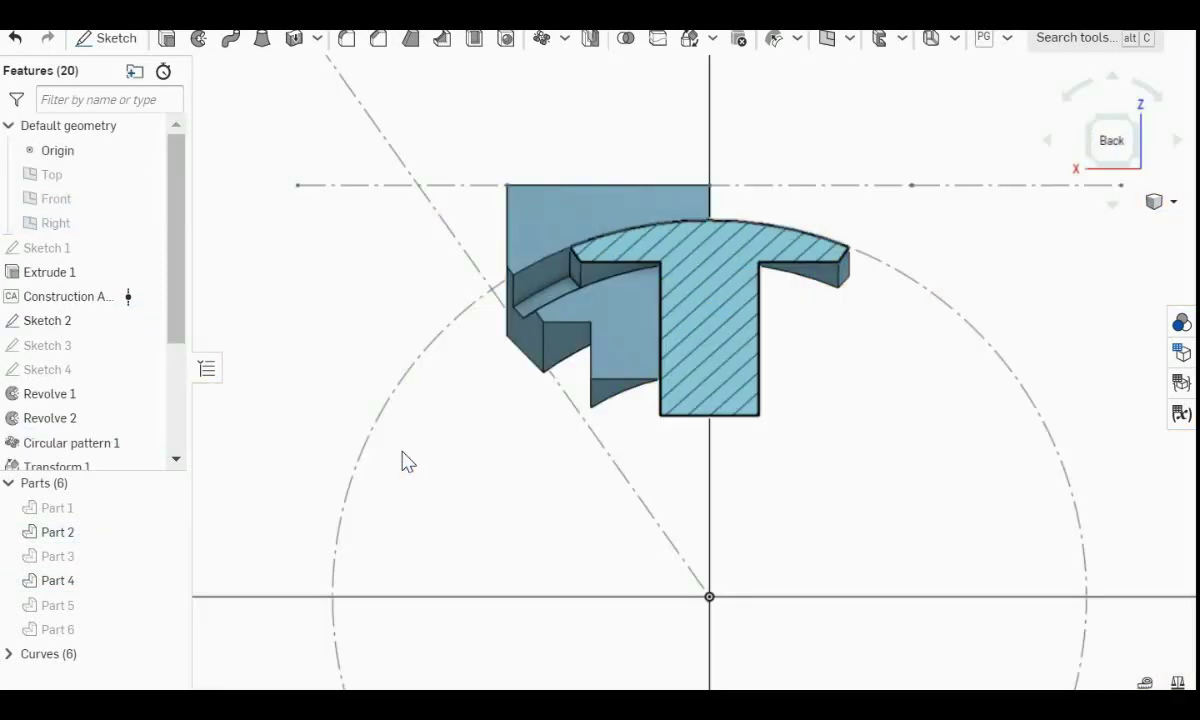
# In a new sketch on the Front plane, draw a stepped line profile from the vertical axis.
pyautogui.click(140, 45)
pyautogui.scroll(5, 174, 225)
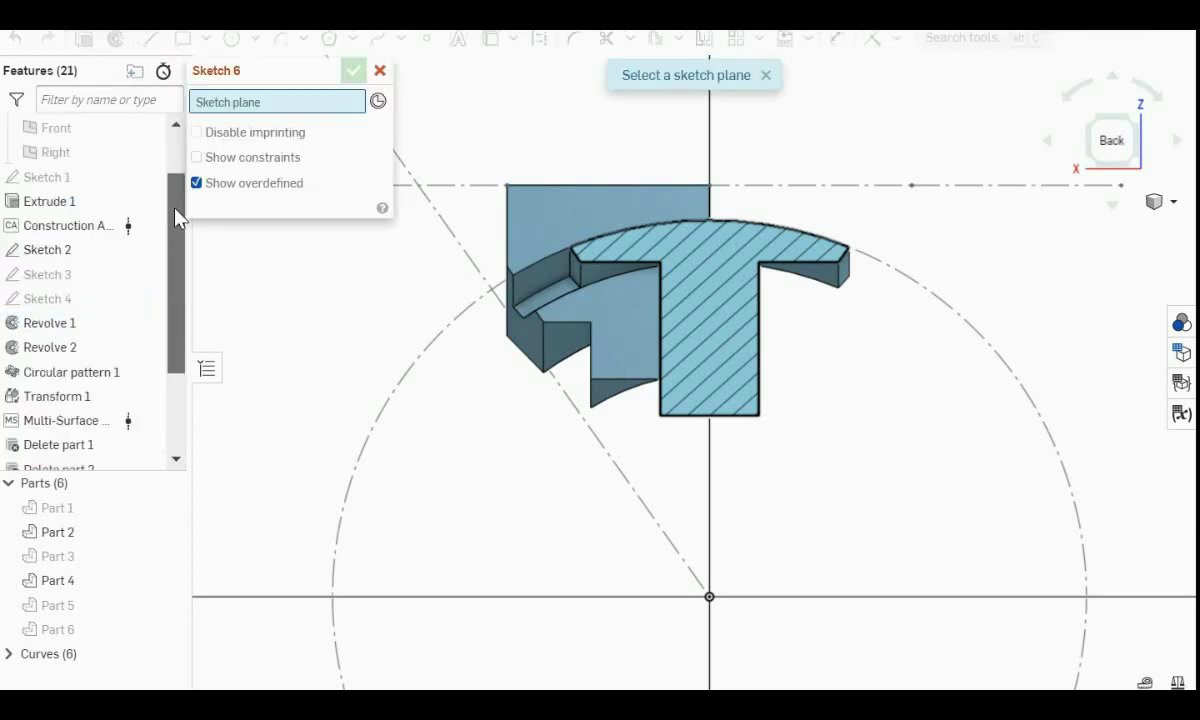
pyautogui.click(70, 199)
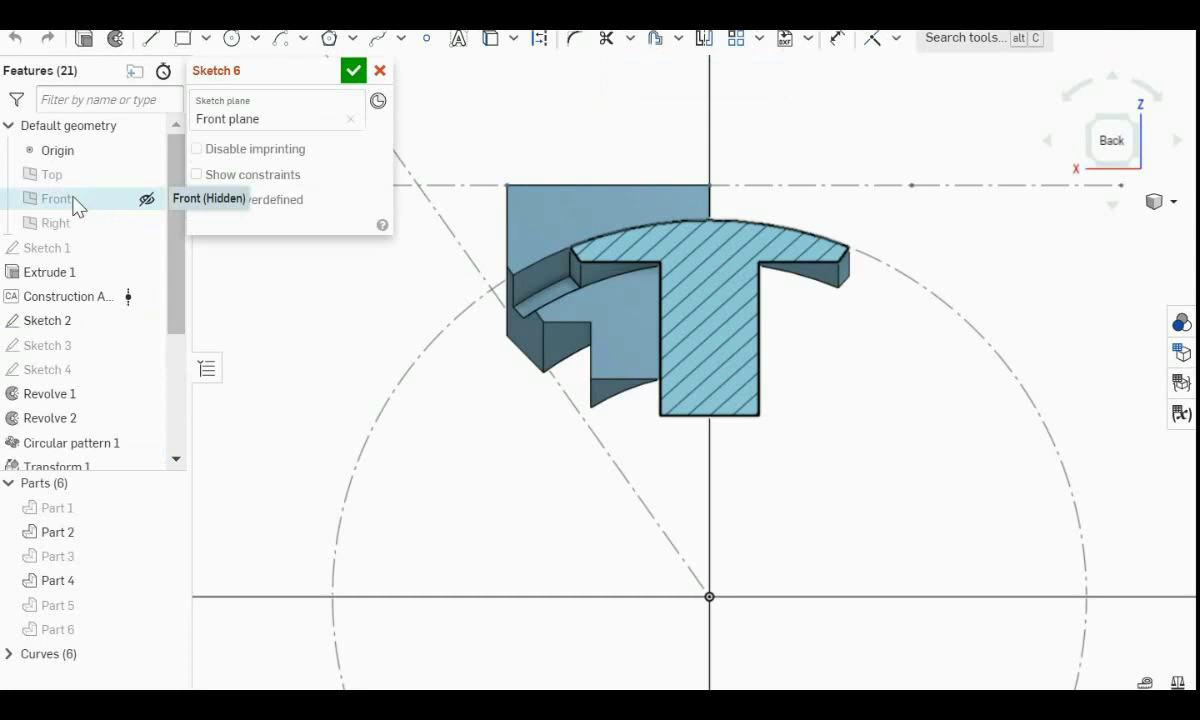
pyautogui.click(150, 38)
pyautogui.scroll(4, 777, 218)
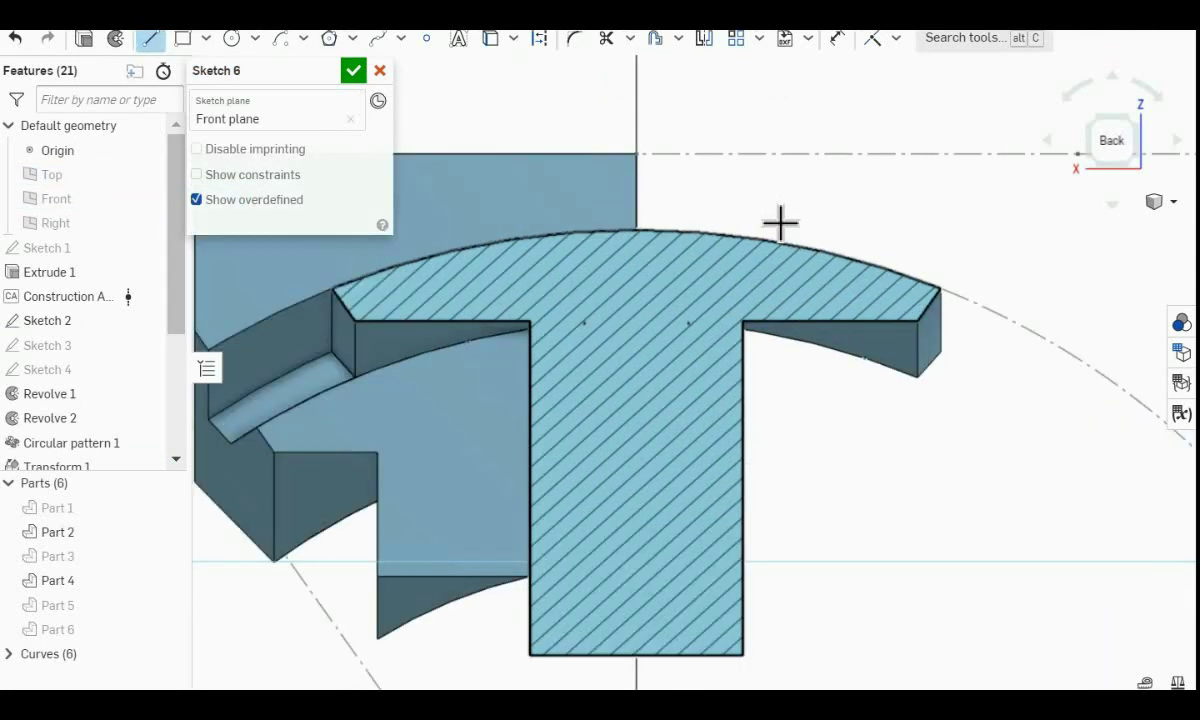
pyautogui.click(636, 178)
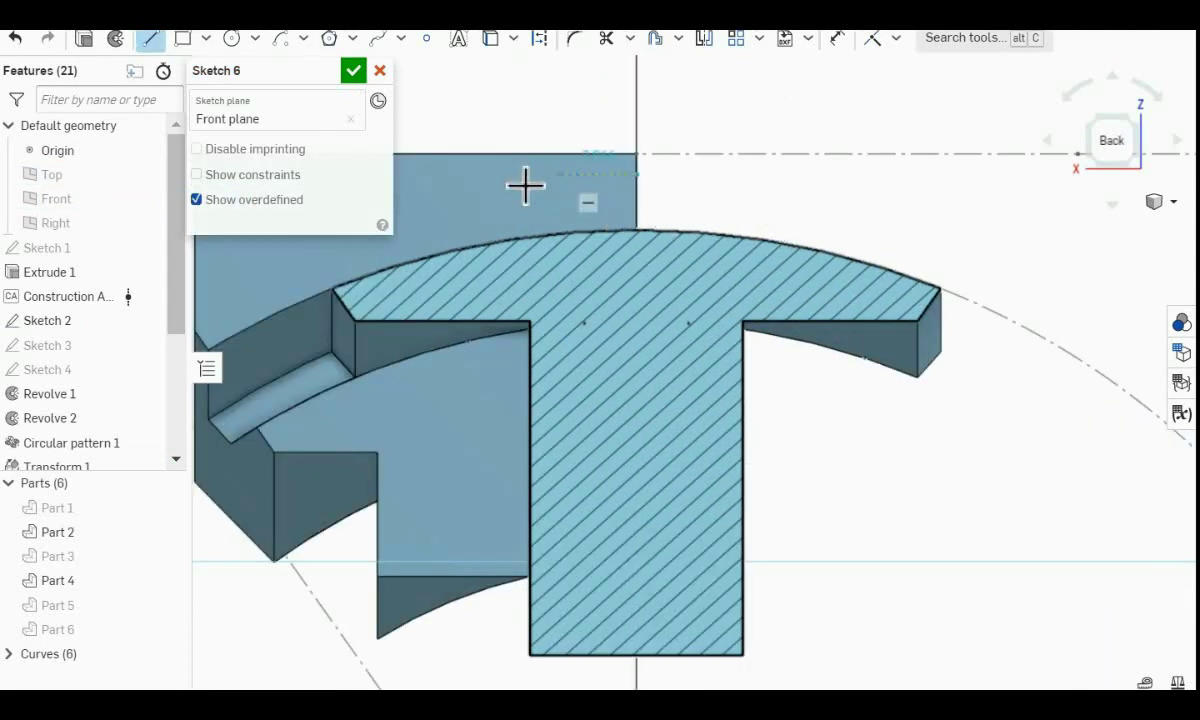
pyautogui.click(455, 175)
pyautogui.click(454, 268)
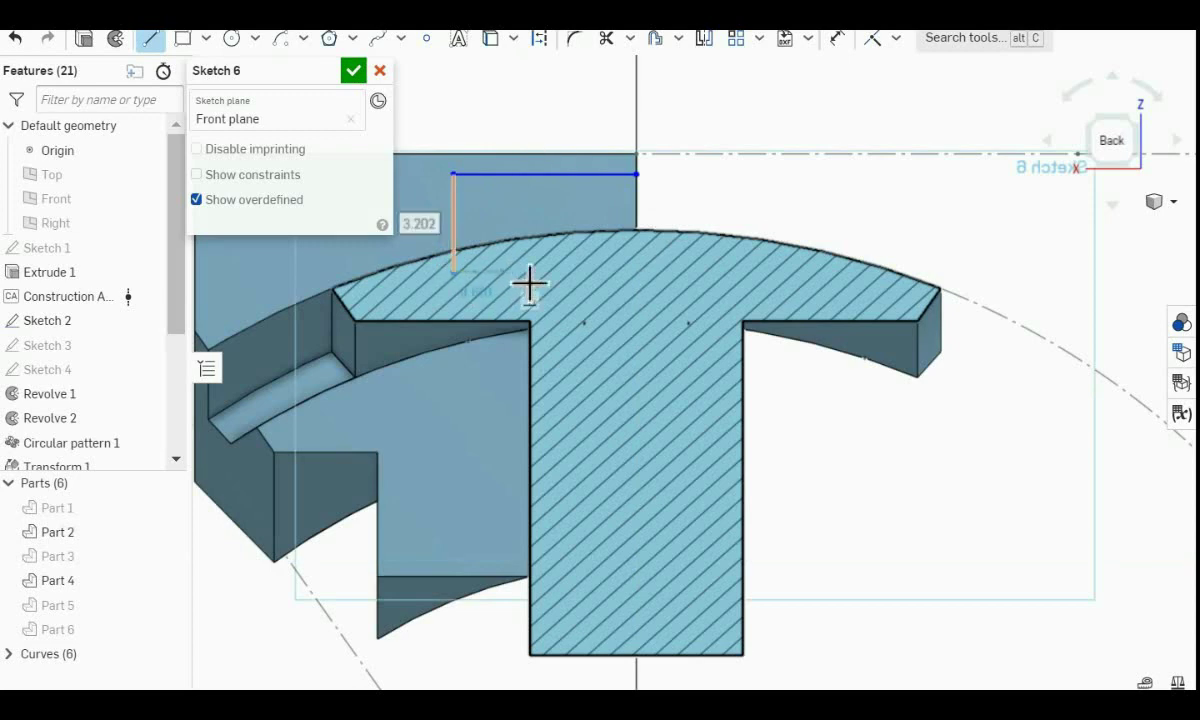
pyautogui.click(531, 271)
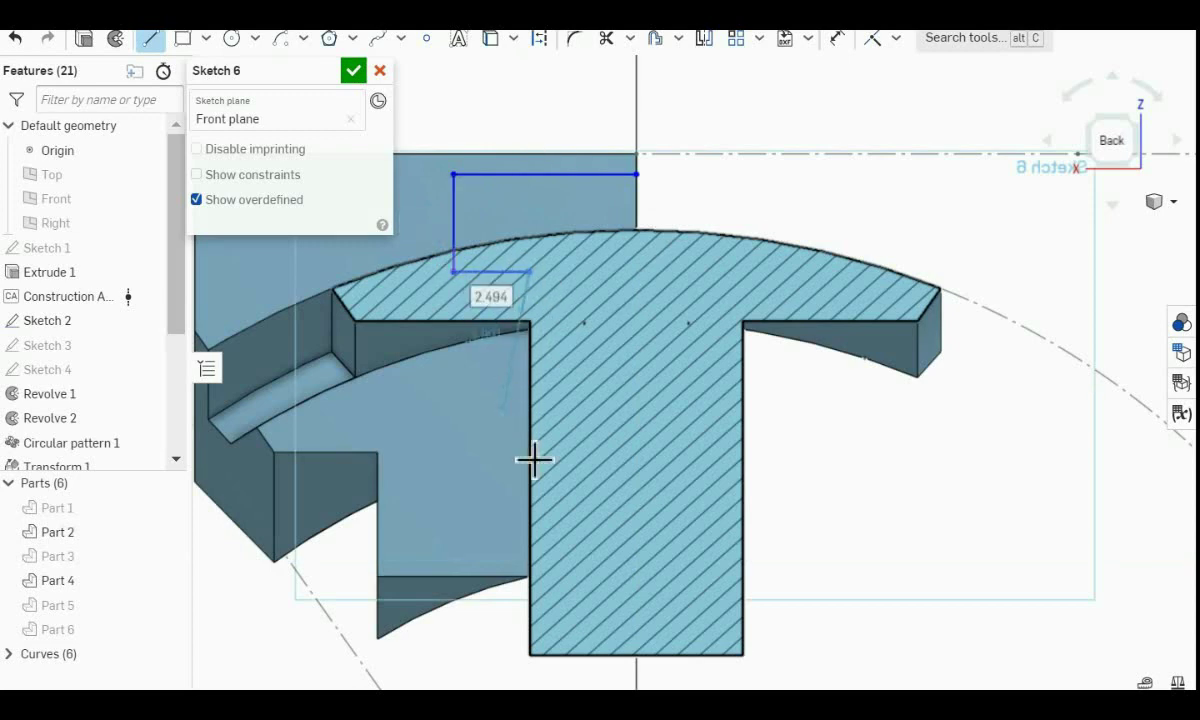
pyautogui.click(537, 400)
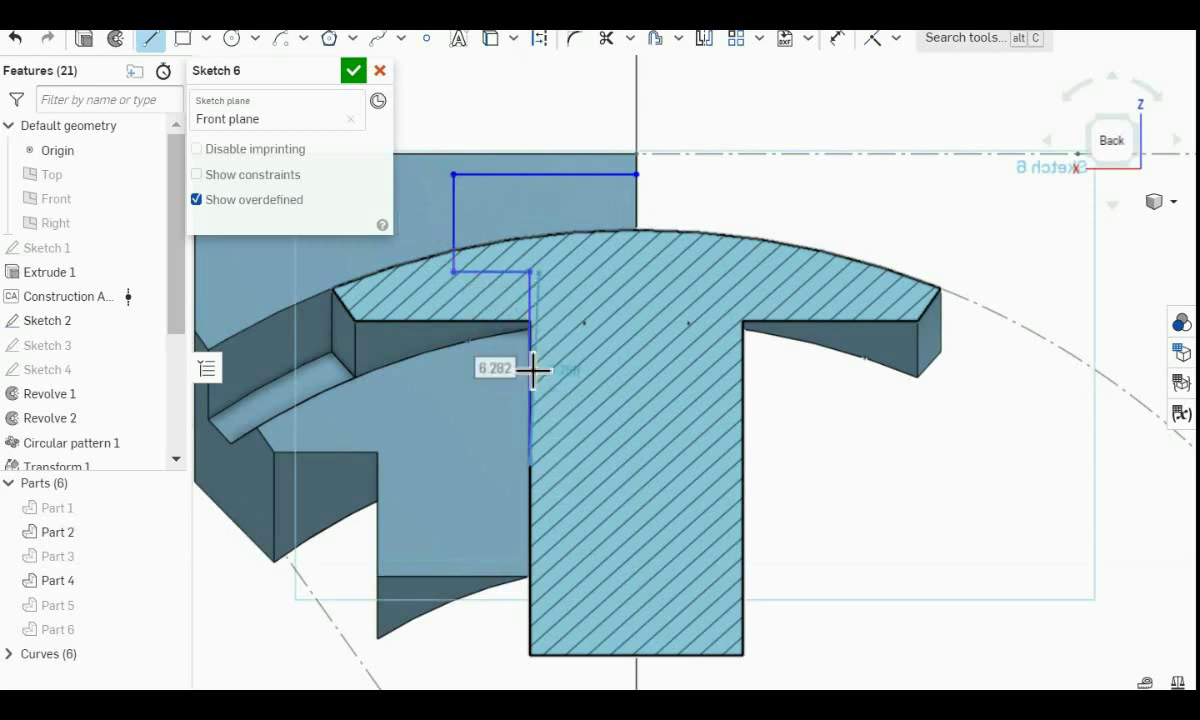
pyautogui.click(150, 38)
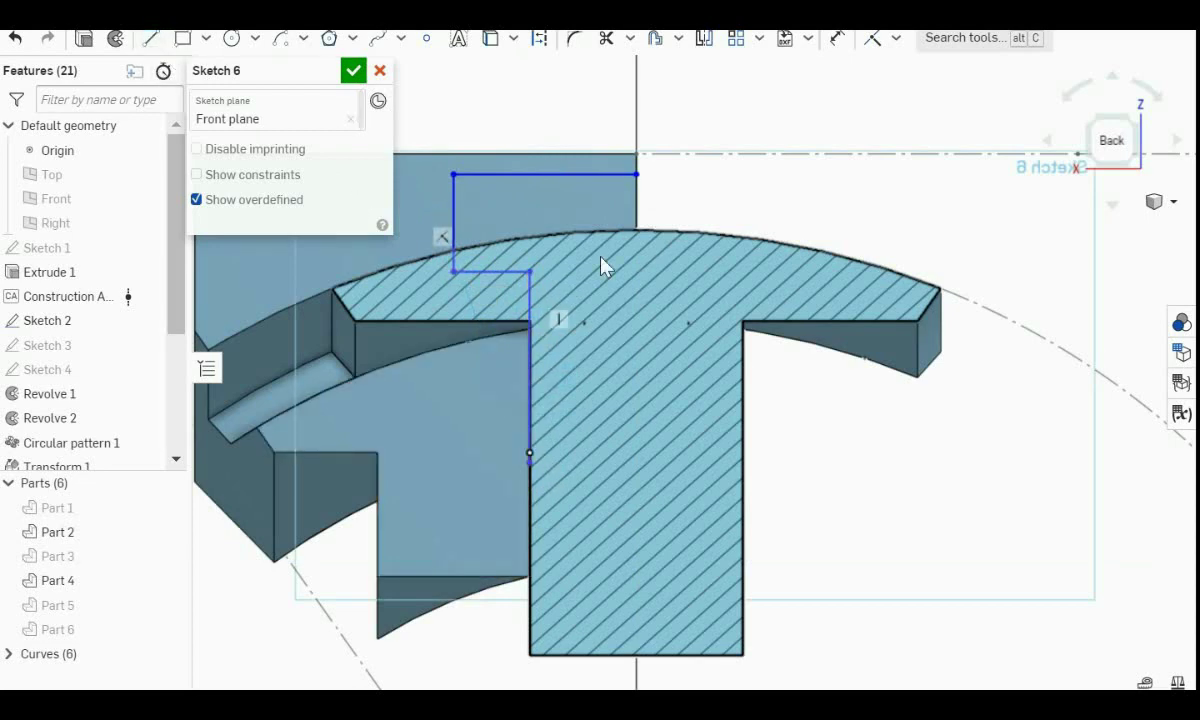
# Dimension the lower segment 3.5 mm from the axis and the top line offset 1.2 mm.
pyautogui.press('u')
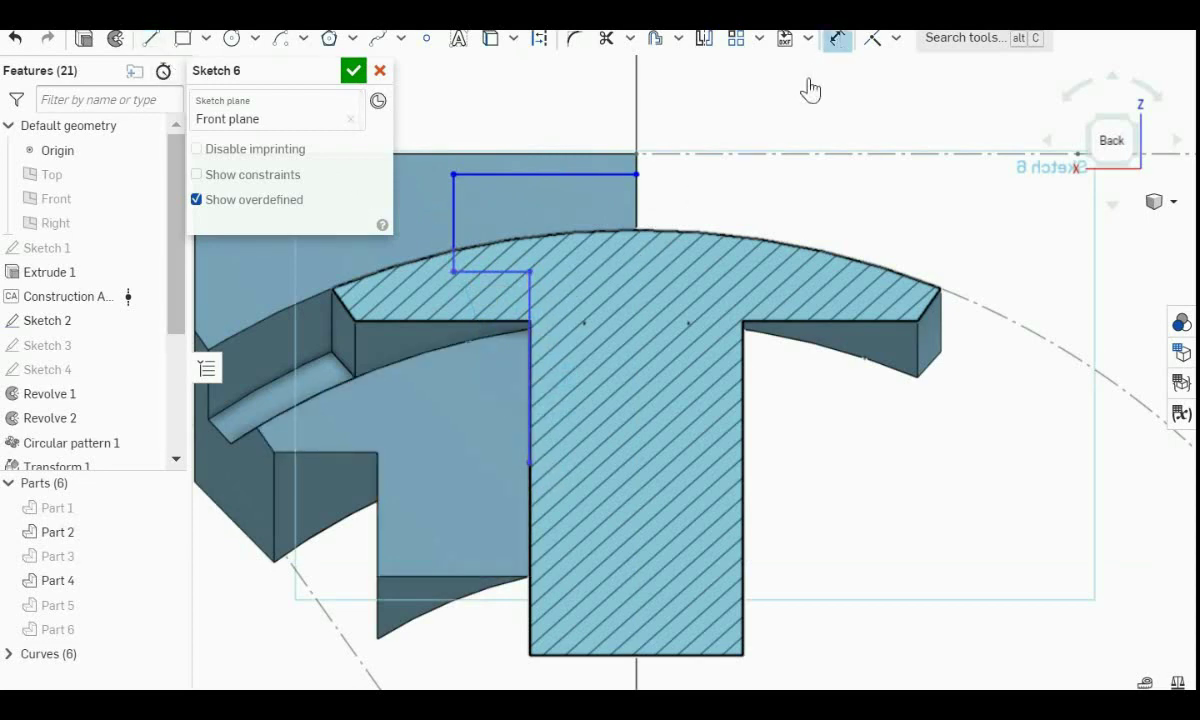
pyautogui.click(531, 381)
pyautogui.click(638, 128)
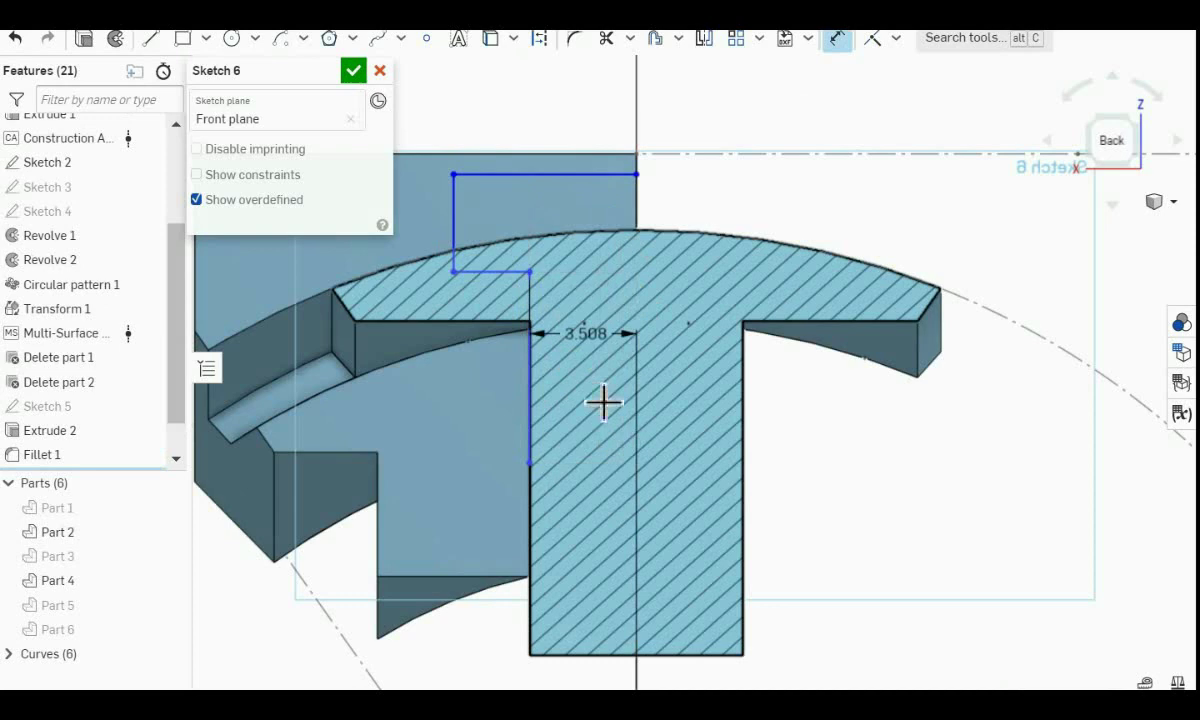
pyautogui.click(606, 428)
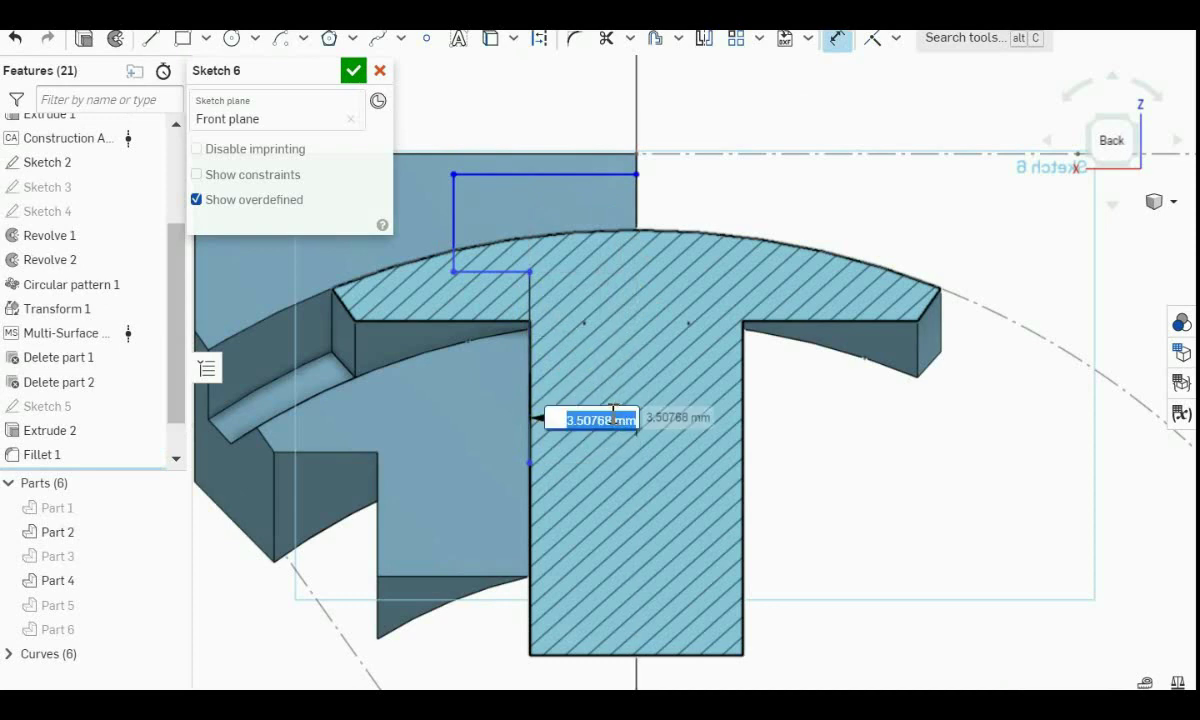
pyautogui.write('3.5')
pyautogui.press('Return')
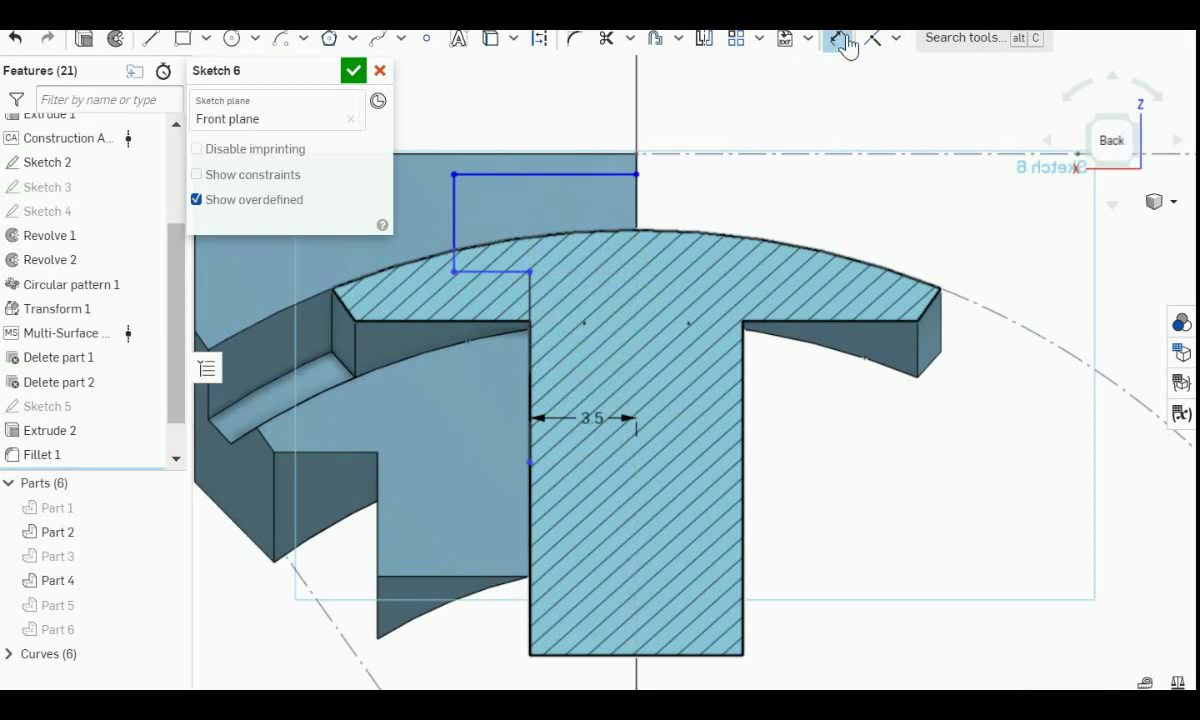
pyautogui.click(637, 175)
pyautogui.click(642, 166)
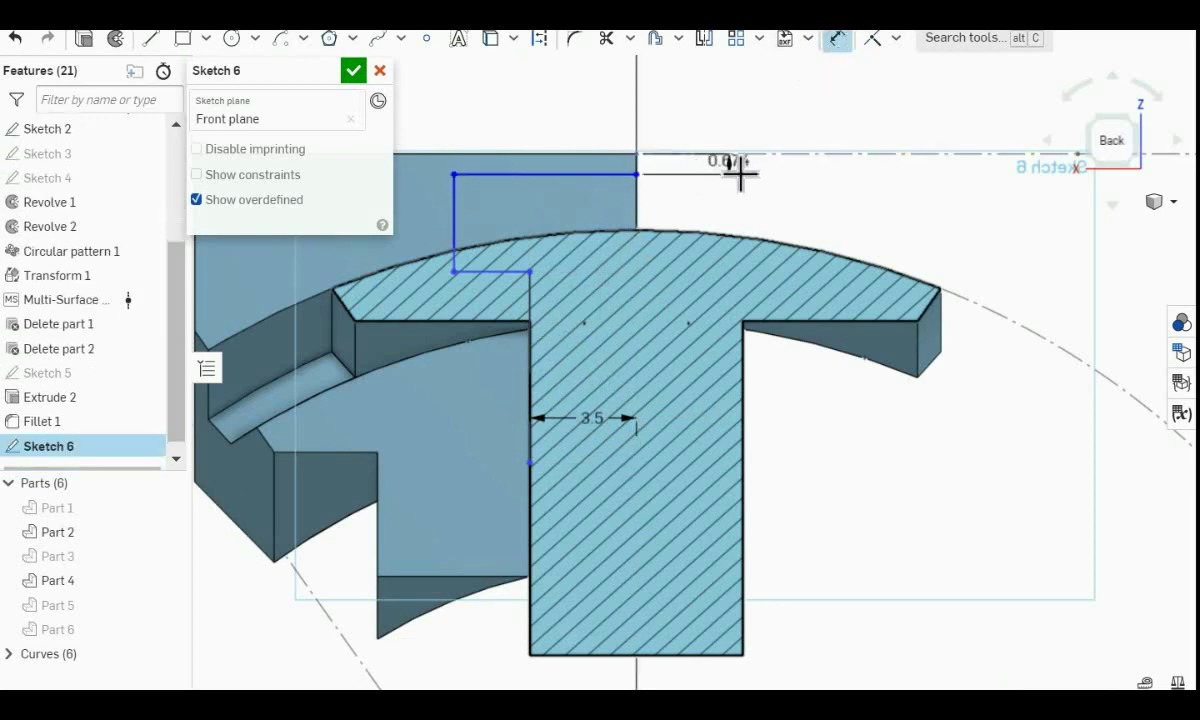
pyautogui.click(735, 171)
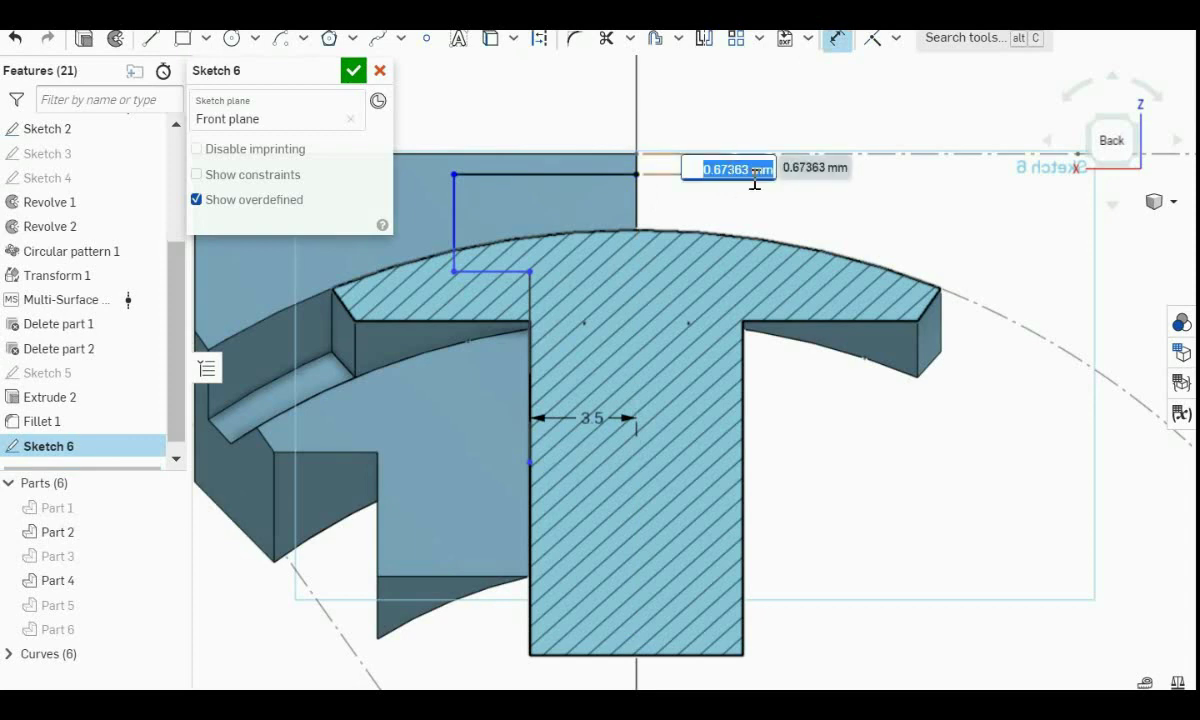
pyautogui.write('1.2')
pyautogui.press('Return')
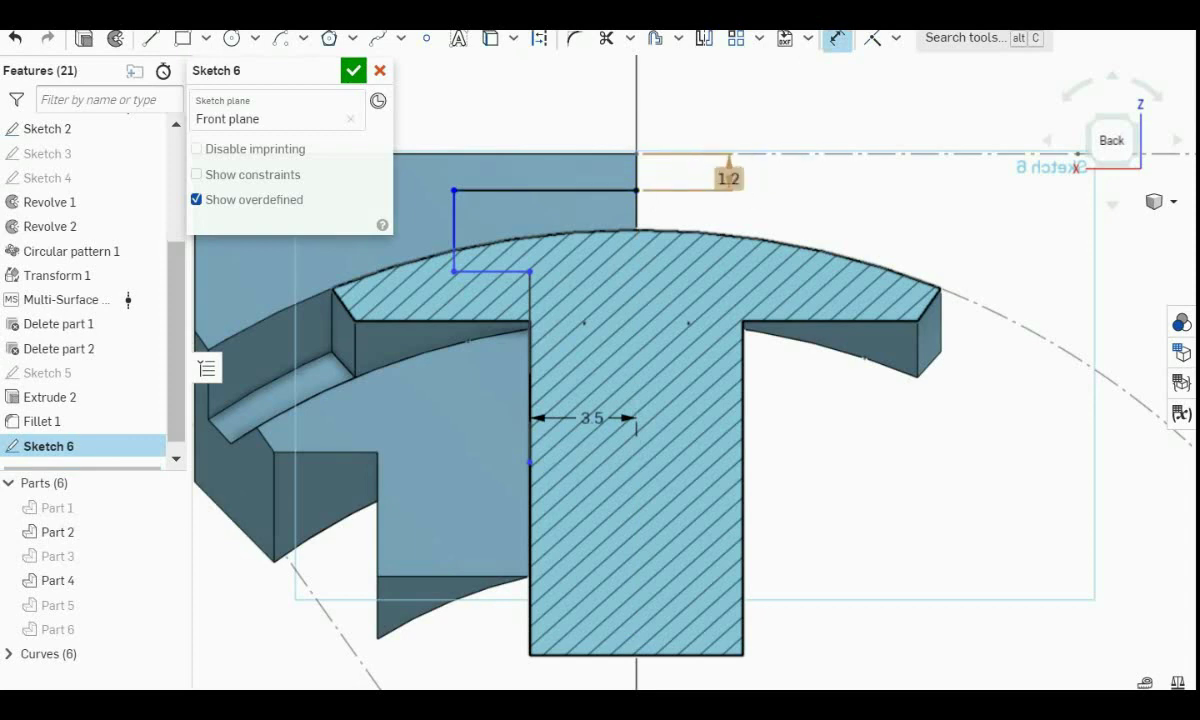
# Dimension the top line 6 mm long and close Sketch 6.
pyautogui.click(836, 44)
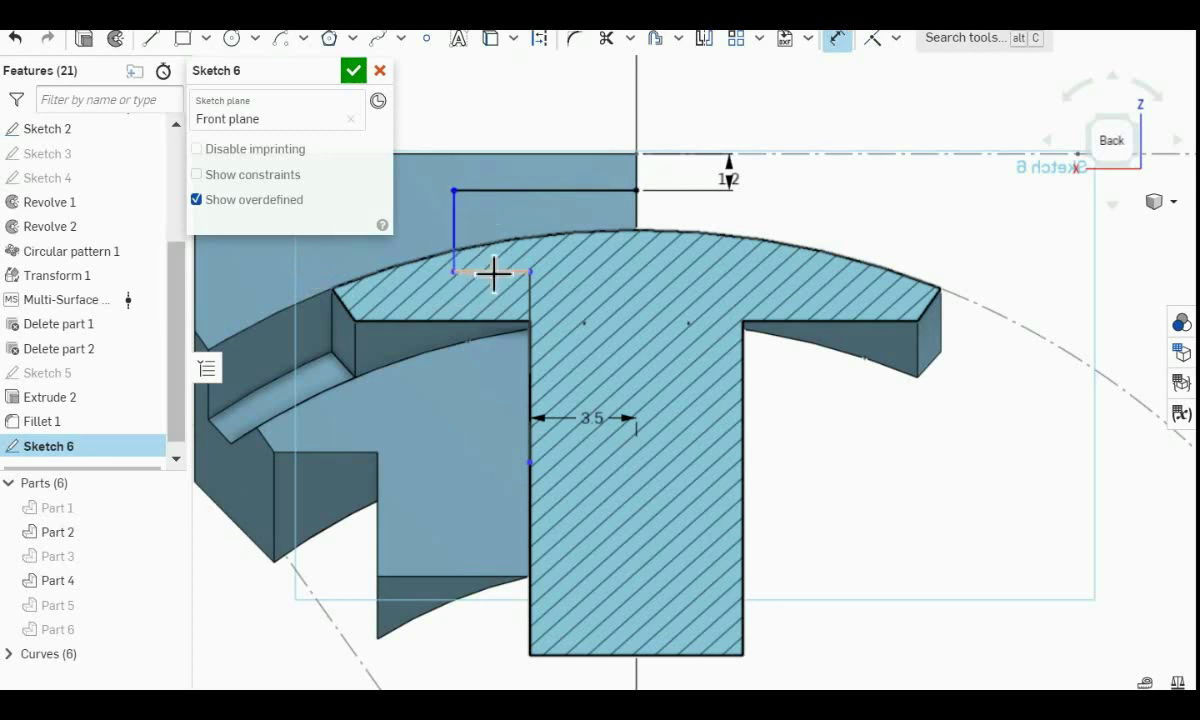
pyautogui.click(476, 190)
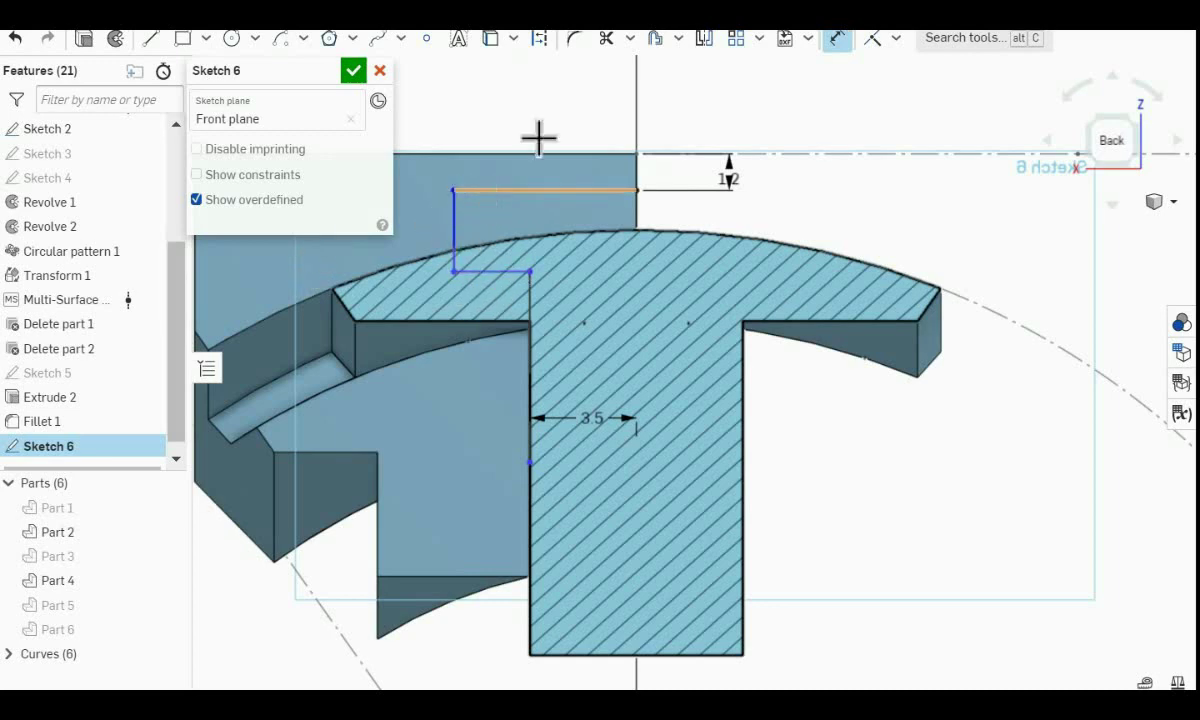
pyautogui.click(568, 150)
pyautogui.write('6')
pyautogui.press('Return')
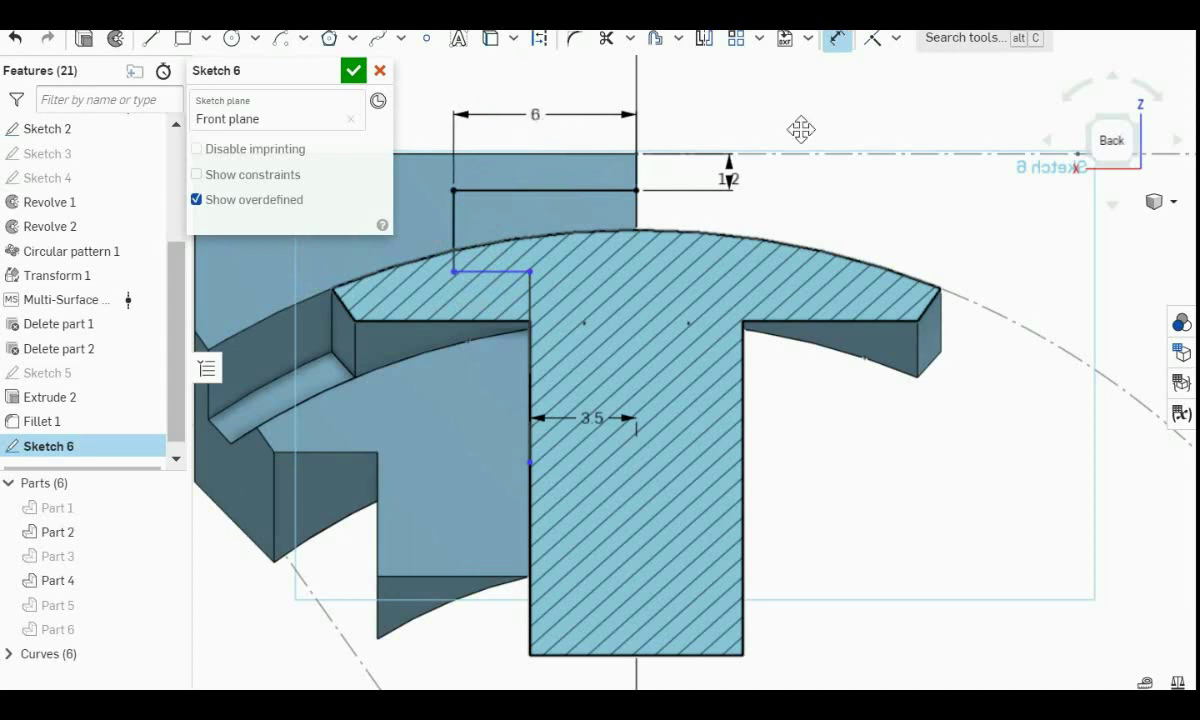
pyautogui.press('Return')
# Turn the section view off.
pyautogui.moveTo(955, 338); pyautogui.dragTo(892, 230, button='right')
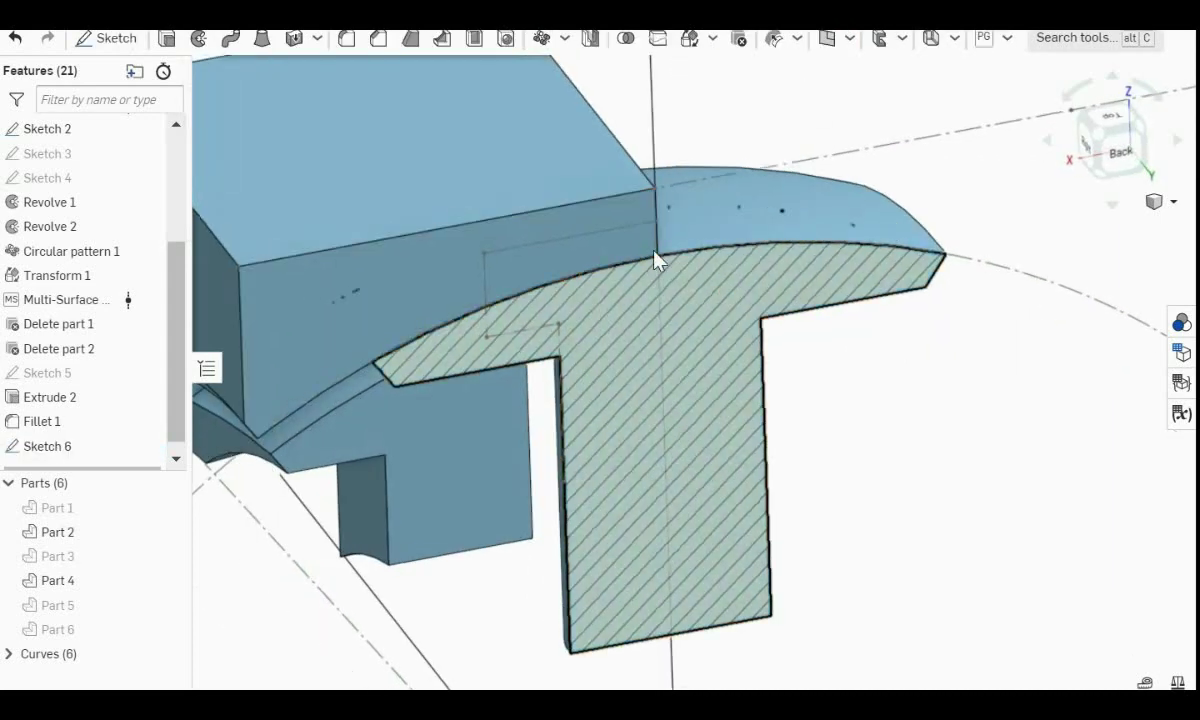
pyautogui.scroll(-3, 786, 293)
pyautogui.click(1160, 201)
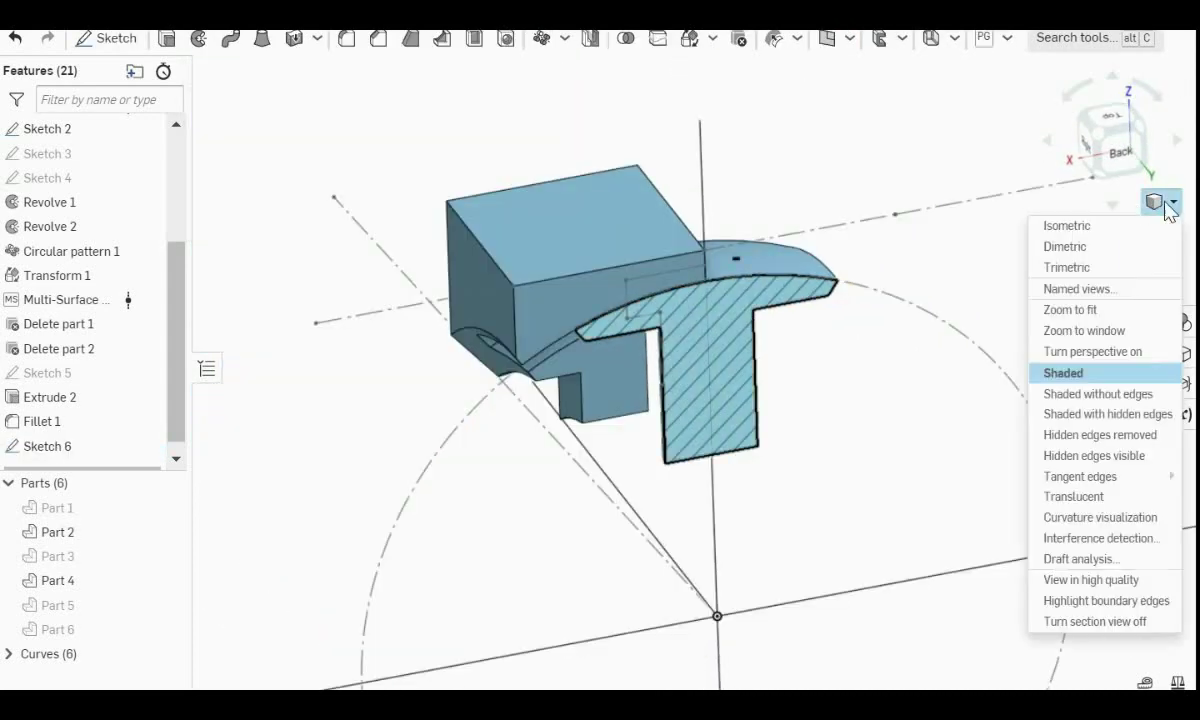
pyautogui.click(1117, 622)
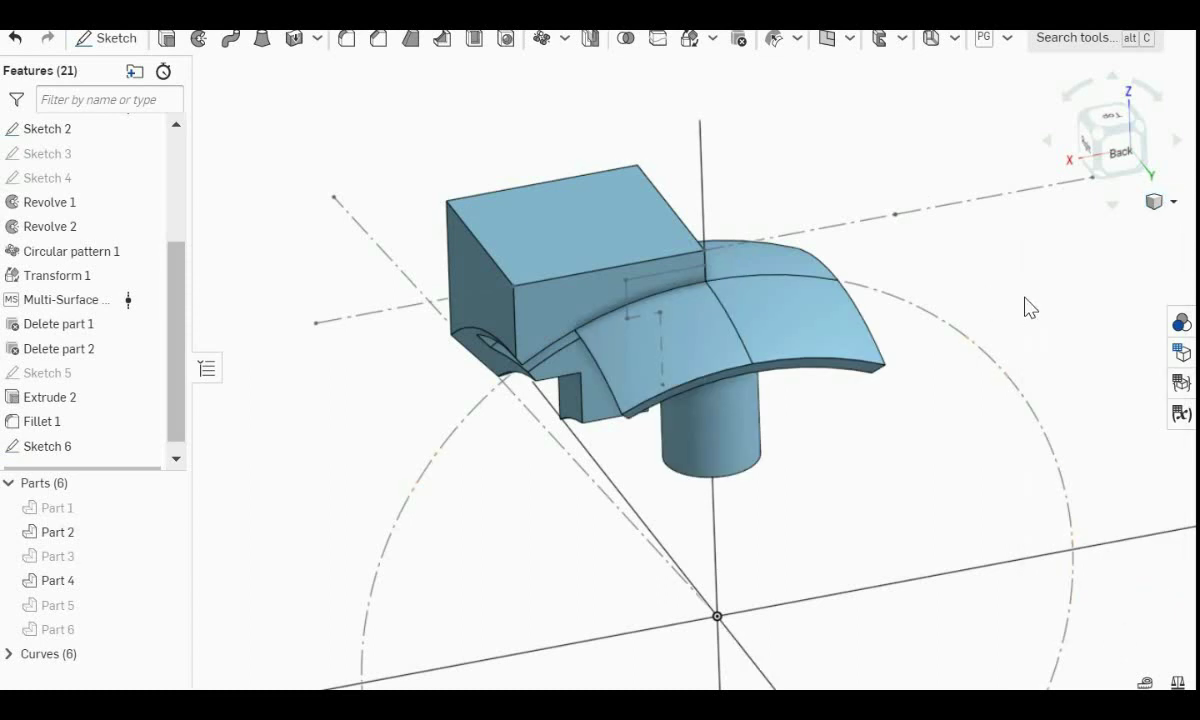
pyautogui.moveTo(1067, 275); pyautogui.dragTo(1034, 273, button='right')
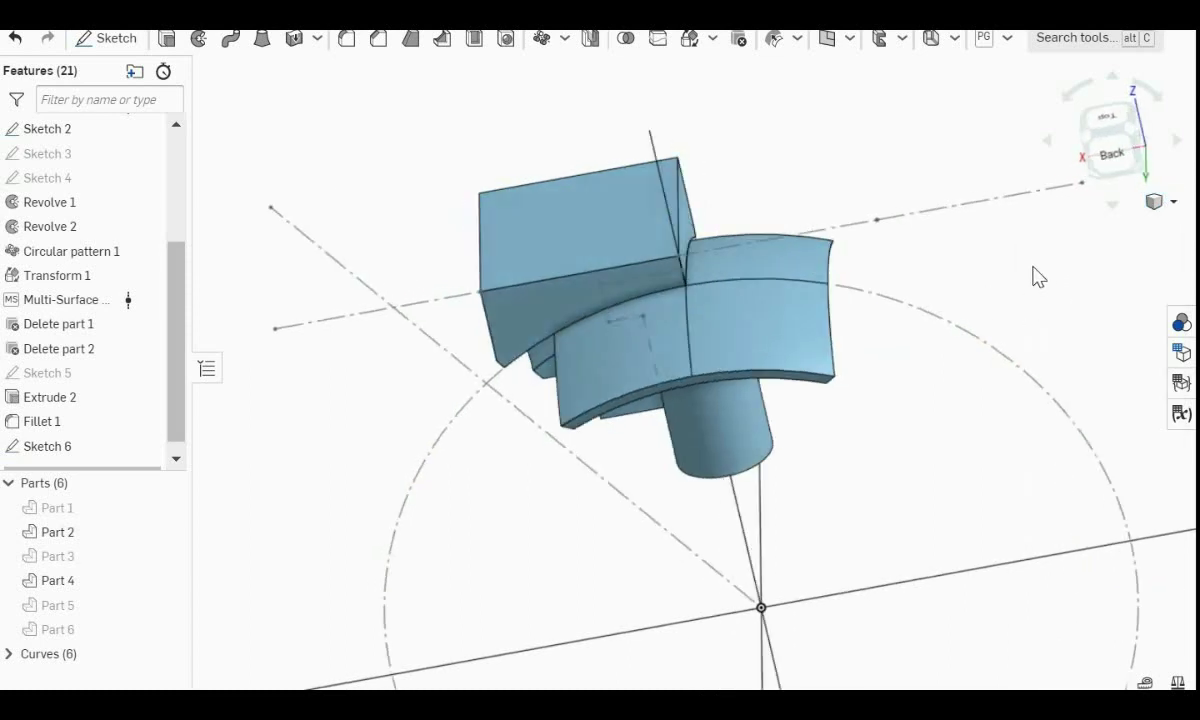
# Revolve Sketch 6 as a surface a full turn around the central vertical axis.
pyautogui.click(199, 40)
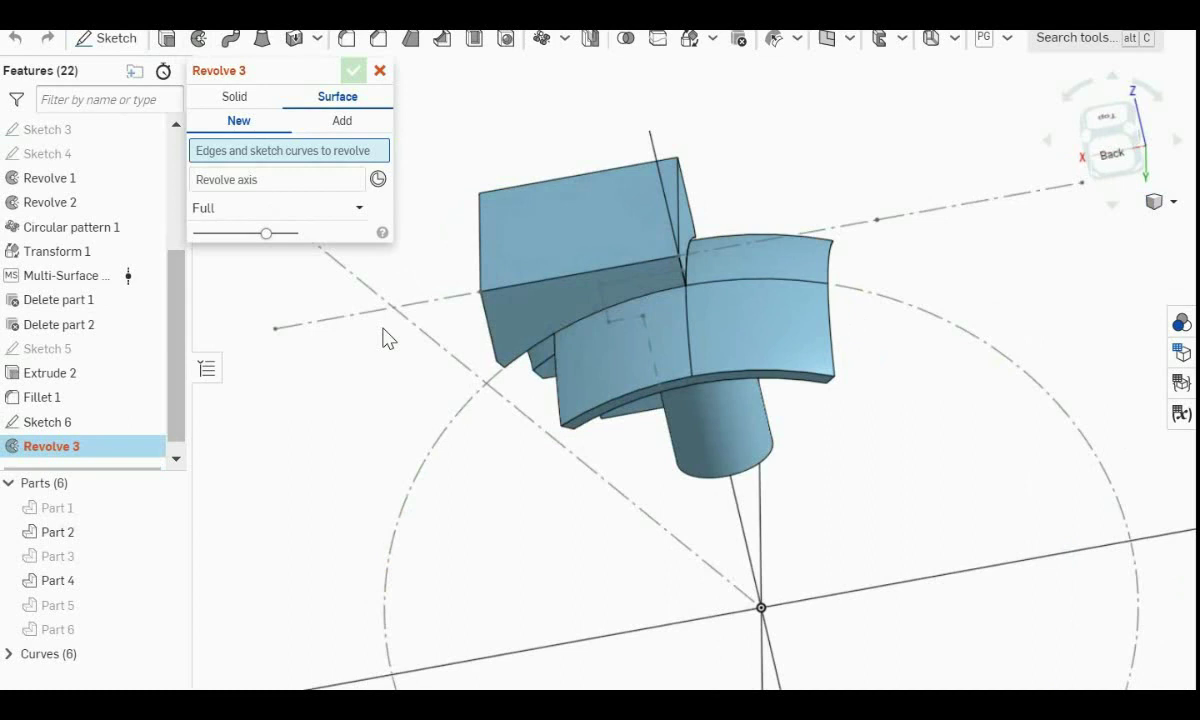
pyautogui.click(30, 430)
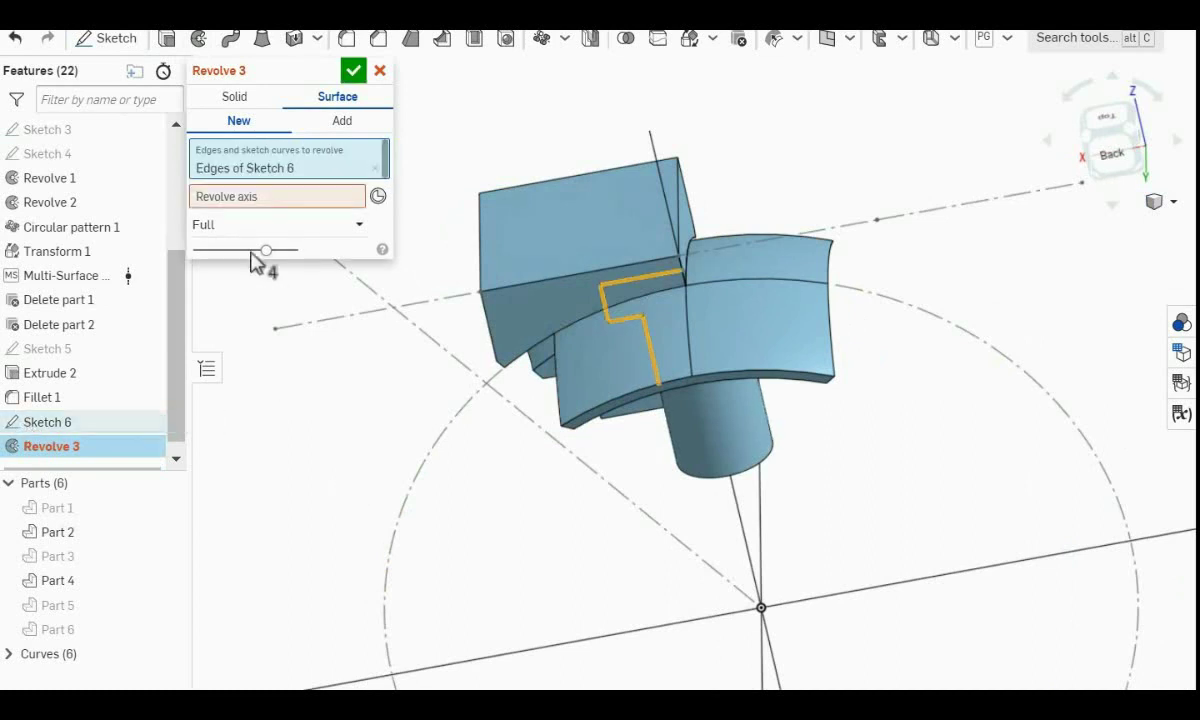
pyautogui.click(230, 197)
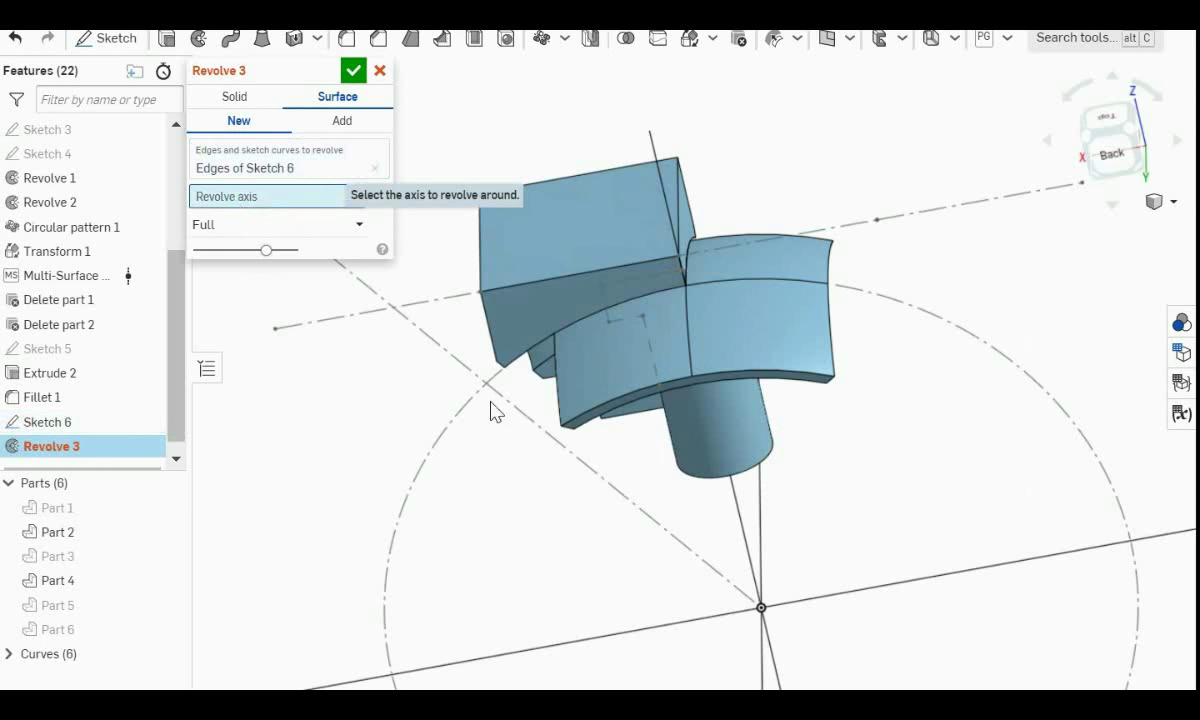
pyautogui.click(737, 511)
pyautogui.moveTo(574, 554); pyautogui.dragTo(581, 487, button='right')
pyautogui.click(355, 72)
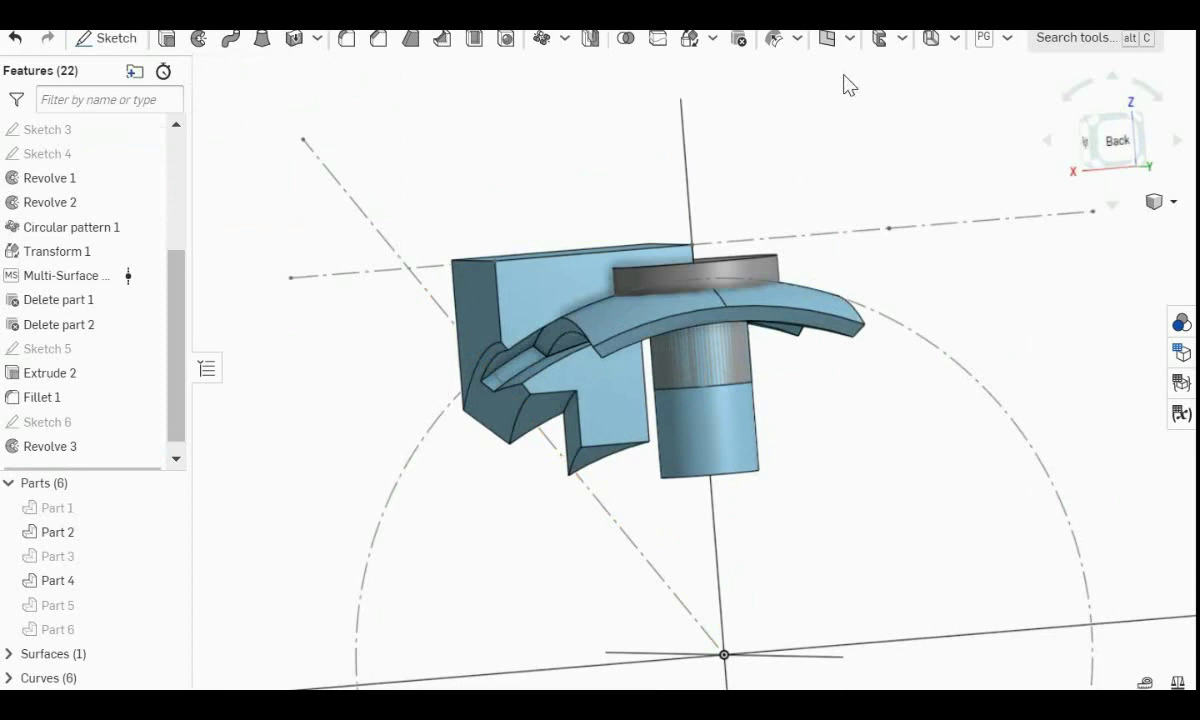
# Split Parts 2 and 4 with the revolved Surface 1, keeping both sides.
pyautogui.click(659, 39)
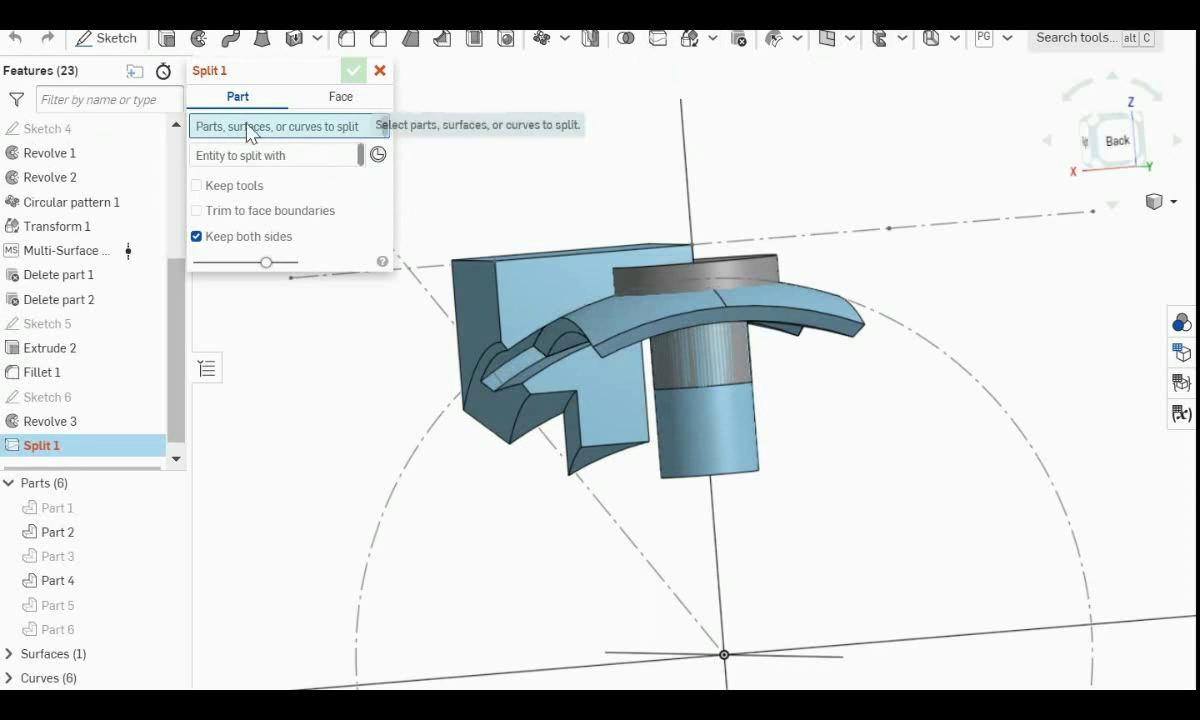
pyautogui.click(517, 284)
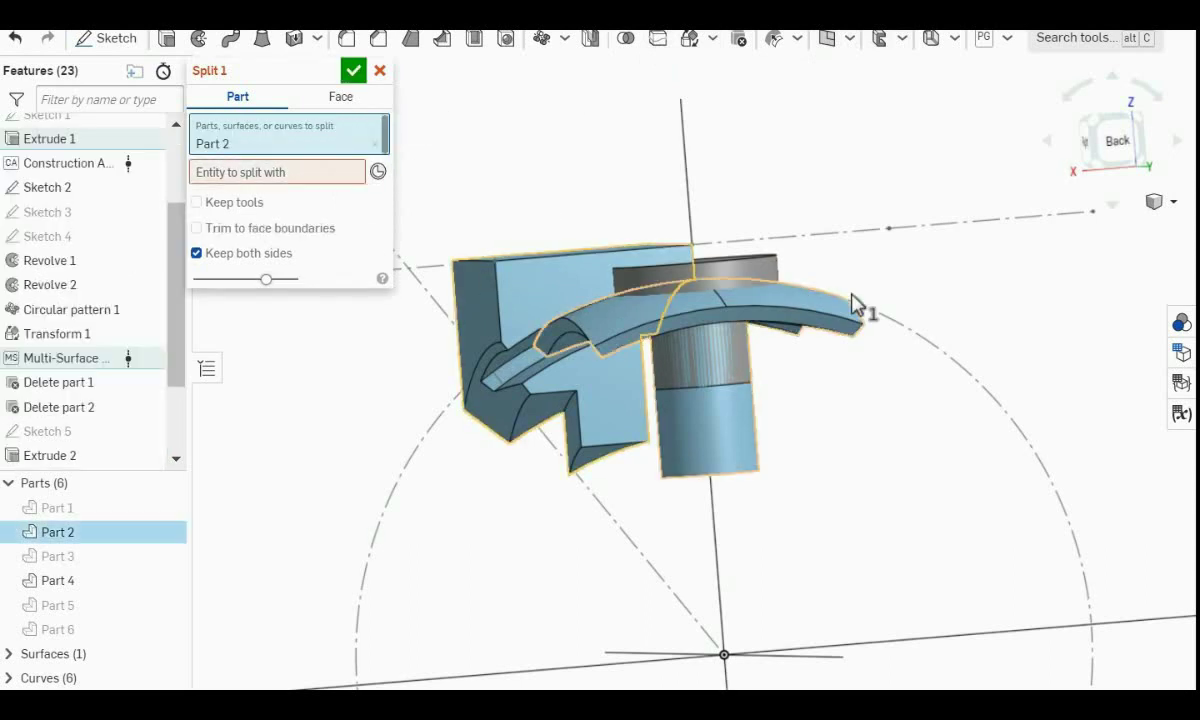
pyautogui.click(828, 318)
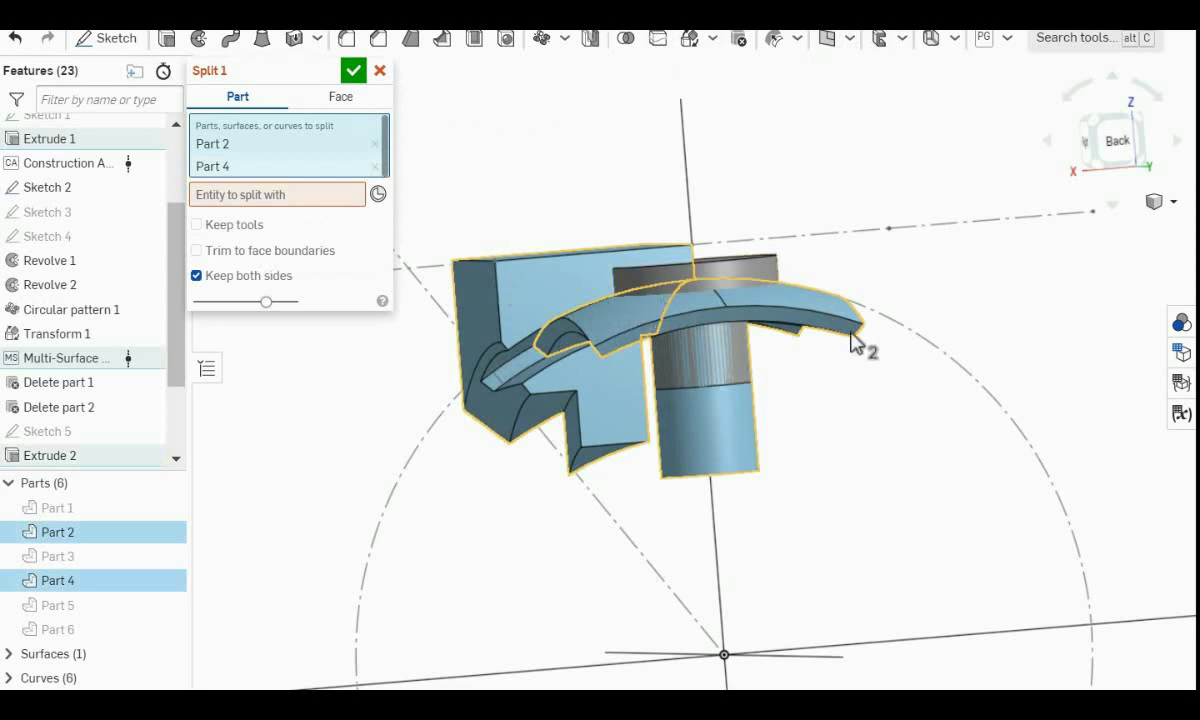
pyautogui.moveTo(852, 340); pyautogui.dragTo(887, 445, button='right')
pyautogui.click(237, 195)
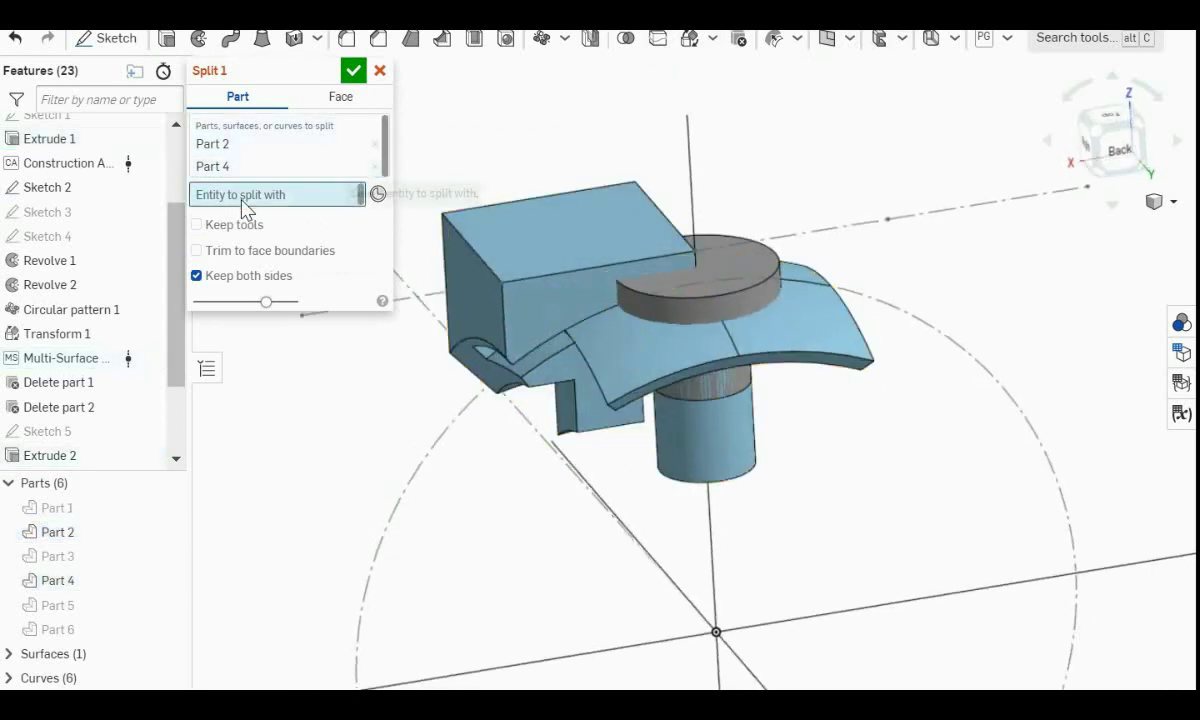
pyautogui.click(710, 320)
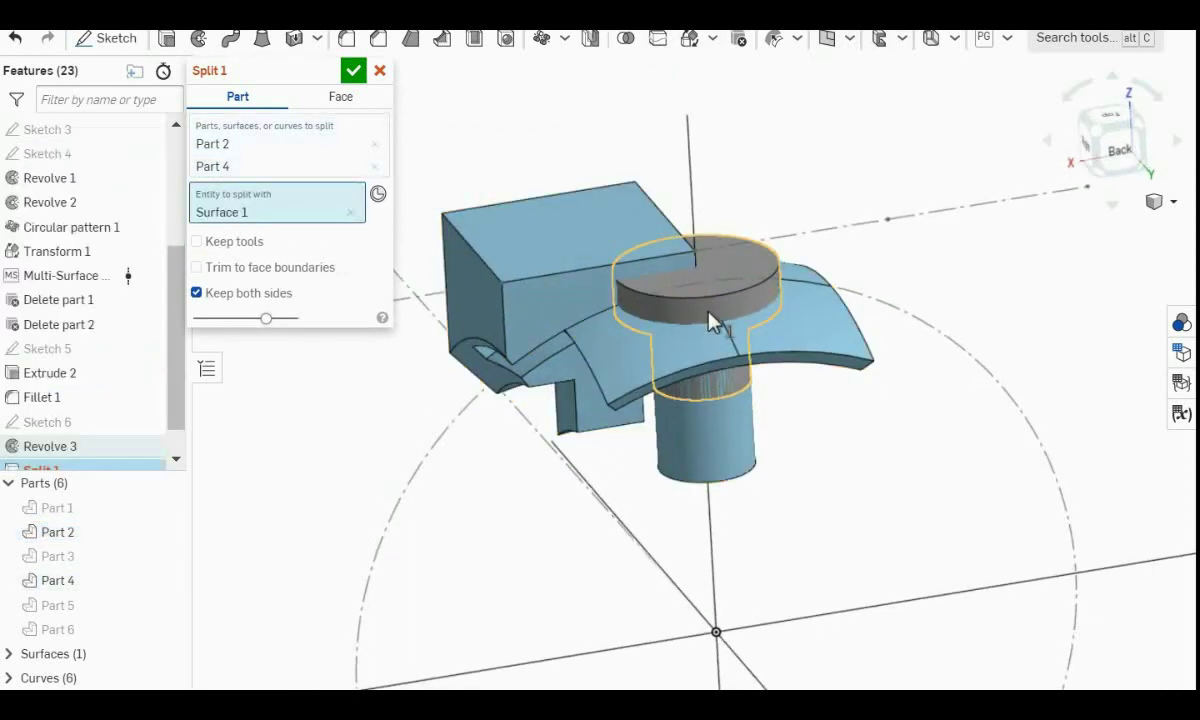
pyautogui.click(352, 72)
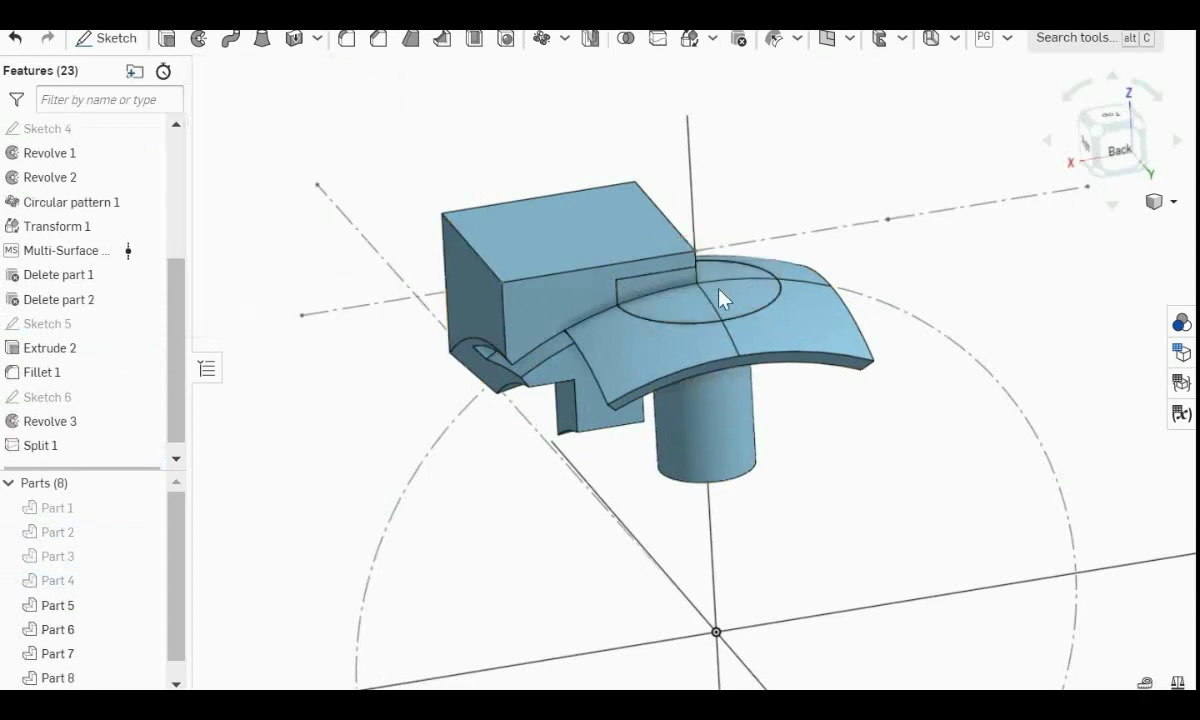
pyautogui.moveTo(884, 447)
pyautogui.mouseDown(button='right')
pyautogui.moveTo(853, 437)
pyautogui.moveTo(884, 436)
pyautogui.mouseUp(button='right')
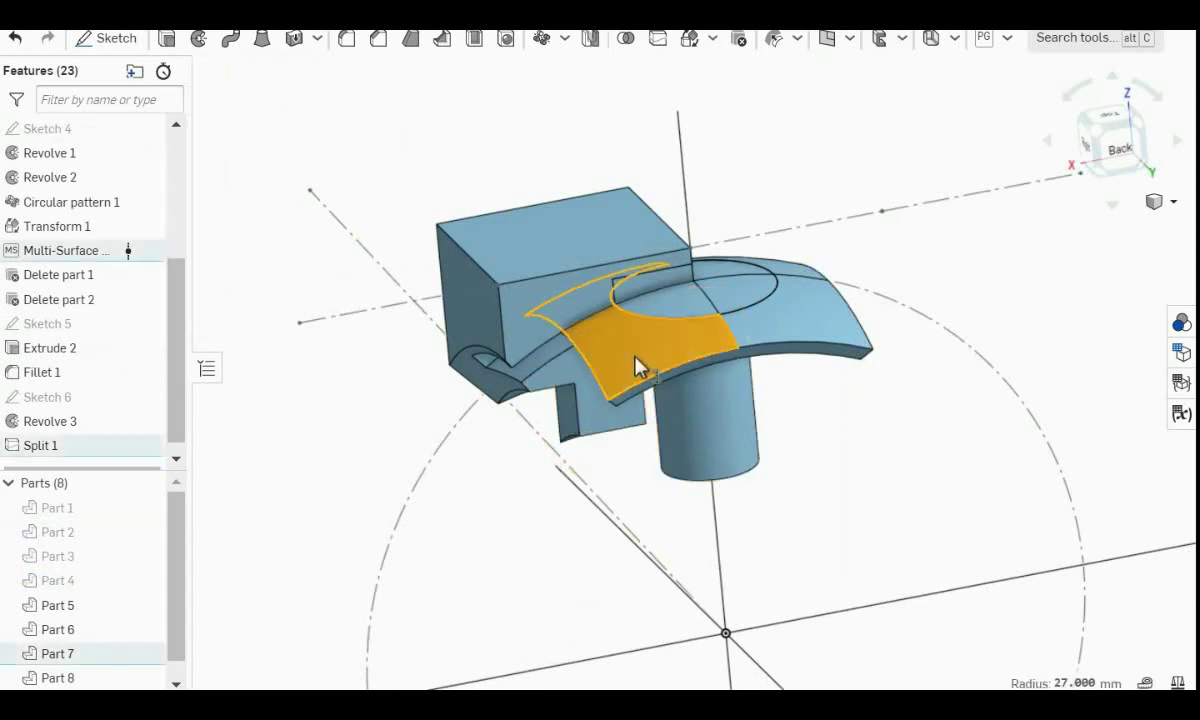
# Select the stepped-head faces and hide all parts except Parts 6 and 8.
pyautogui.click(513, 322)
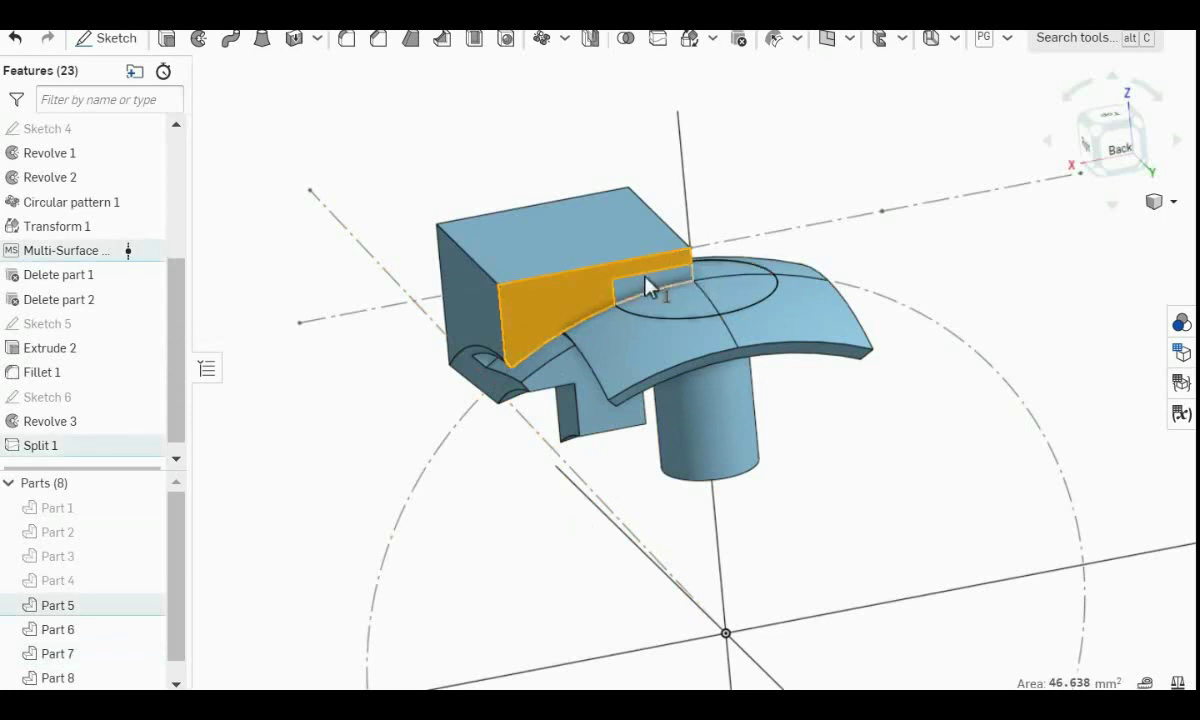
pyautogui.click(818, 418)
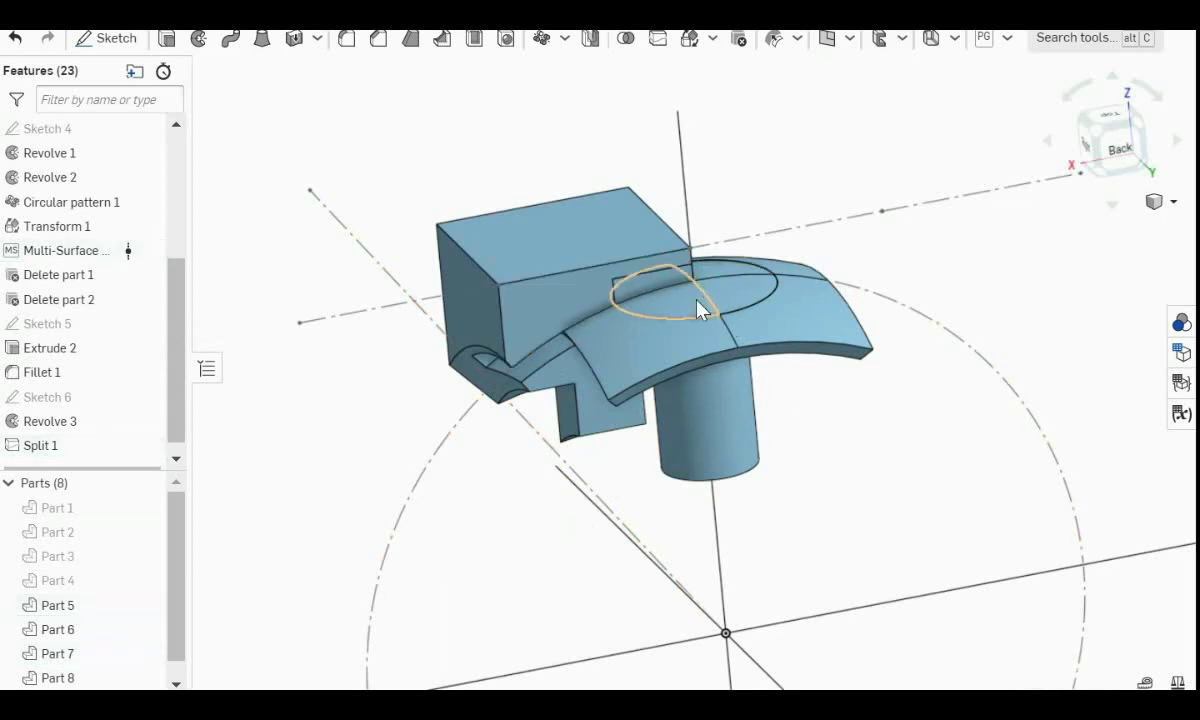
pyautogui.scroll(5, 700, 295)
pyautogui.click(572, 271)
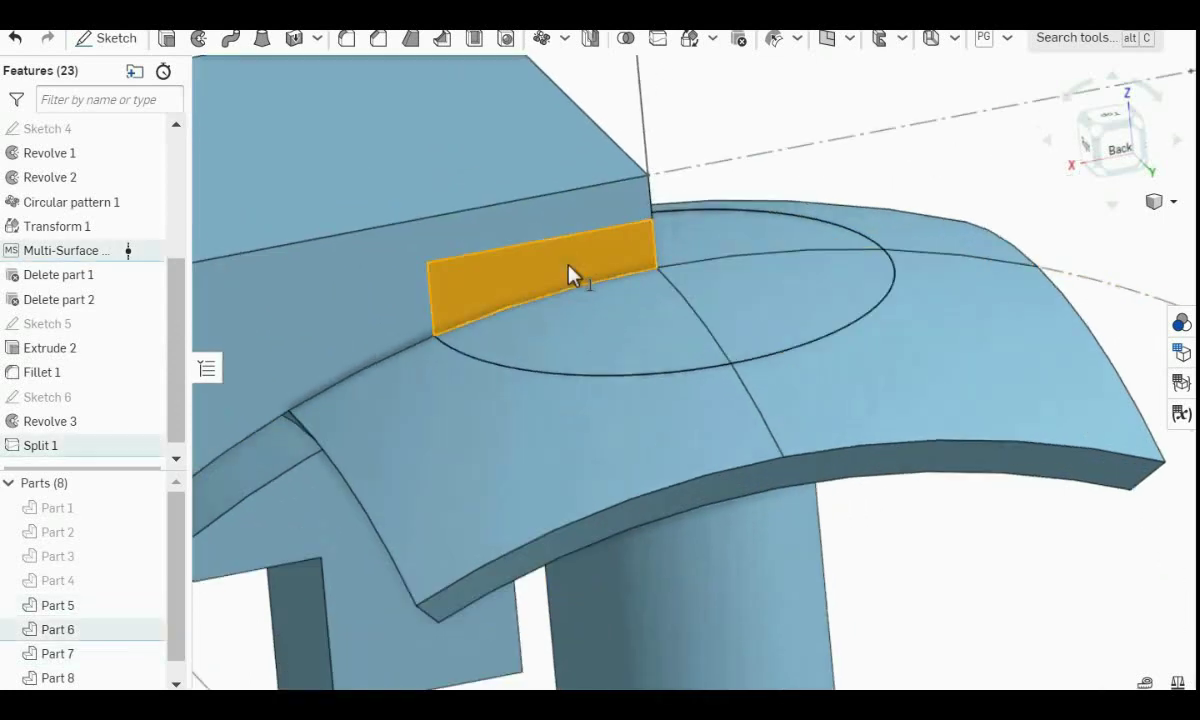
pyautogui.click(645, 331)
pyautogui.scroll(-5, 645, 331)
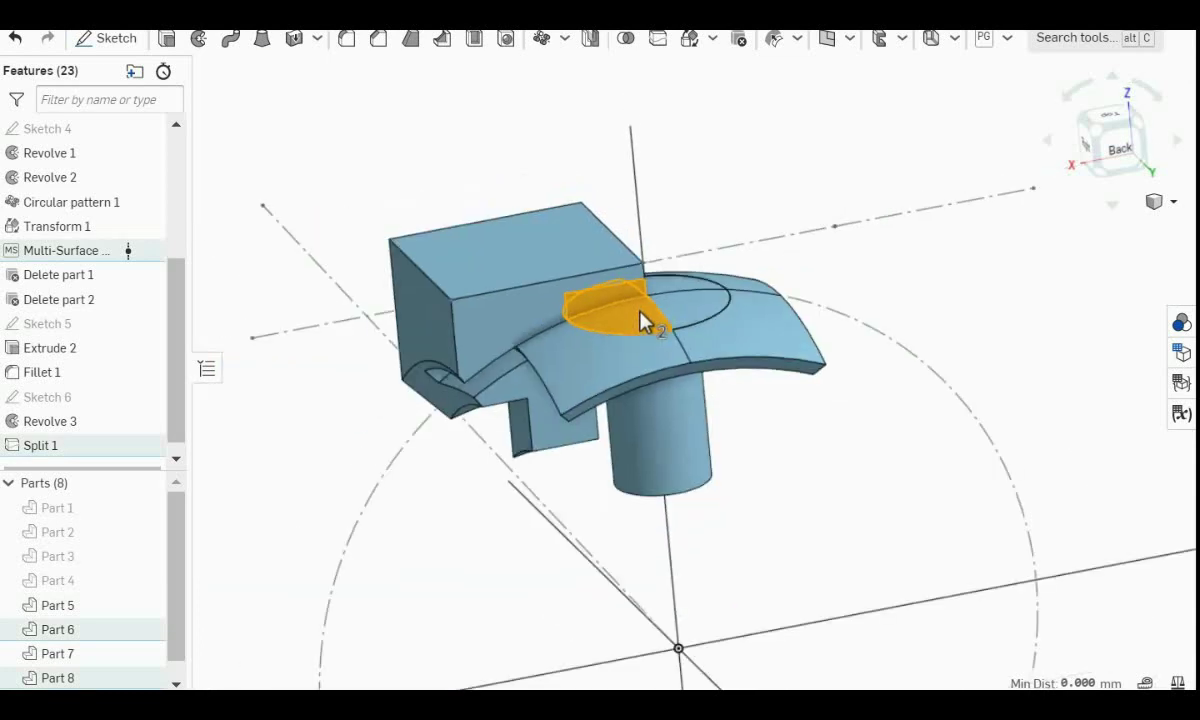
pyautogui.click(714, 187)
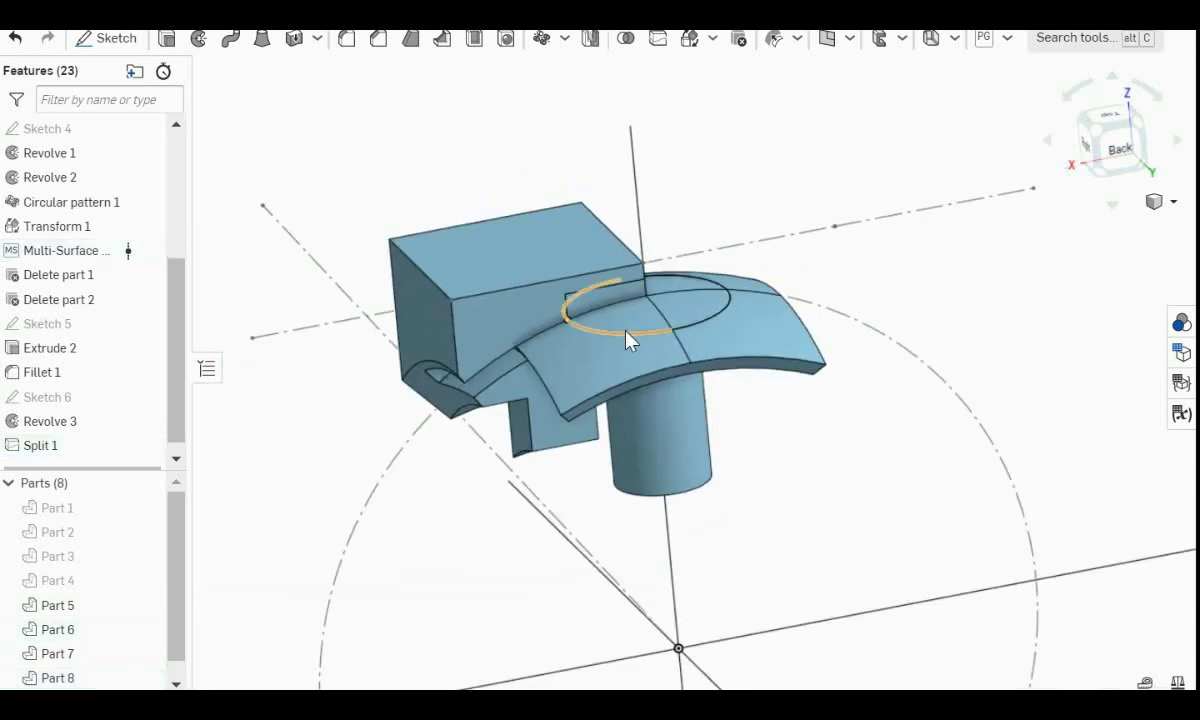
pyautogui.click(600, 306)
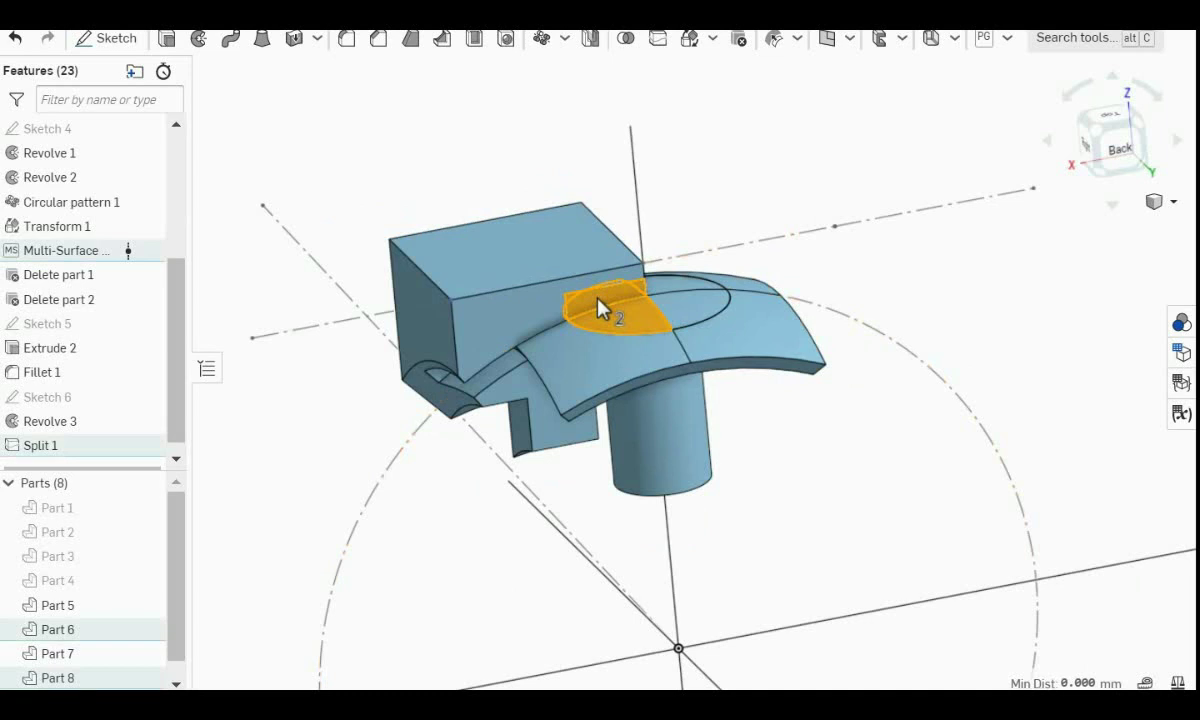
pyautogui.rightClick(633, 330)
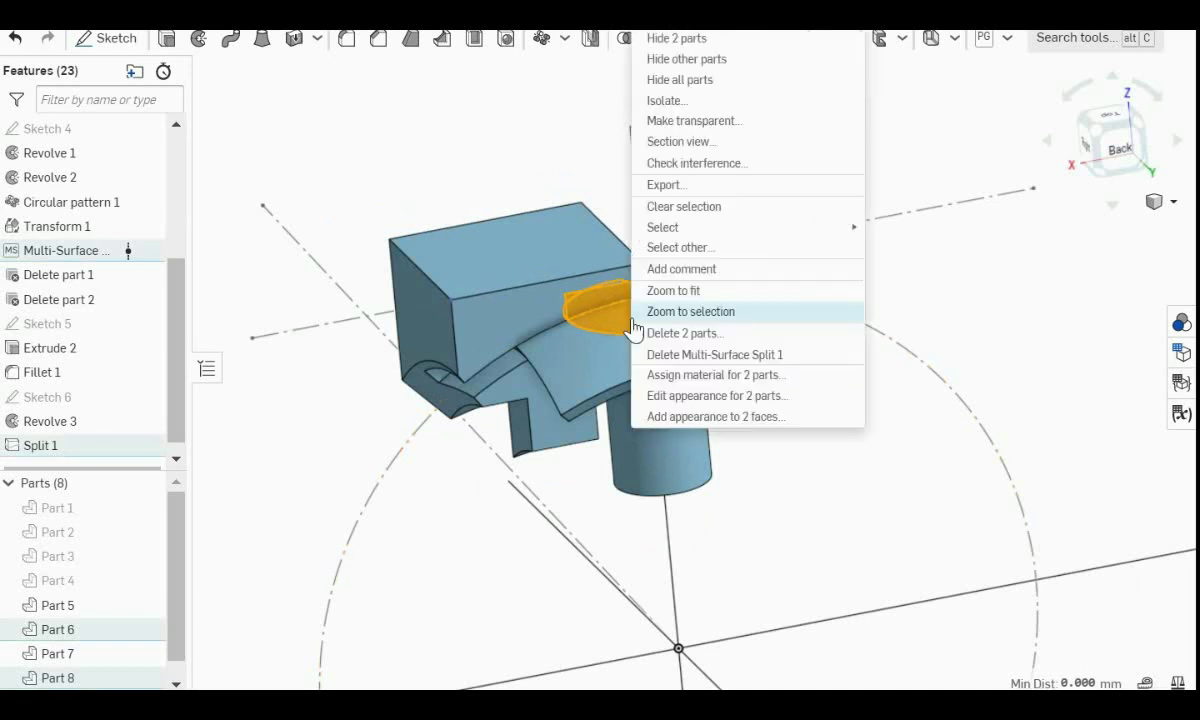
pyautogui.click(697, 62)
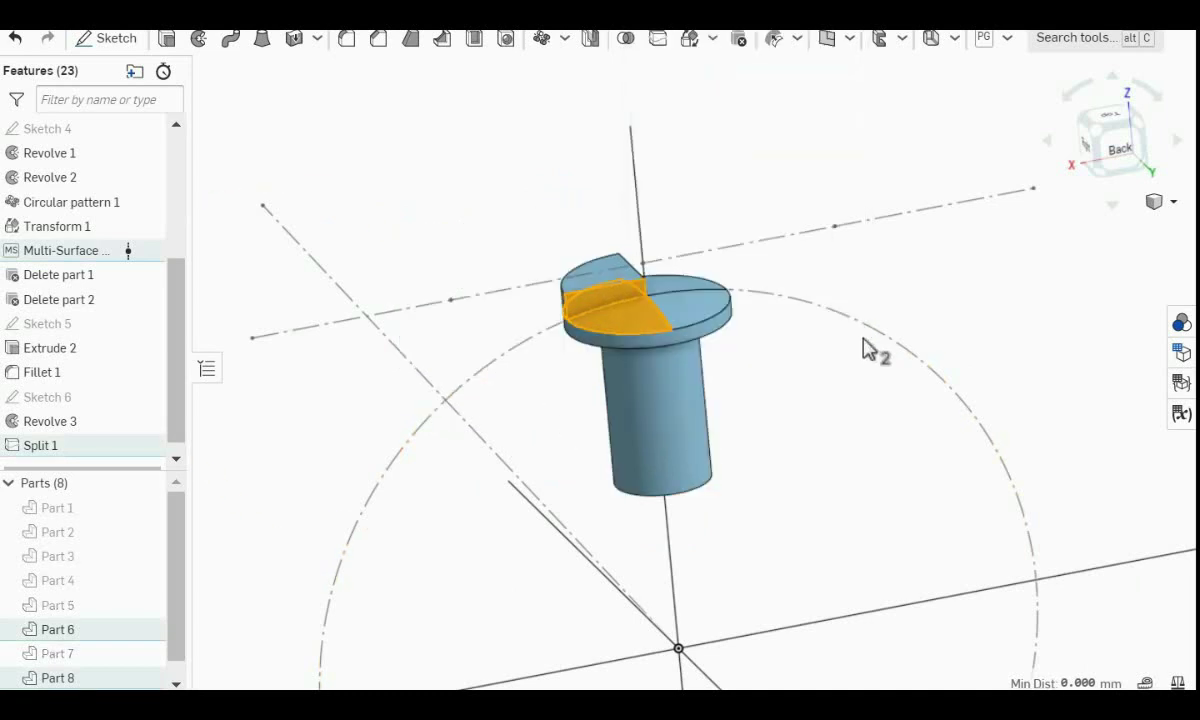
pyautogui.click(769, 477)
pyautogui.moveTo(769, 477)
pyautogui.mouseDown(button='right')
pyautogui.moveTo(836, 461)
pyautogui.moveTo(793, 469)
pyautogui.moveTo(774, 442)
pyautogui.moveTo(678, 138)
pyautogui.mouseUp(button='right')
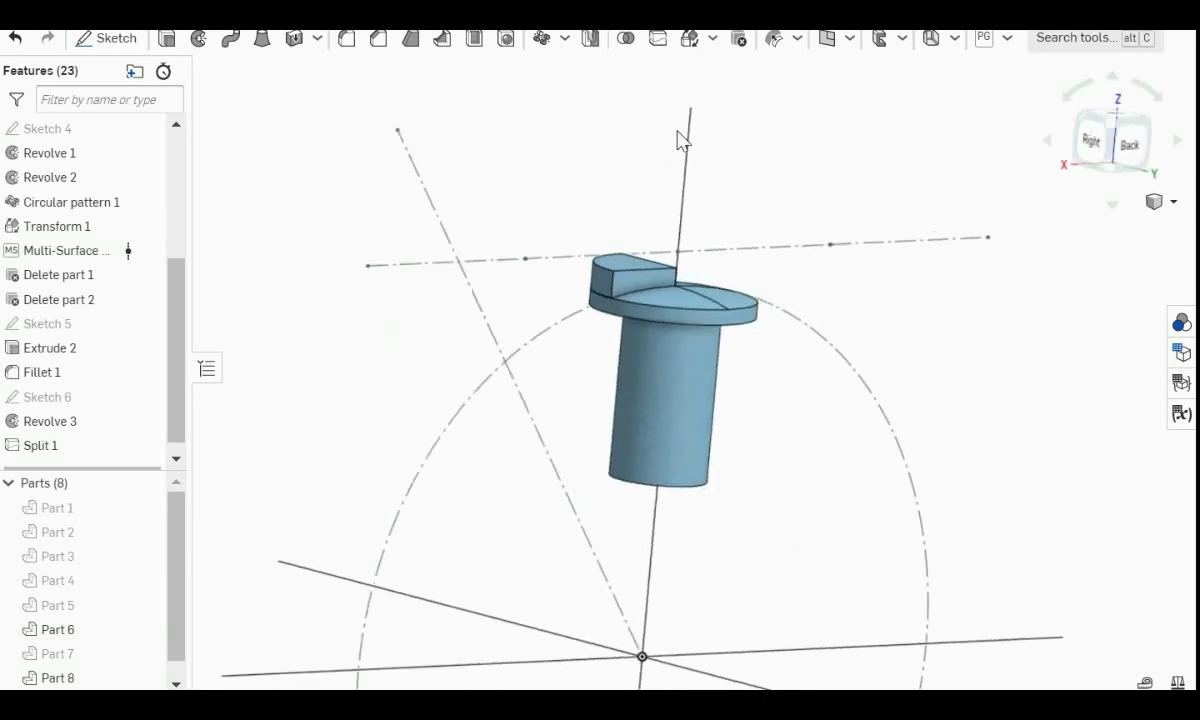
# Union Parts 6 and 8 with a Boolean into a single centre-piece part.
pyautogui.click(625, 45)
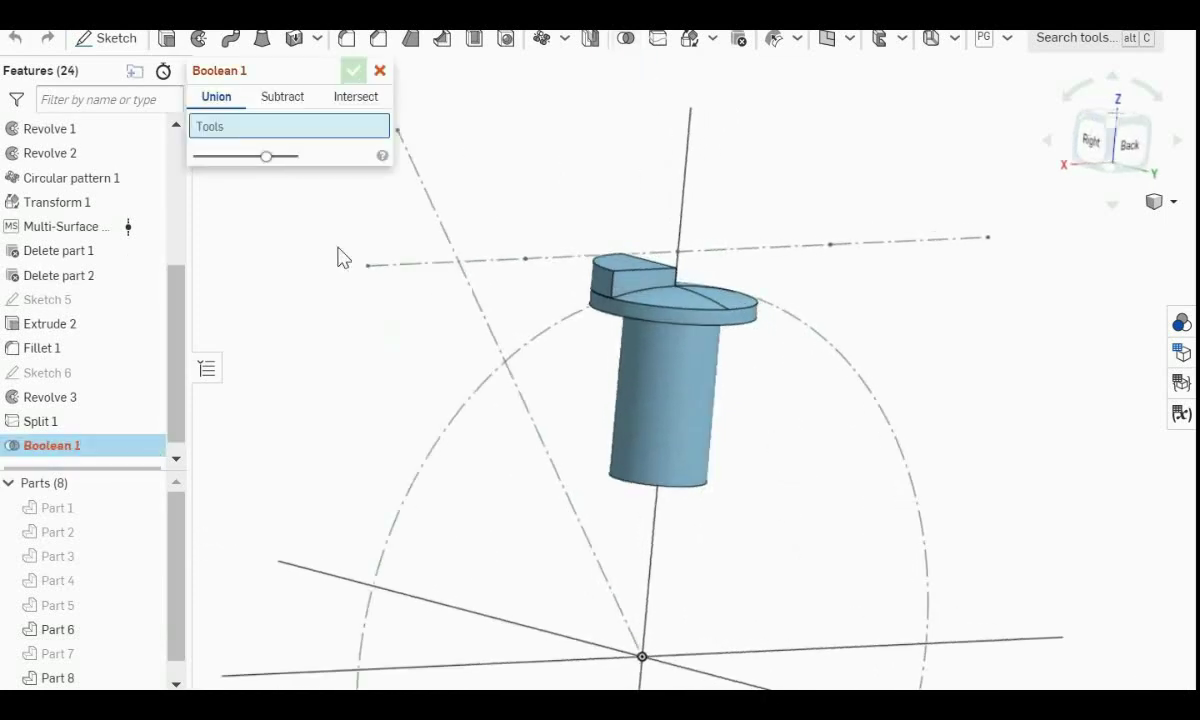
pyautogui.moveTo(477, 343); pyautogui.dragTo(544, 372, button='right')
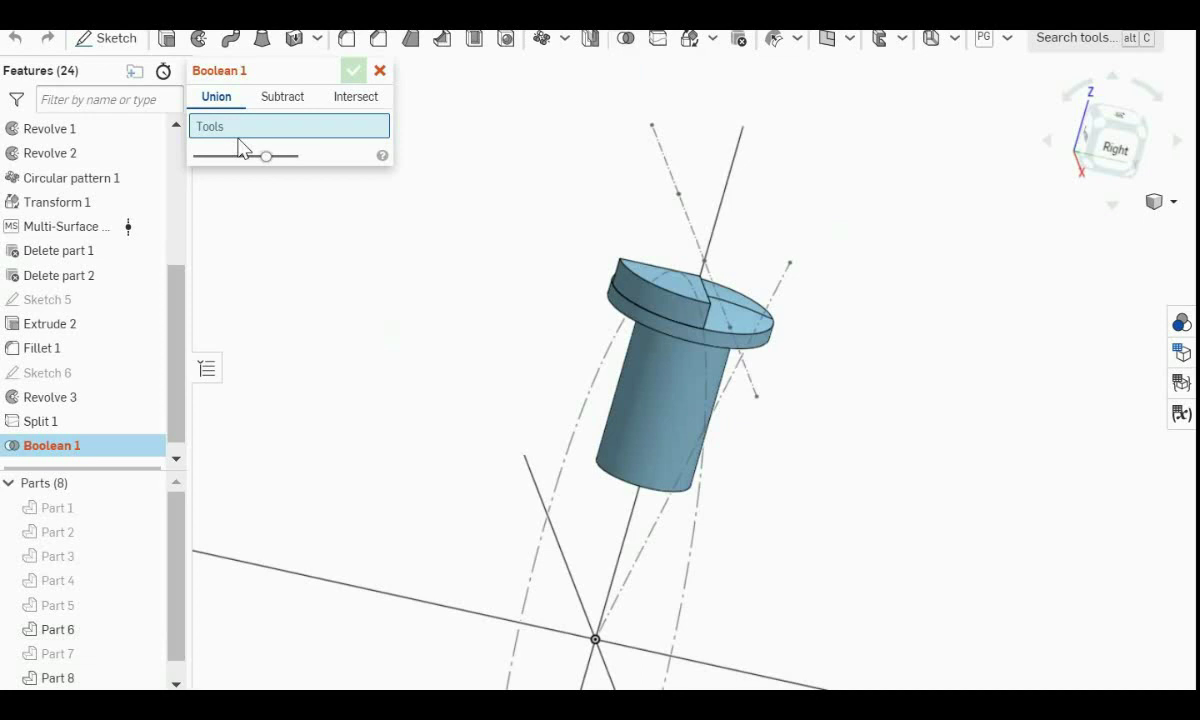
pyautogui.click(664, 319)
pyautogui.click(672, 383)
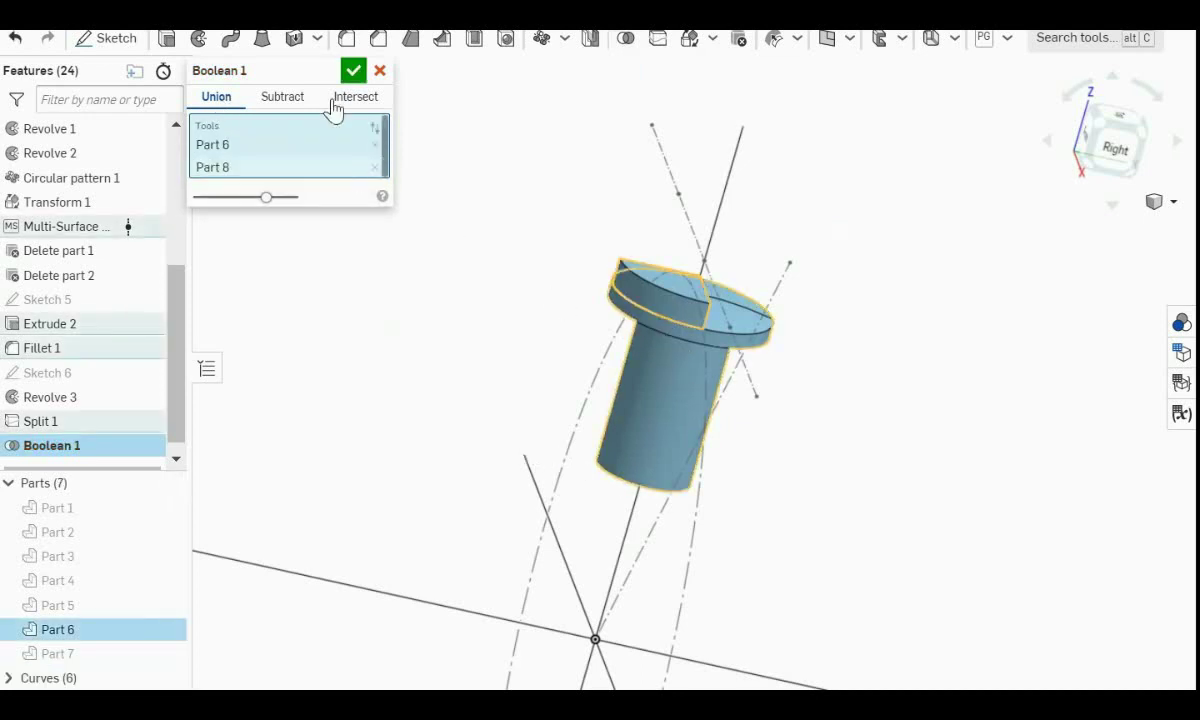
pyautogui.click(355, 71)
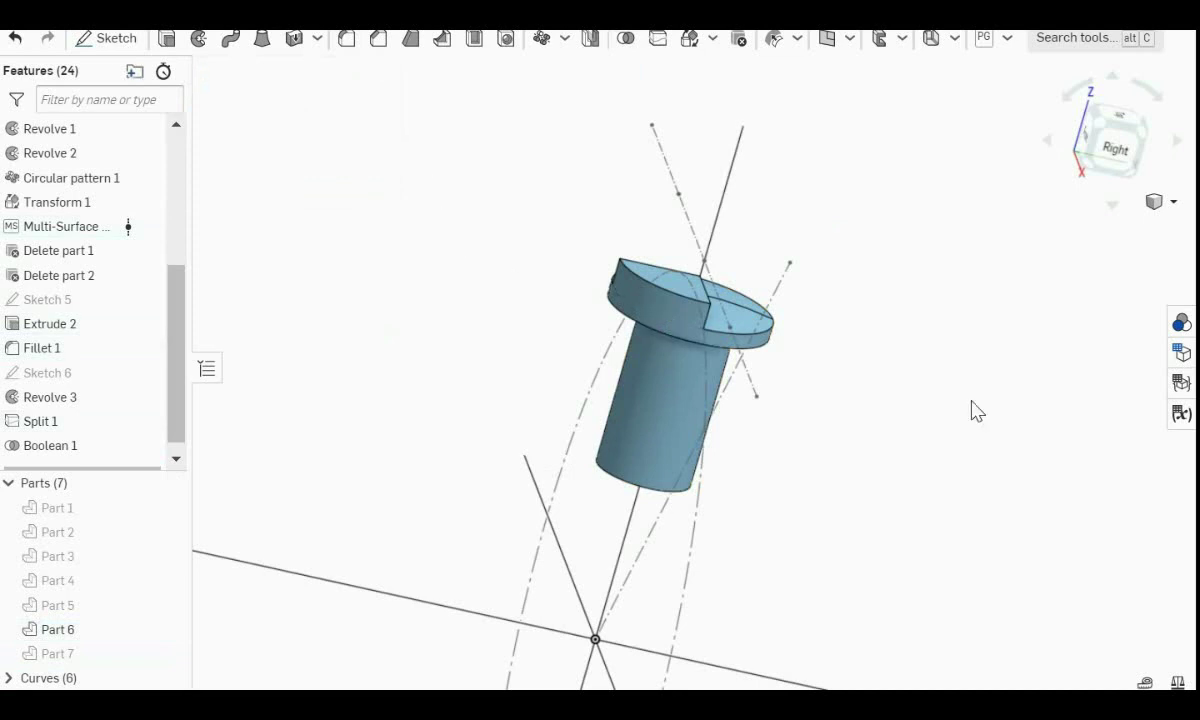
pyautogui.moveTo(972, 410); pyautogui.dragTo(871, 483, button='right')
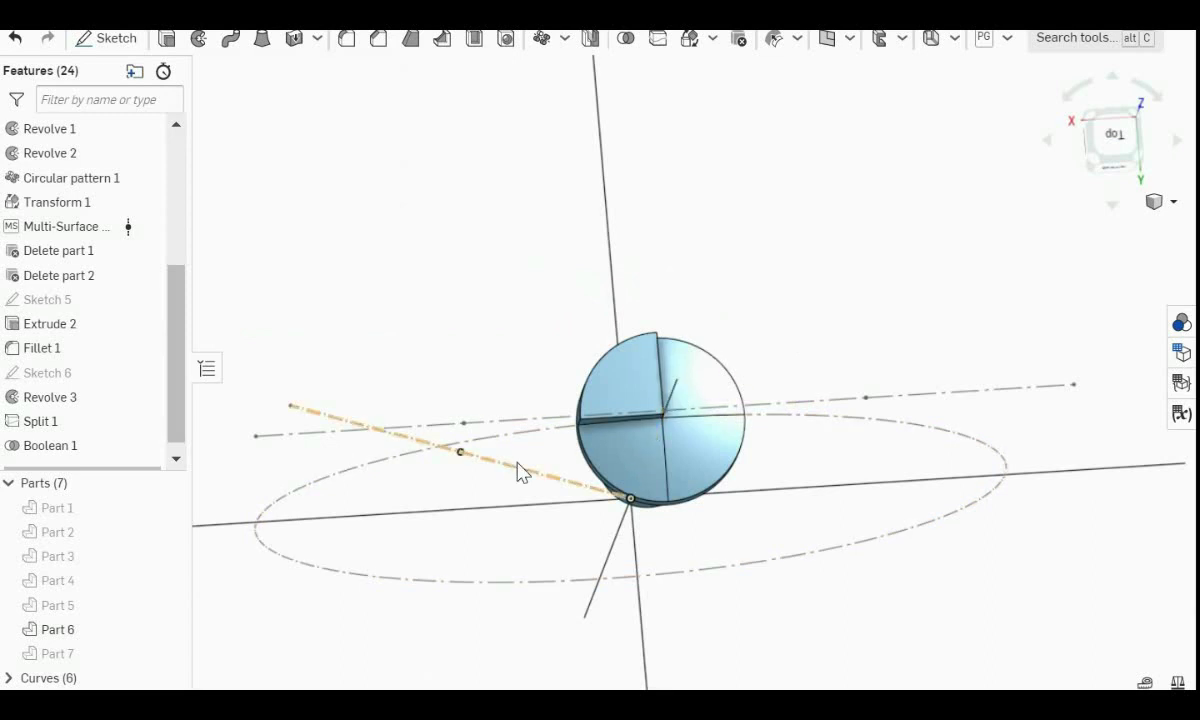
pyautogui.moveTo(522, 471); pyautogui.dragTo(597, 490, button='right')
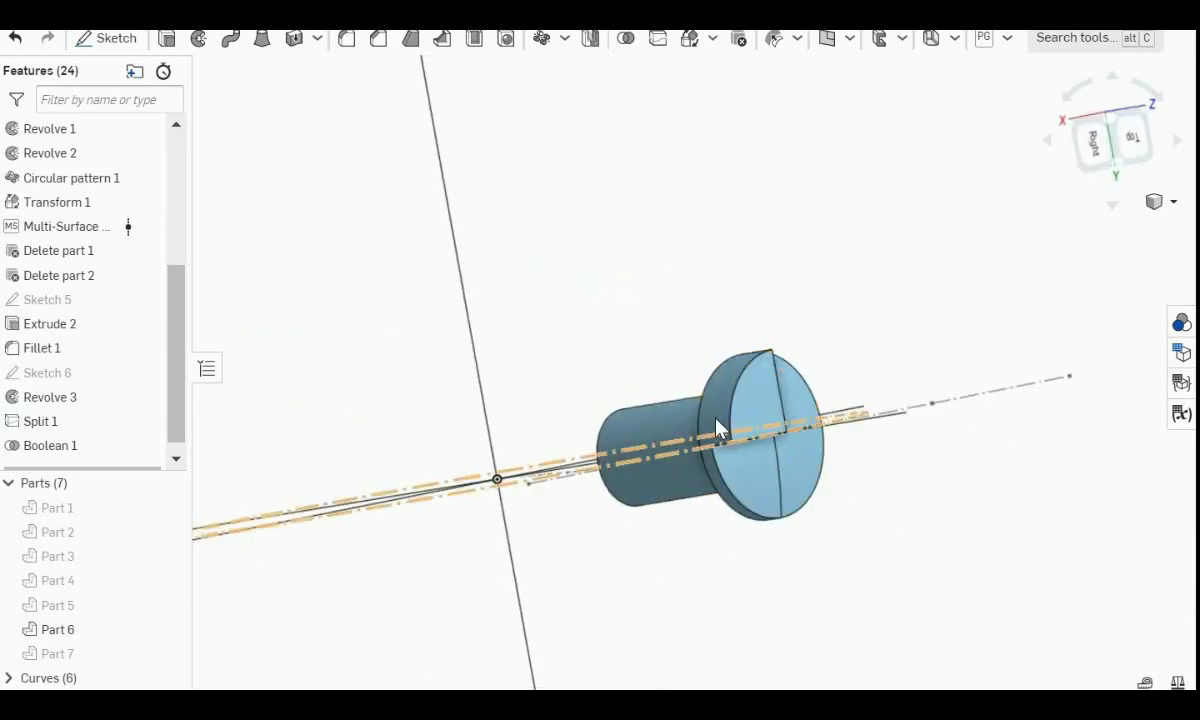
pyautogui.moveTo(778, 478); pyautogui.dragTo(738, 468, button='right')
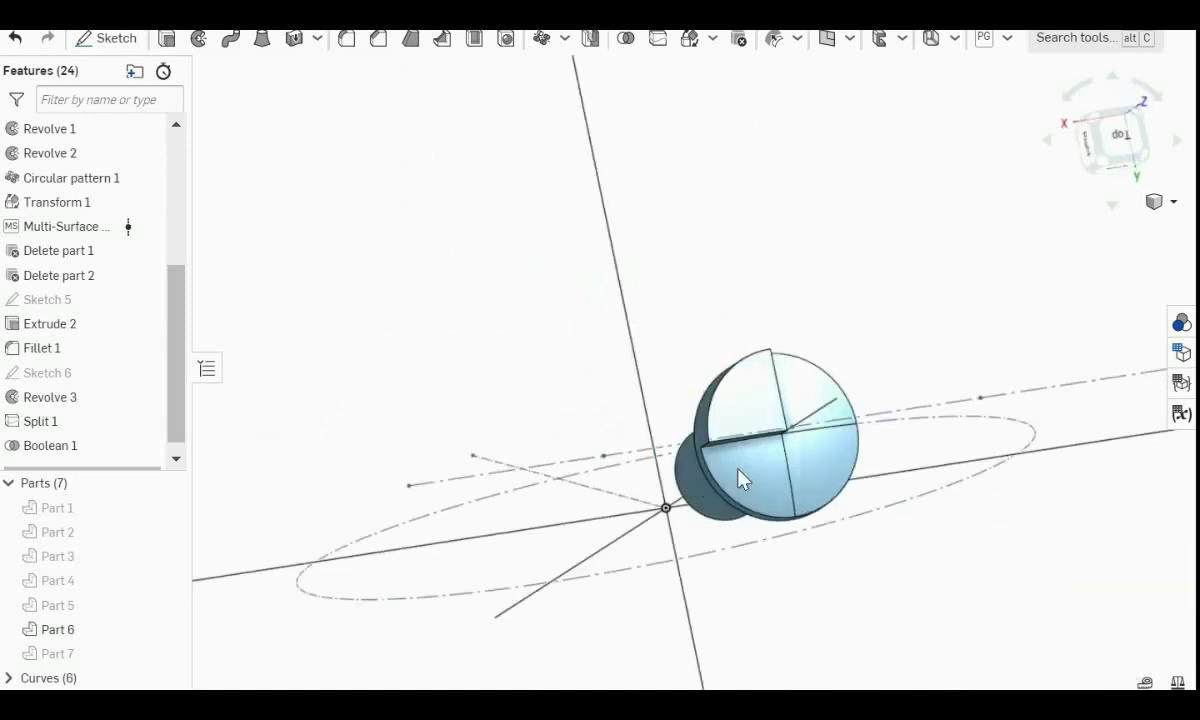
pyautogui.click(738, 406)
pyautogui.press('n')
pyautogui.click(110, 40)
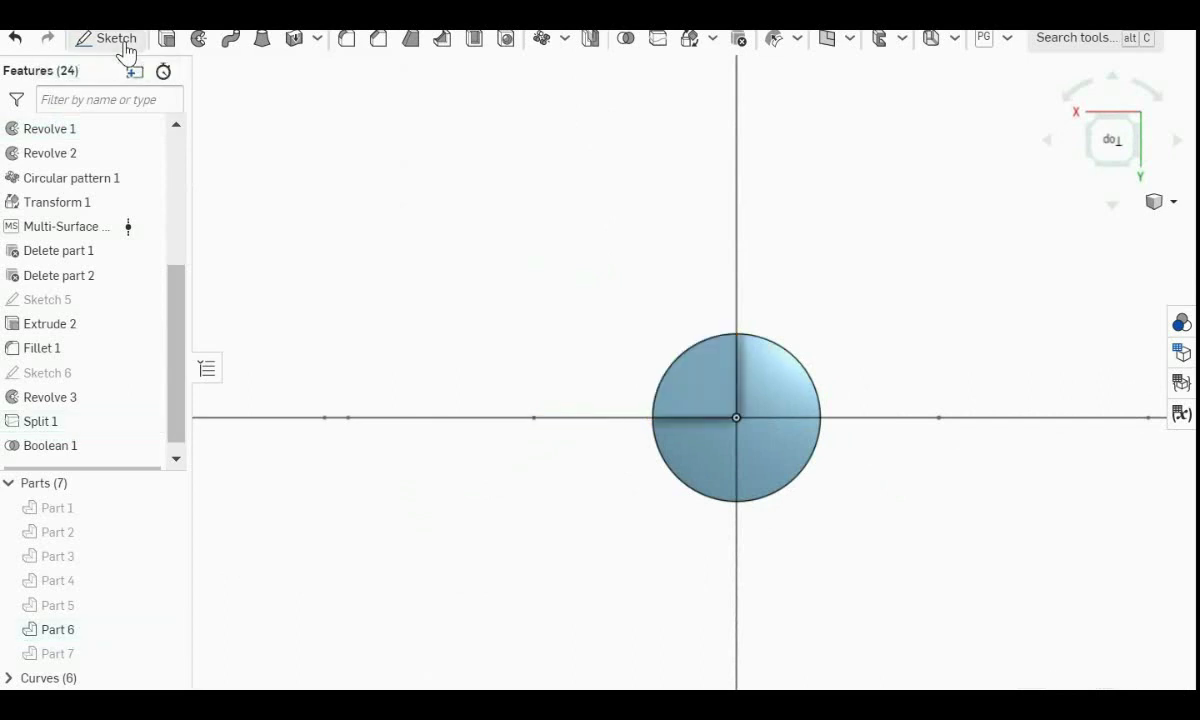
pyautogui.click(281, 40)
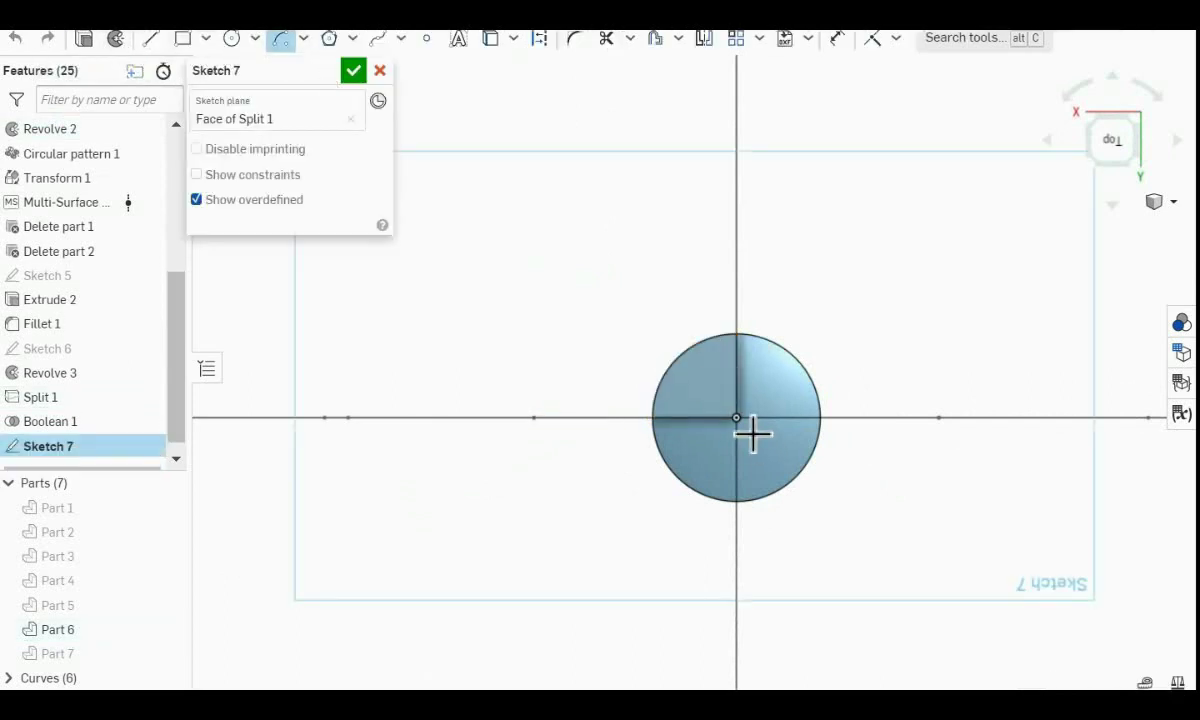
pyautogui.click(742, 335)
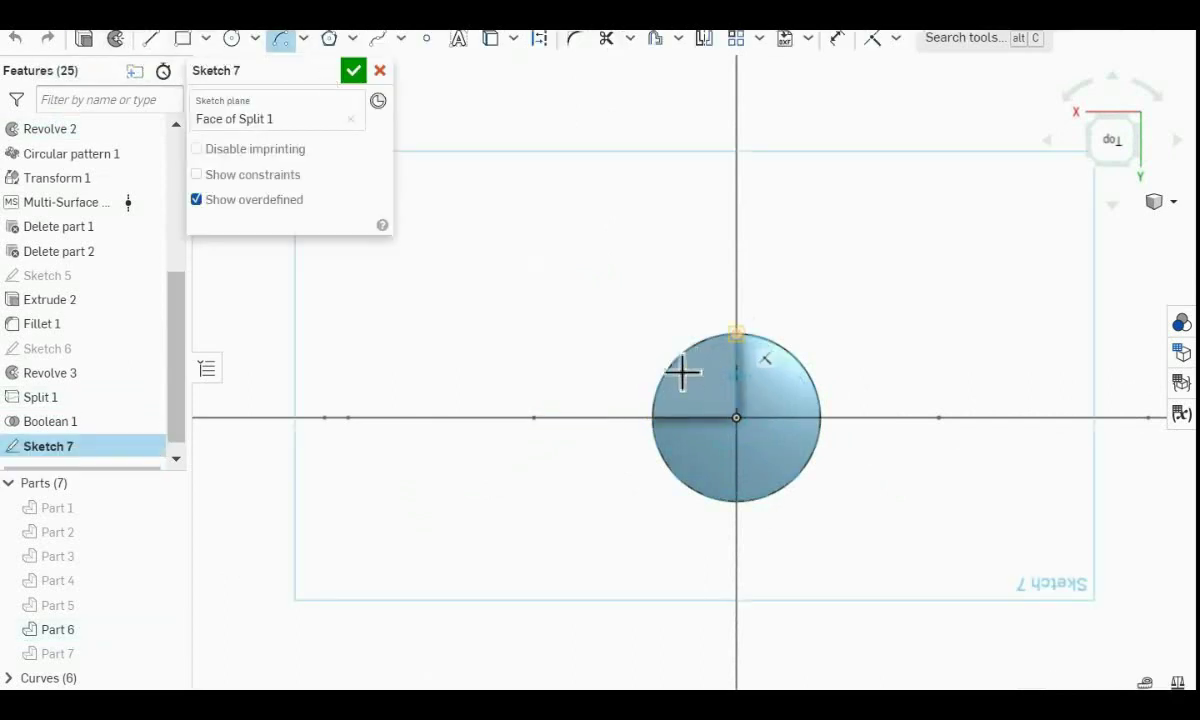
pyautogui.click(654, 418)
pyautogui.click(677, 358)
pyautogui.click(381, 72)
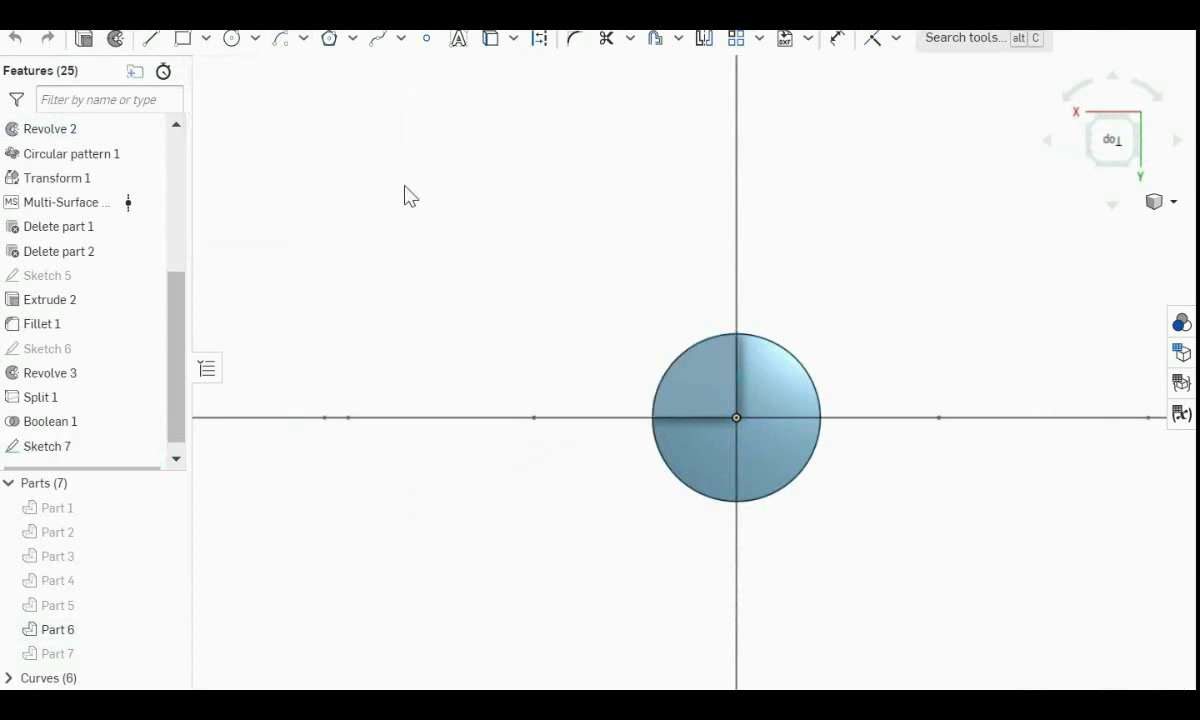
pyautogui.moveTo(710, 584)
pyautogui.mouseDown(button='right')
pyautogui.moveTo(755, 522)
pyautogui.moveTo(750, 213)
pyautogui.mouseUp(button='right')
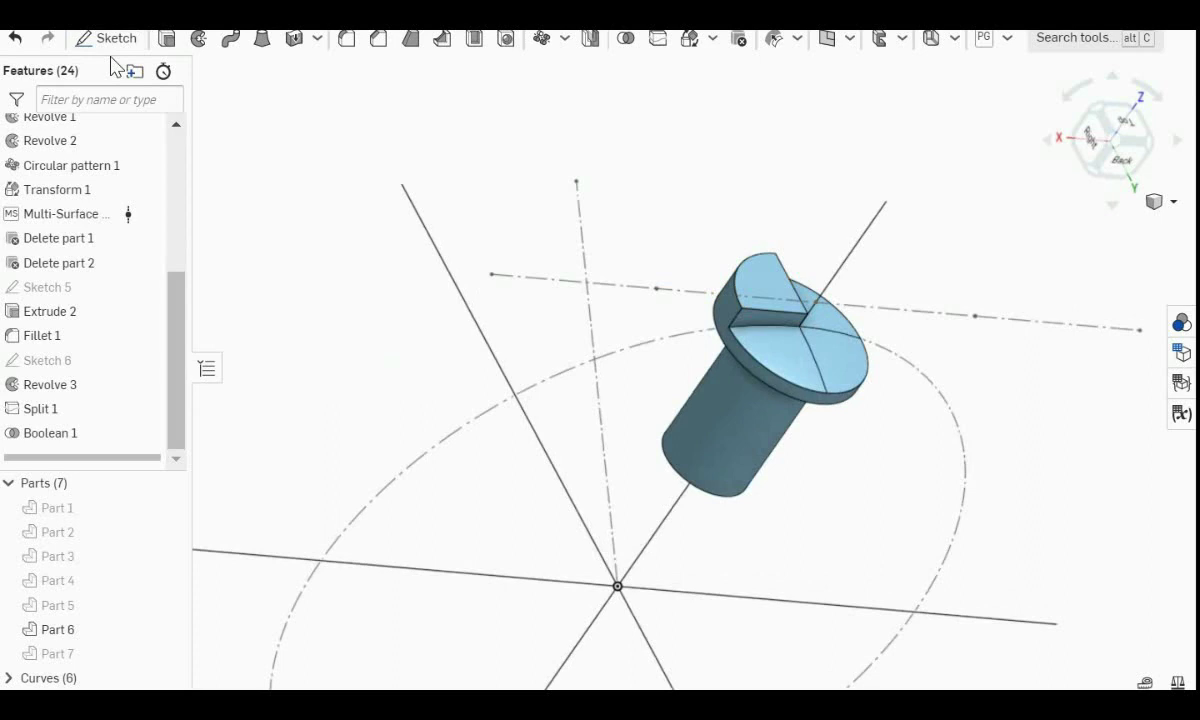
pyautogui.moveTo(600, 250); pyautogui.dragTo(835, 358, button='right')
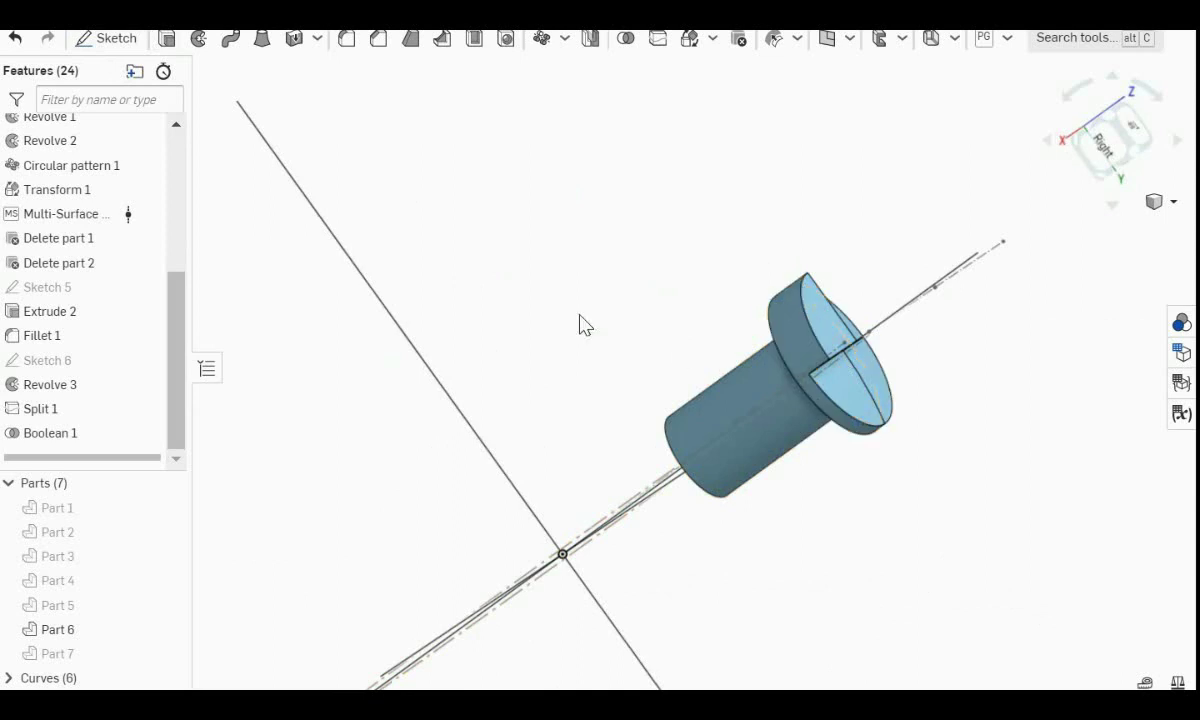
pyautogui.moveTo(697, 266); pyautogui.dragTo(610, 210, button='right')
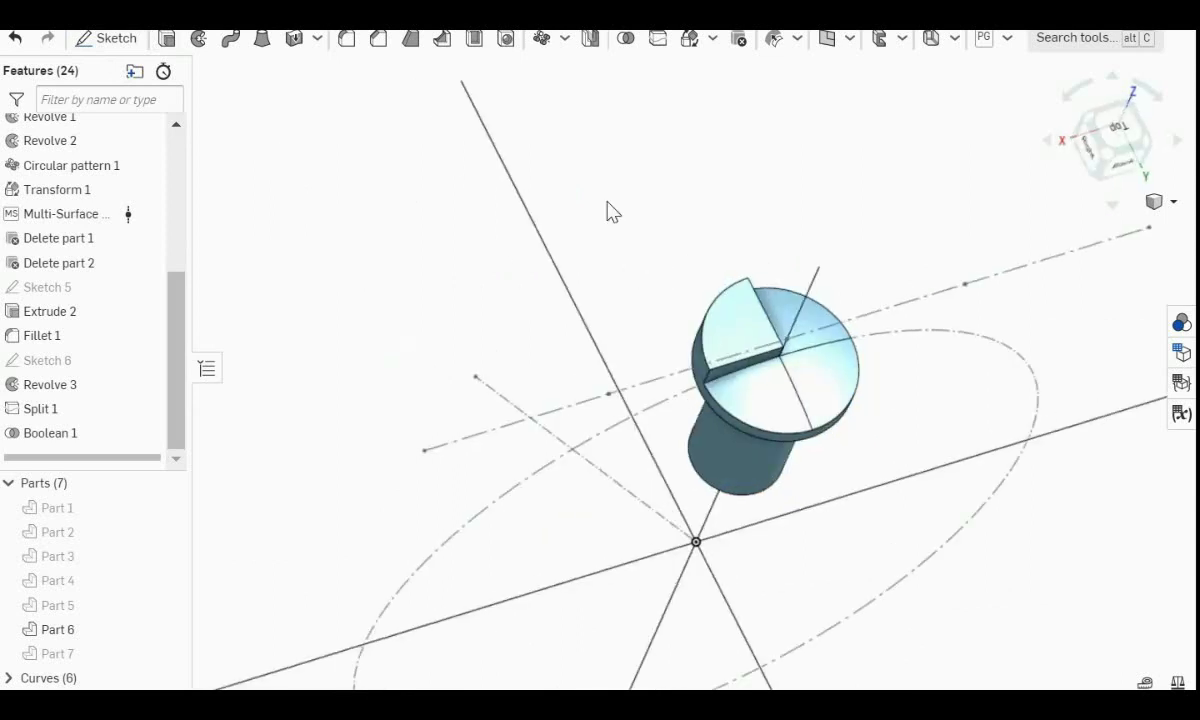
pyautogui.rightClick(600, 184)
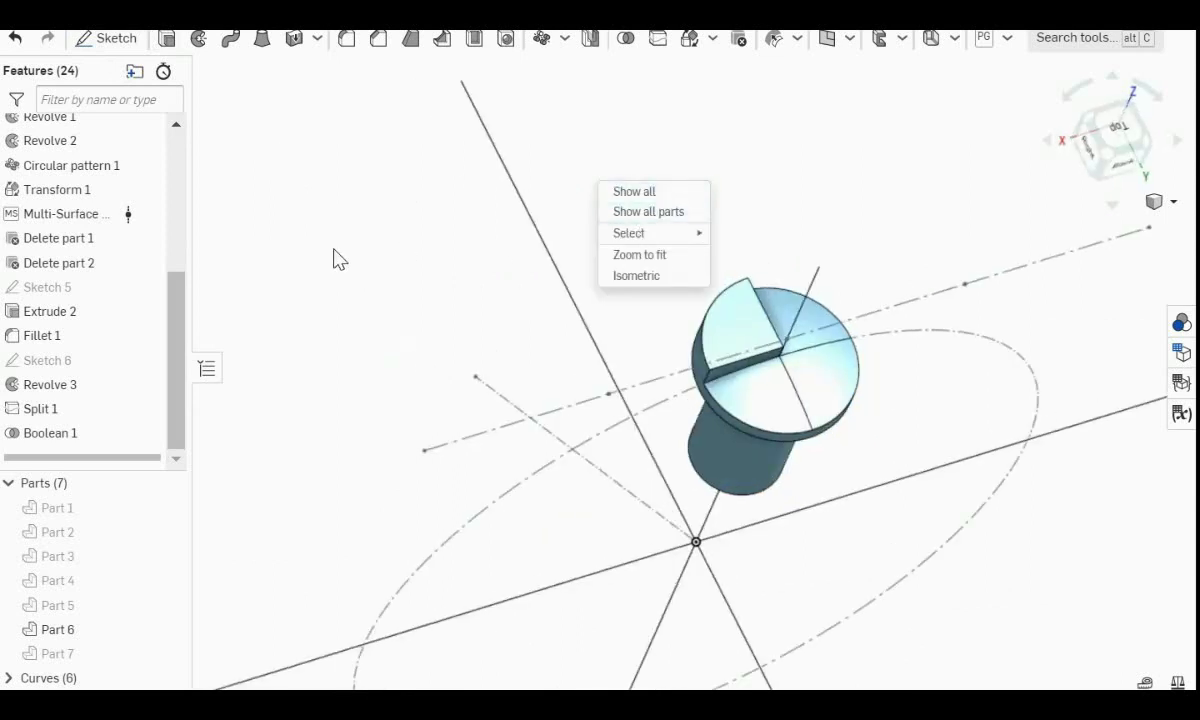
pyautogui.moveTo(812, 530); pyautogui.dragTo(972, 512, button='right')
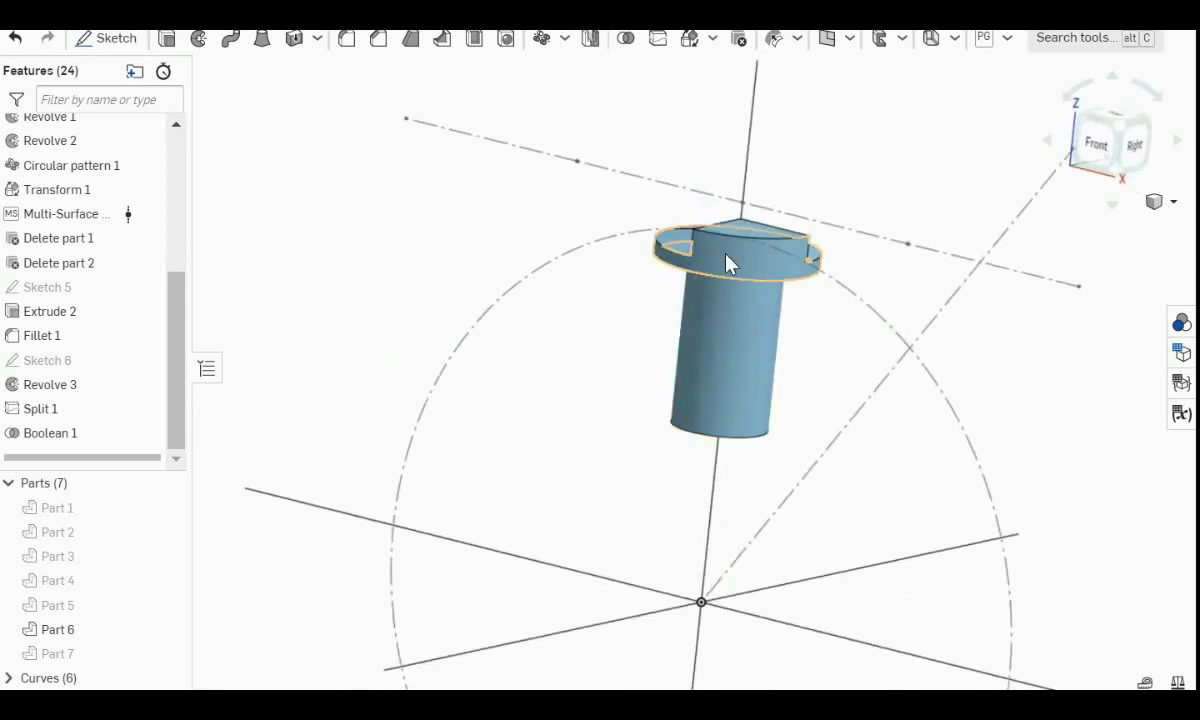
# Look at the part from the bottom and start Sketch 7 on the Top plane.
pyautogui.moveTo(750, 469); pyautogui.dragTo(800, 453, button='right')
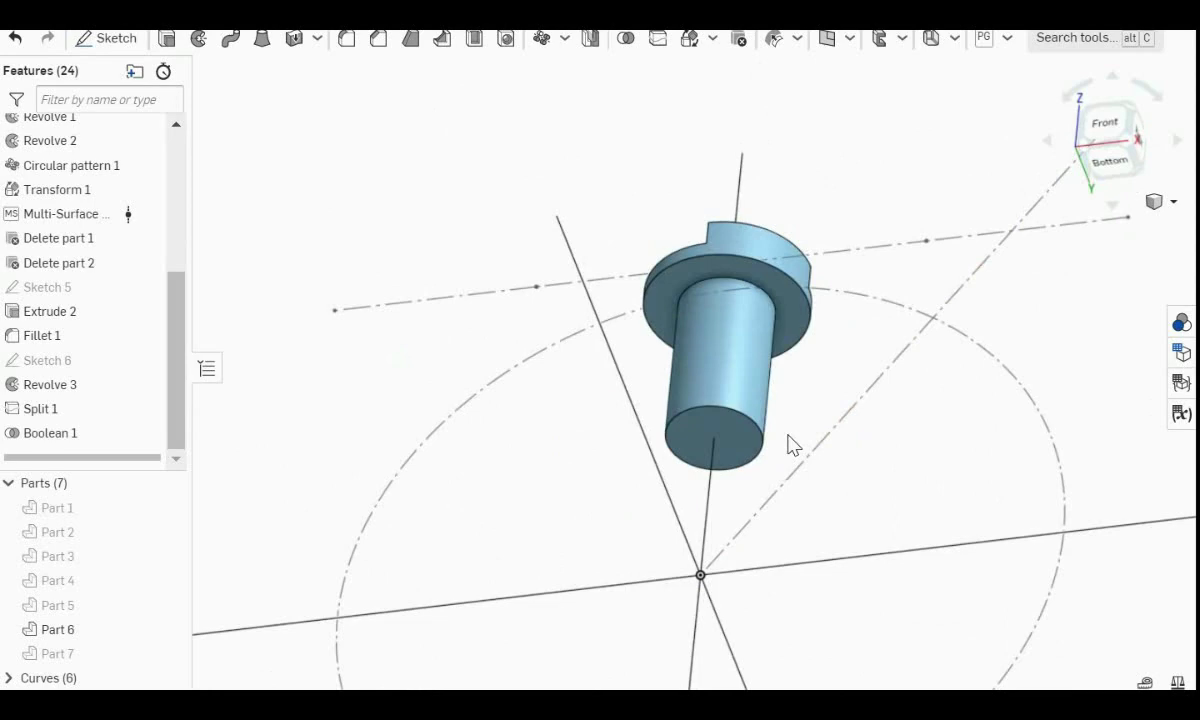
pyautogui.hotkey('shift', '5')
pyautogui.scroll(4, 107, 190)
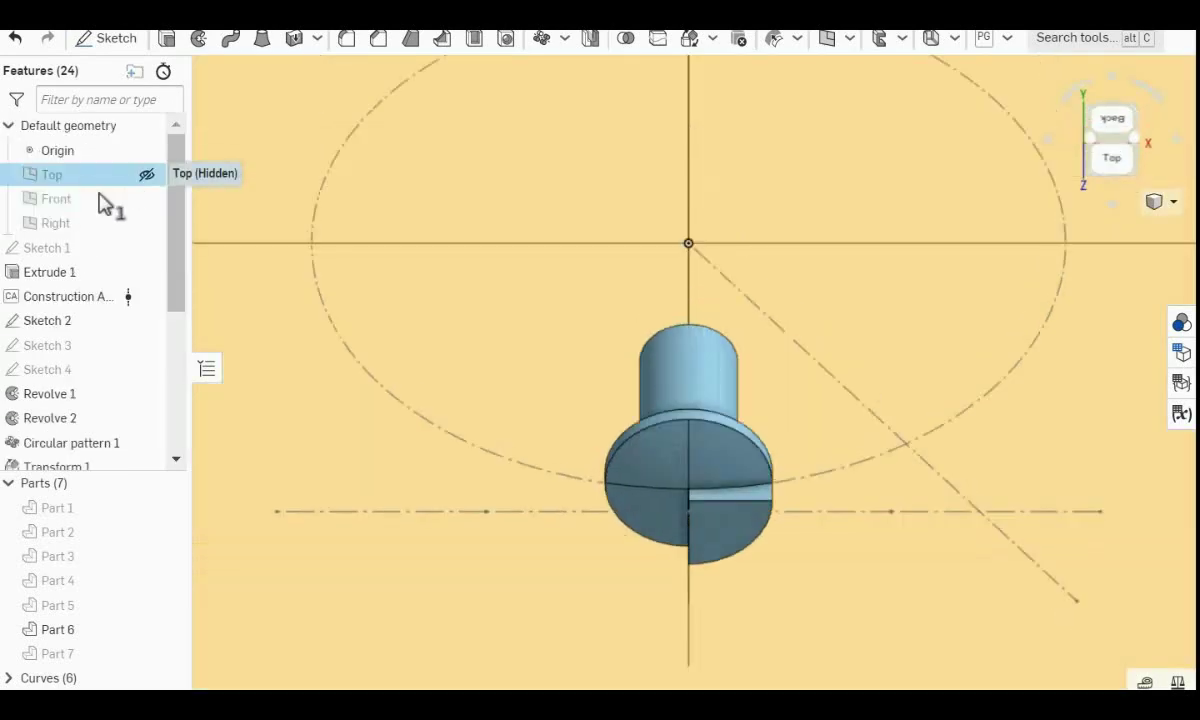
pyautogui.hotkey('shift', '1')
pyautogui.hotkey('shift', '4')
pyautogui.hotkey('shift', '6')
pyautogui.moveTo(713, 396)
pyautogui.mouseDown(button='right')
pyautogui.moveTo(716, 380)
pyautogui.moveTo(664, 388)
pyautogui.moveTo(726, 388)
pyautogui.moveTo(768, 325)
pyautogui.moveTo(755, 372)
pyautogui.moveTo(763, 361)
pyautogui.moveTo(727, 383)
pyautogui.moveTo(680, 375)
pyautogui.mouseUp(button='right')
pyautogui.hotkey('shift', '6')
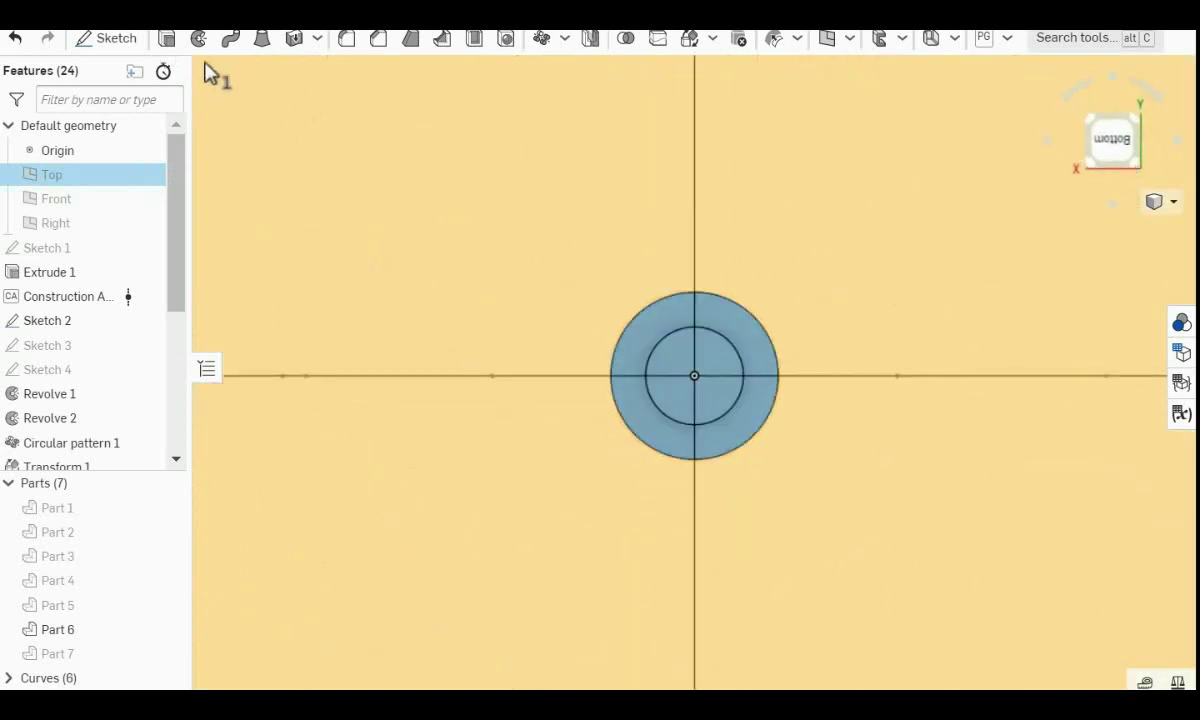
pyautogui.click(358, 248)
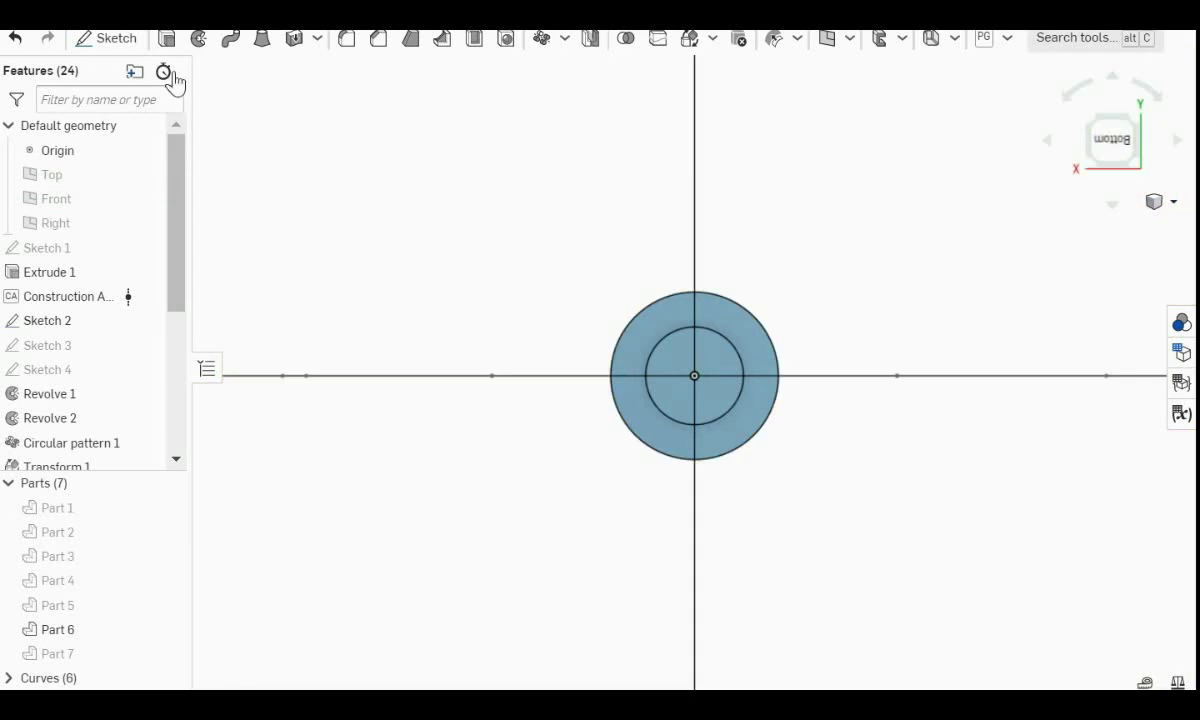
pyautogui.click(108, 38)
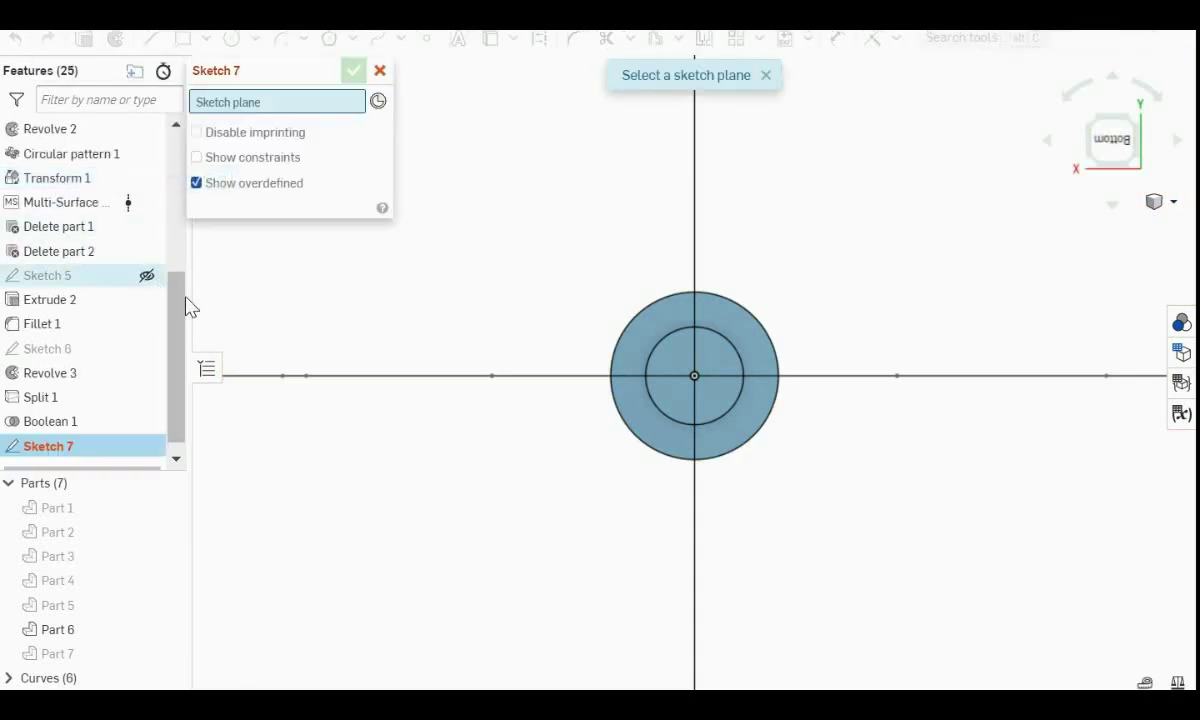
pyautogui.moveTo(180, 313); pyautogui.dragTo(193, 121)
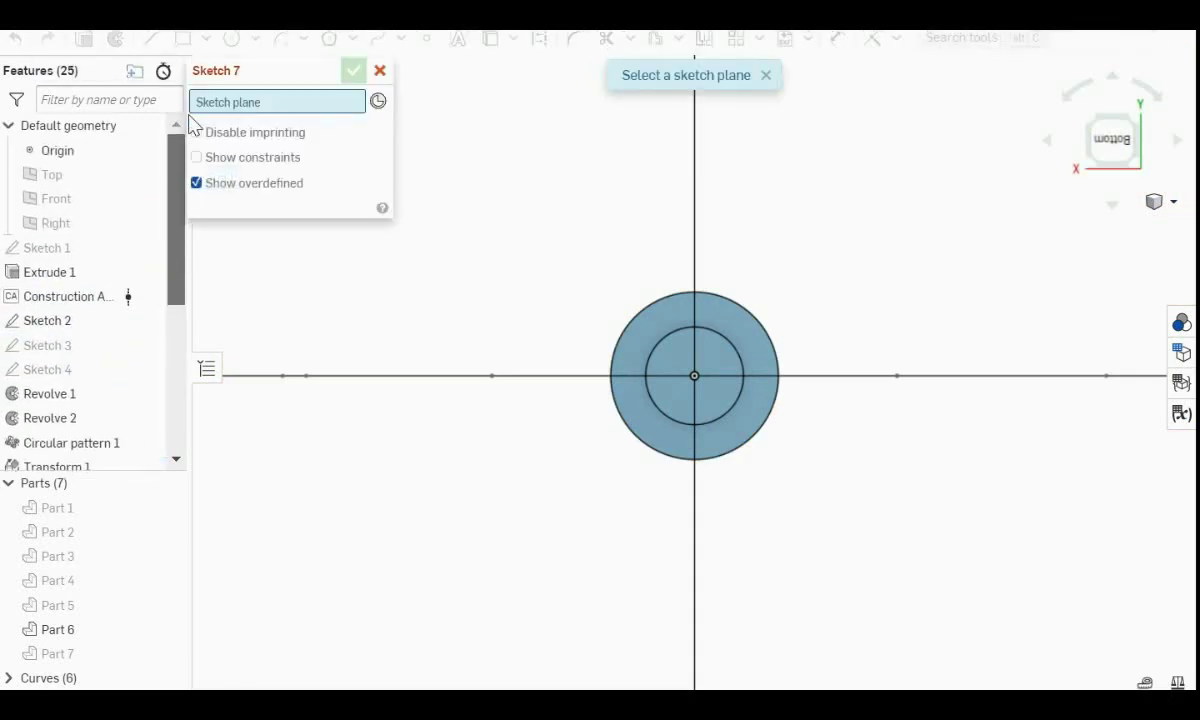
pyautogui.click(96, 180)
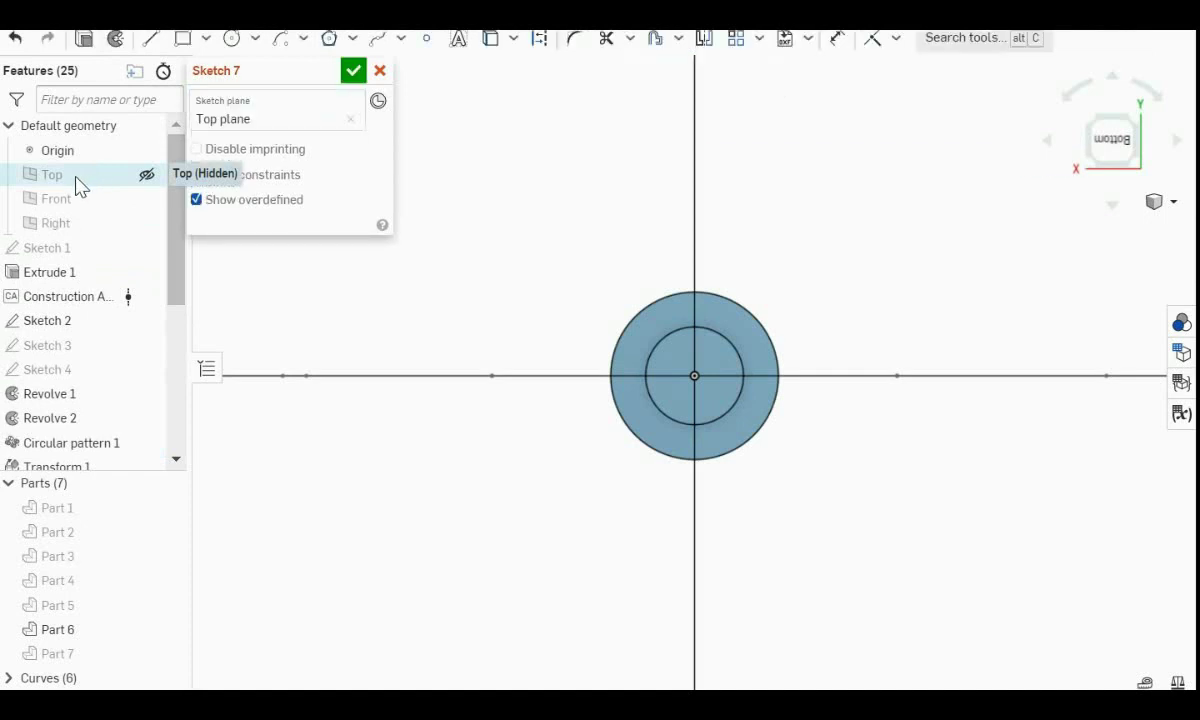
# Draw a centre-point quarter arc of radius 3.5 centred on the origin.
pyautogui.click(279, 39)
pyautogui.click(695, 377)
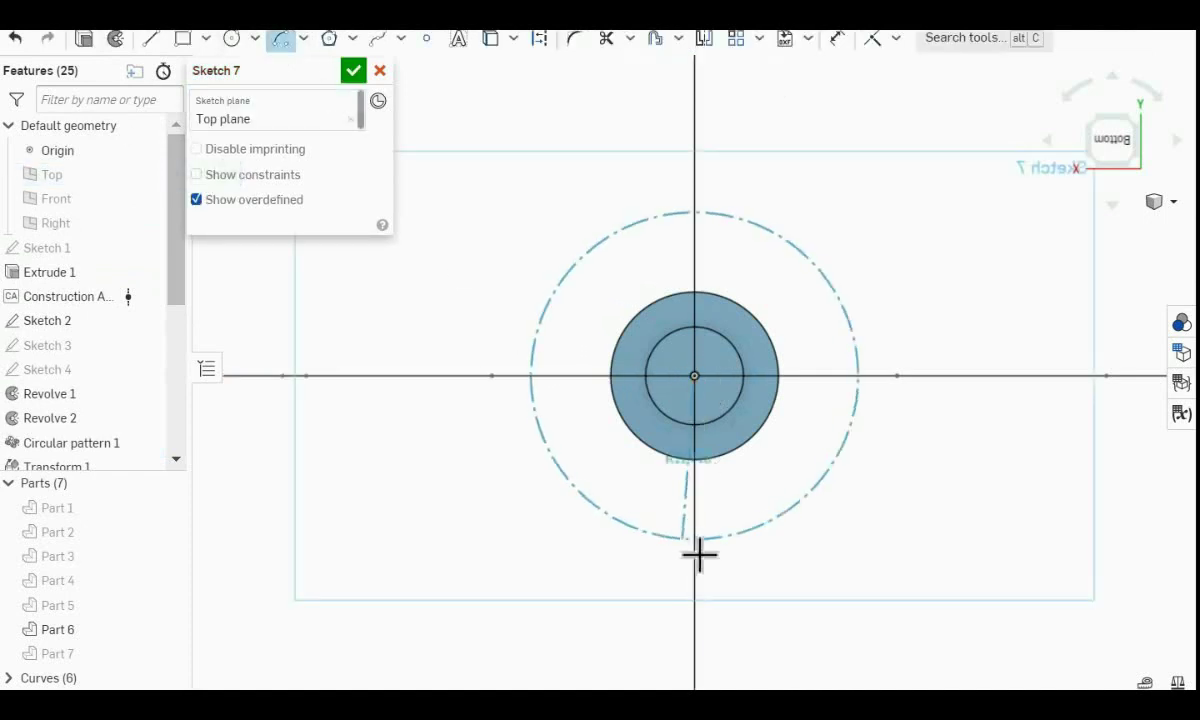
pyautogui.click(696, 550)
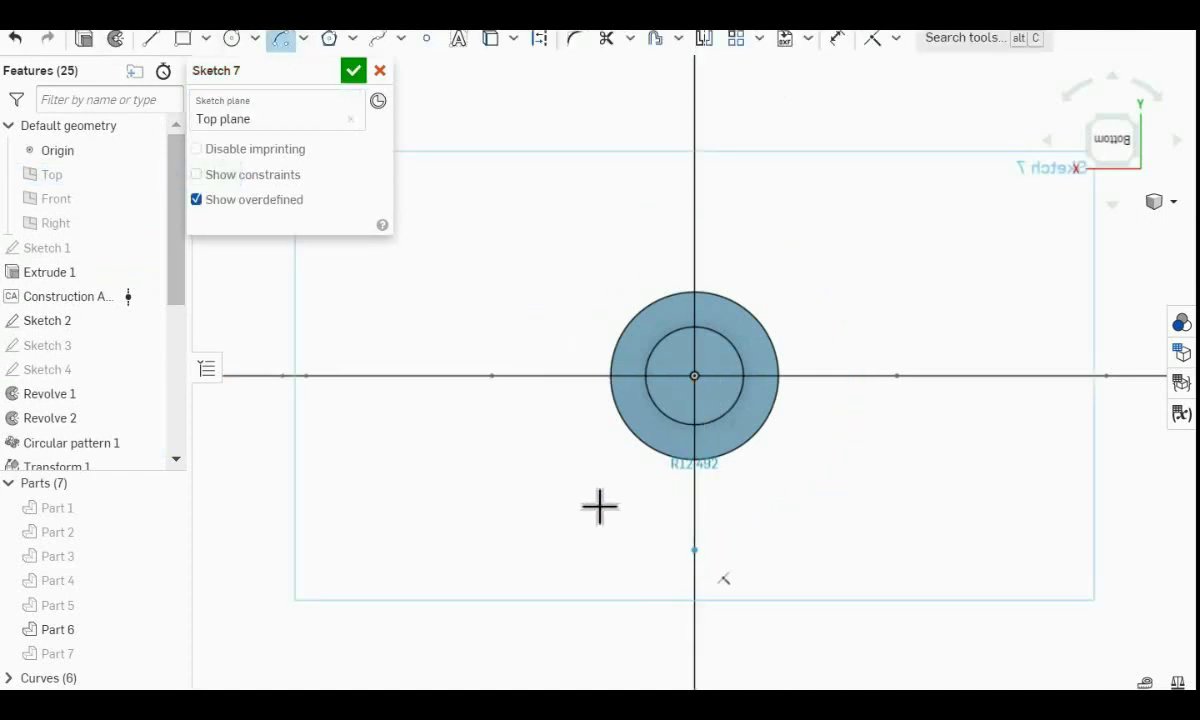
pyautogui.click(552, 387)
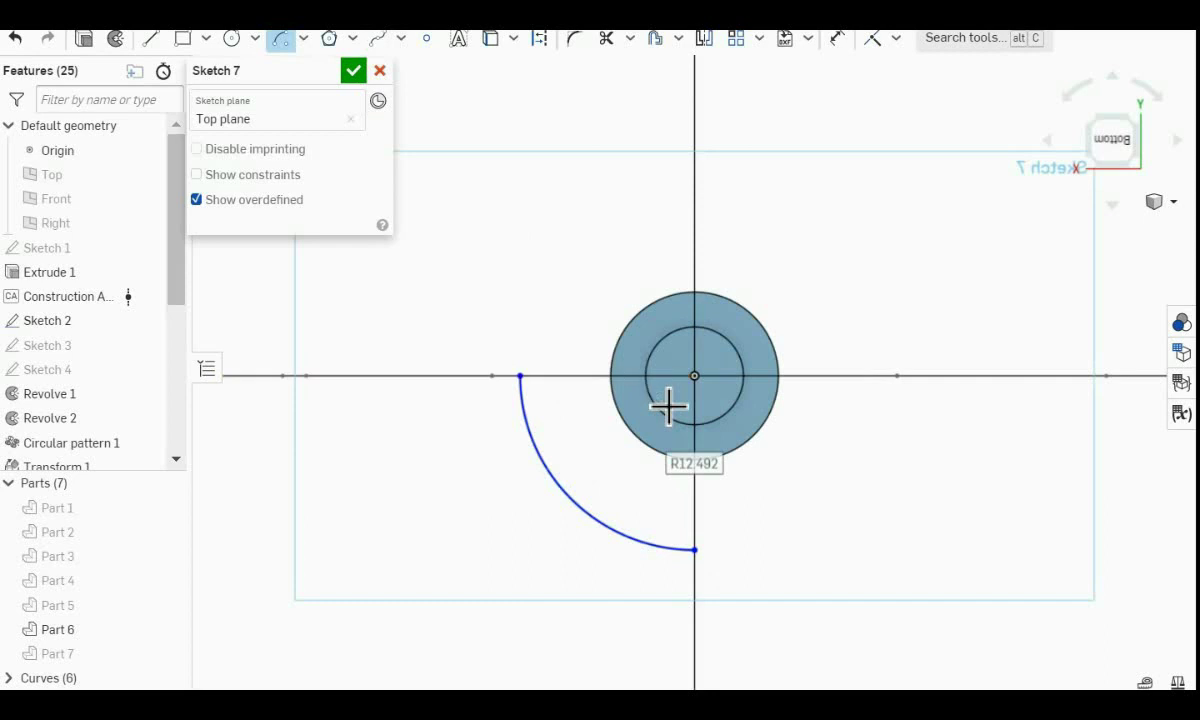
pyautogui.write('3.5')
pyautogui.press('Return')
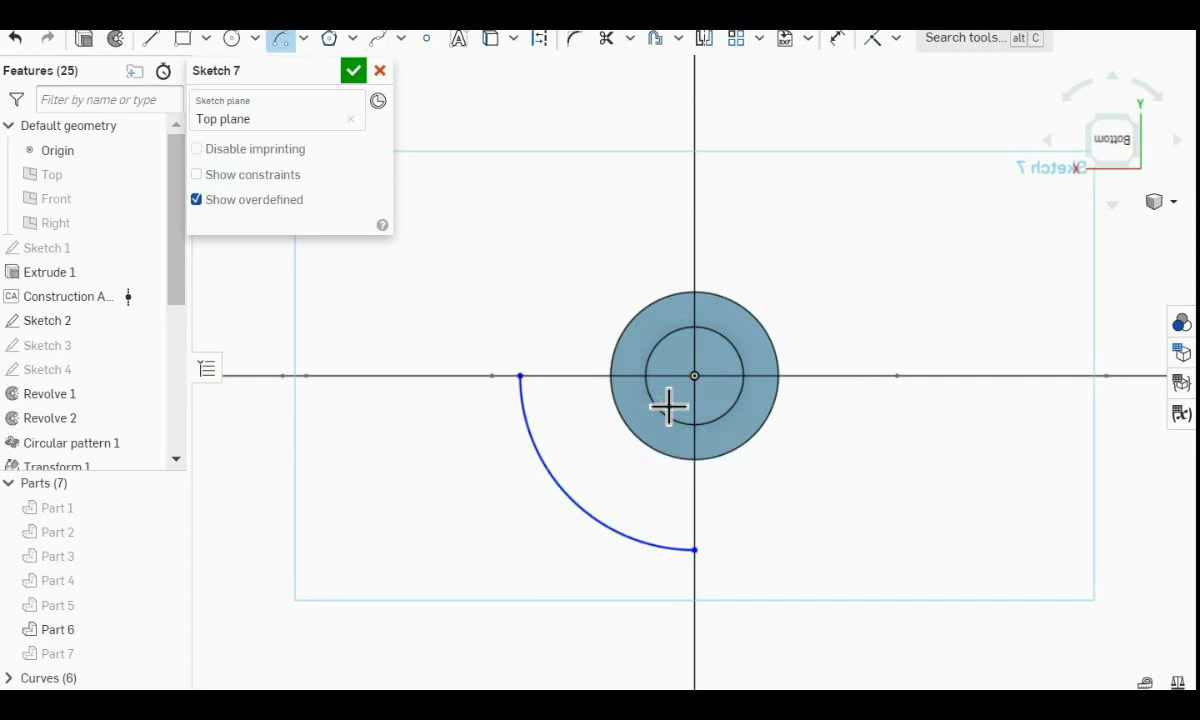
# Close the wedge with two lines from the arc ends to the centre.
pyautogui.press('l')
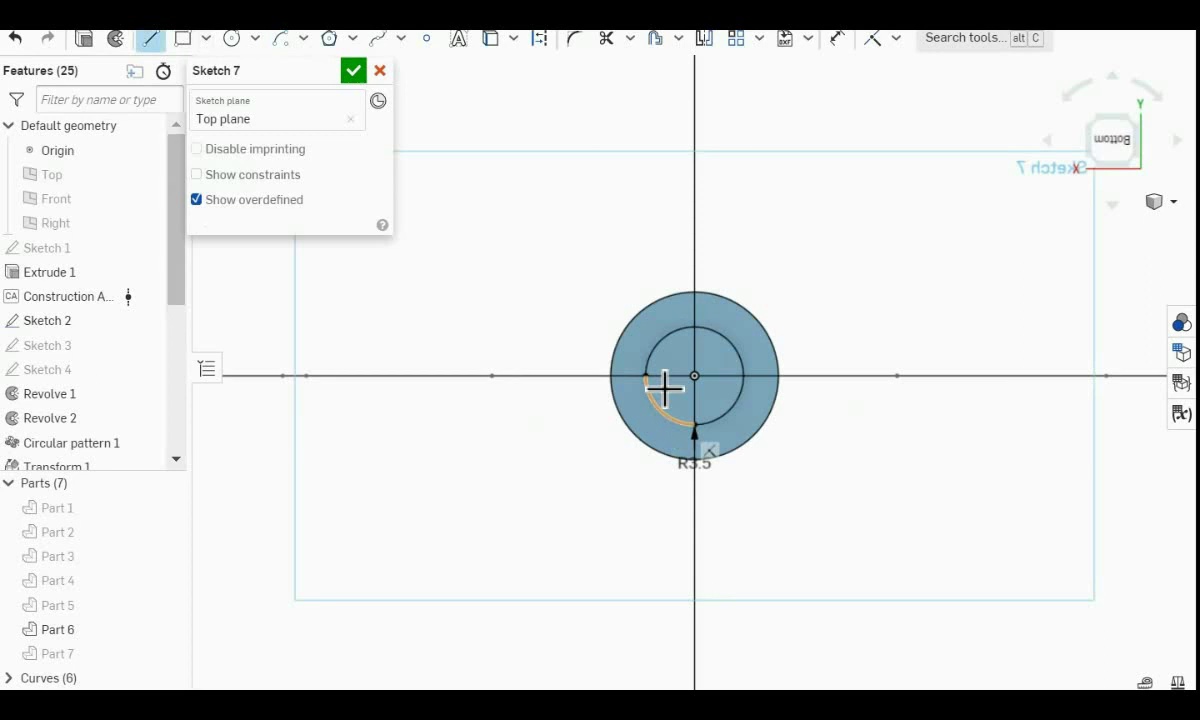
pyautogui.click(697, 380)
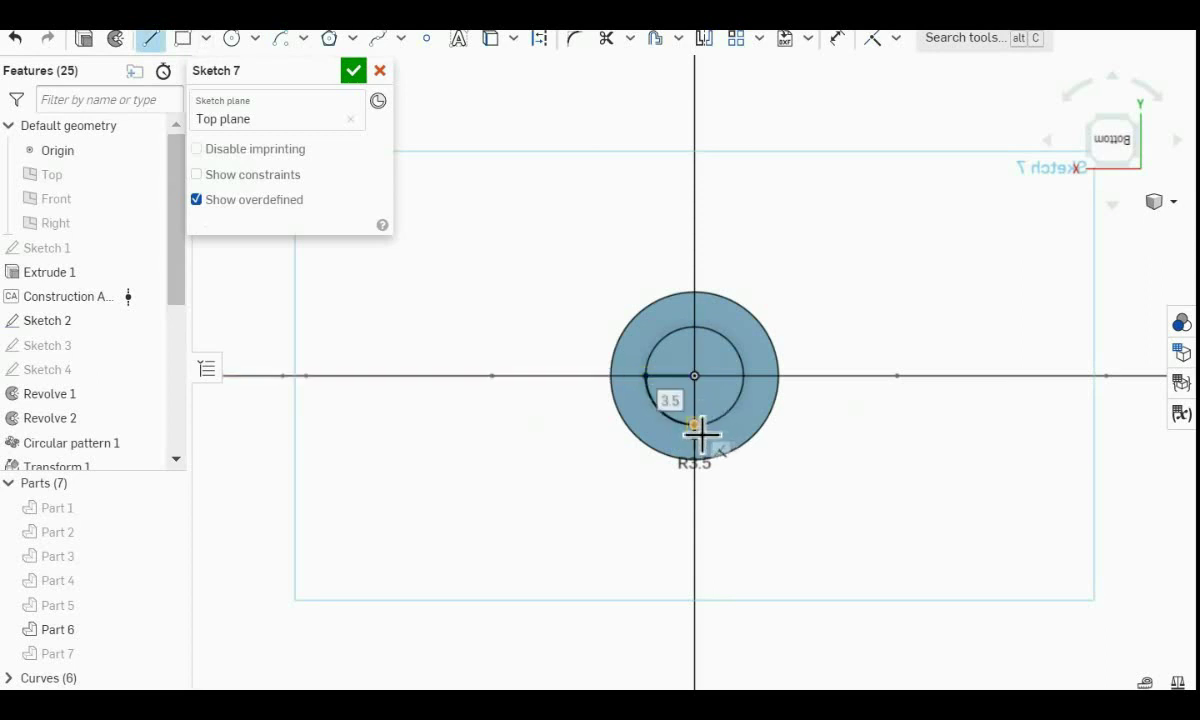
pyautogui.click(696, 427)
pyautogui.click(696, 378)
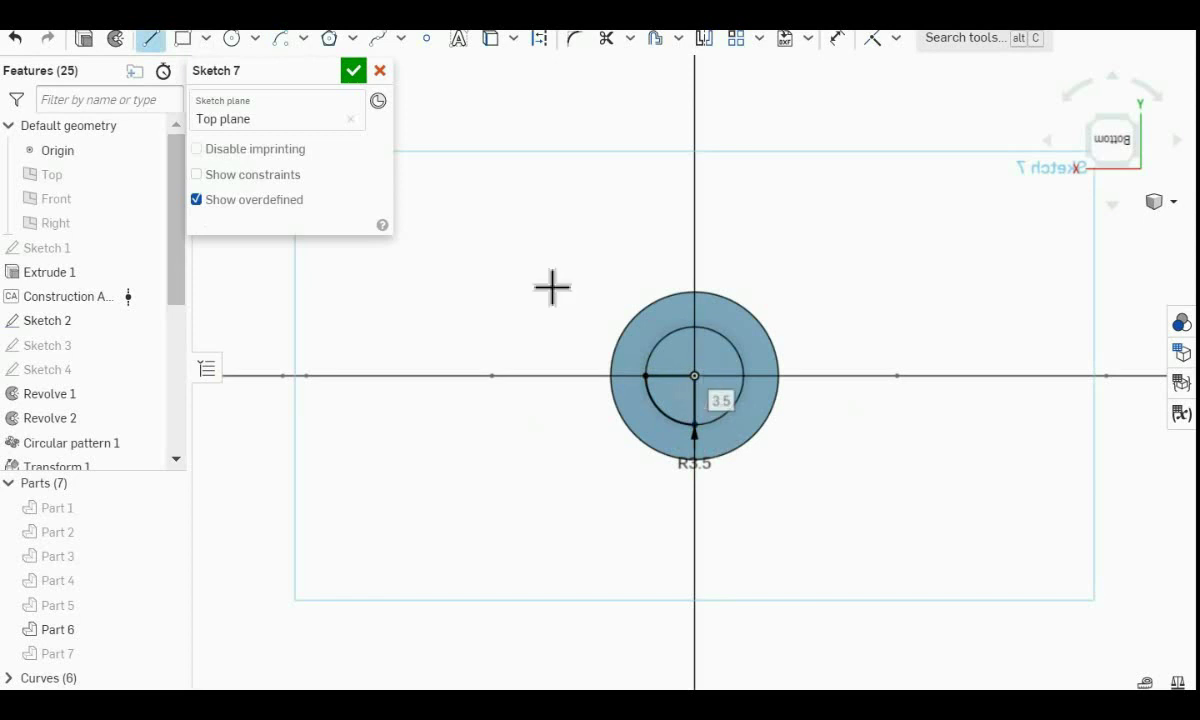
# Finish Sketch 7 and cut its wedge 16 mm into Part 6 with a flipped Remove extrude.
pyautogui.click(354, 71)
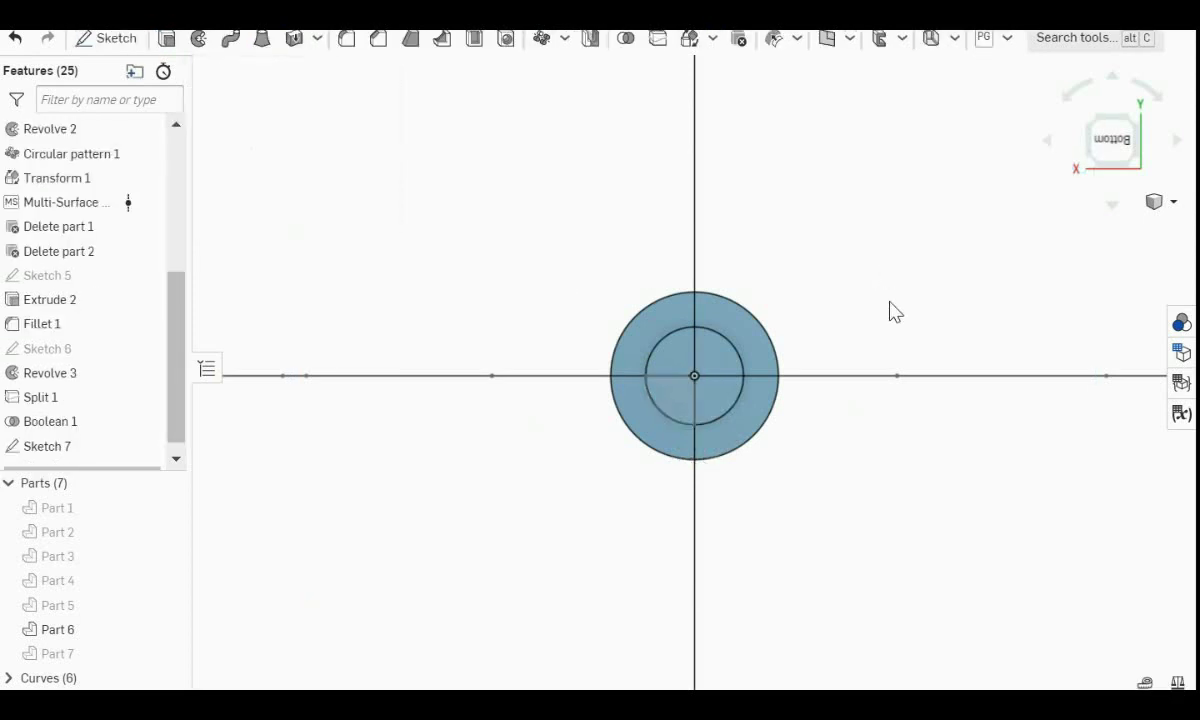
pyautogui.click(172, 46)
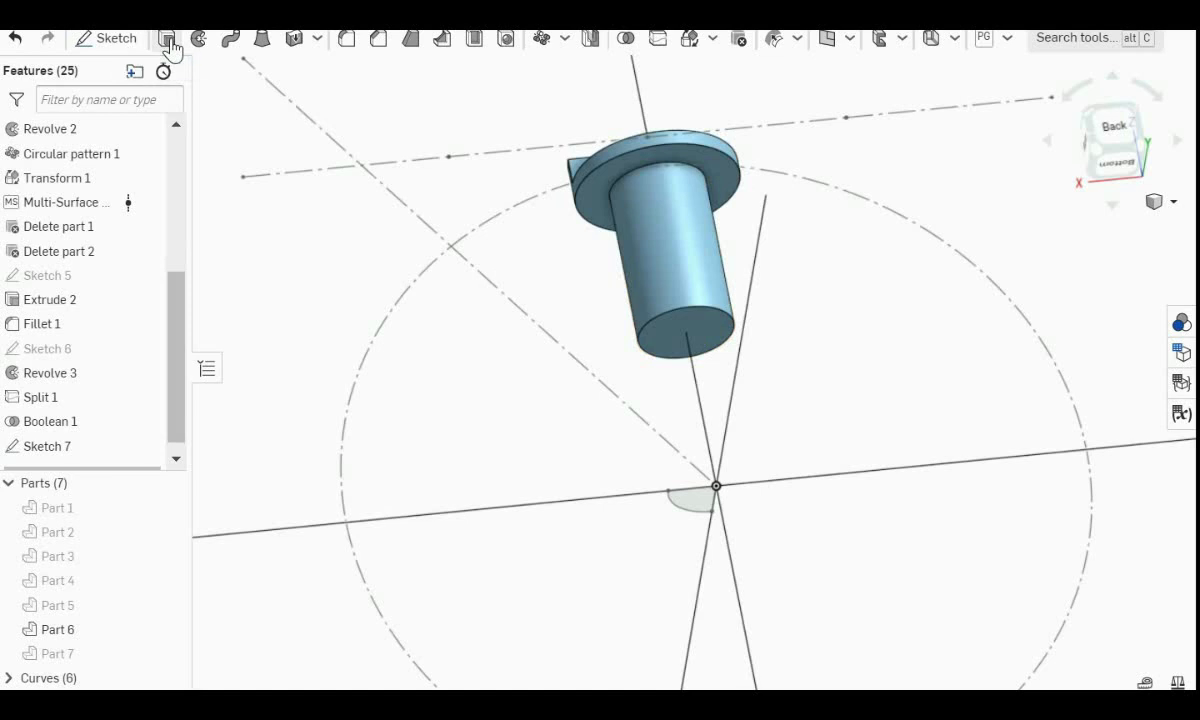
pyautogui.click(700, 508)
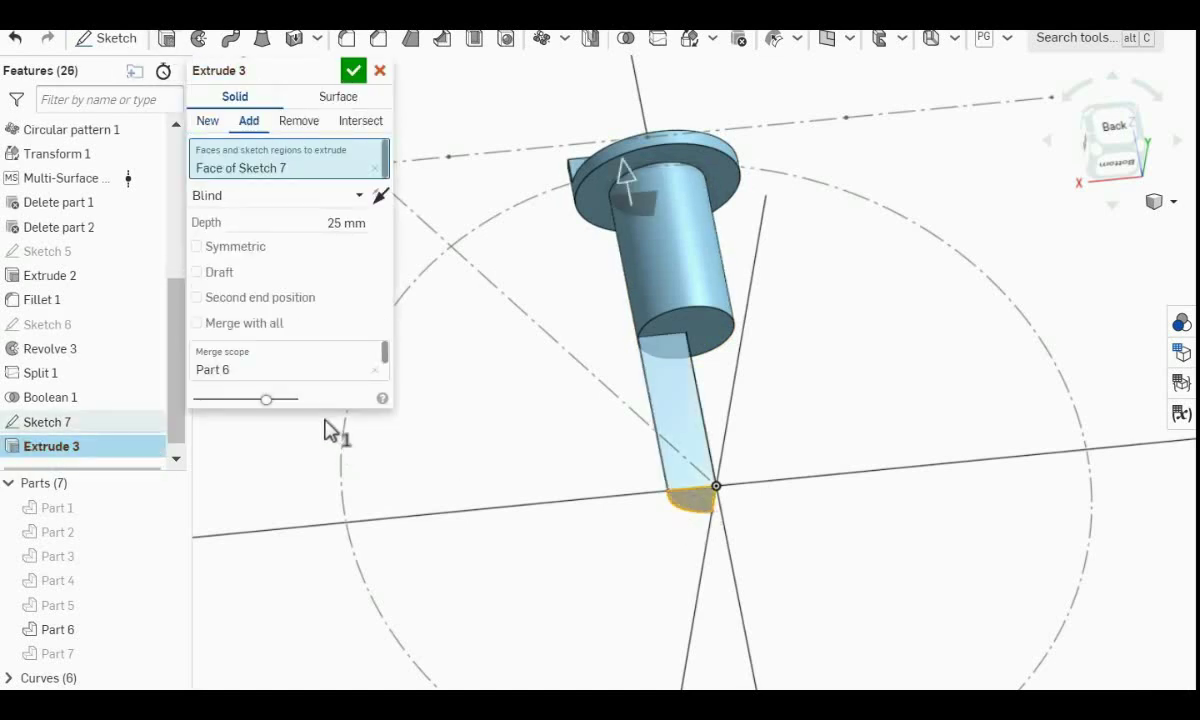
pyautogui.click(300, 122)
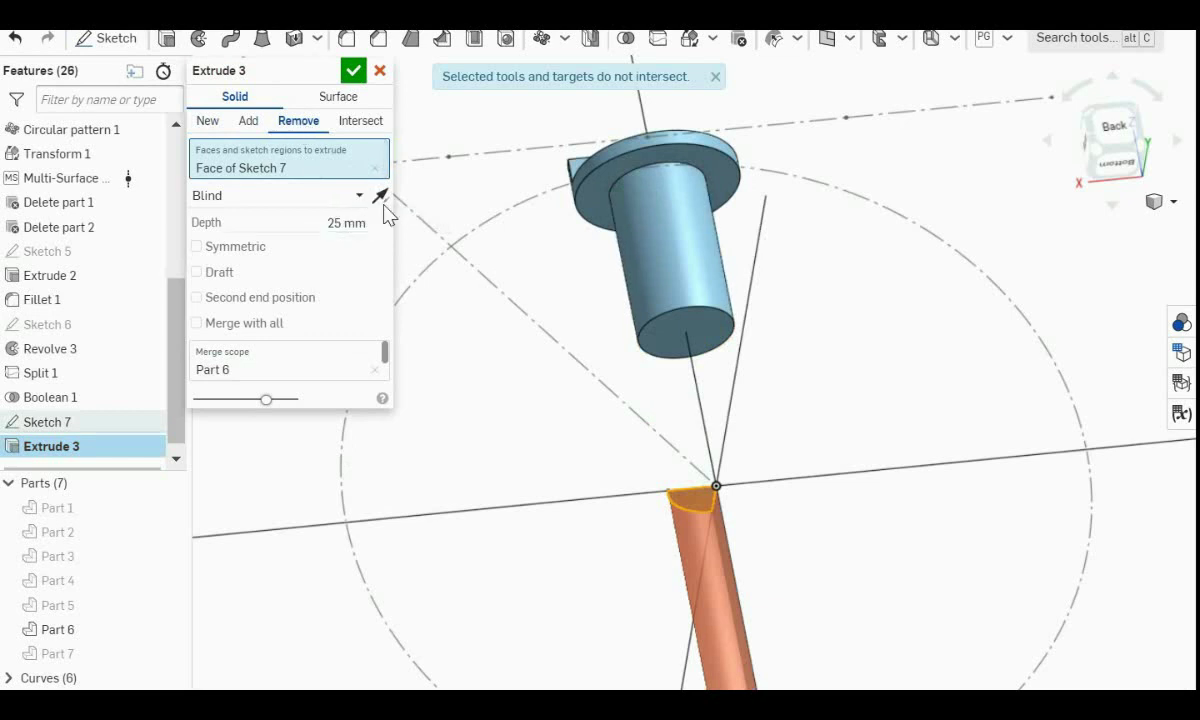
pyautogui.moveTo(670, 455); pyautogui.dragTo(737, 407, button='right')
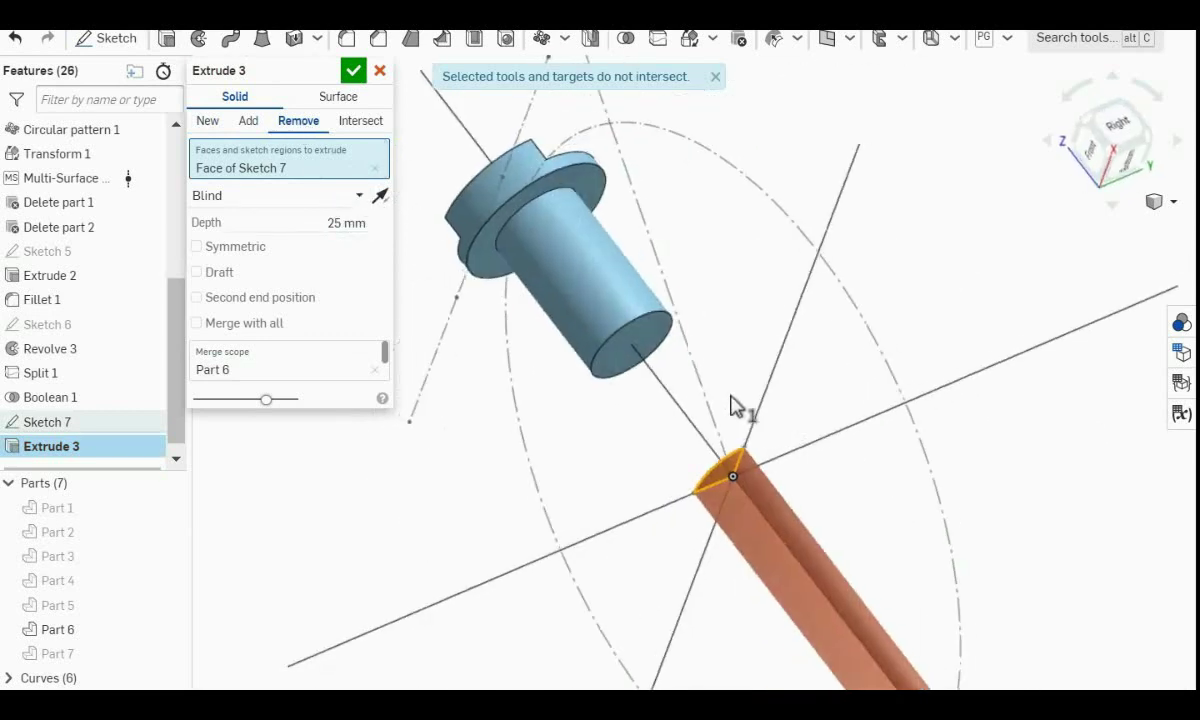
pyautogui.click(381, 197)
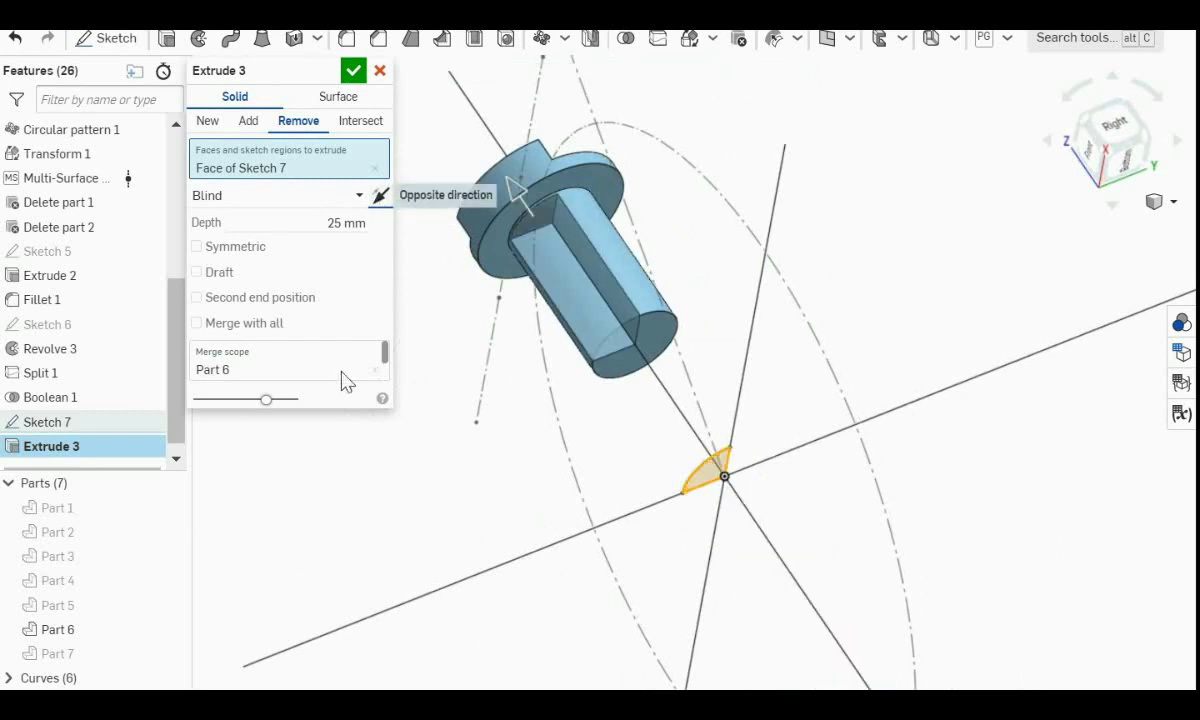
pyautogui.click(335, 222)
pyautogui.moveTo(753, 364); pyautogui.dragTo(755, 367, button='right')
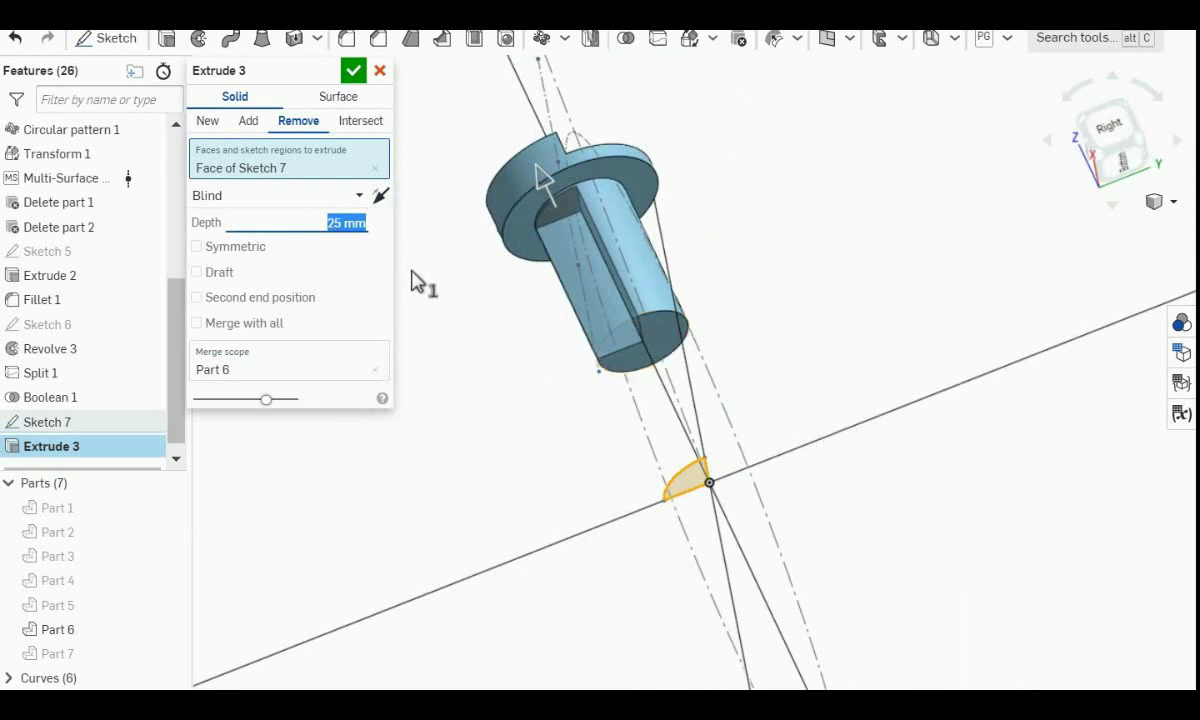
pyautogui.write('16')
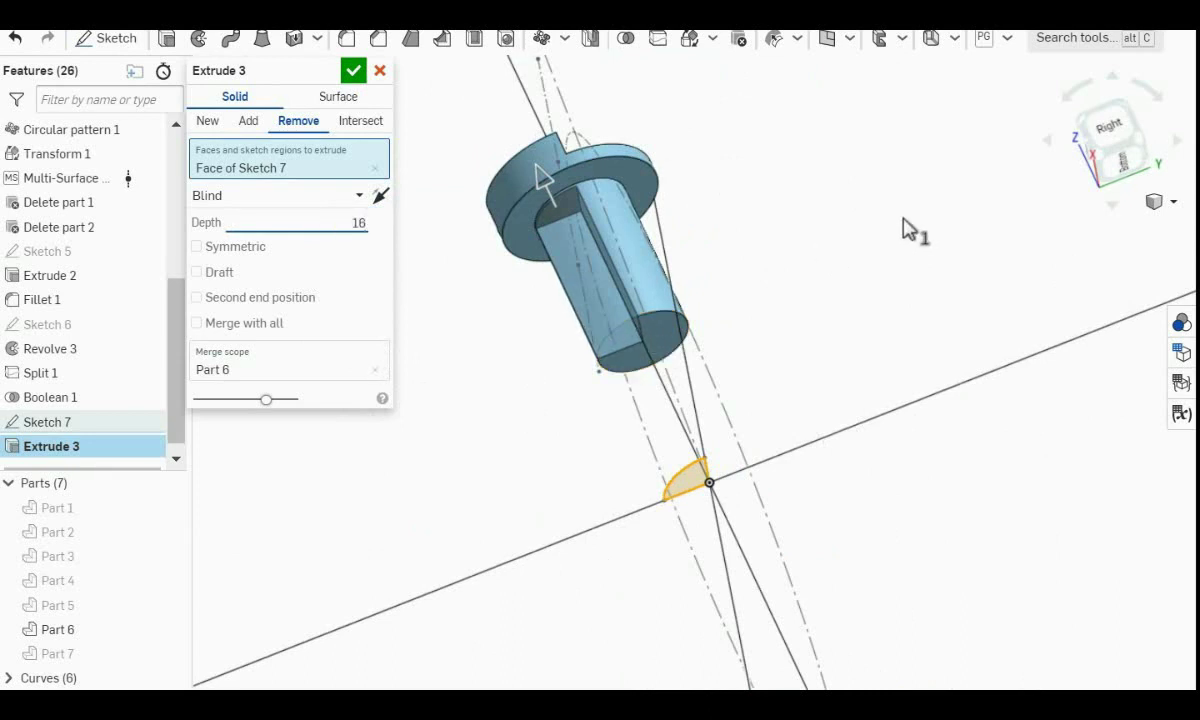
pyautogui.press('Return')
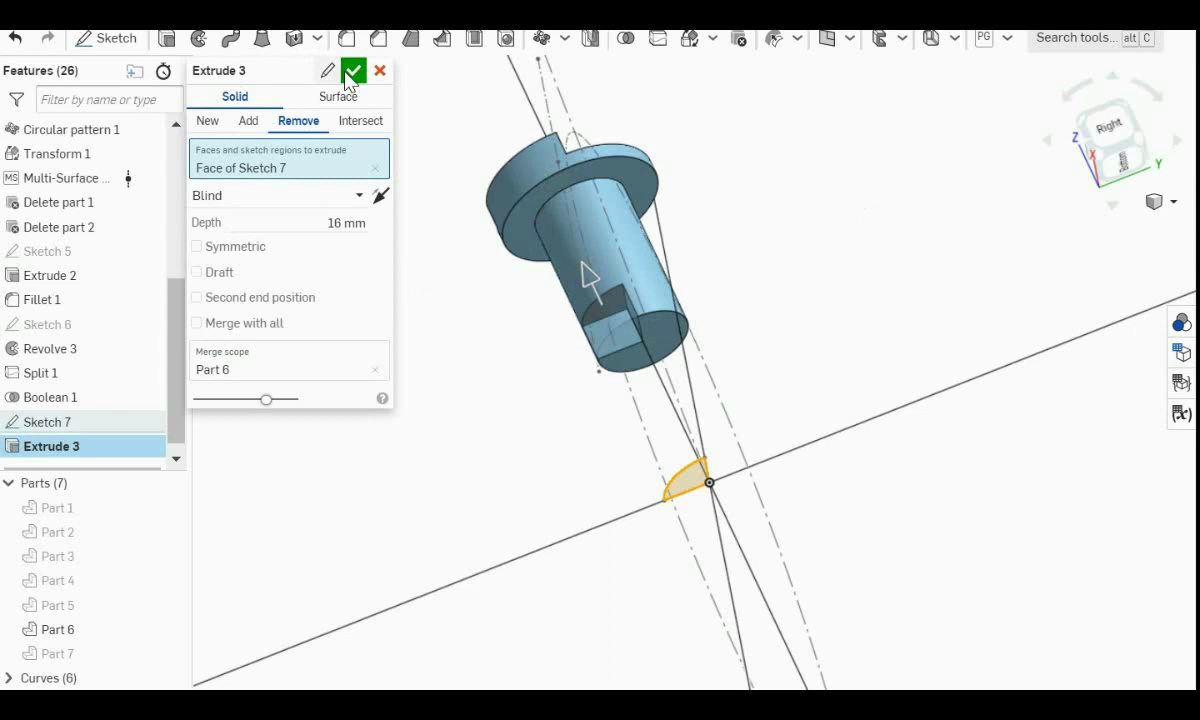
pyautogui.click(352, 71)
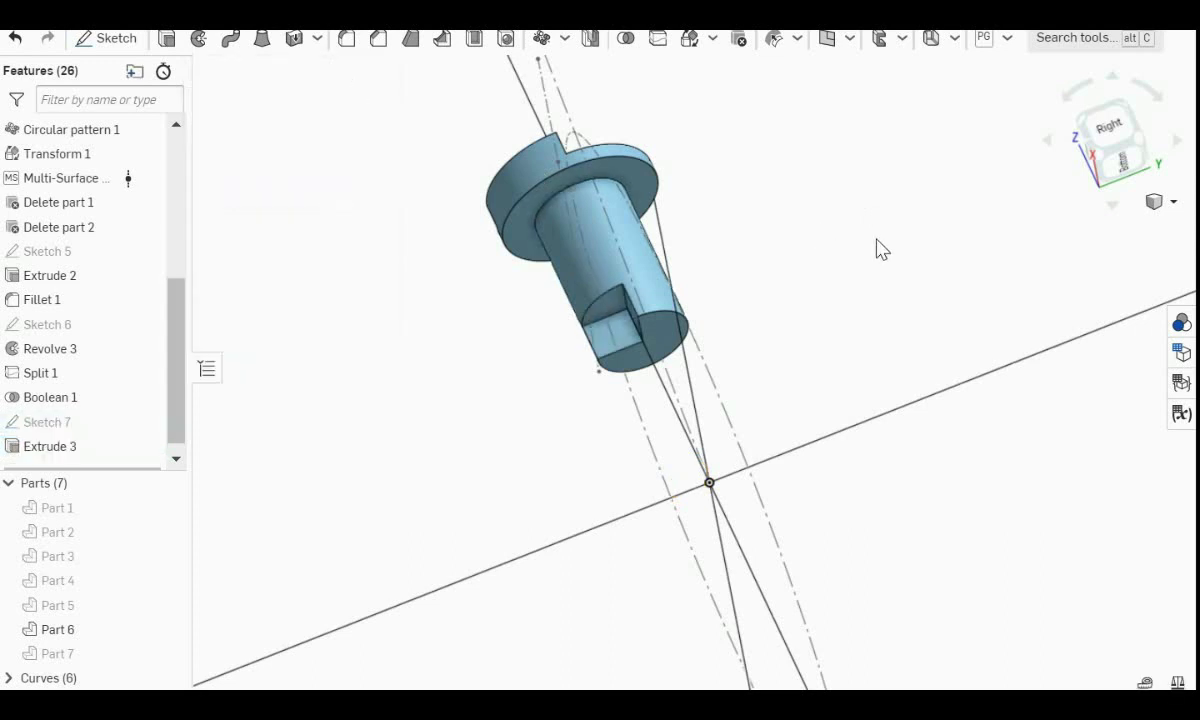
# Sketch a 7 mm diameter circle at the origin on the Front plane as Sketch 8.
pyautogui.press('Up')
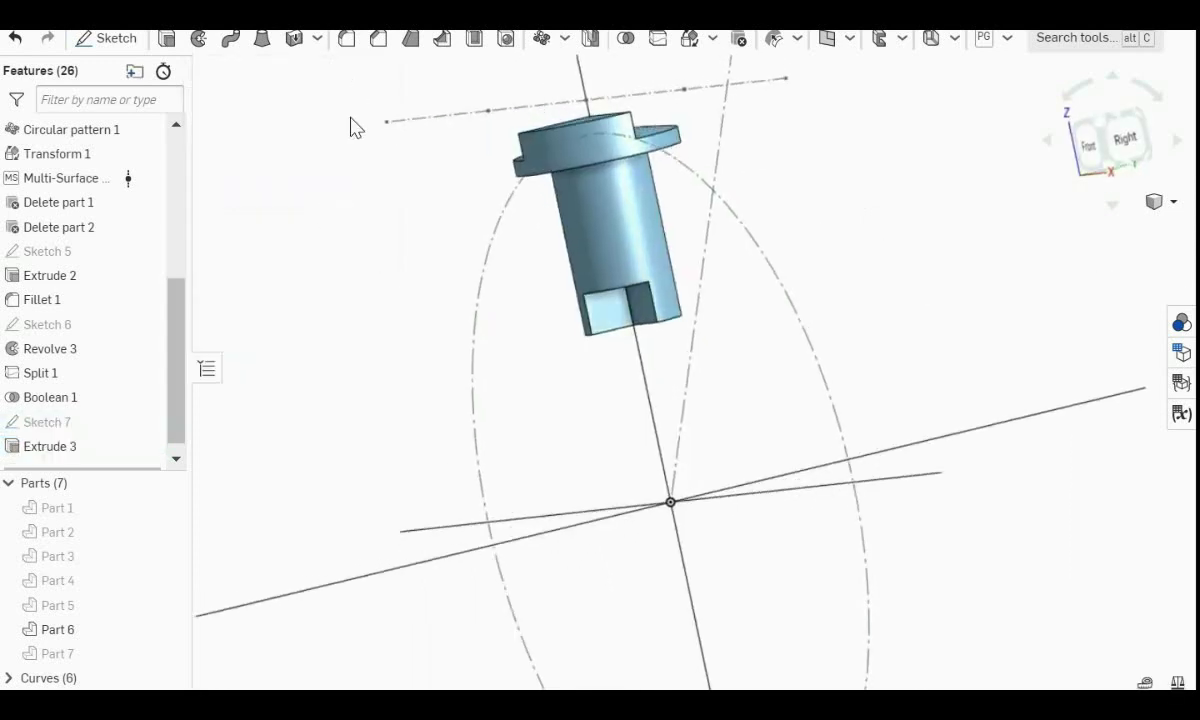
pyautogui.scroll(5, 80, 203)
pyautogui.hotkey('shift', '1')
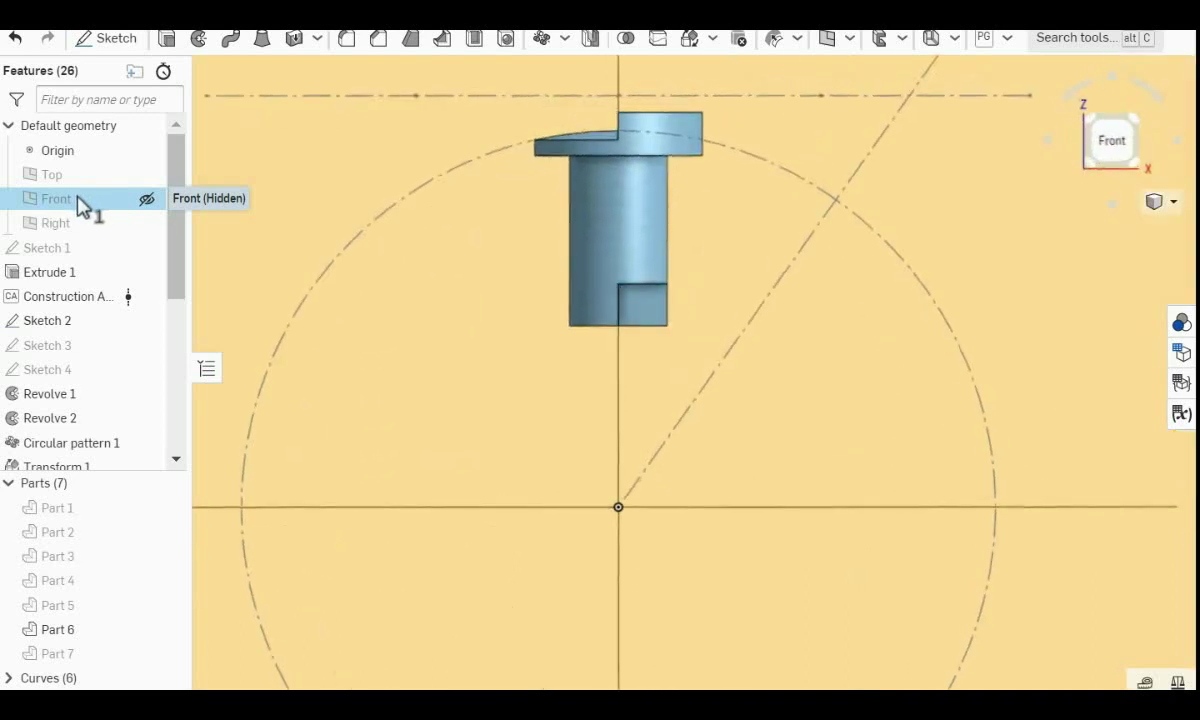
pyautogui.hotkey('shift', 's')
pyautogui.press('c')
pyautogui.click(619, 508)
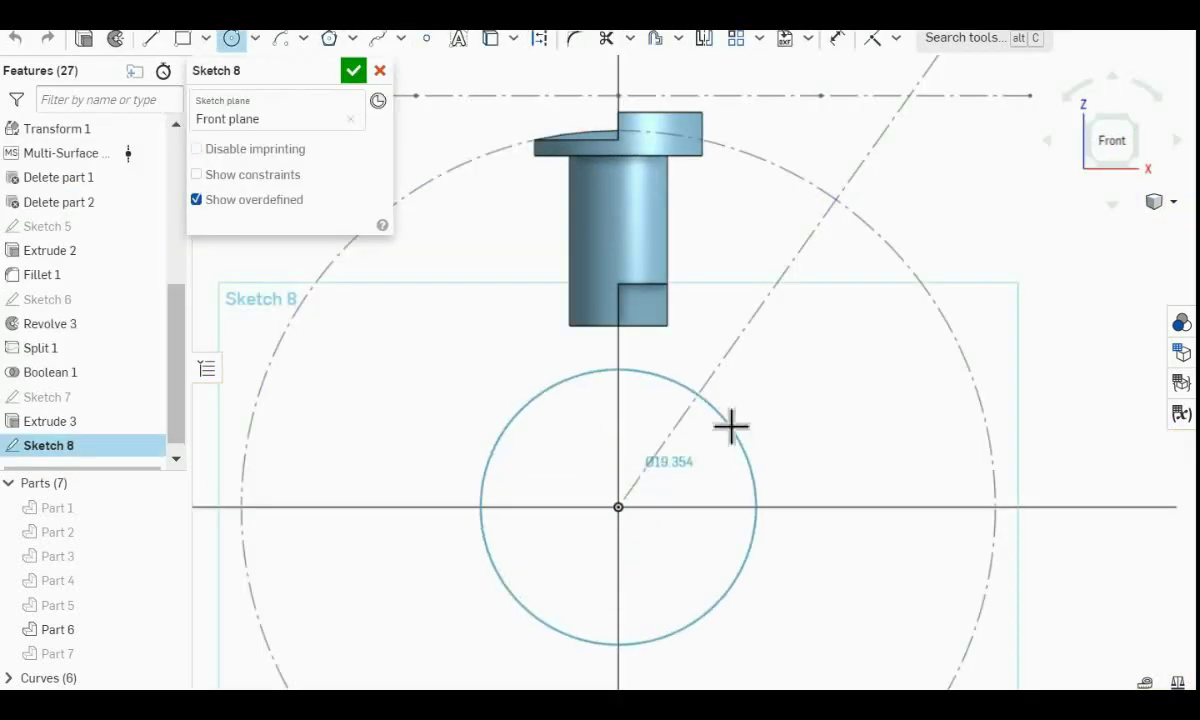
pyautogui.click(730, 423)
pyautogui.write('7')
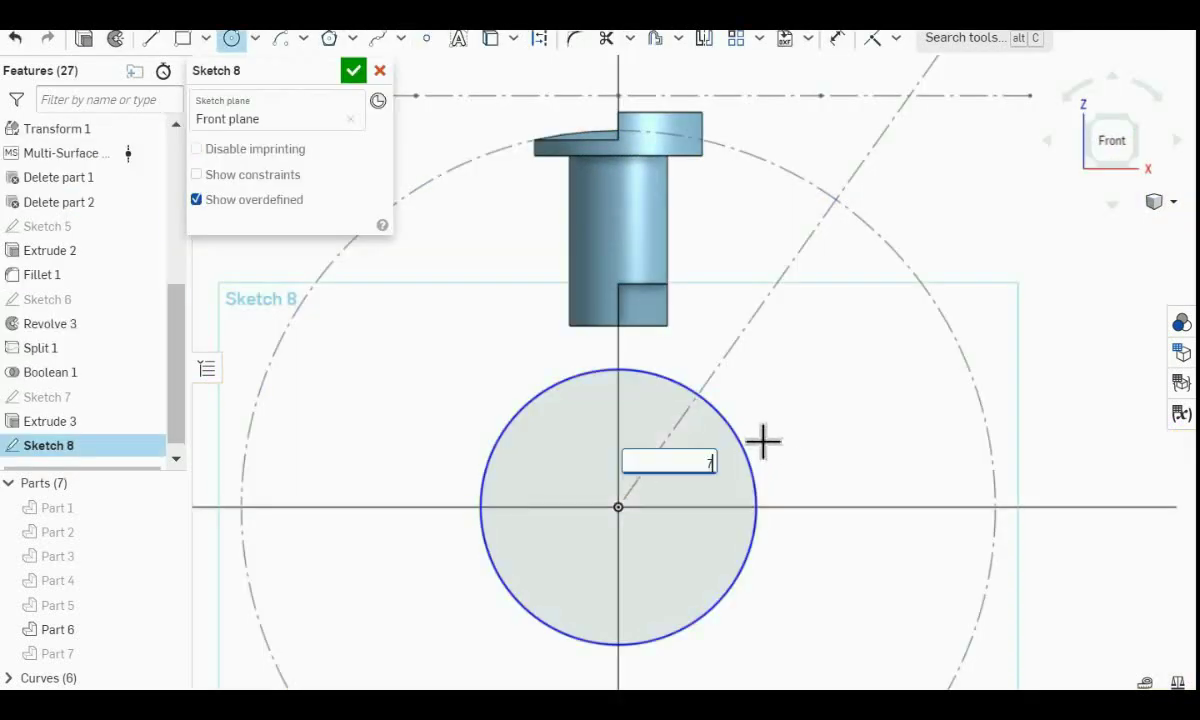
pyautogui.press('Return')
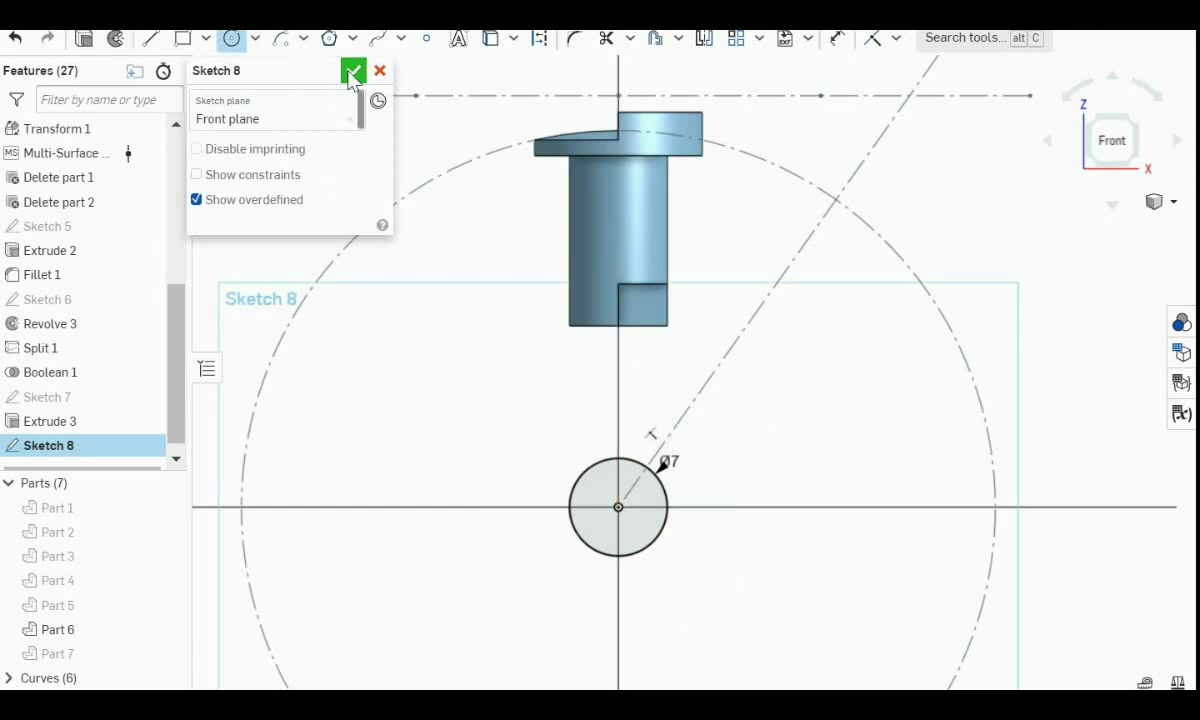
pyautogui.click(352, 72)
# Extrude Sketch 8's circle symmetrically 26 mm as a new cylinder part.
pyautogui.moveTo(758, 375); pyautogui.dragTo(729, 388, button='right')
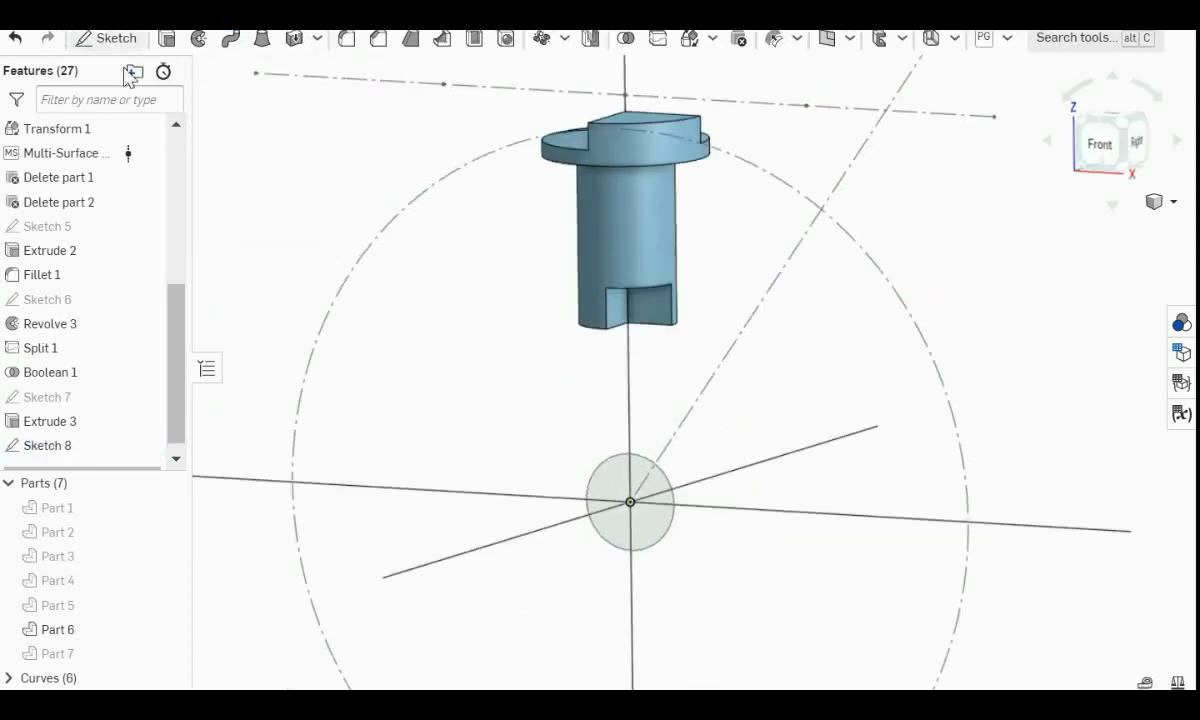
pyautogui.click(169, 41)
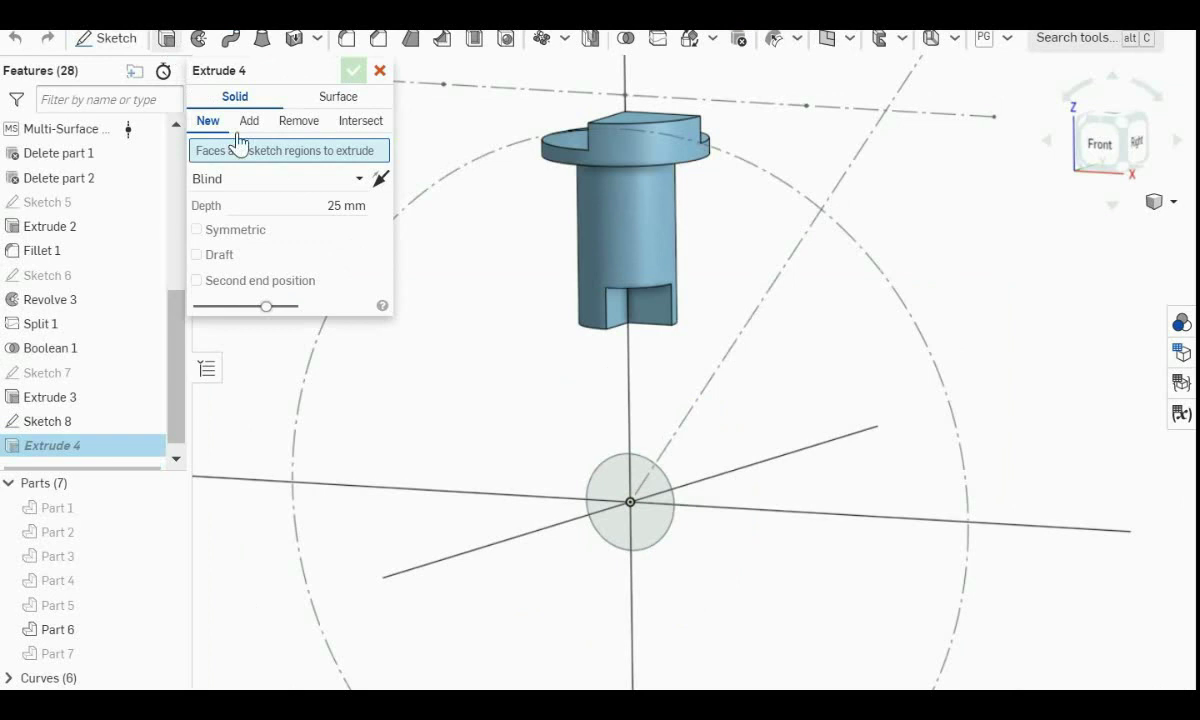
pyautogui.click(619, 488)
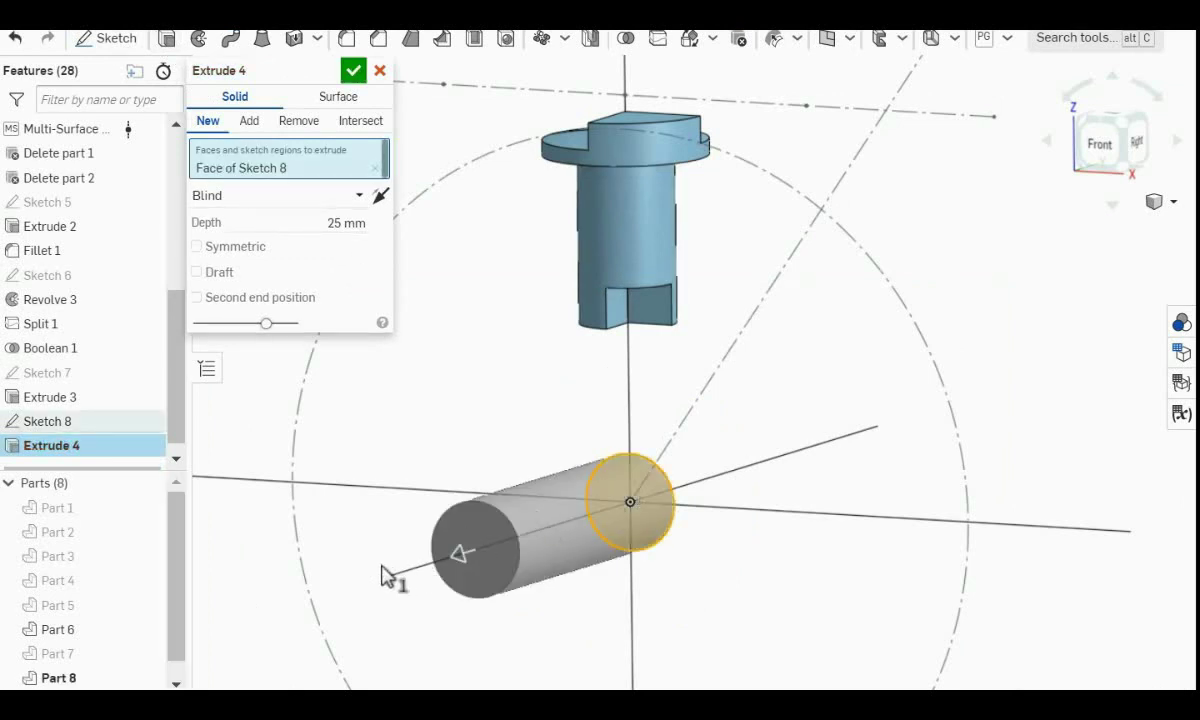
pyautogui.click(232, 250)
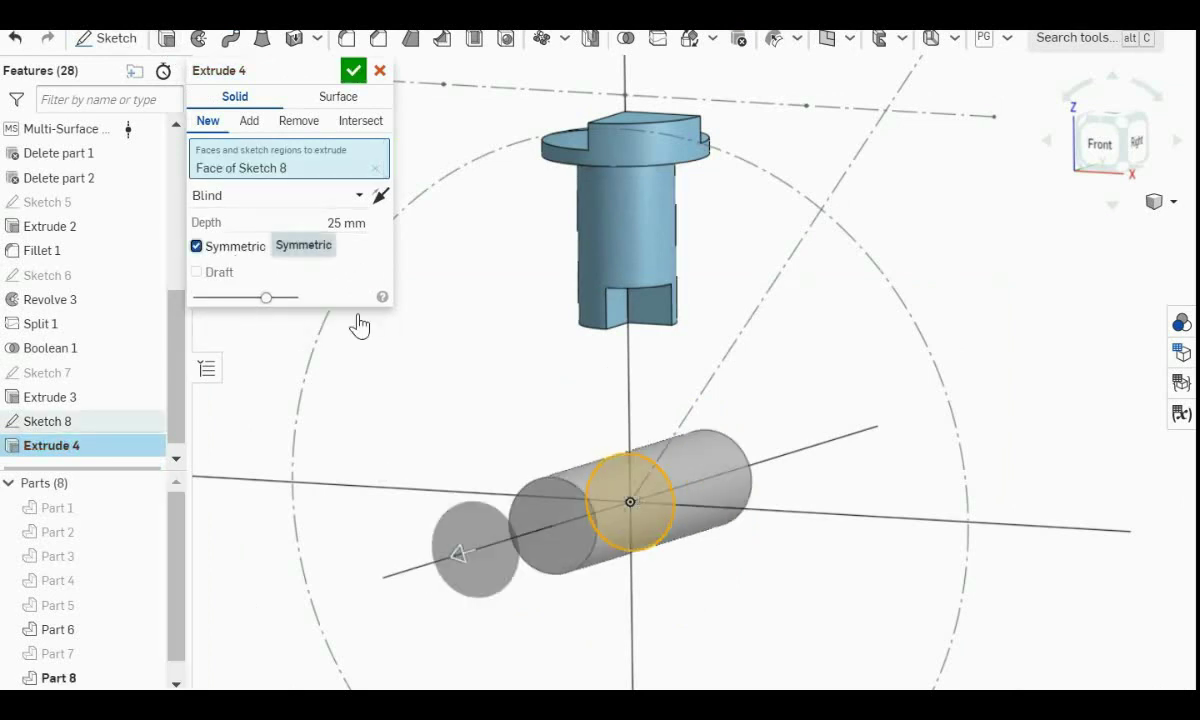
pyautogui.moveTo(742, 364); pyautogui.dragTo(675, 356, button='right')
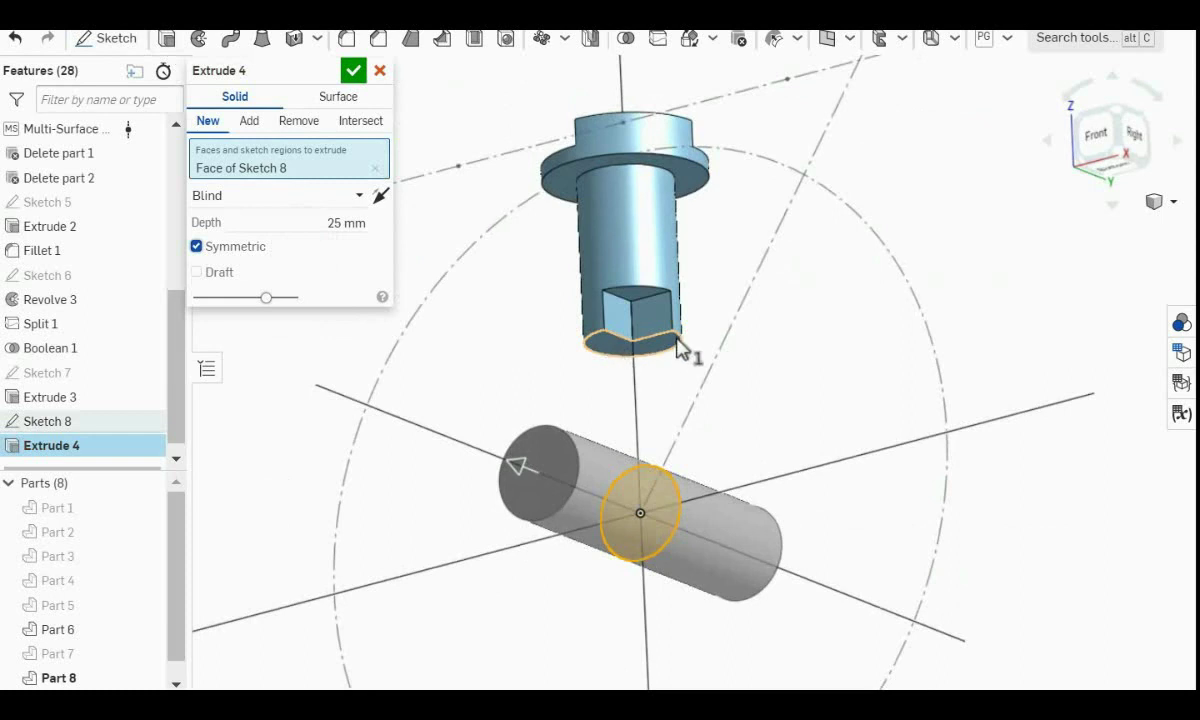
pyautogui.click(332, 224)
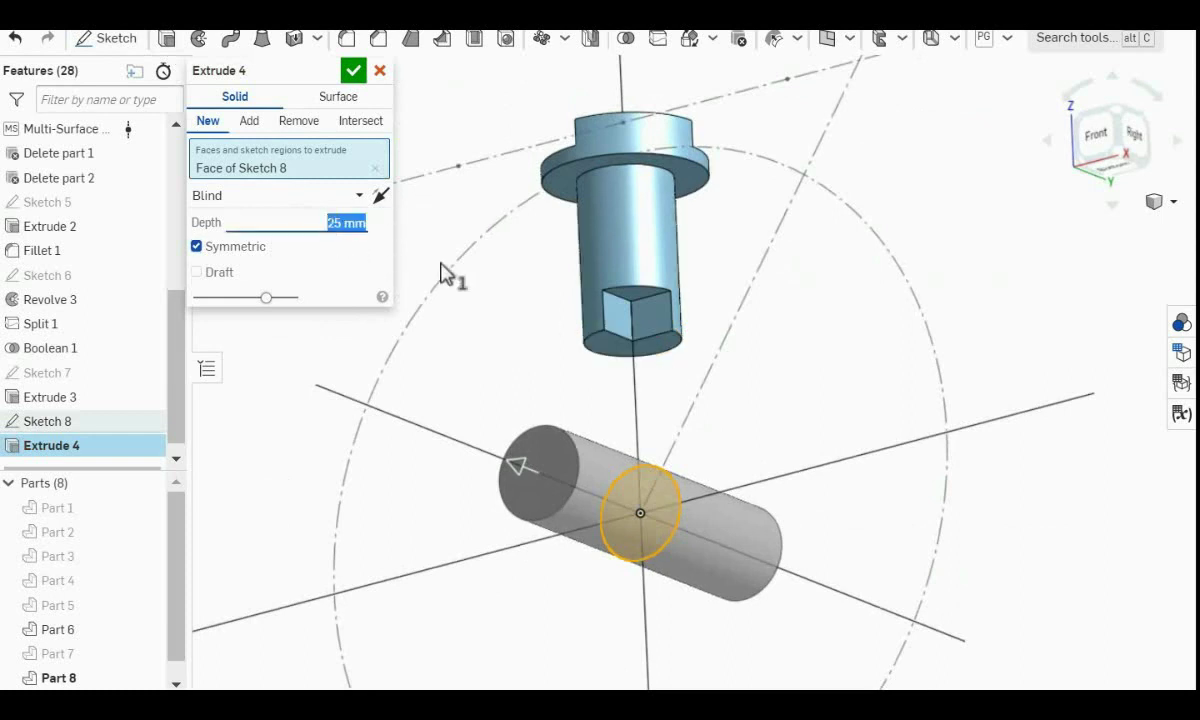
pyautogui.write('26')
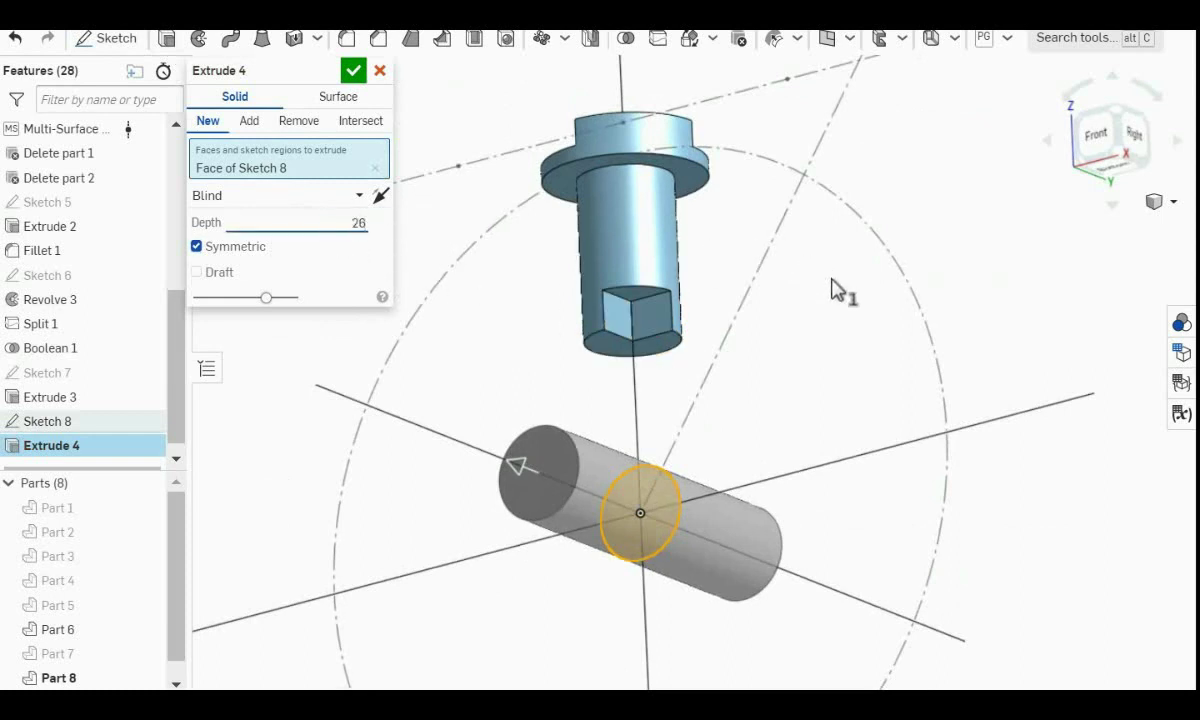
pyautogui.press('Return')
pyautogui.hotkey('shift', '7')
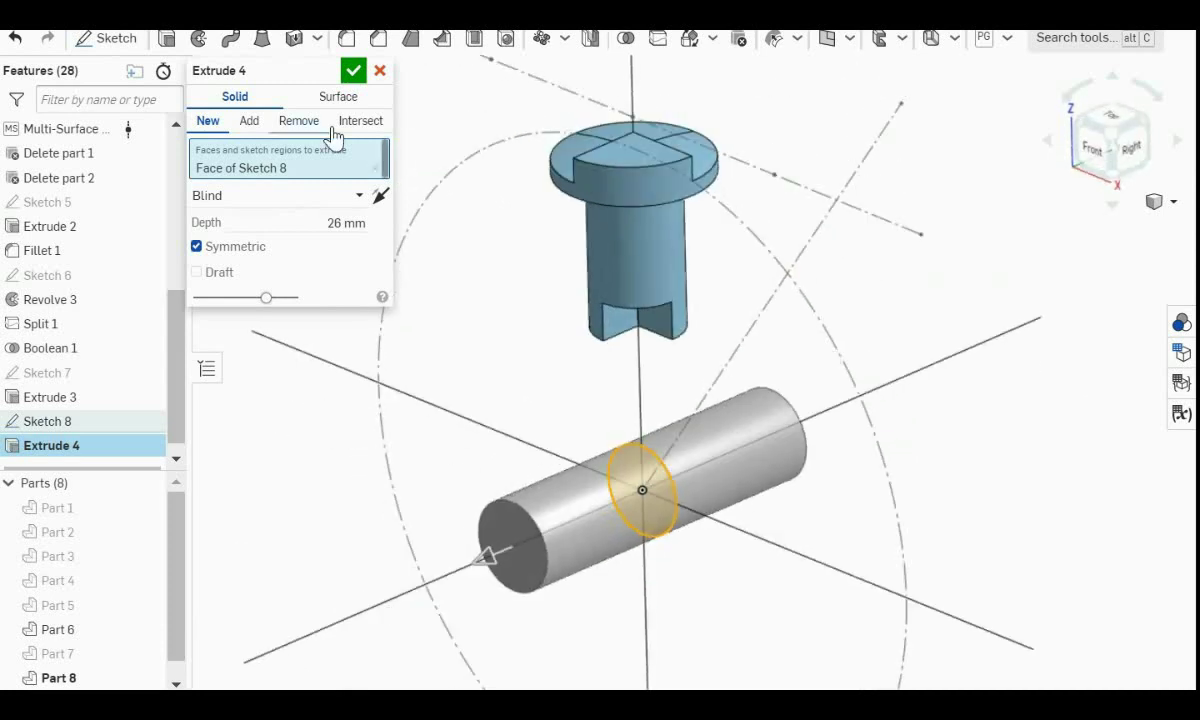
# Accept Extrude 4 and pattern the cylinder four times around the vertical axis, merging into Part 8.
pyautogui.click(353, 71)
pyautogui.click(539, 42)
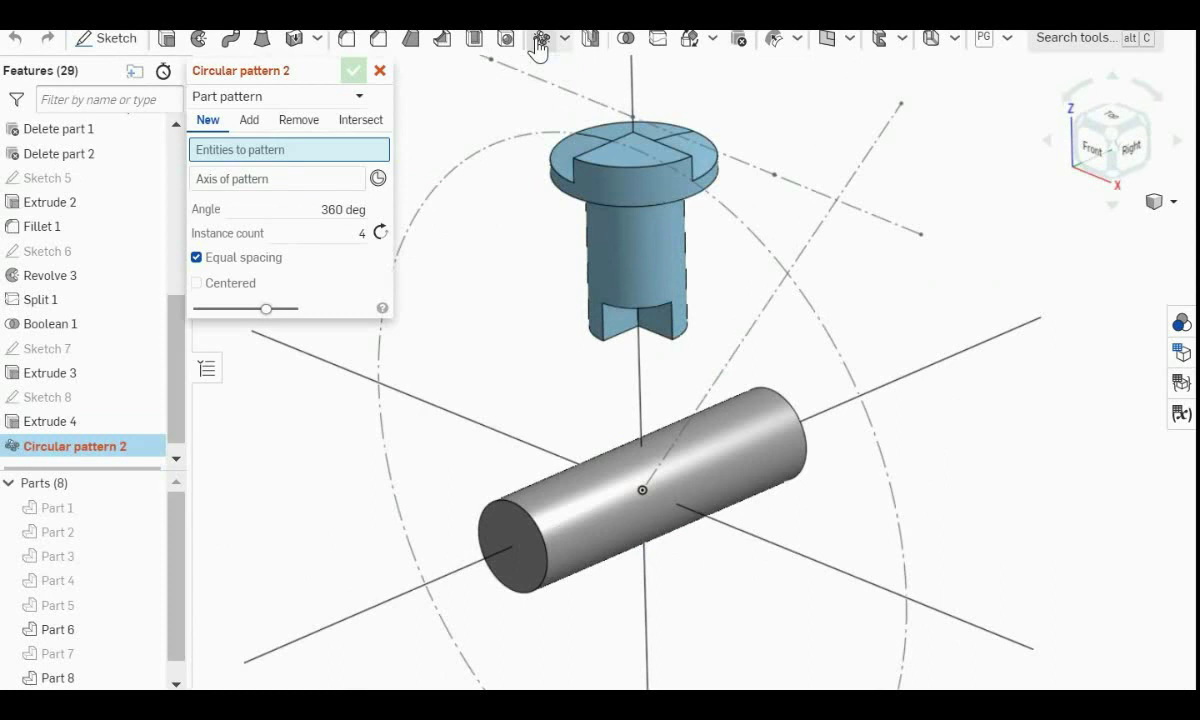
pyautogui.click(250, 121)
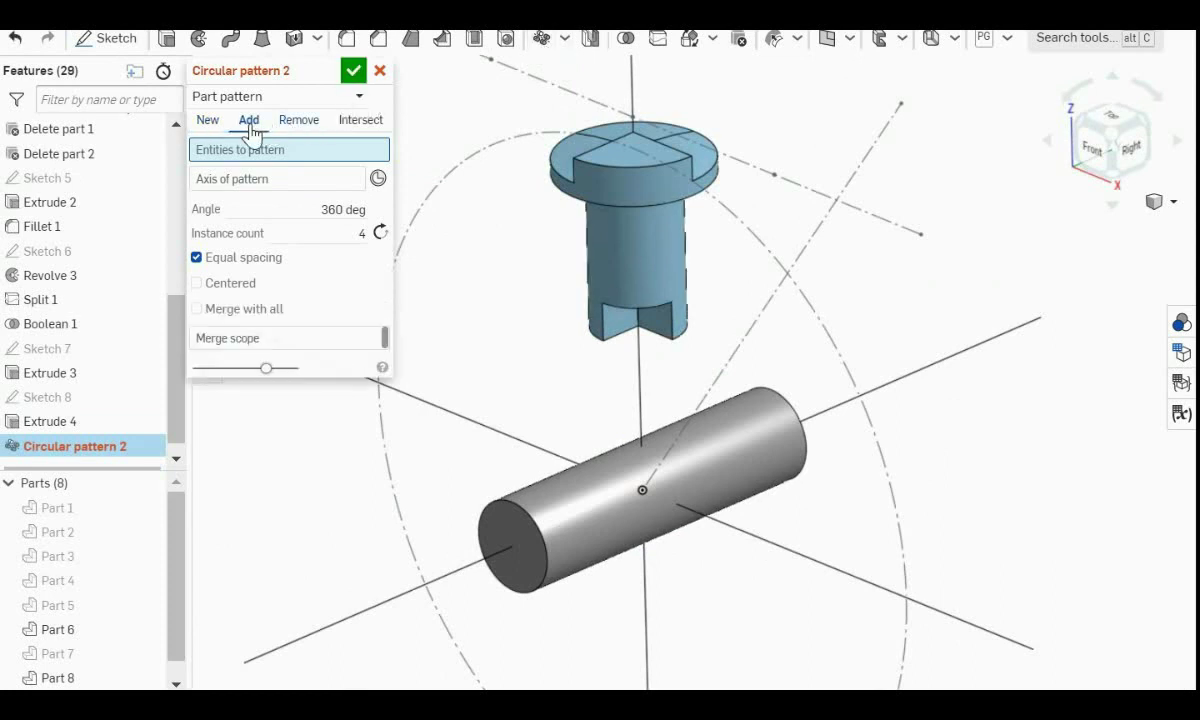
pyautogui.click(245, 340)
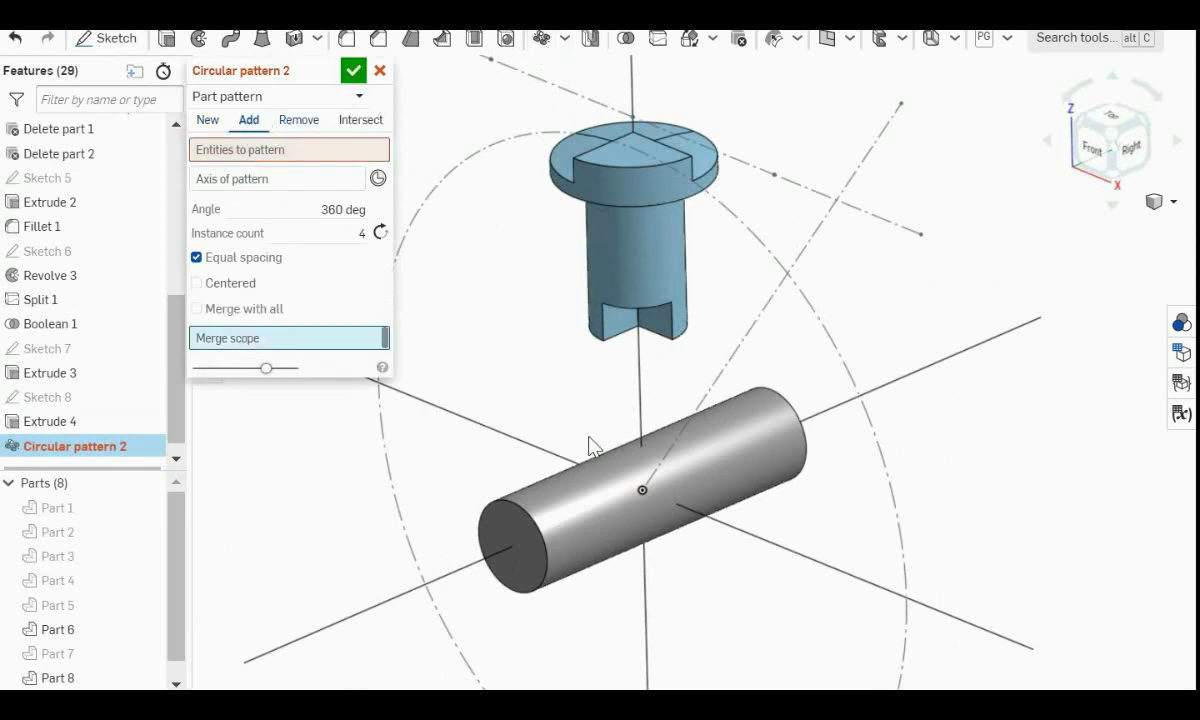
pyautogui.click(584, 514)
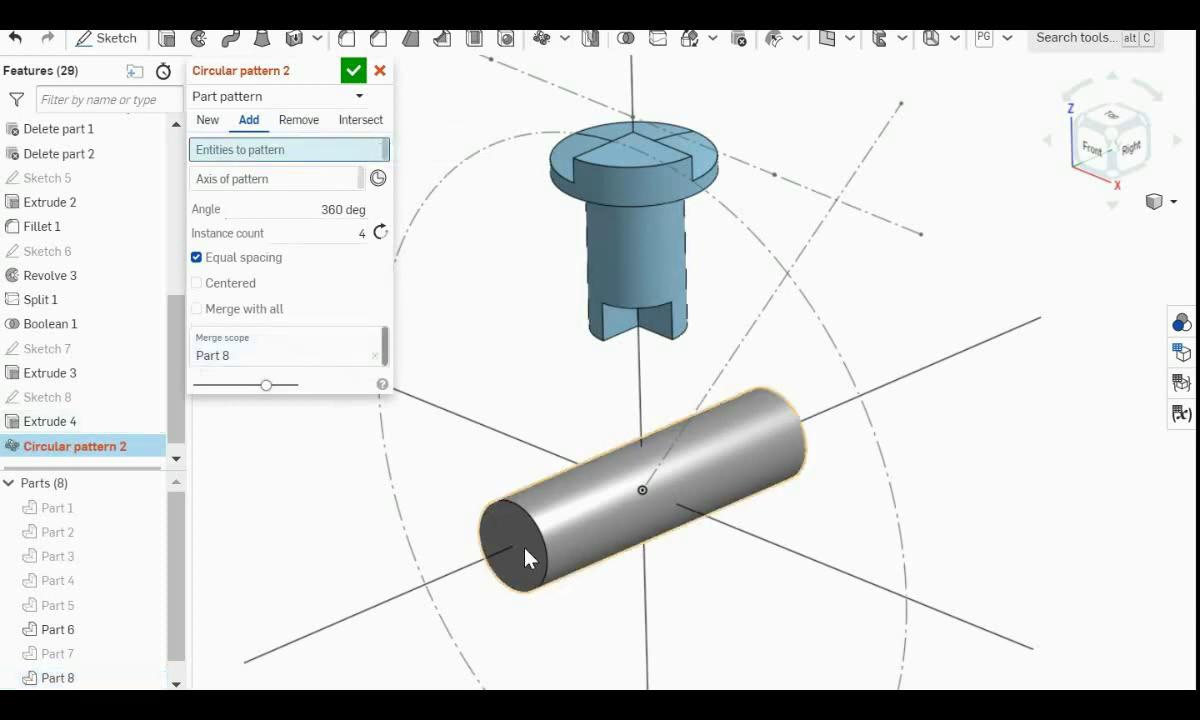
pyautogui.click(560, 530)
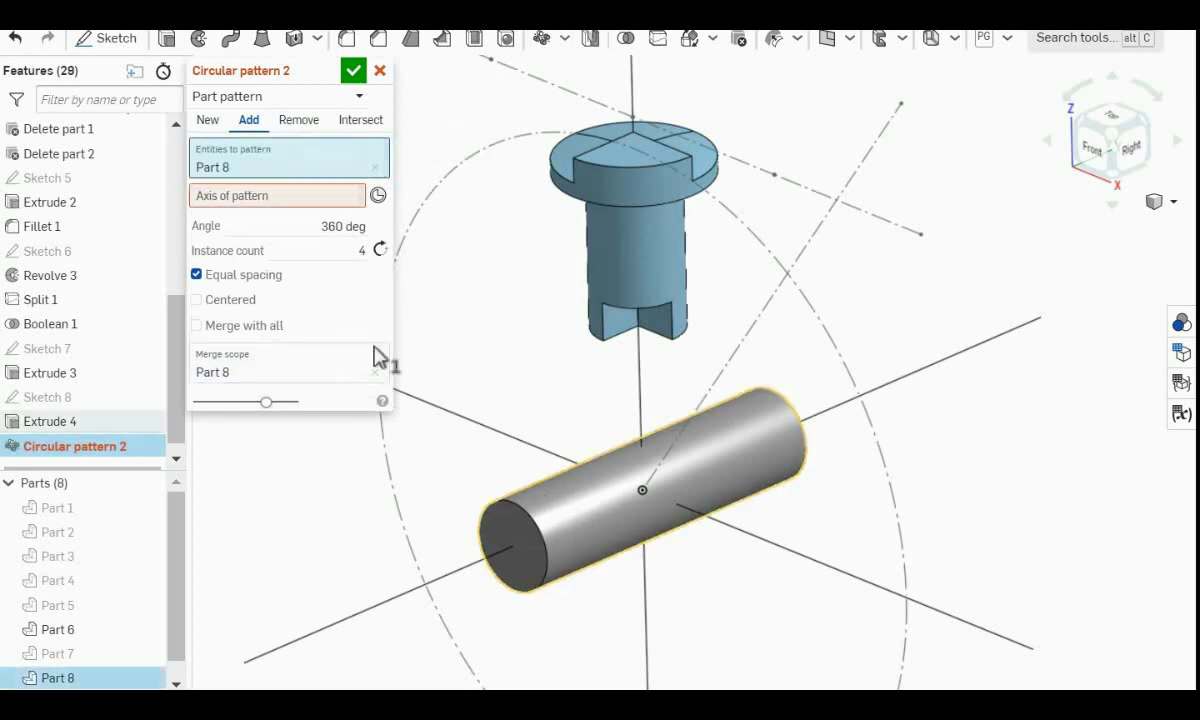
pyautogui.click(246, 372)
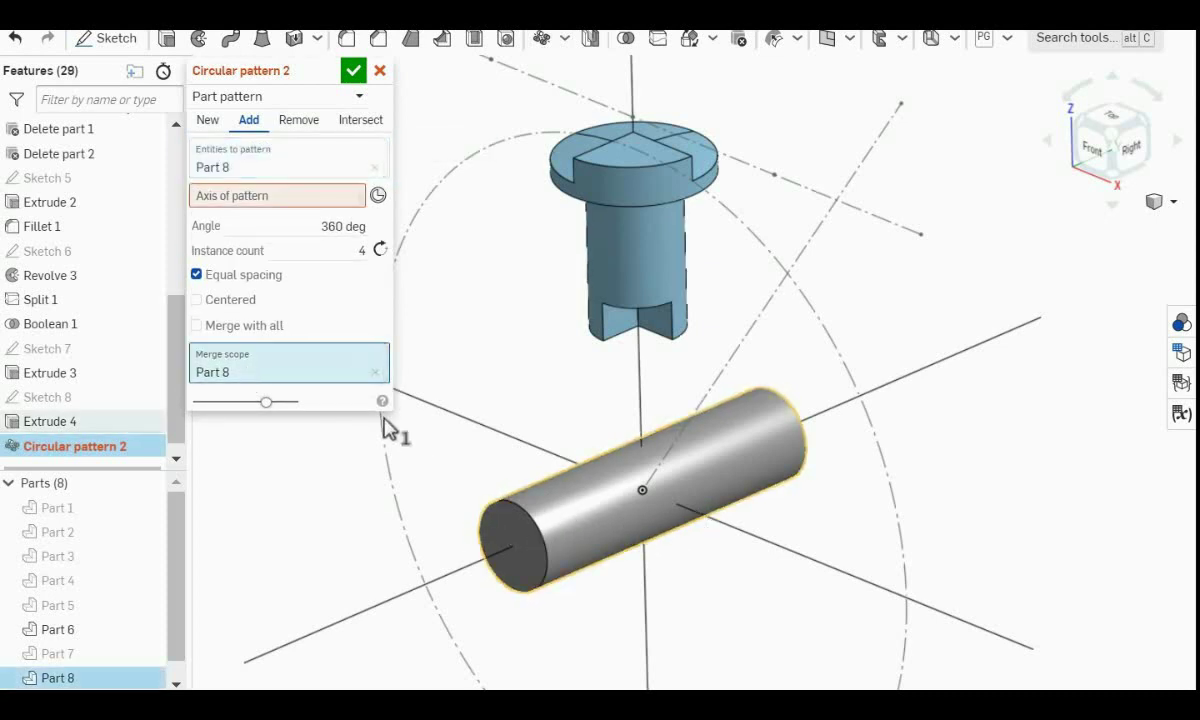
pyautogui.click(209, 372)
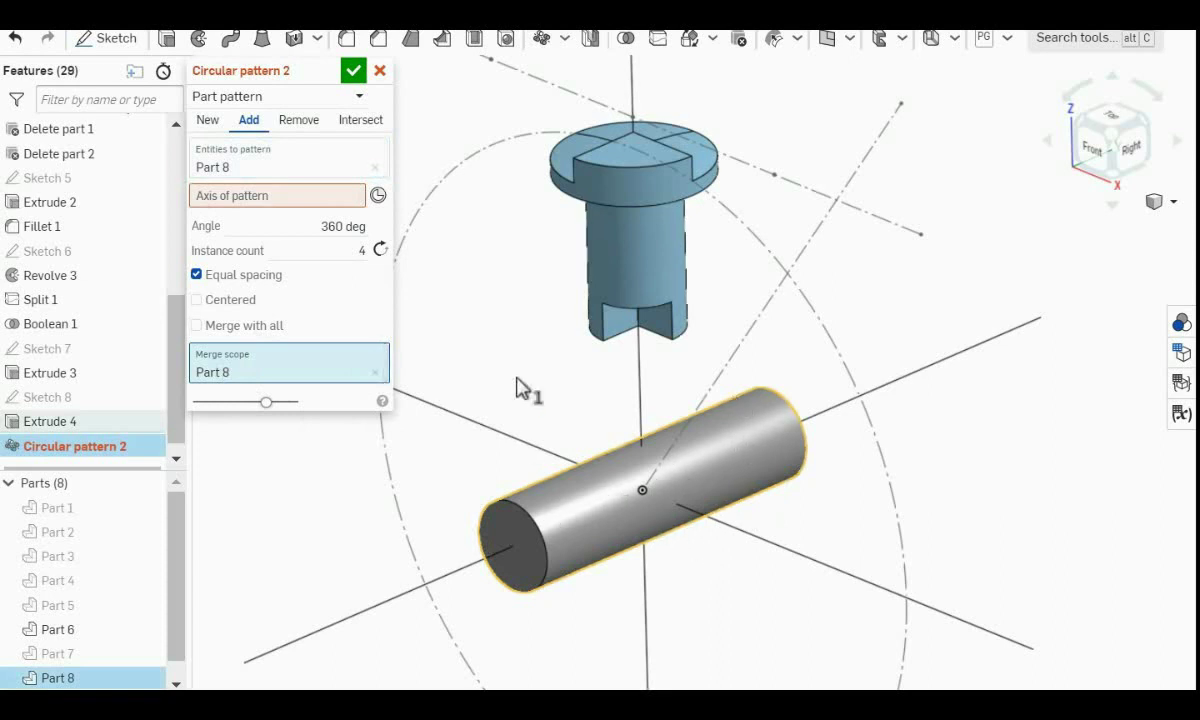
pyautogui.click(286, 206)
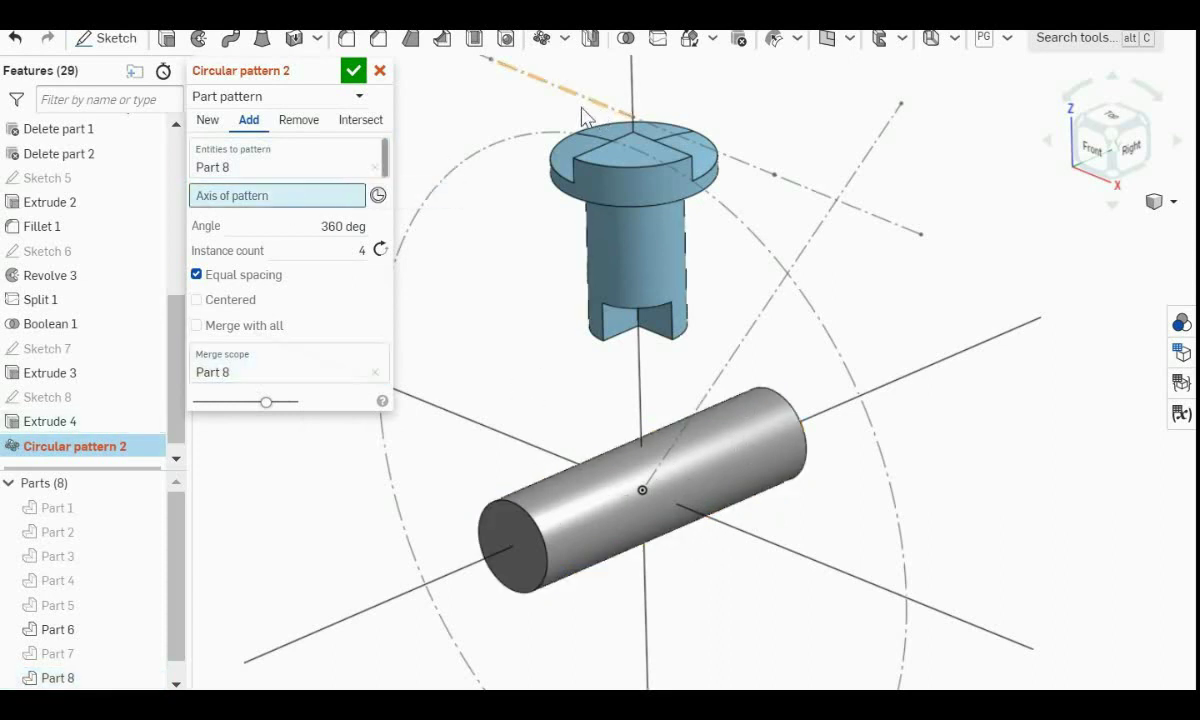
pyautogui.click(640, 368)
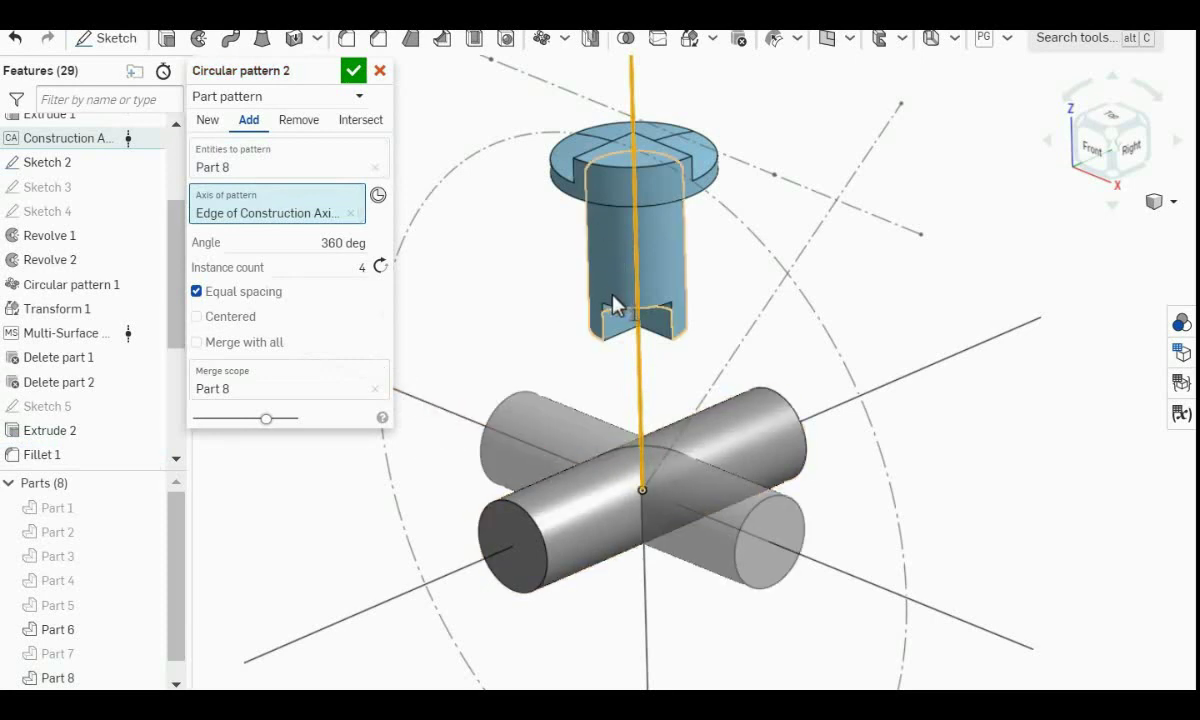
pyautogui.click(352, 72)
pyautogui.click(541, 38)
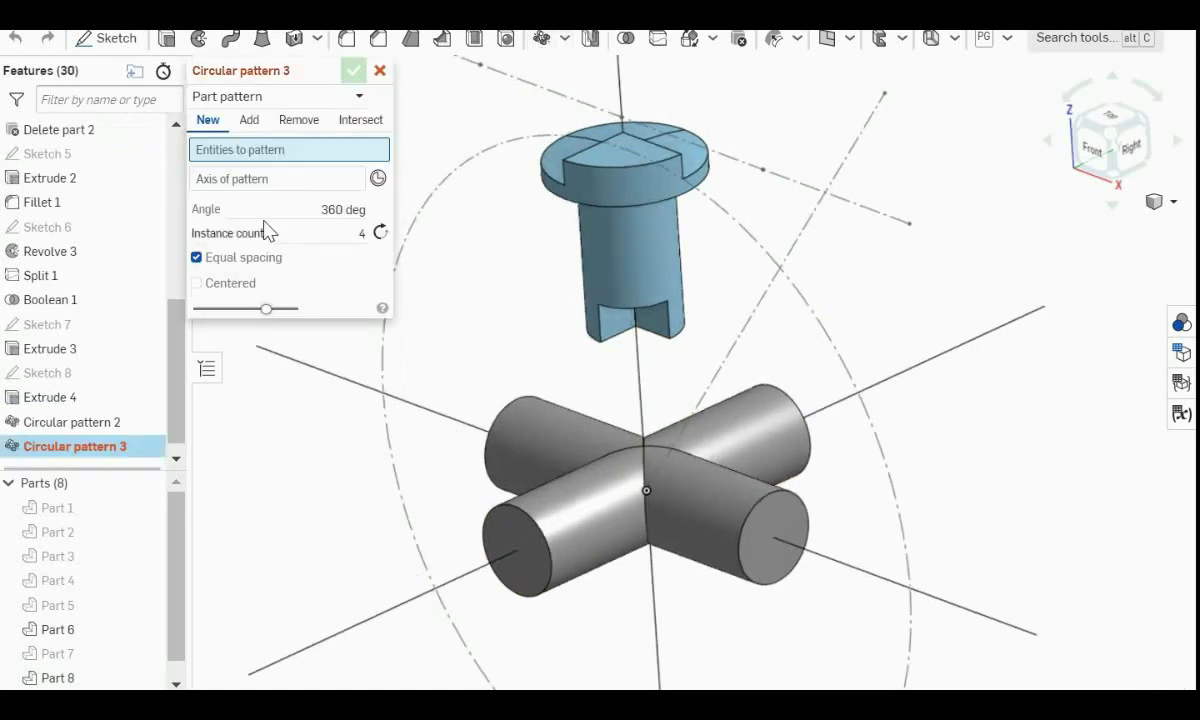
# Pattern Part 8 four times around the horizontal axis, merged into Part 8, forming six arms.
pyautogui.click(603, 472)
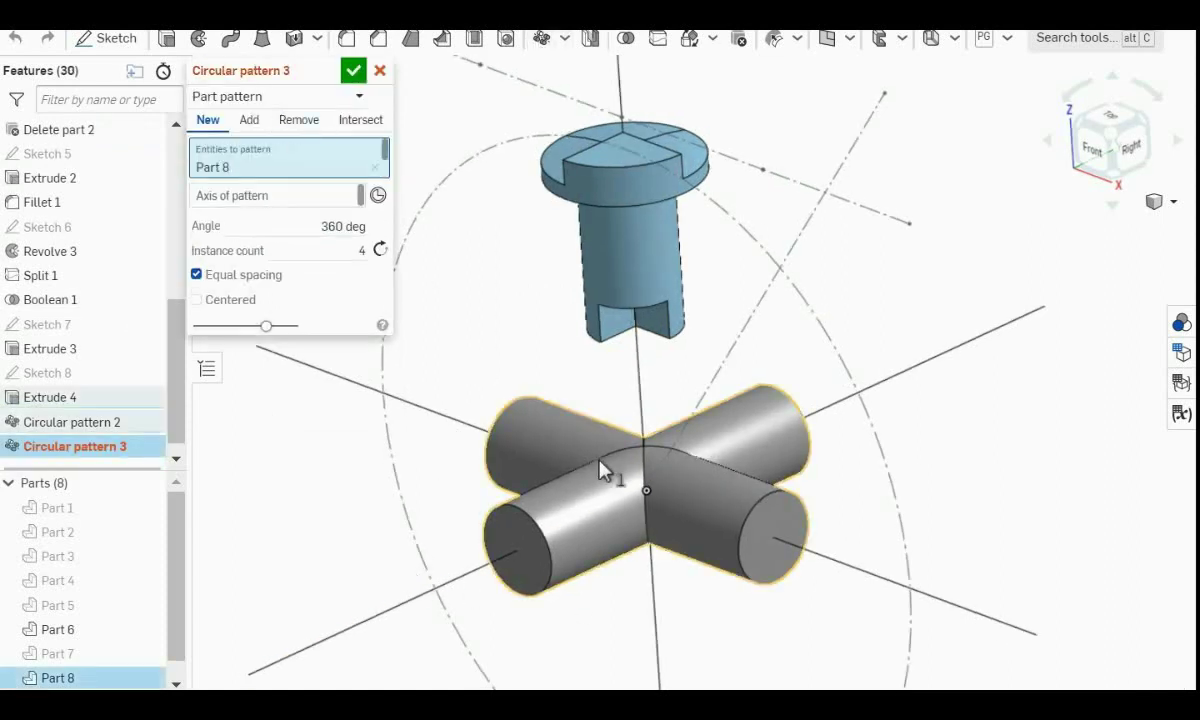
pyautogui.click(267, 198)
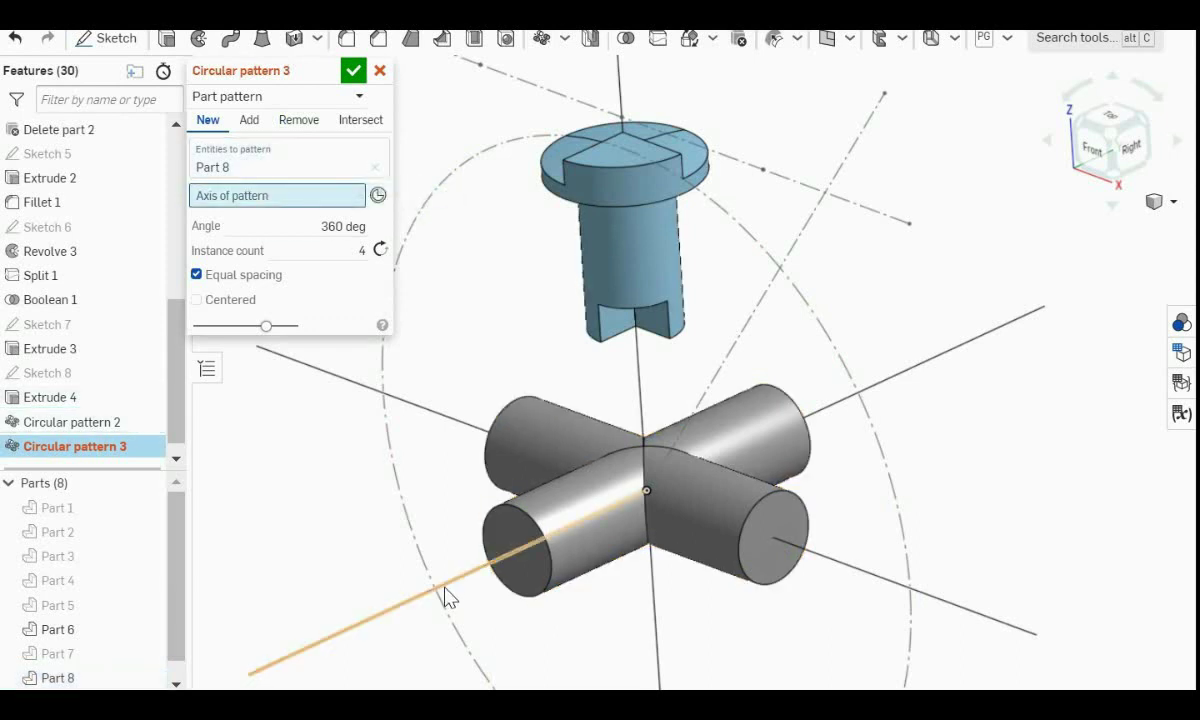
pyautogui.click(446, 596)
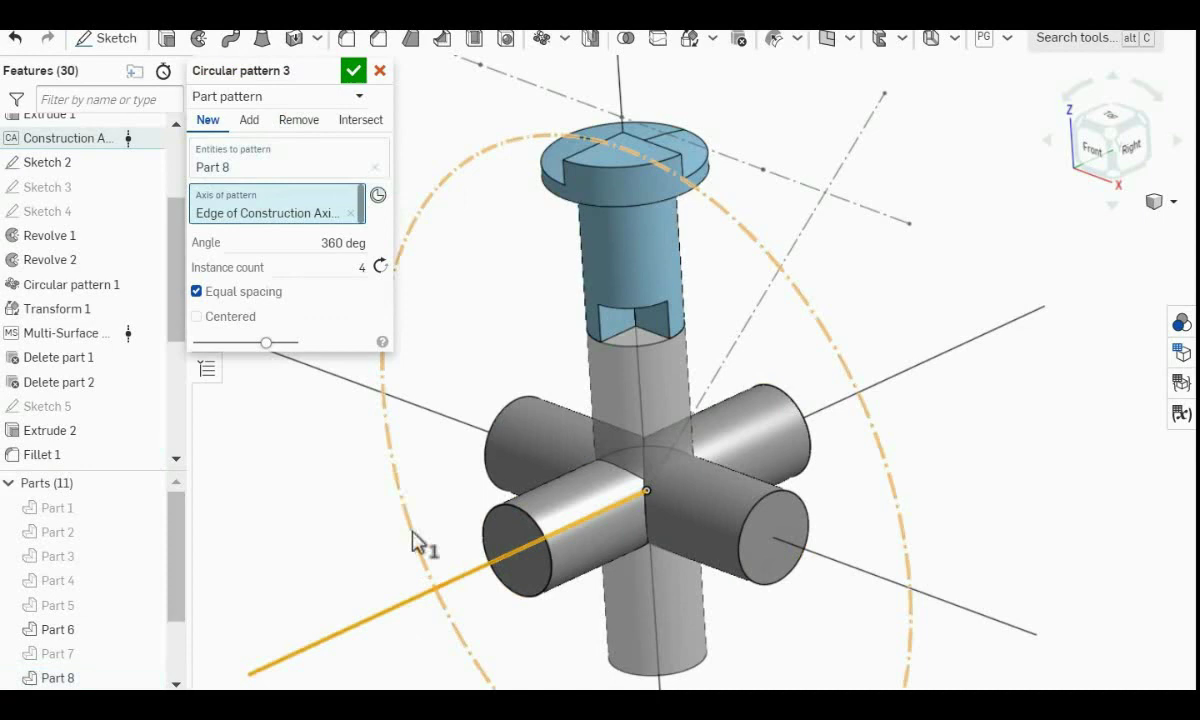
pyautogui.click(248, 121)
pyautogui.moveTo(882, 460); pyautogui.dragTo(972, 458, button='right')
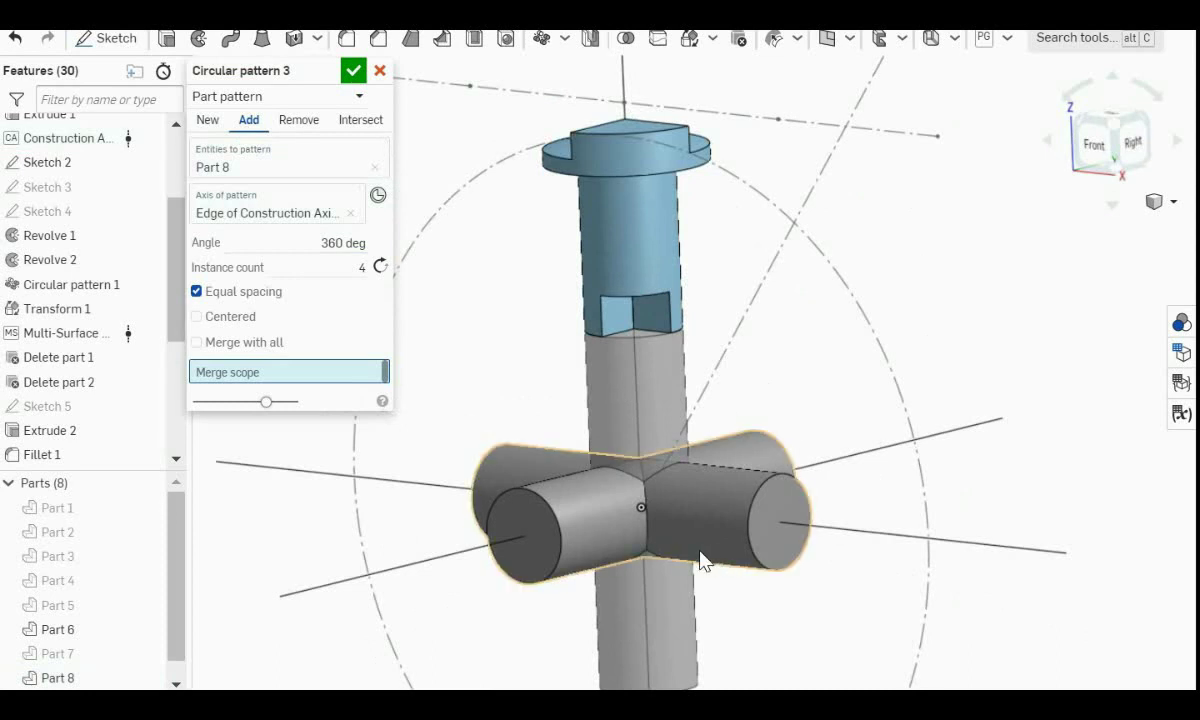
pyautogui.click(742, 509)
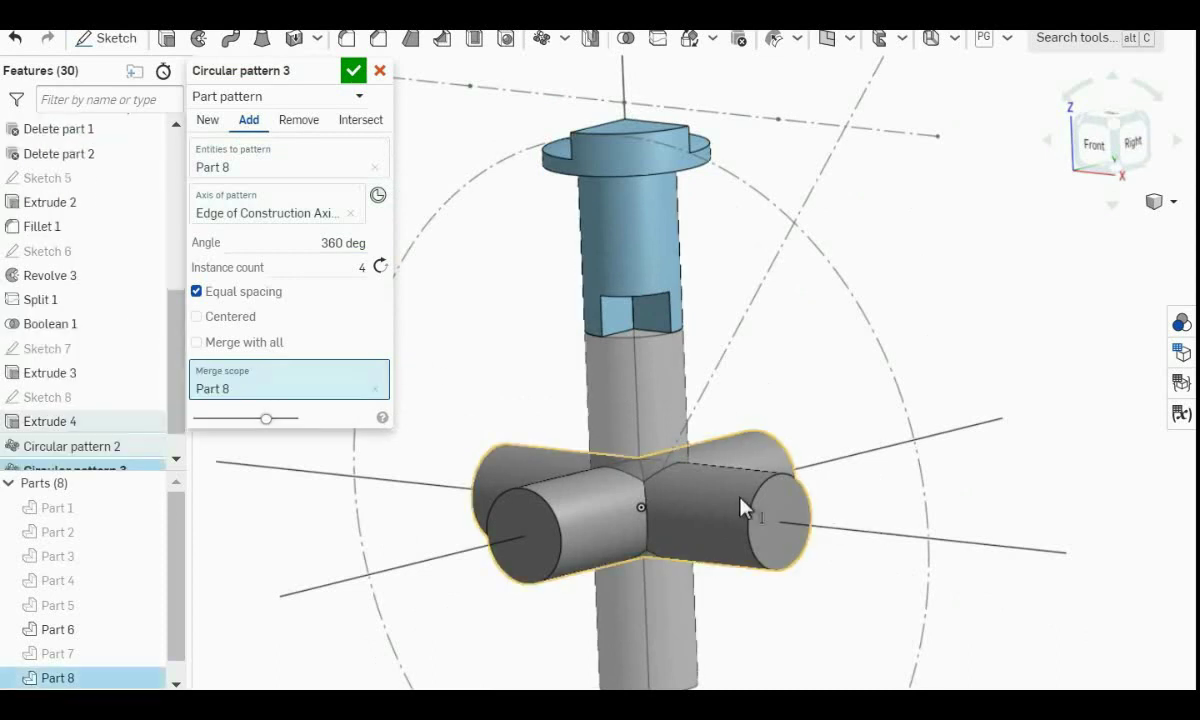
pyautogui.moveTo(868, 318); pyautogui.dragTo(986, 394, button='right')
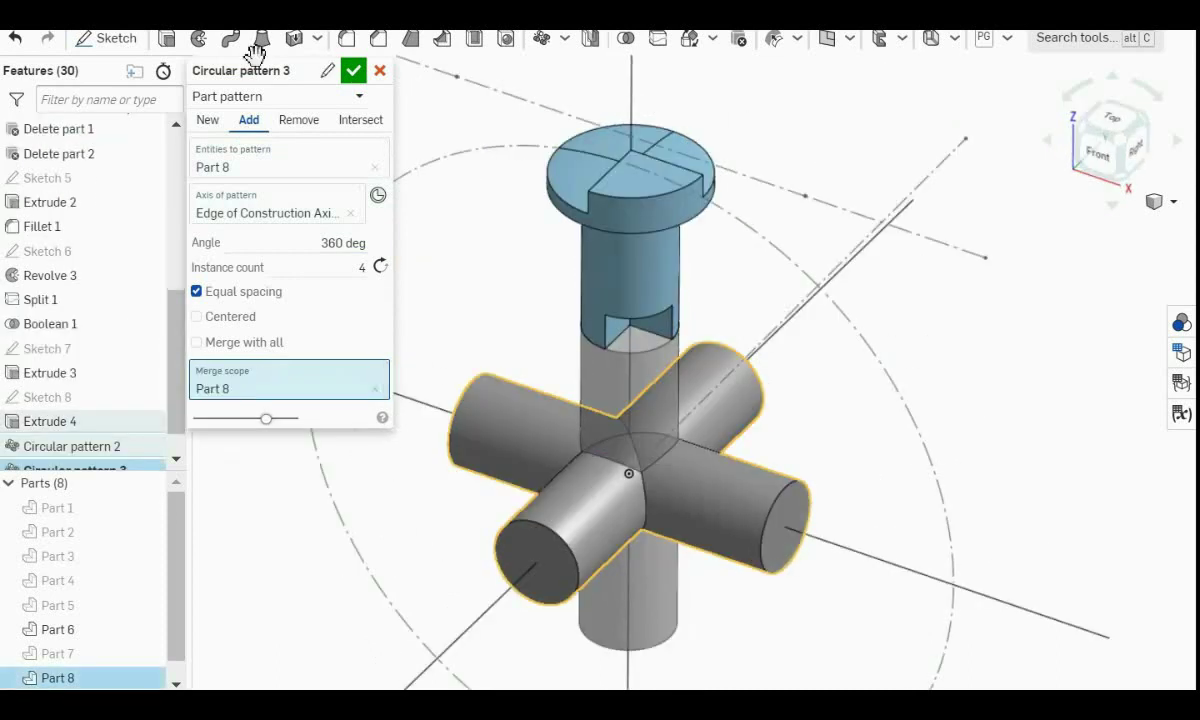
pyautogui.click(352, 72)
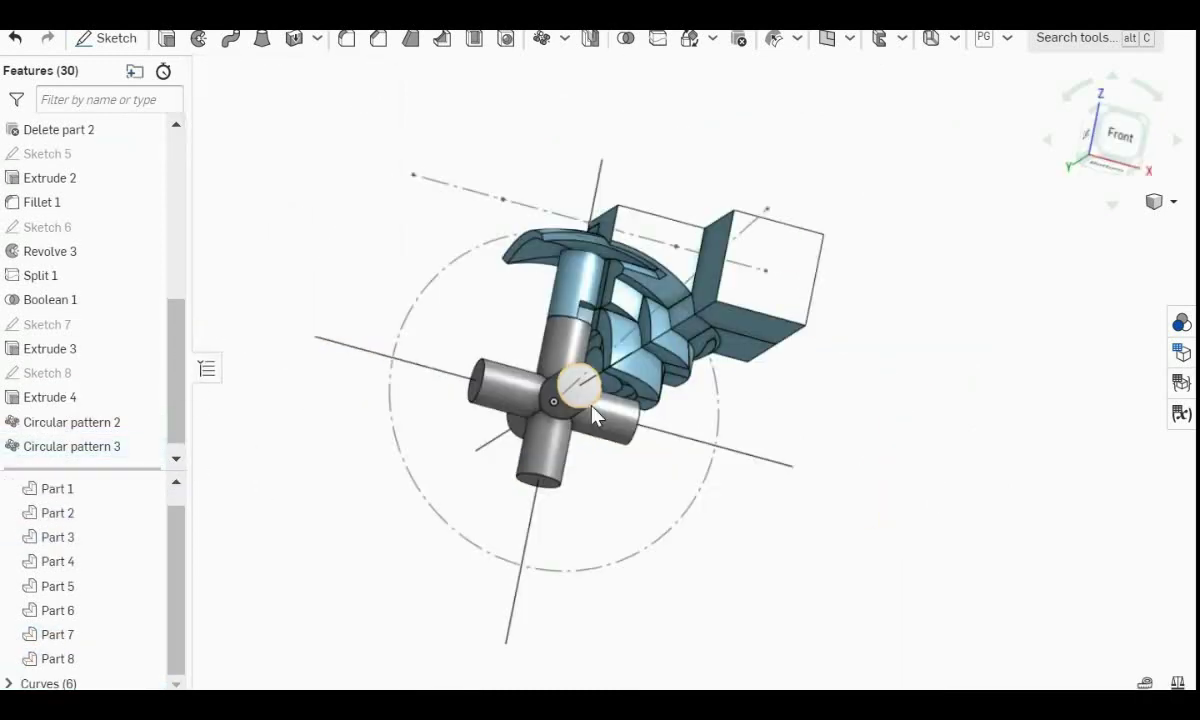
pyautogui.scroll(5, 555, 381)
pyautogui.moveTo(583, 337); pyautogui.dragTo(518, 257, button='right')
# Show only the core and the blue centre piece, hiding all other parts.
pyautogui.scroll(-3, 530, 148)
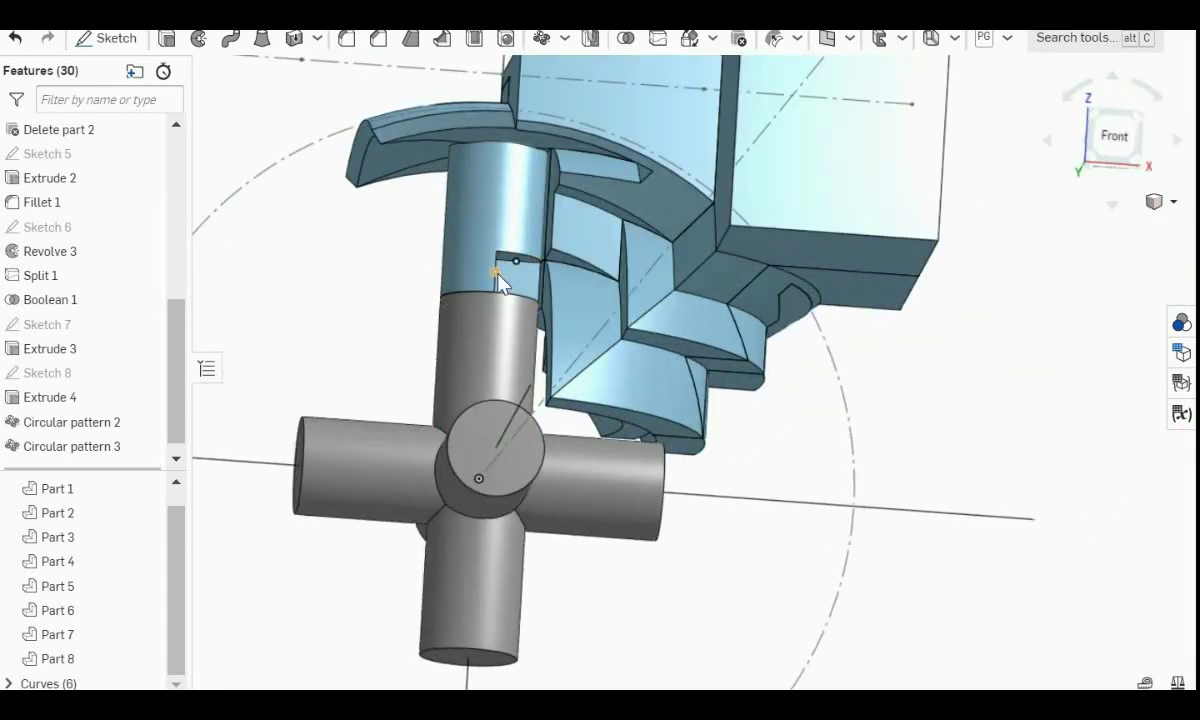
pyautogui.moveTo(415, 294); pyautogui.dragTo(415, 372, button='right')
pyautogui.click(415, 372)
pyautogui.rightClick(415, 372)
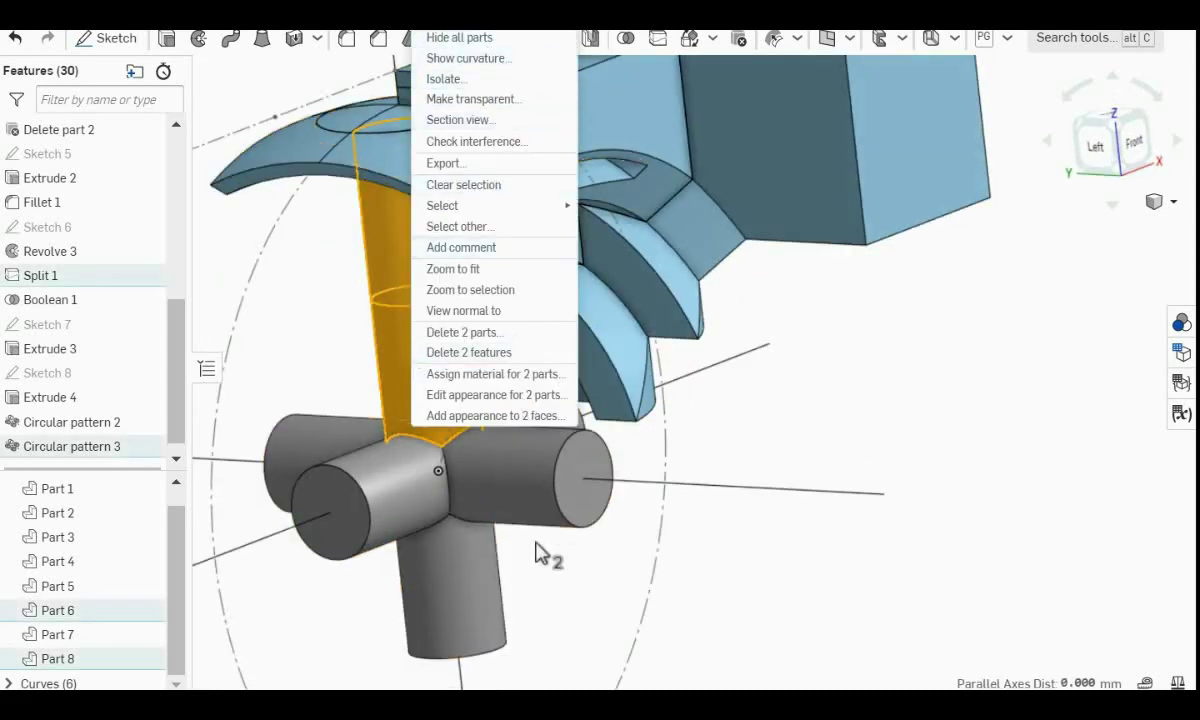
pyautogui.click(461, 562)
pyautogui.rightClick(461, 562)
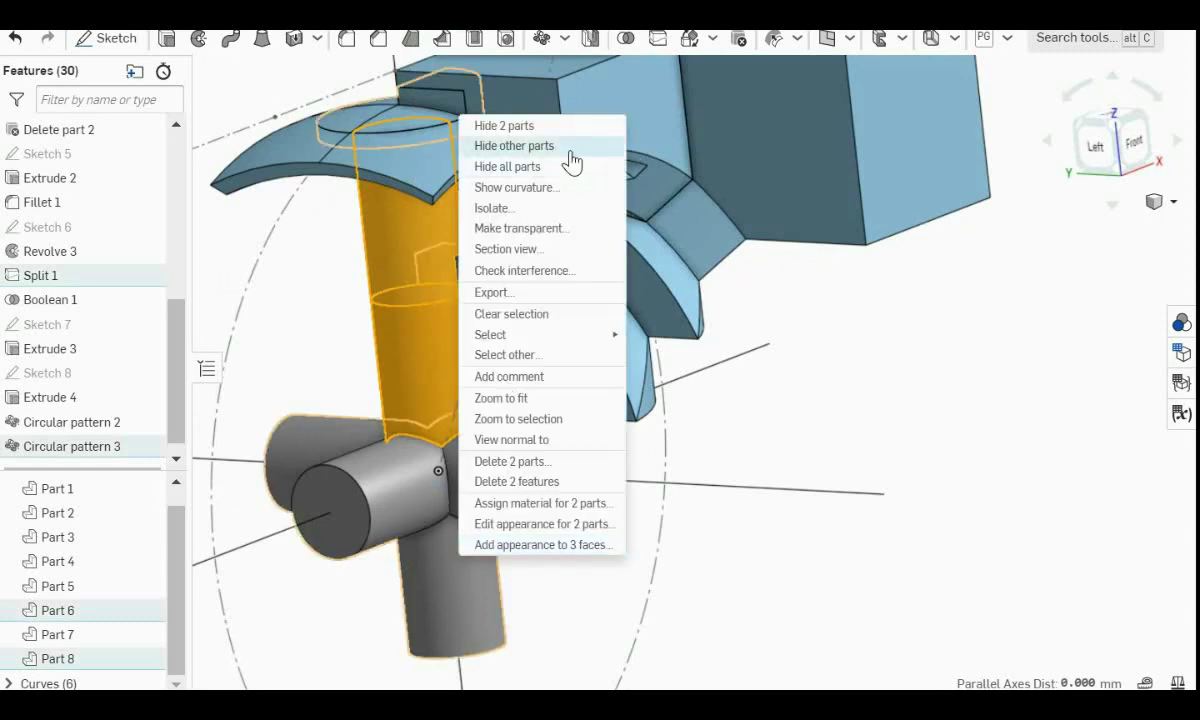
pyautogui.click(570, 147)
# Extrude Sketch 7 symmetrically 32 mm, adding it into Part 8.
pyautogui.click(167, 42)
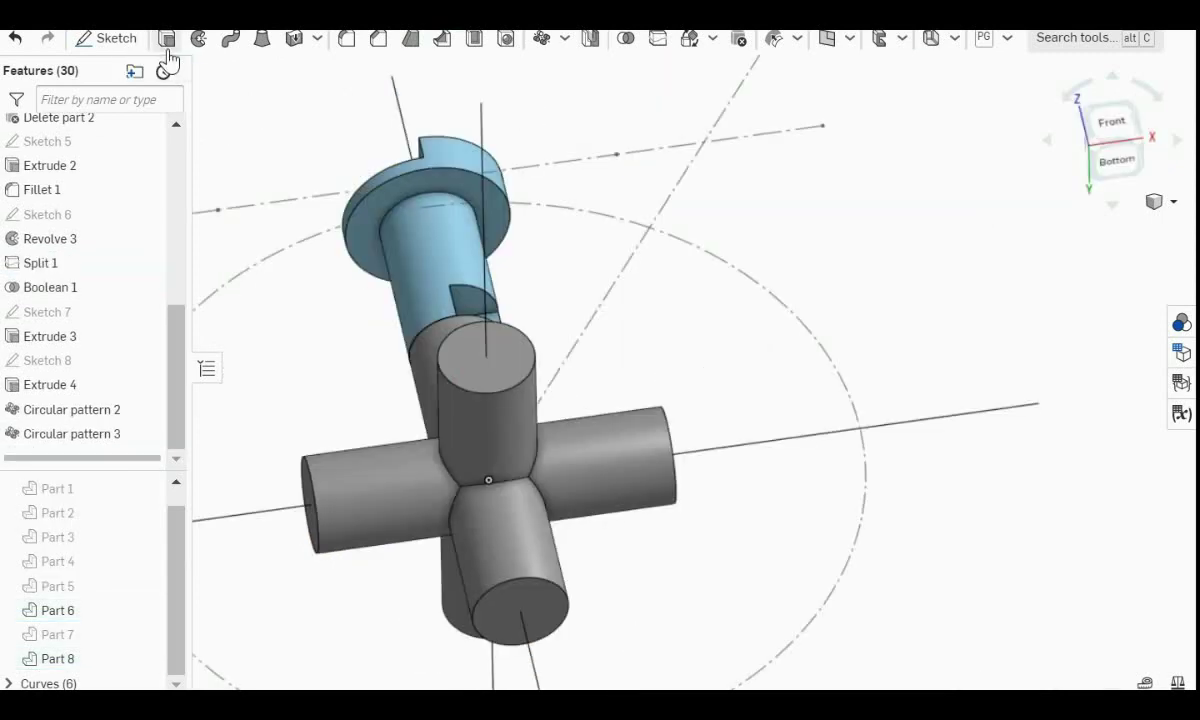
pyautogui.click(78, 312)
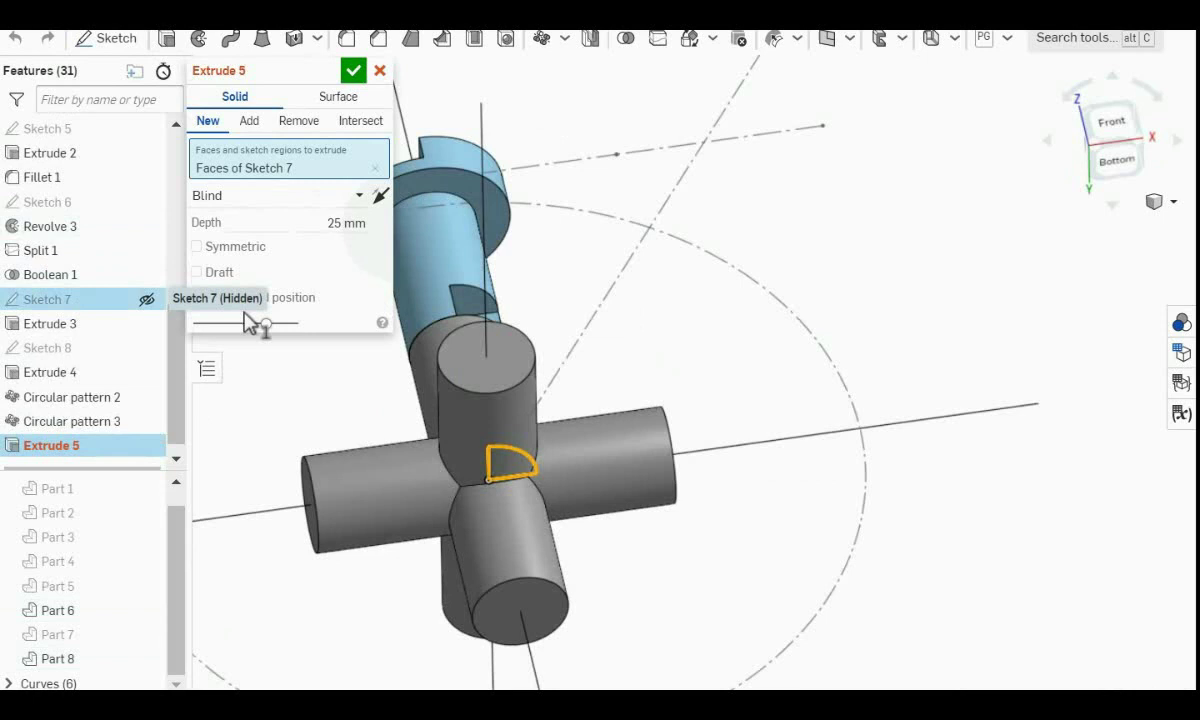
pyautogui.moveTo(729, 295); pyautogui.dragTo(723, 357, button='right')
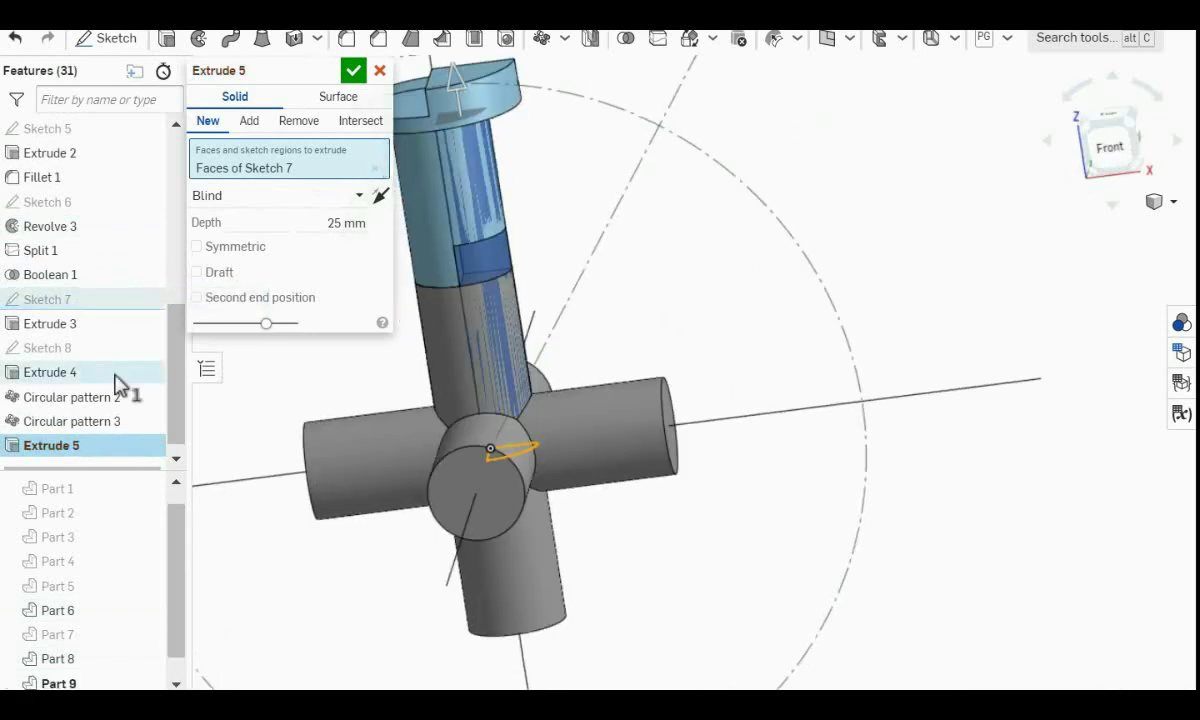
pyautogui.moveTo(477, 490); pyautogui.dragTo(512, 458, button='right')
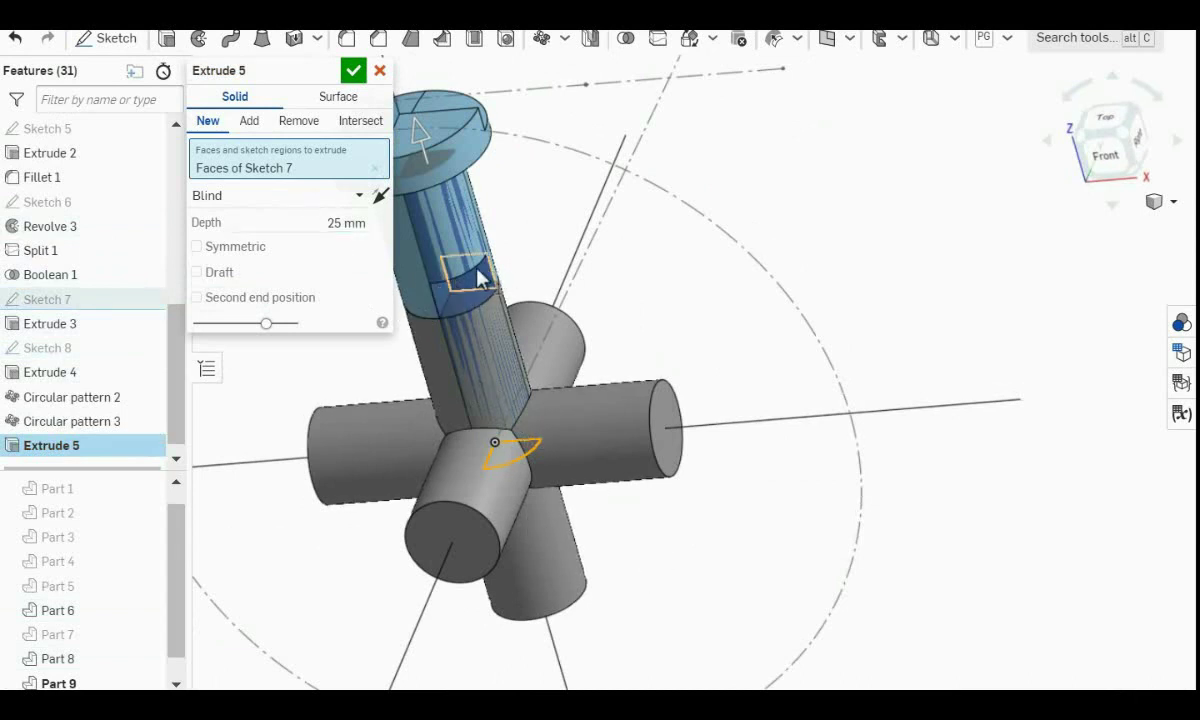
pyautogui.click(335, 222)
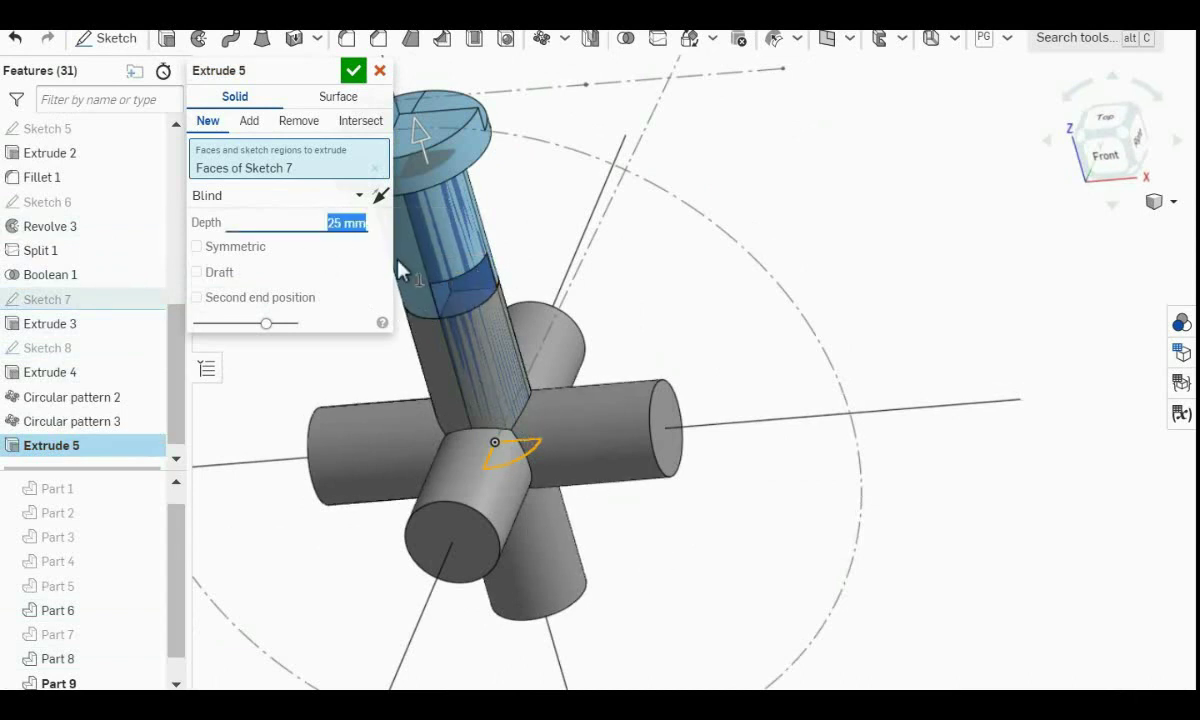
pyautogui.write('32')
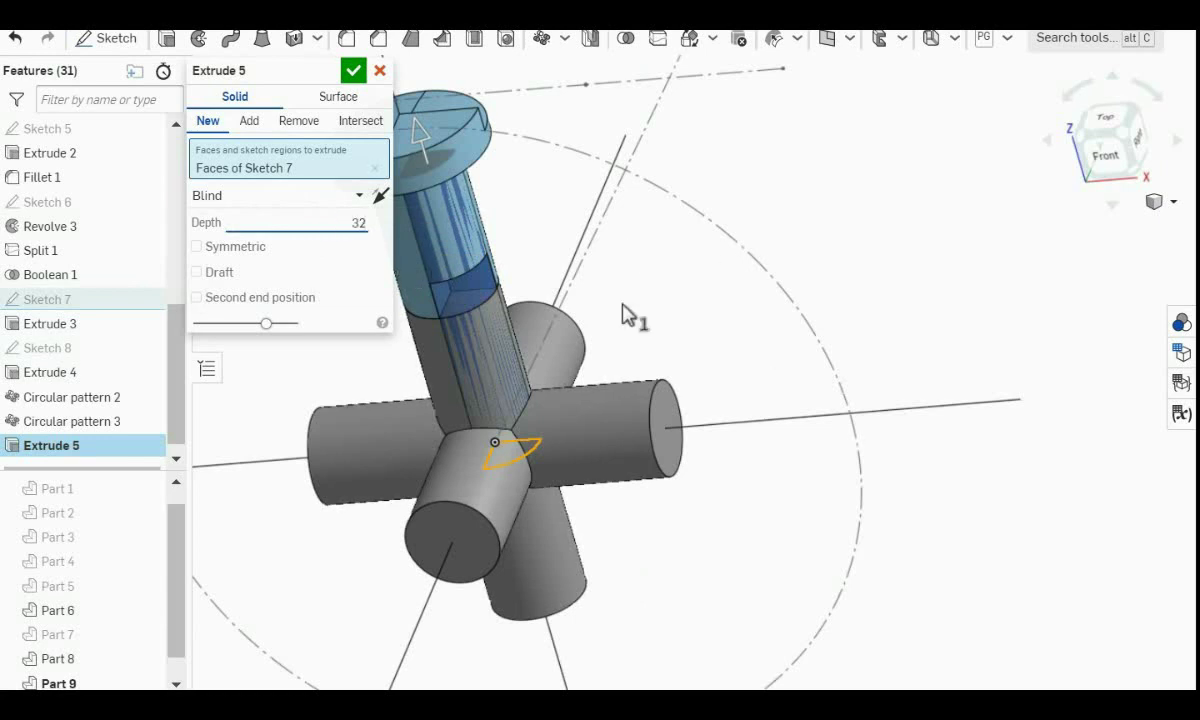
pyautogui.click(249, 121)
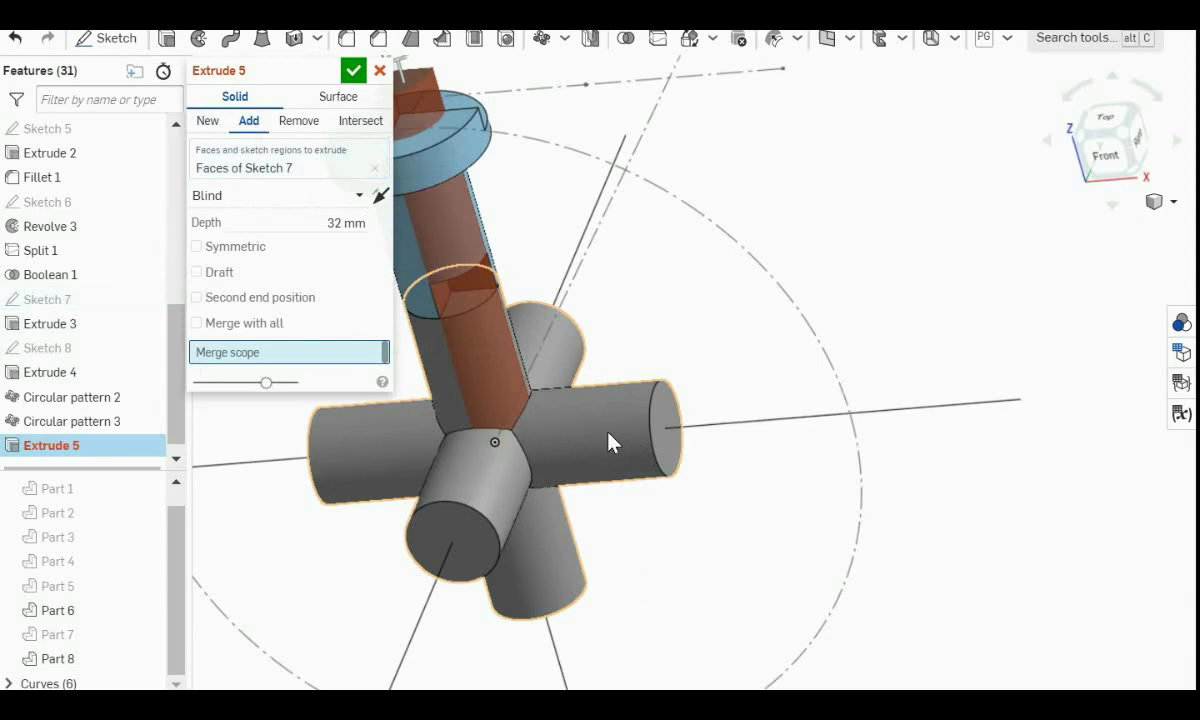
pyautogui.click(580, 438)
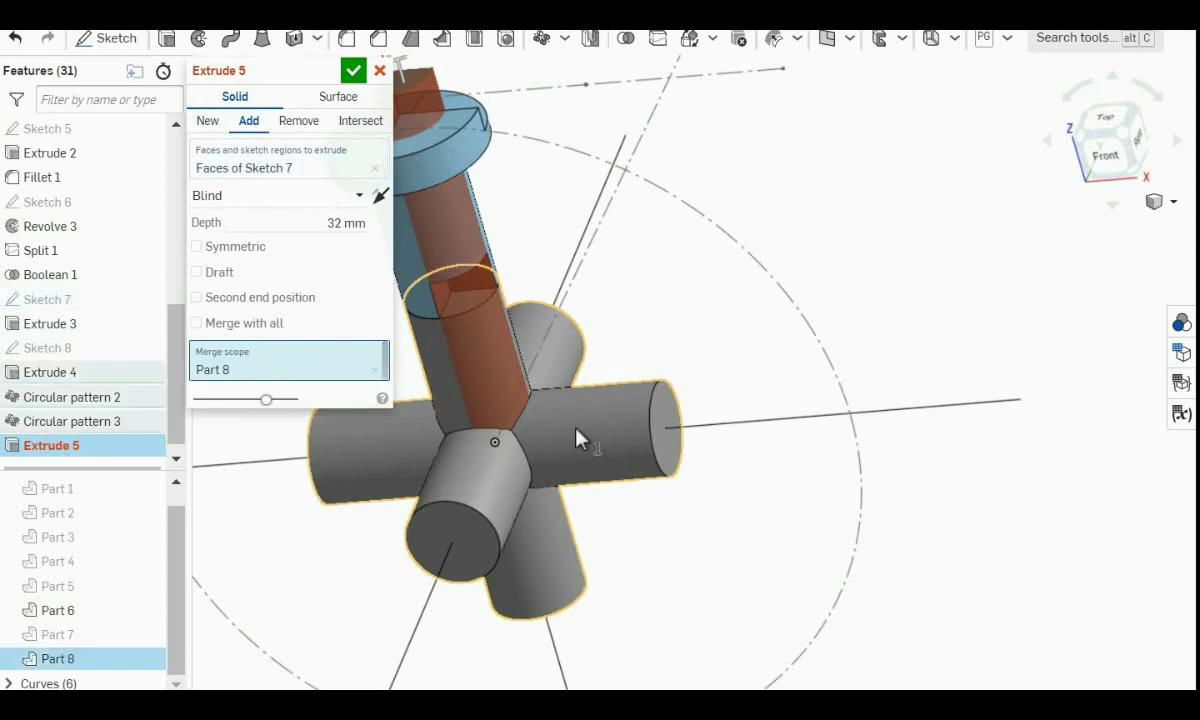
pyautogui.click(198, 250)
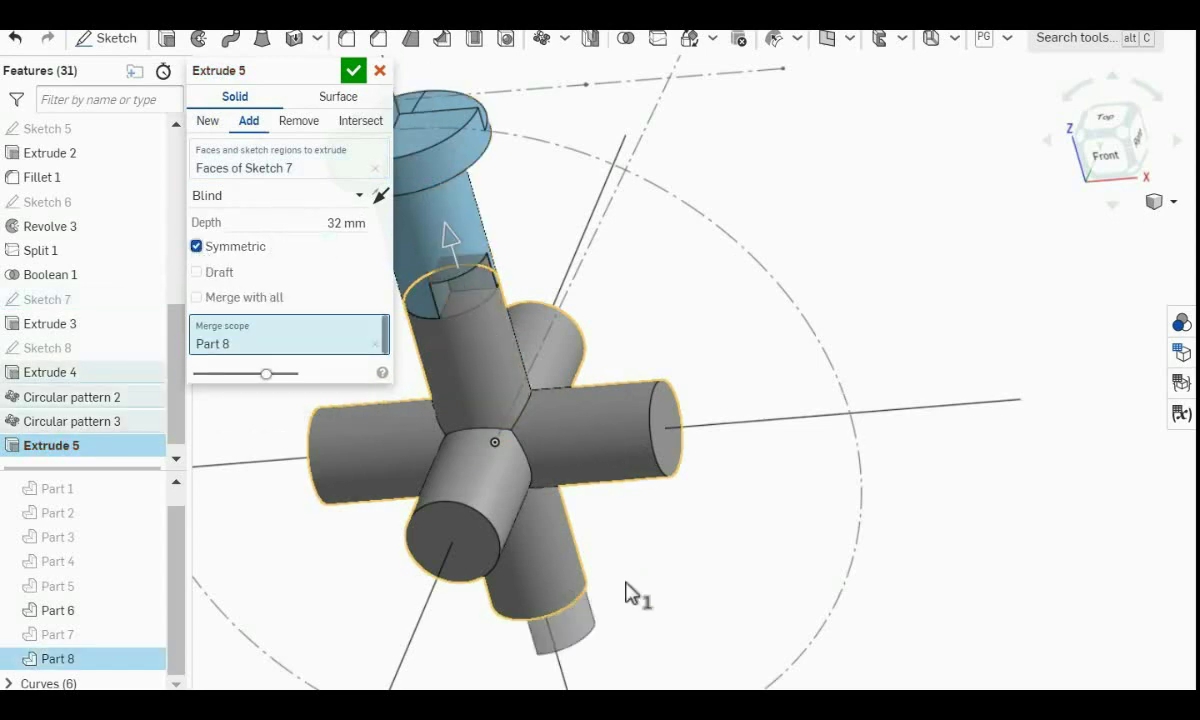
pyautogui.moveTo(624, 595); pyautogui.dragTo(705, 568, button='right')
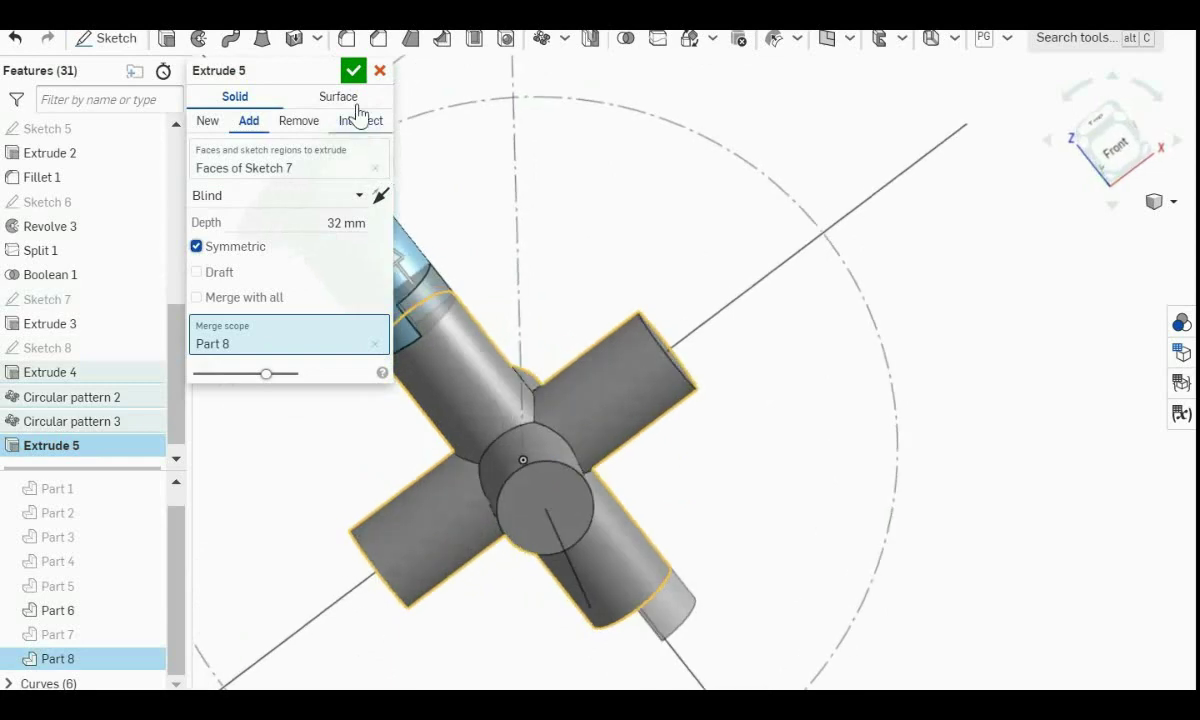
pyautogui.click(354, 71)
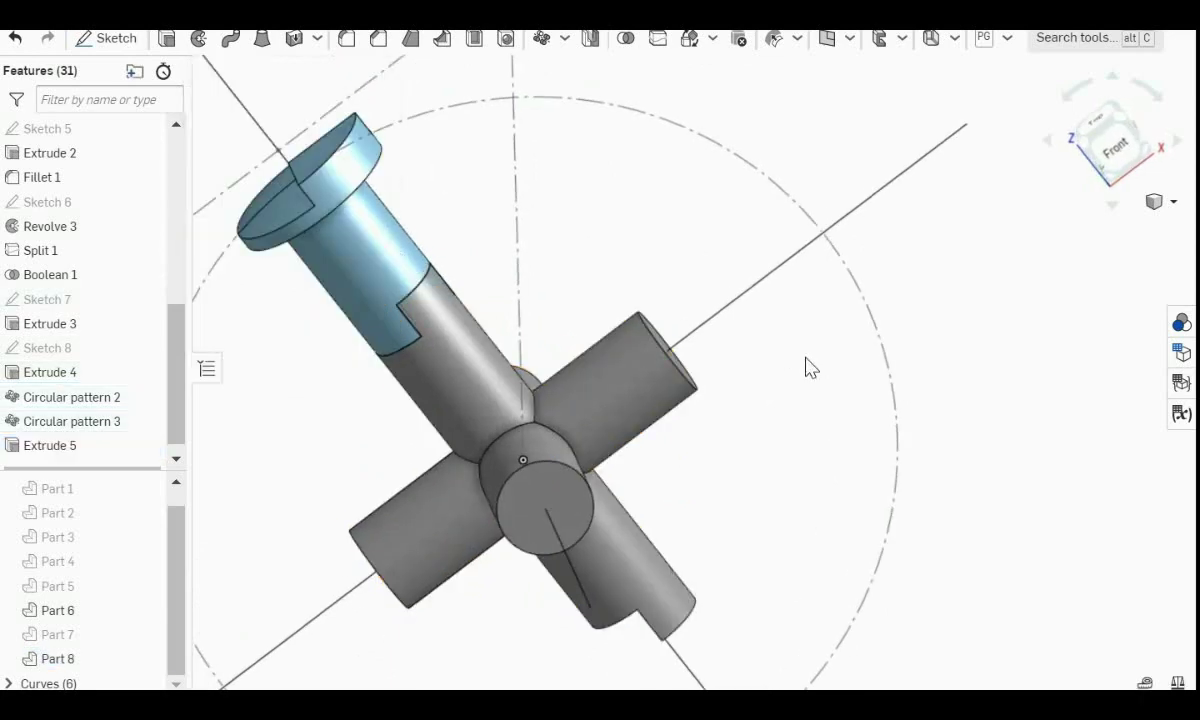
pyautogui.moveTo(806, 367); pyautogui.dragTo(775, 355, button='right')
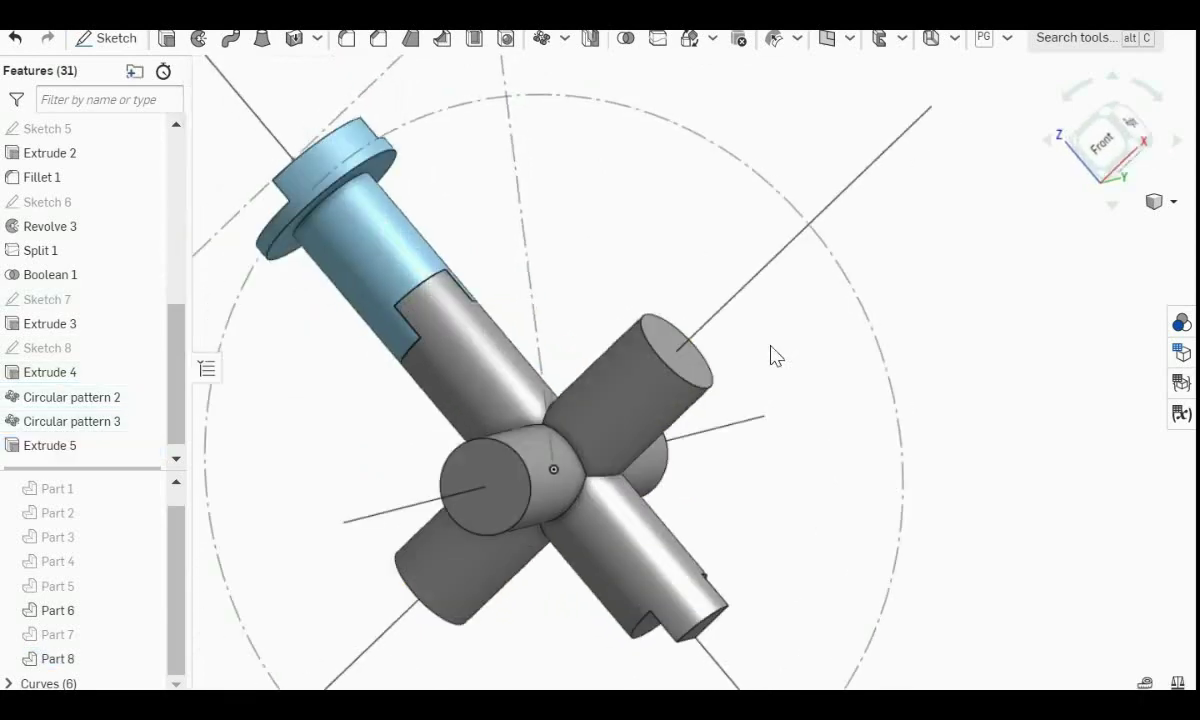
# Hide Part 6 and start Sketch 9 on the Front plane.
pyautogui.rightClick(369, 232)
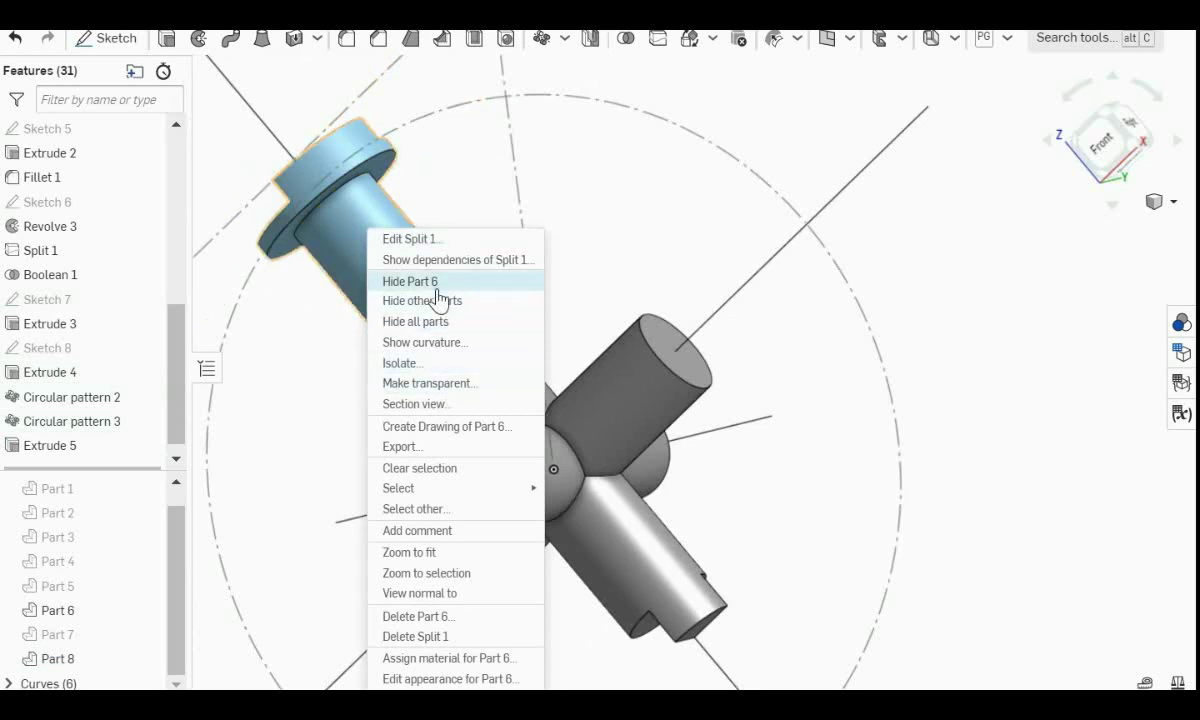
pyautogui.click(443, 290)
pyautogui.moveTo(656, 268); pyautogui.dragTo(668, 337, button='right')
pyautogui.hotkey('shift', '1')
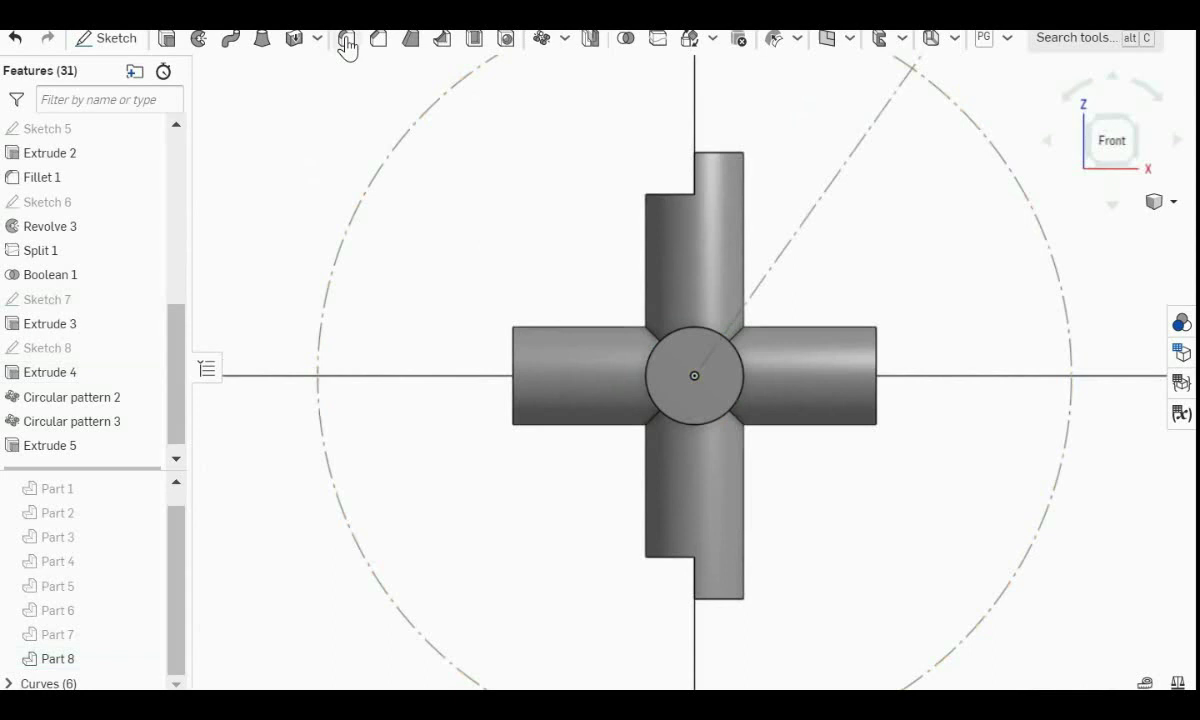
pyautogui.click(112, 38)
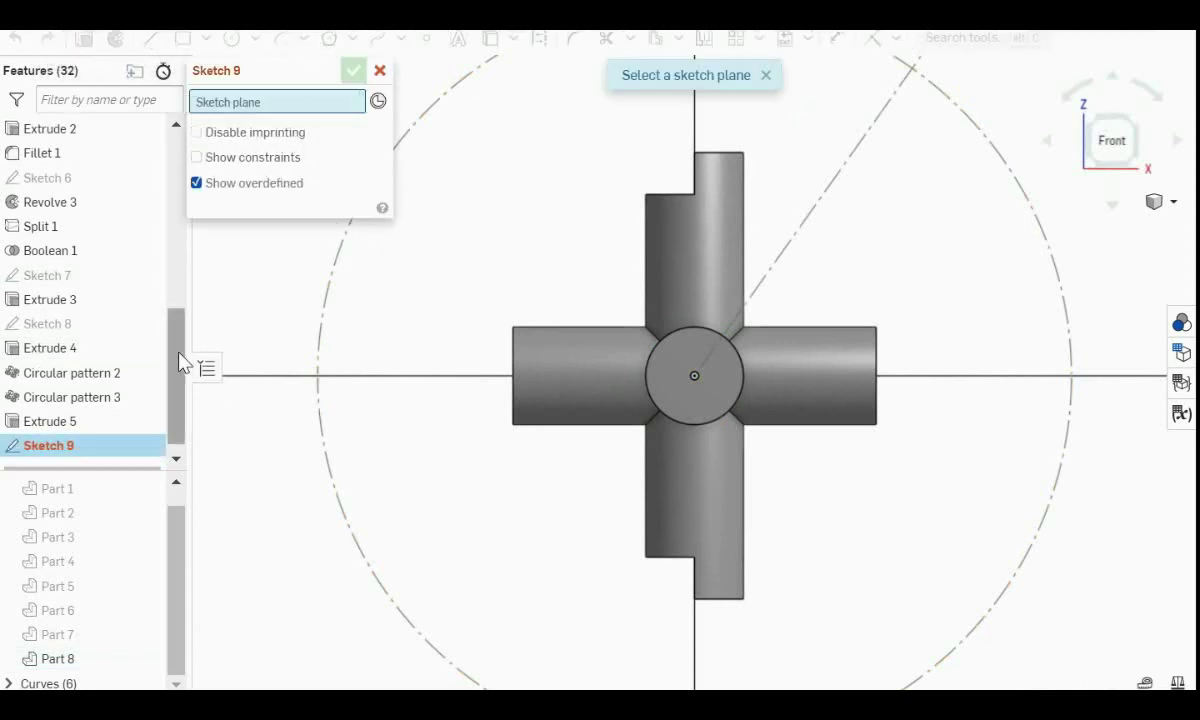
pyautogui.moveTo(178, 362); pyautogui.dragTo(184, 162)
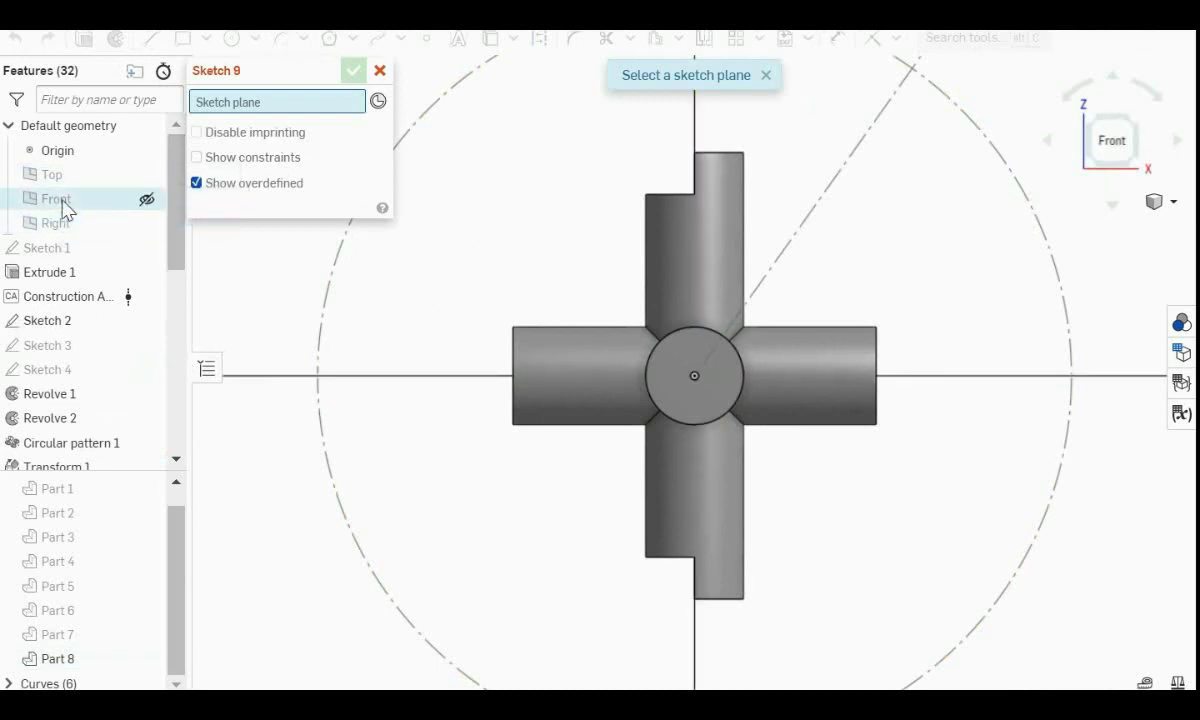
pyautogui.click(62, 202)
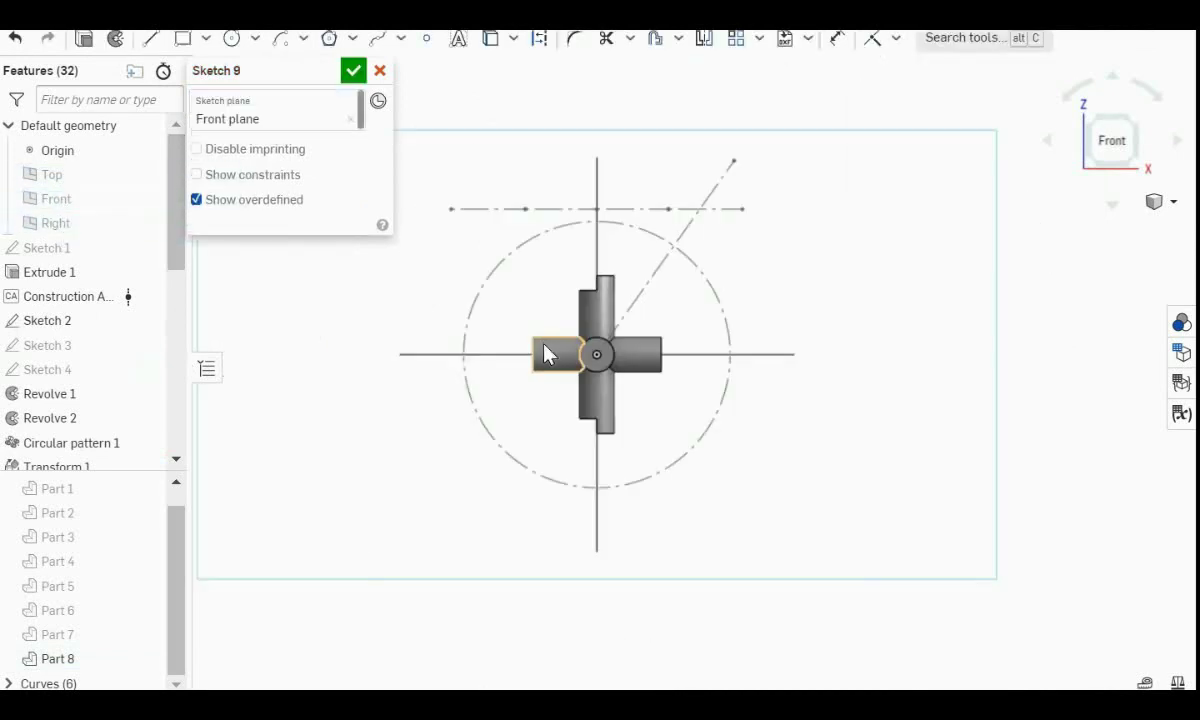
pyautogui.scroll(3, 628, 312)
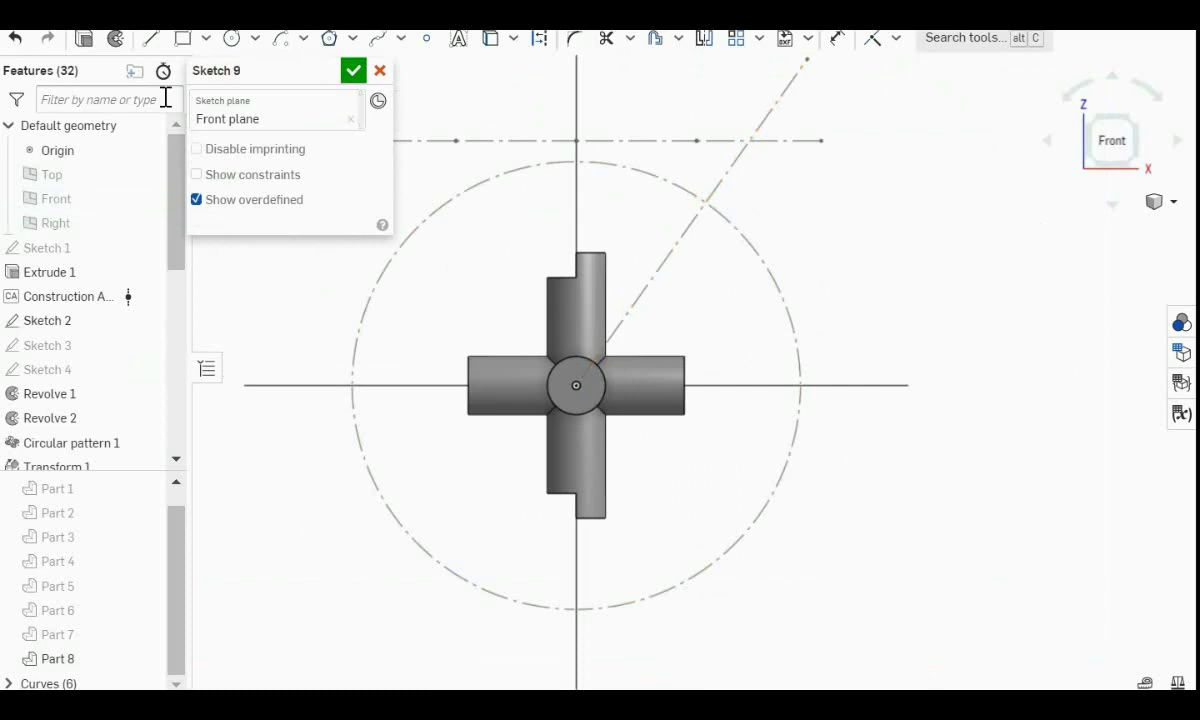
# Draw a quarter-circle wedge at the origin from a centre-point arc and two lines.
pyautogui.click(281, 45)
pyautogui.click(588, 393)
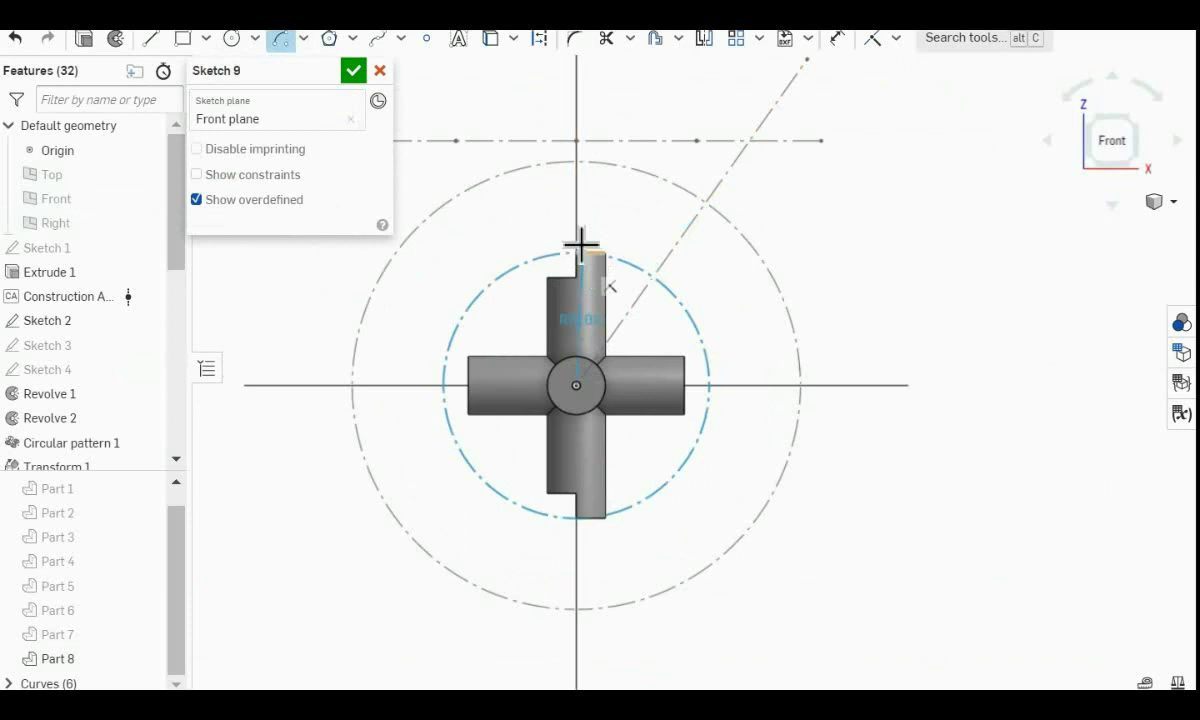
pyautogui.click(584, 210)
pyautogui.click(626, 211)
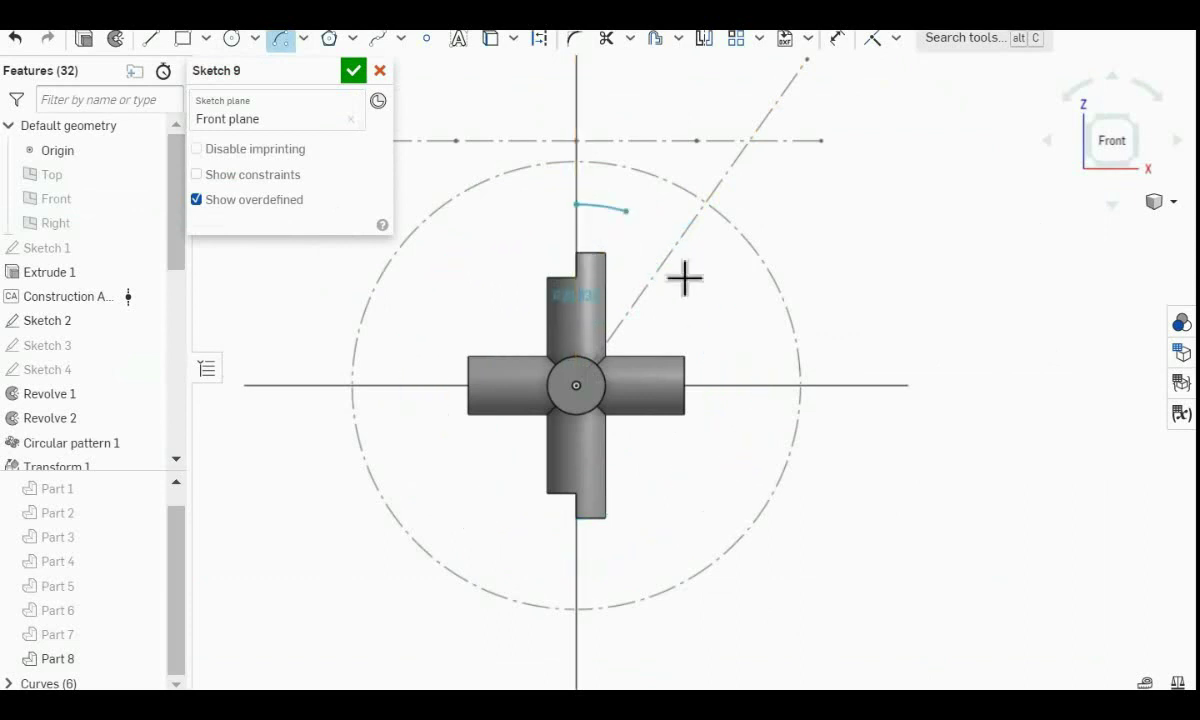
pyautogui.click(766, 390)
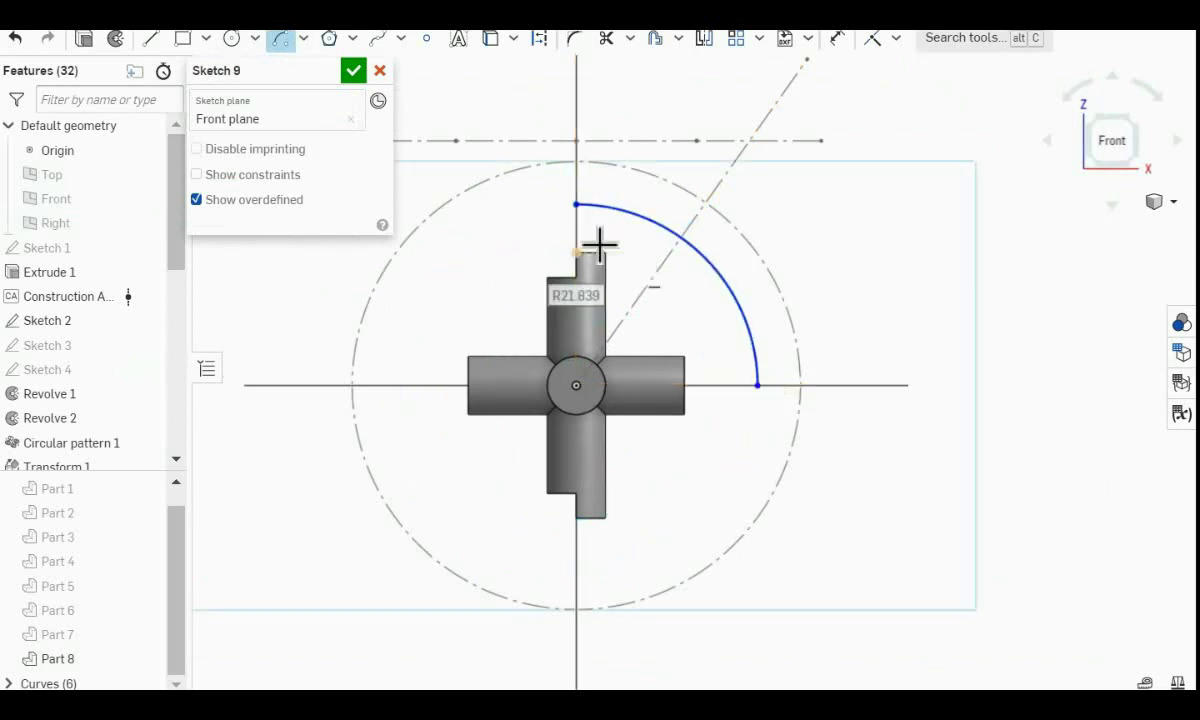
pyautogui.click(150, 40)
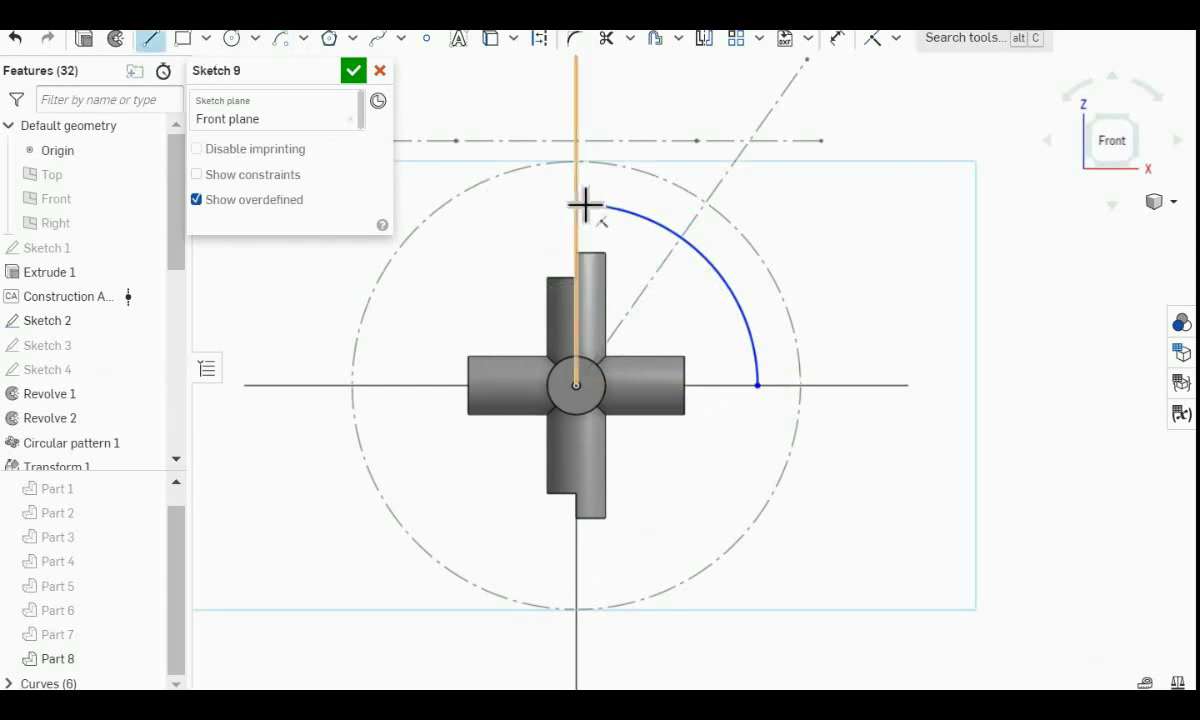
pyautogui.moveTo(586, 210); pyautogui.dragTo(588, 390)
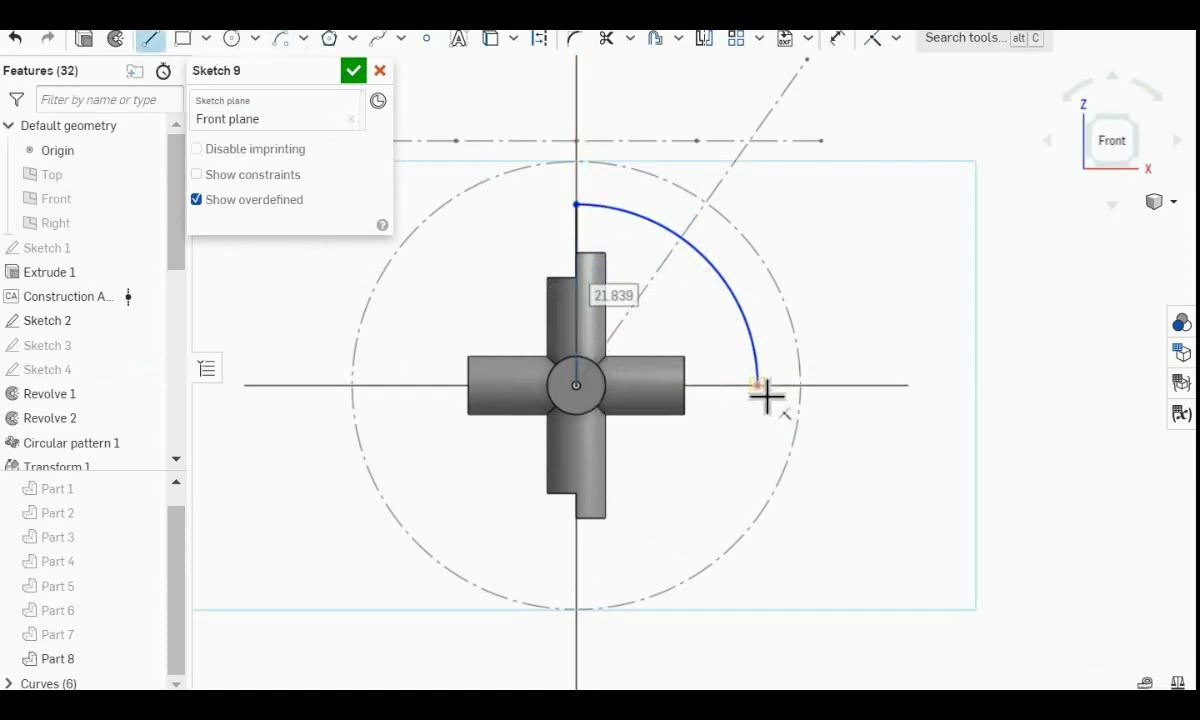
pyautogui.moveTo(766, 393); pyautogui.dragTo(578, 387)
pyautogui.click(836, 44)
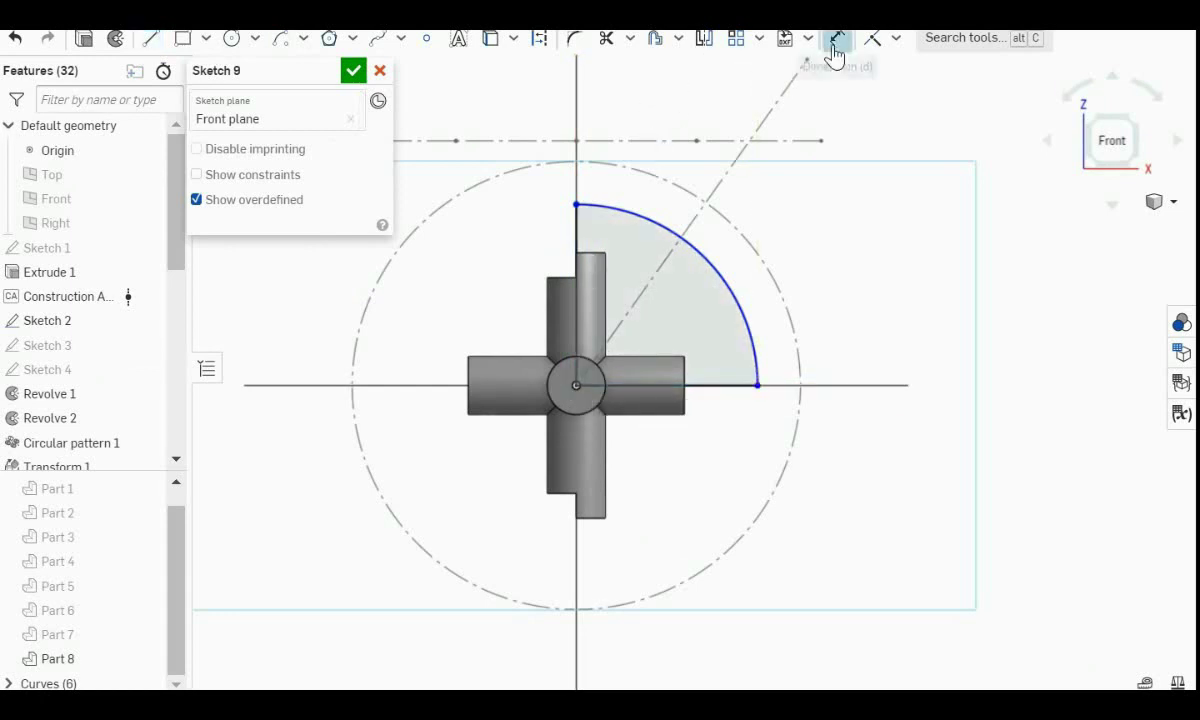
# Dimension the arc radius to 3.5 and finish Sketch 9.
pyautogui.click(712, 266)
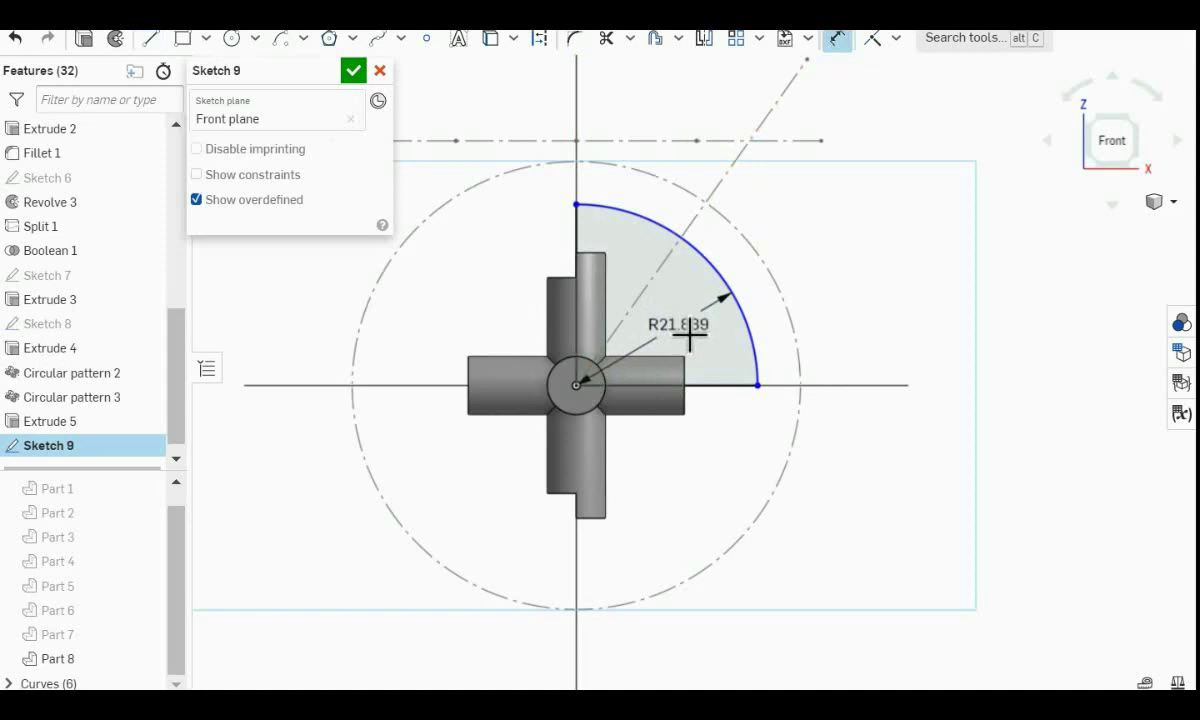
pyautogui.click(690, 335)
pyautogui.write('3.5')
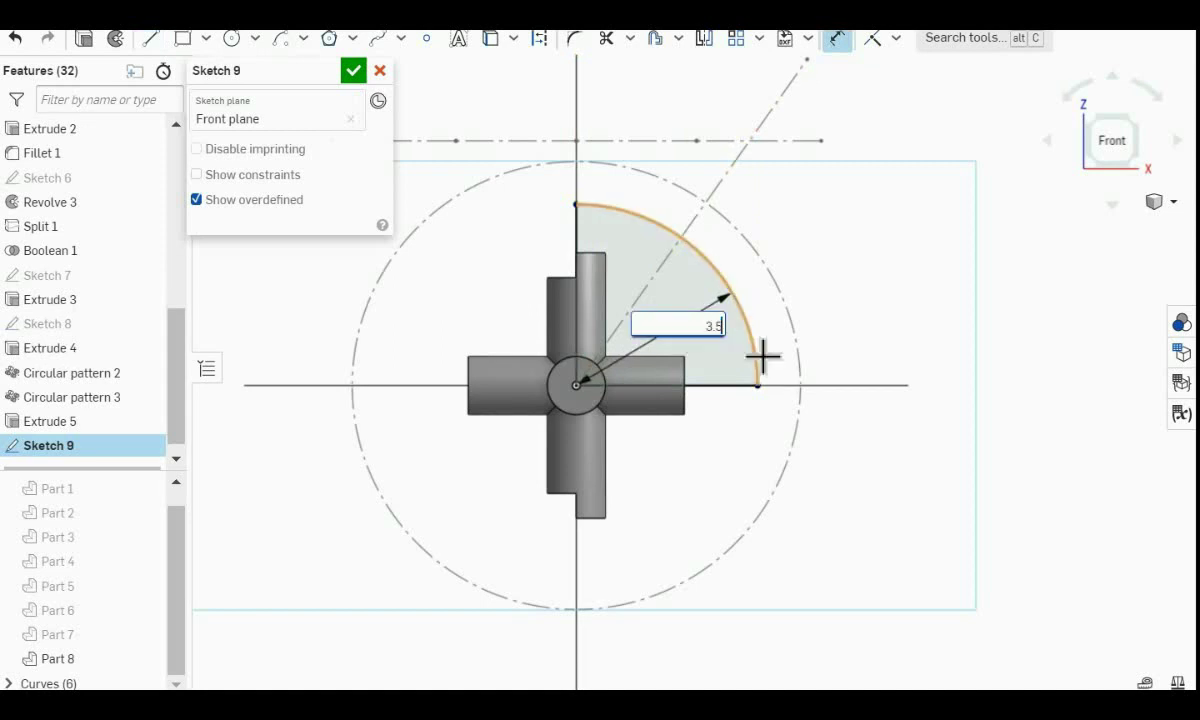
pyautogui.press('Return')
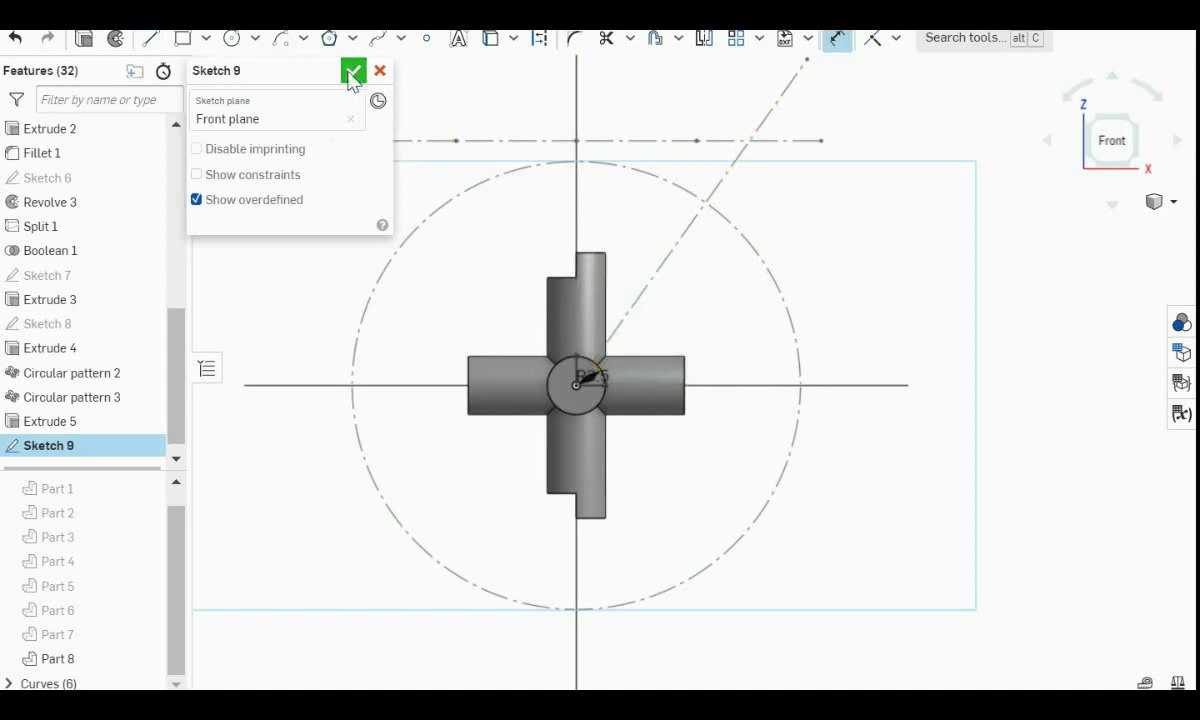
pyautogui.click(352, 72)
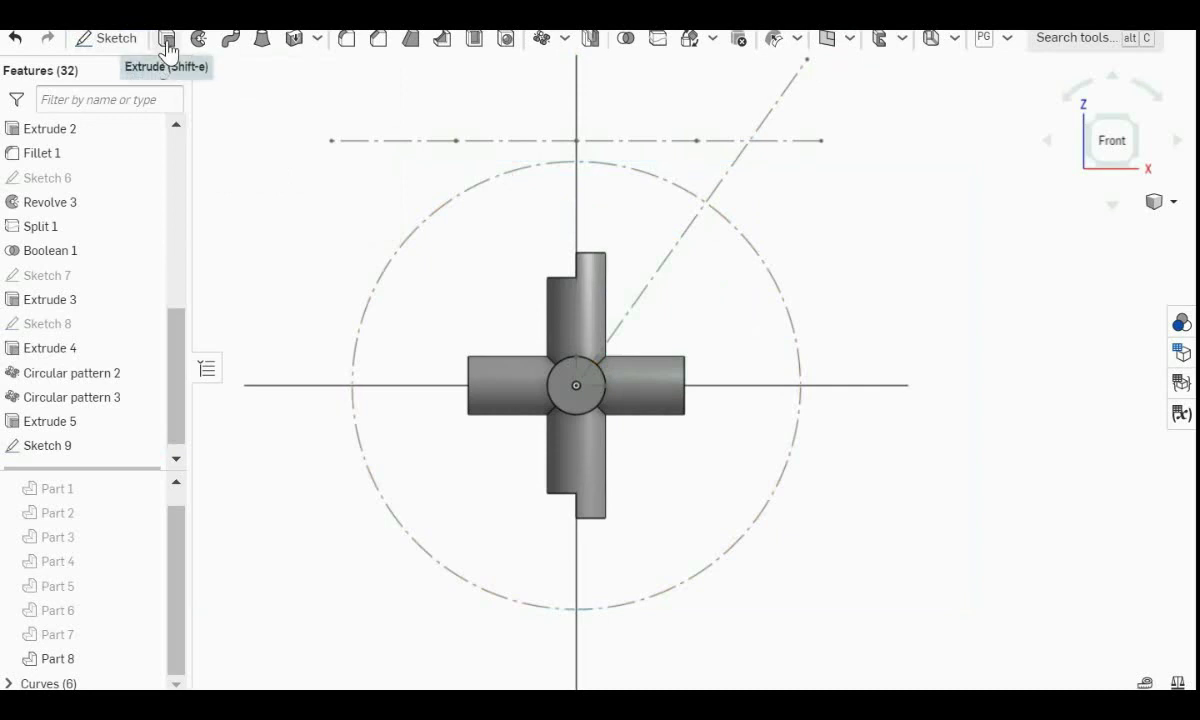
# Extrude Sketch 9's wedge symmetrically 32 mm, adding it into Part 8 as Extrude 6.
pyautogui.hotkey('shift', 'e')
pyautogui.moveTo(729, 343); pyautogui.dragTo(710, 375, button='right')
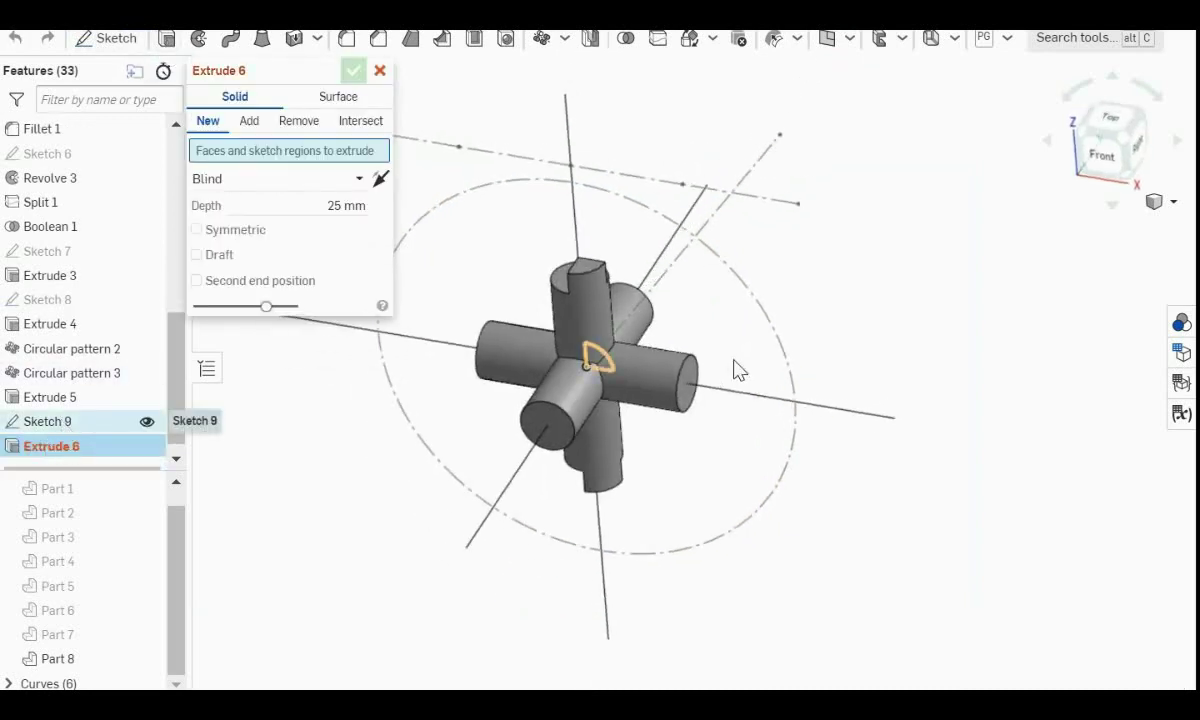
pyautogui.click(60, 421)
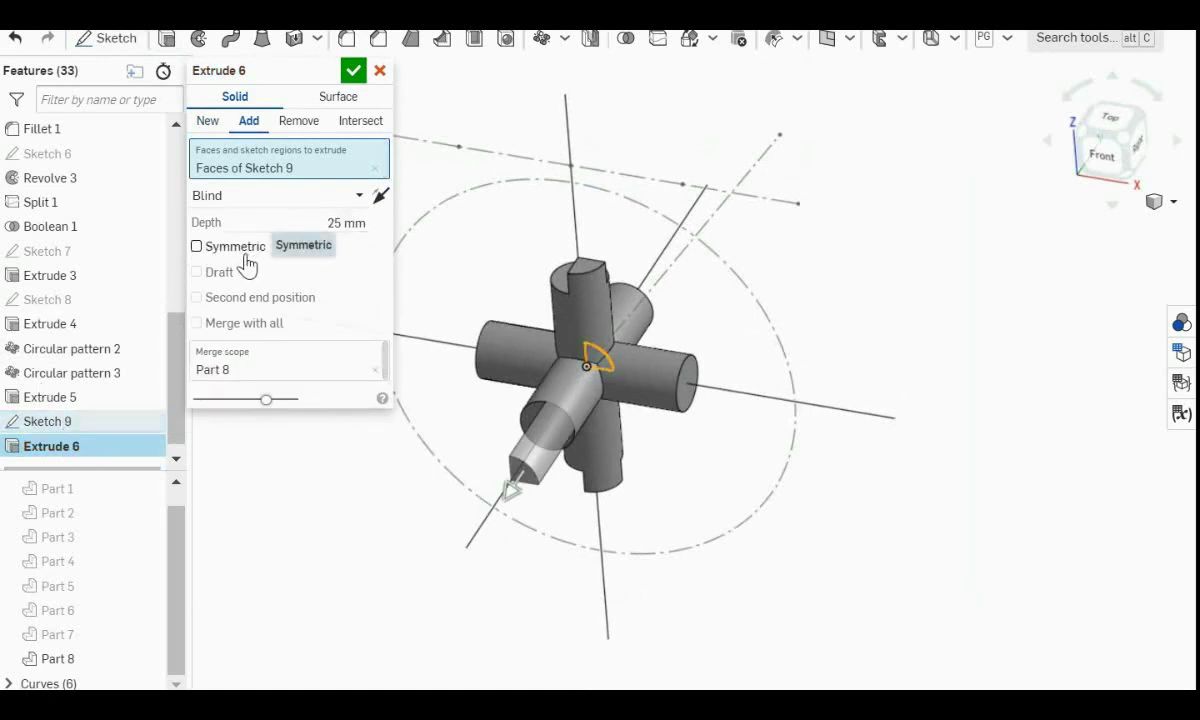
pyautogui.click(247, 255)
pyautogui.click(340, 222)
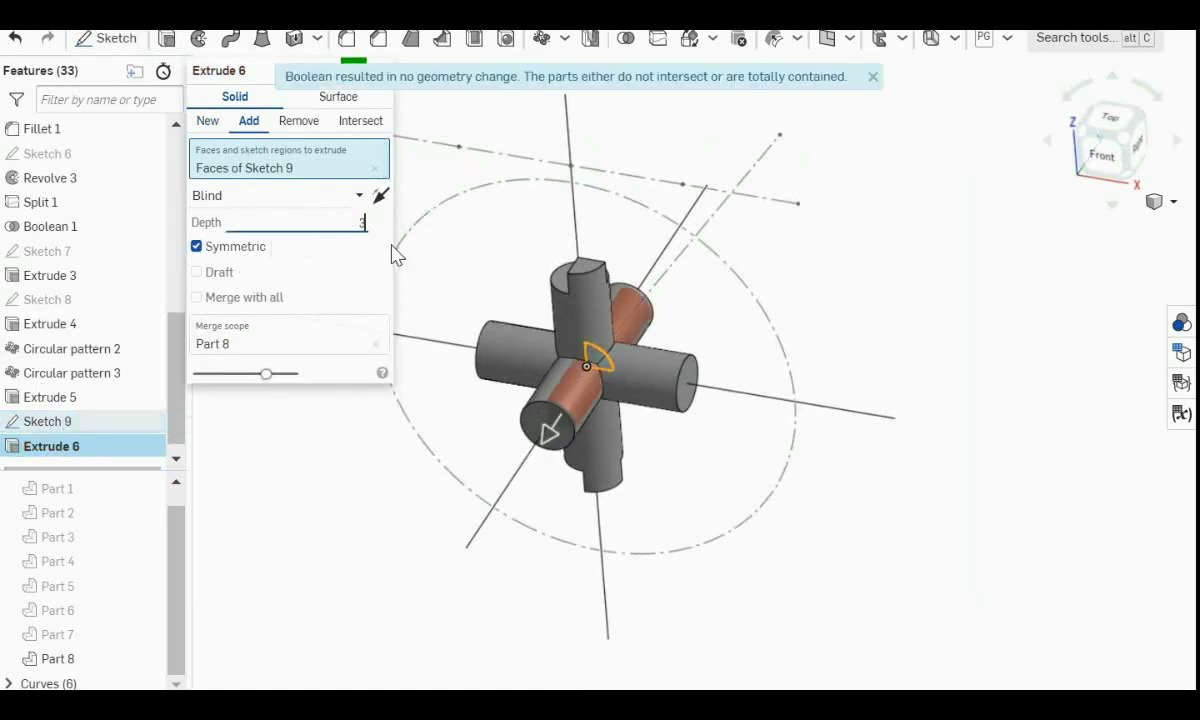
pyautogui.click(275, 350)
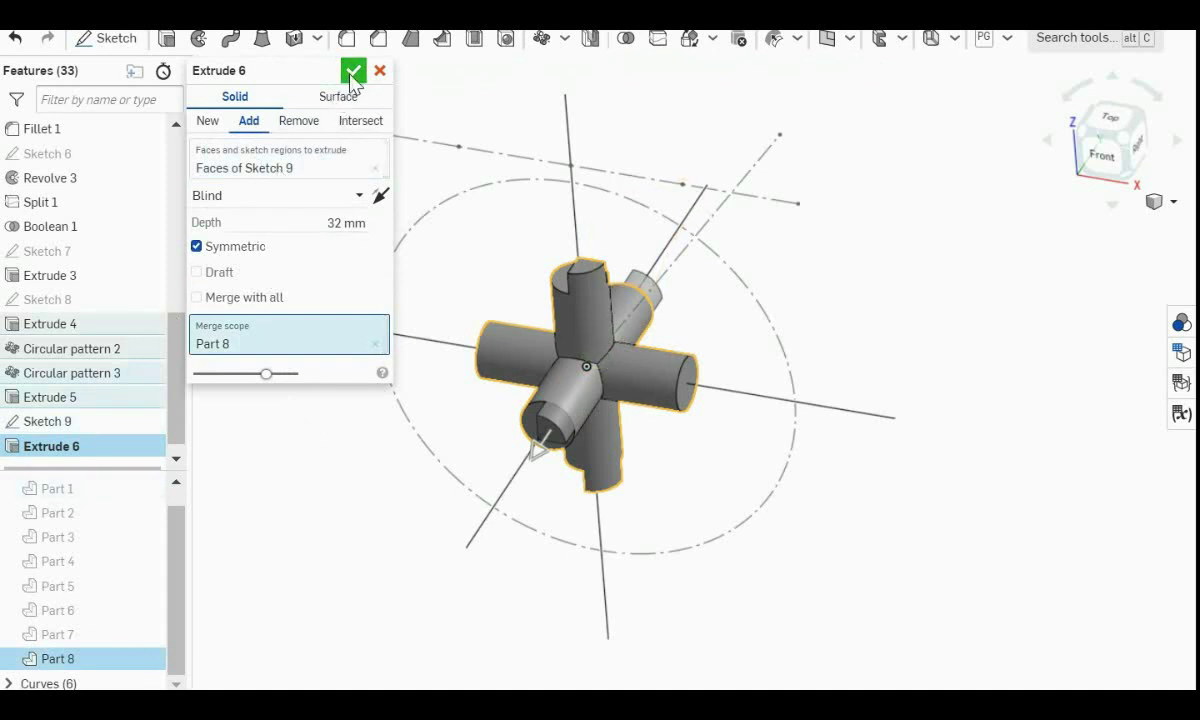
pyautogui.click(357, 75)
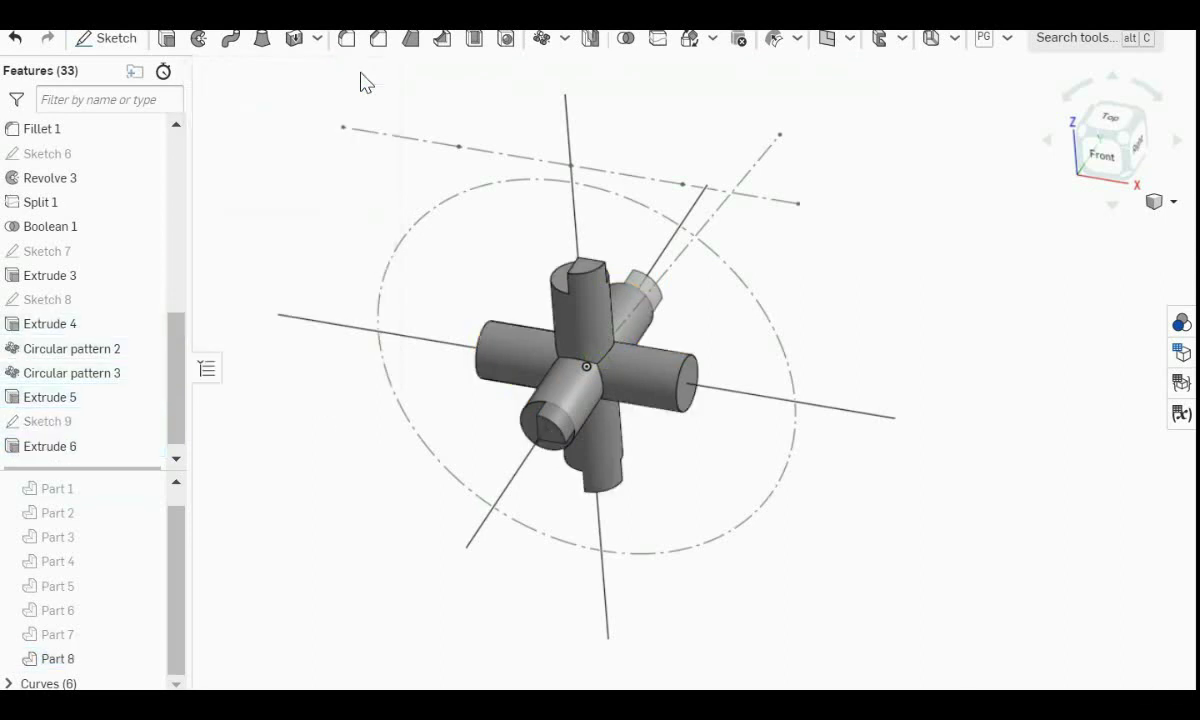
# Start a new sketch on the Right plane.
pyautogui.moveTo(715, 492); pyautogui.dragTo(562, 395, button='right')
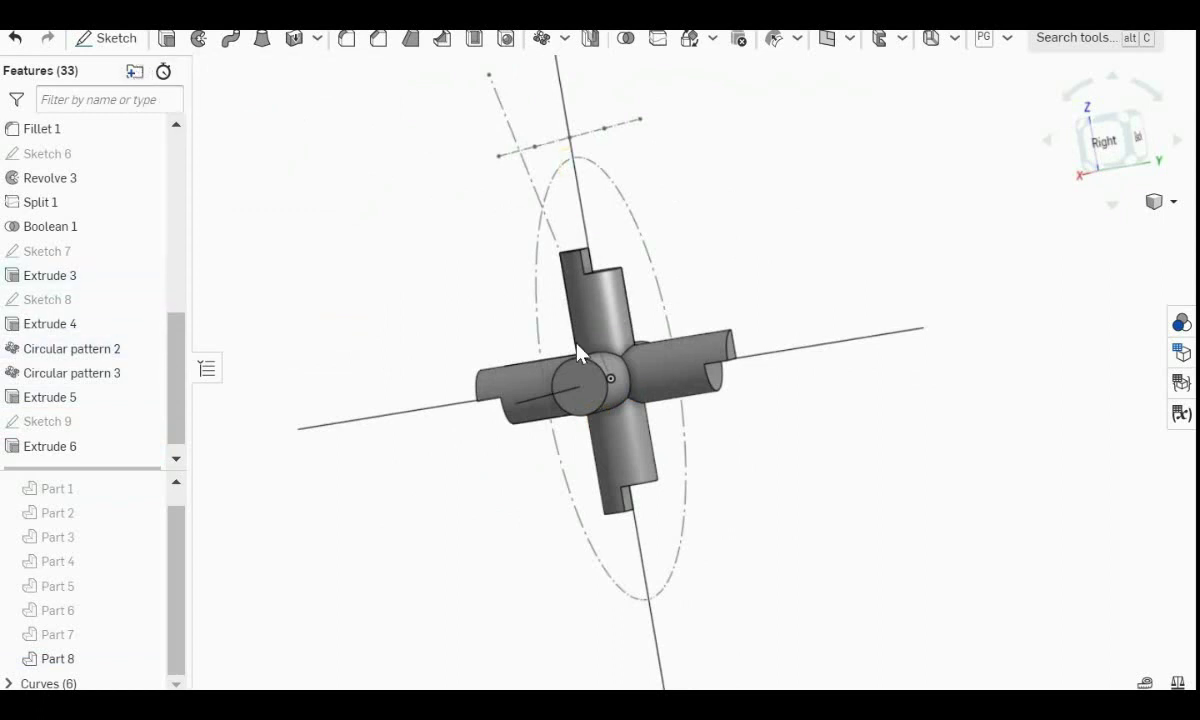
pyautogui.moveTo(578, 352)
pyautogui.mouseDown(button='right')
pyautogui.moveTo(643, 362)
pyautogui.moveTo(585, 373)
pyautogui.mouseUp(button='right')
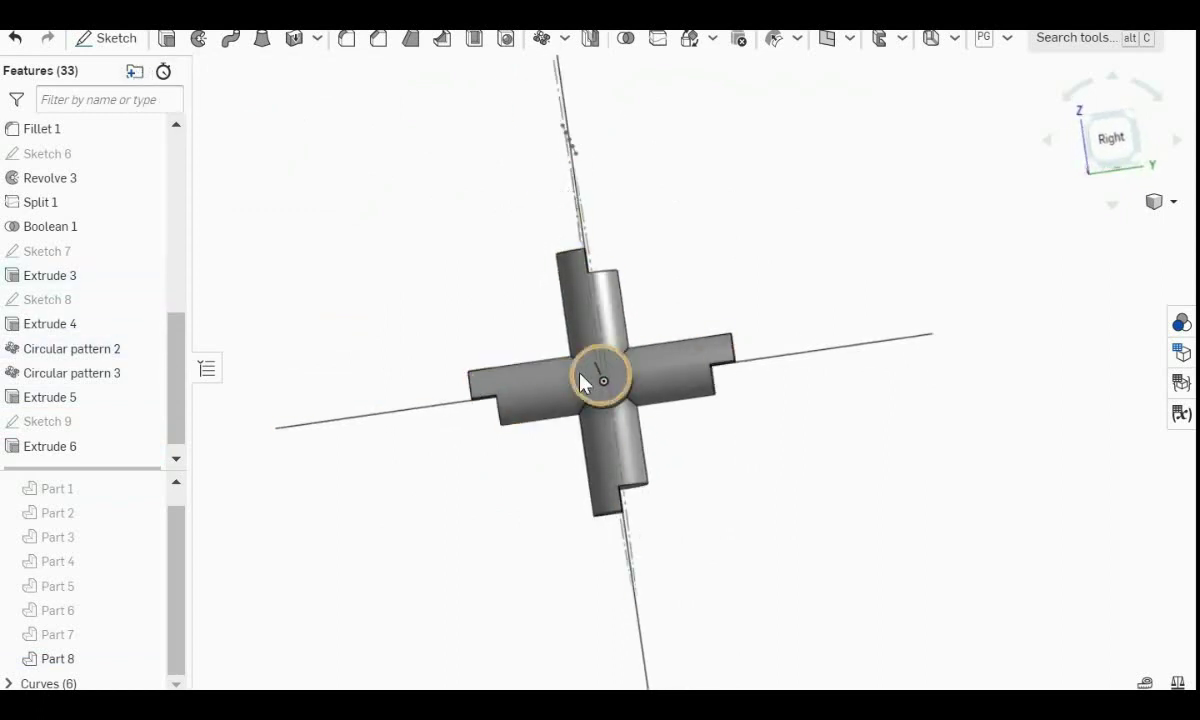
pyautogui.click(132, 46)
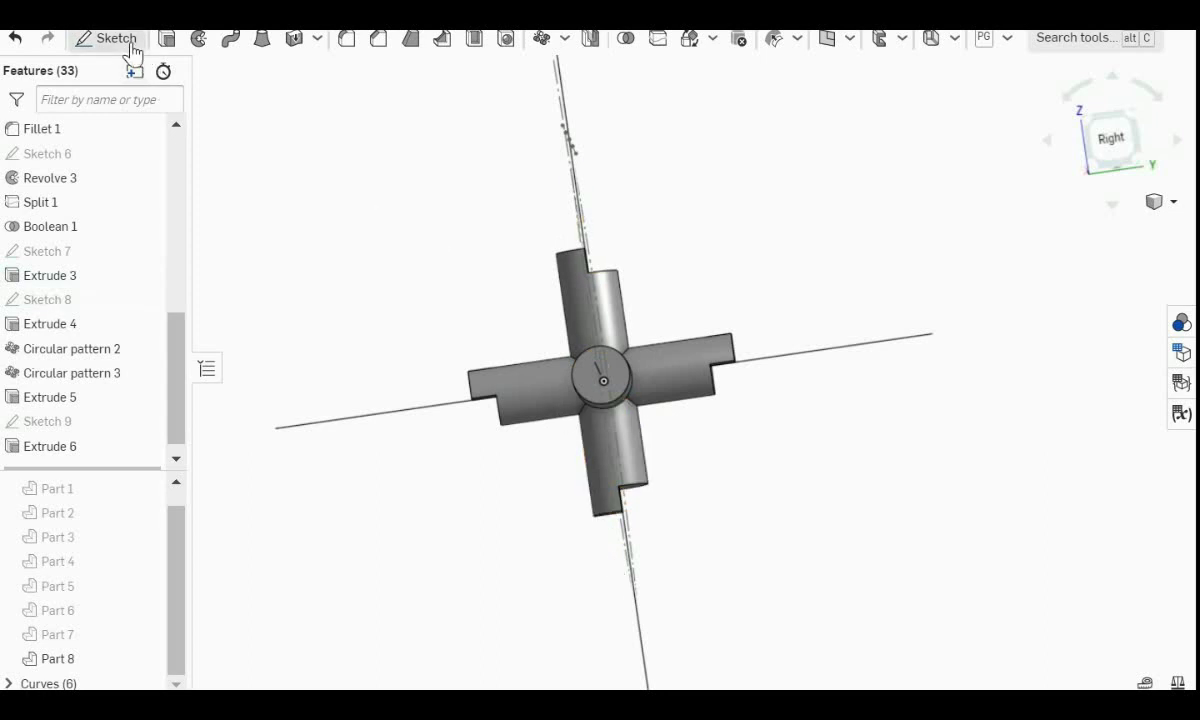
pyautogui.moveTo(171, 339); pyautogui.dragTo(197, 127)
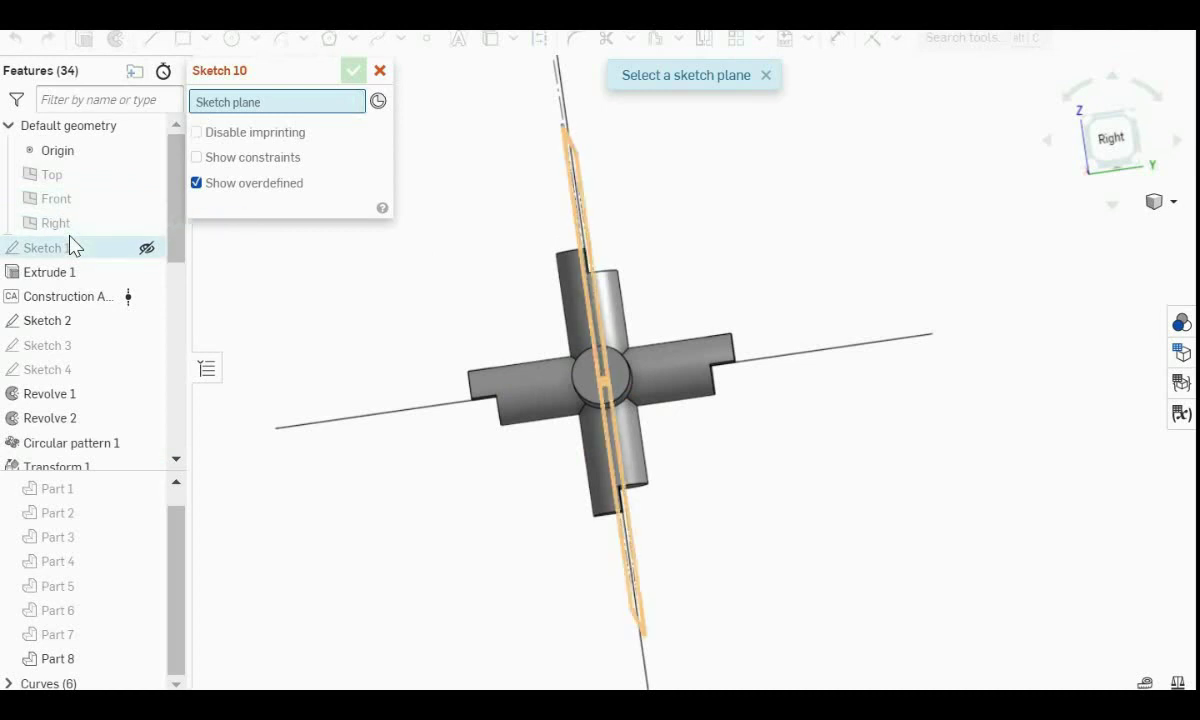
pyautogui.moveTo(480, 405); pyautogui.dragTo(478, 455, button='right')
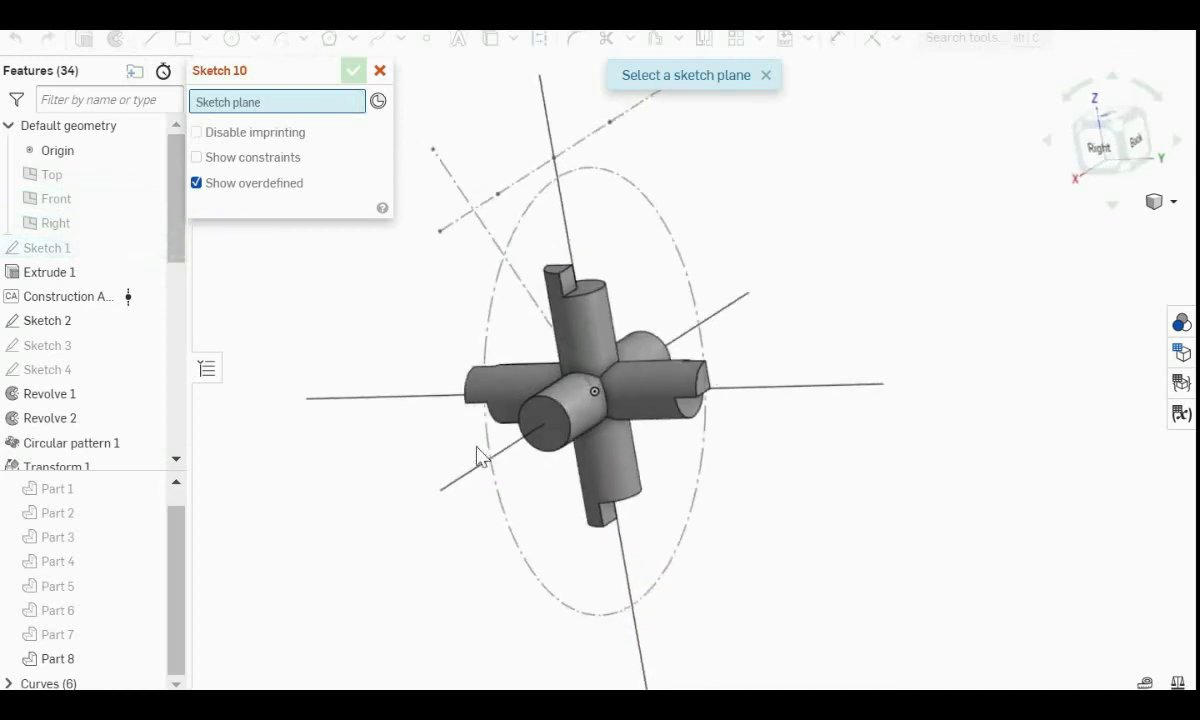
pyautogui.click(55, 223)
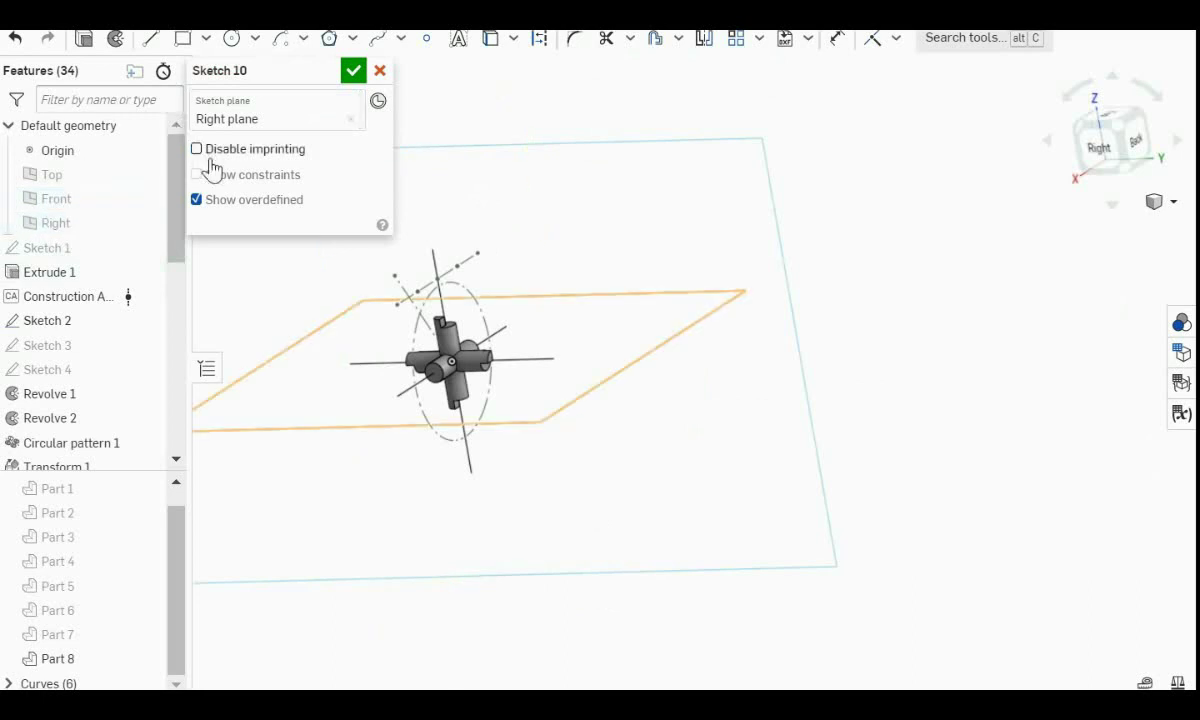
# Draw an R3.5 centre-point arc at the origin from the vertical to the horizontal axis.
pyautogui.click(281, 40)
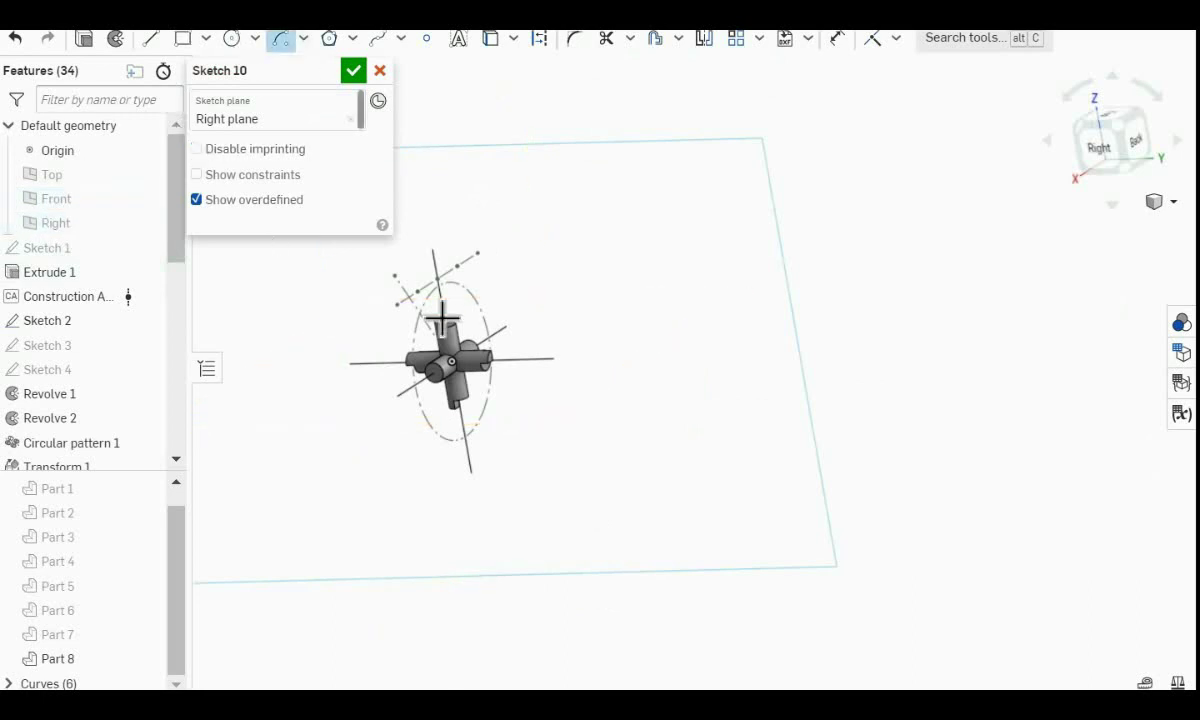
pyautogui.scroll(5, 490, 482)
pyautogui.click(488, 461)
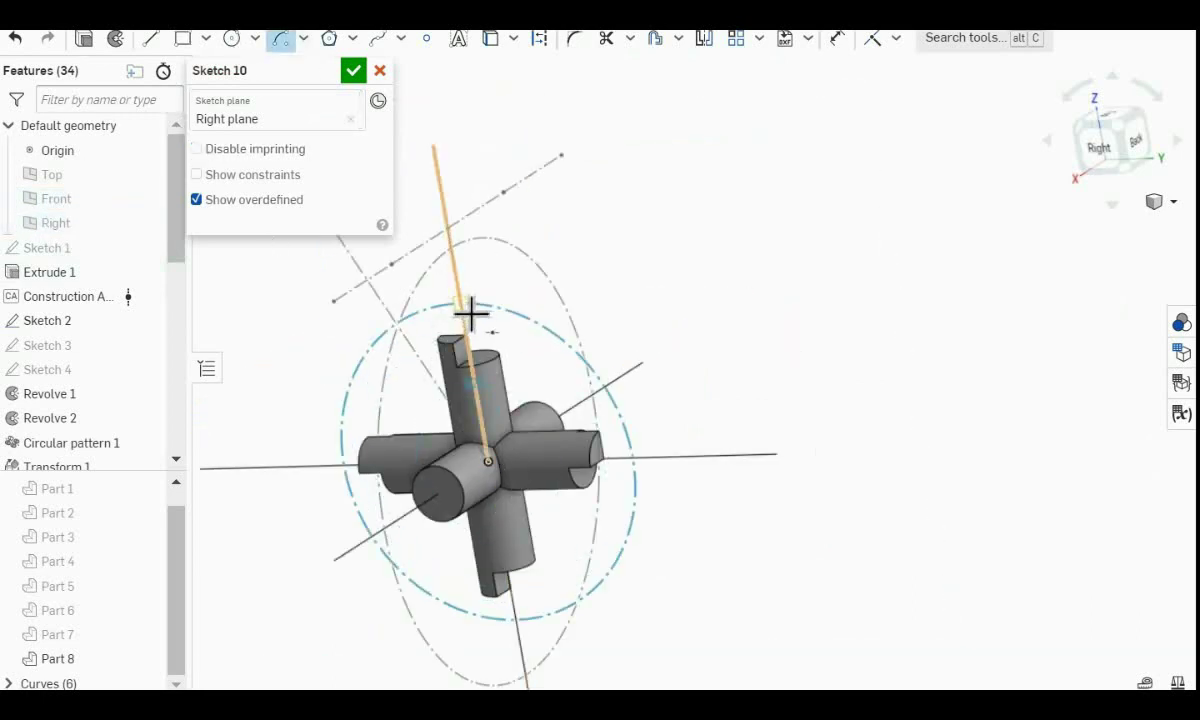
pyautogui.click(460, 303)
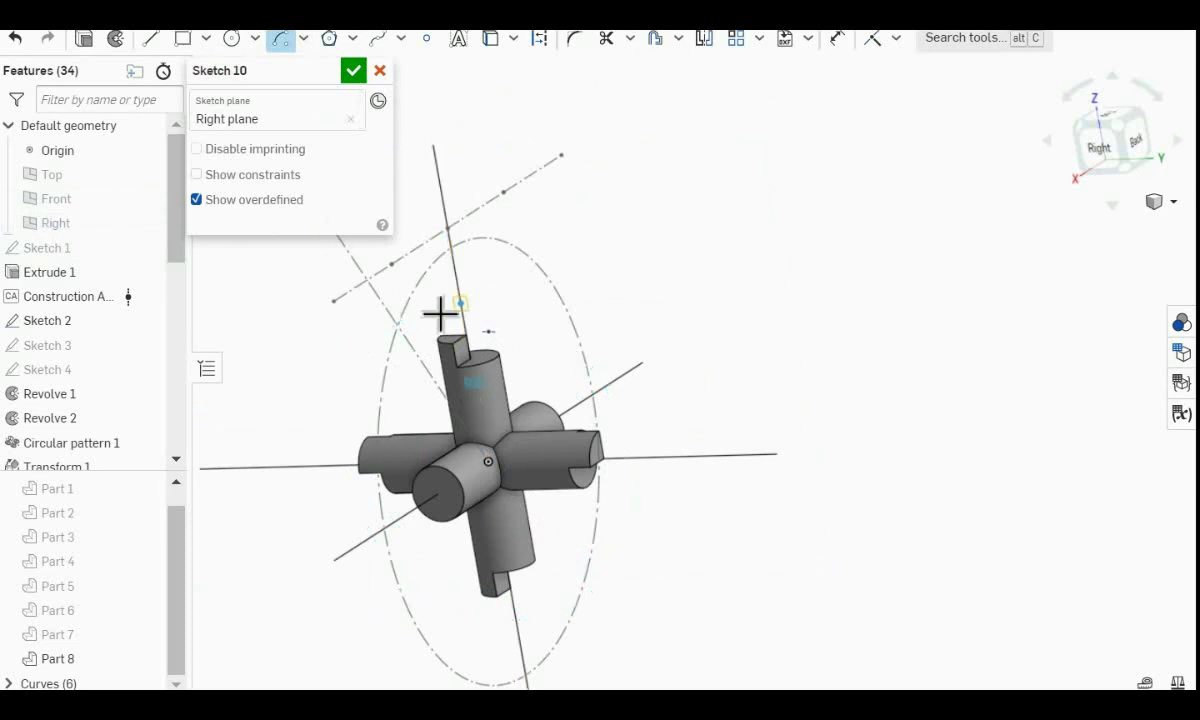
pyautogui.click(345, 466)
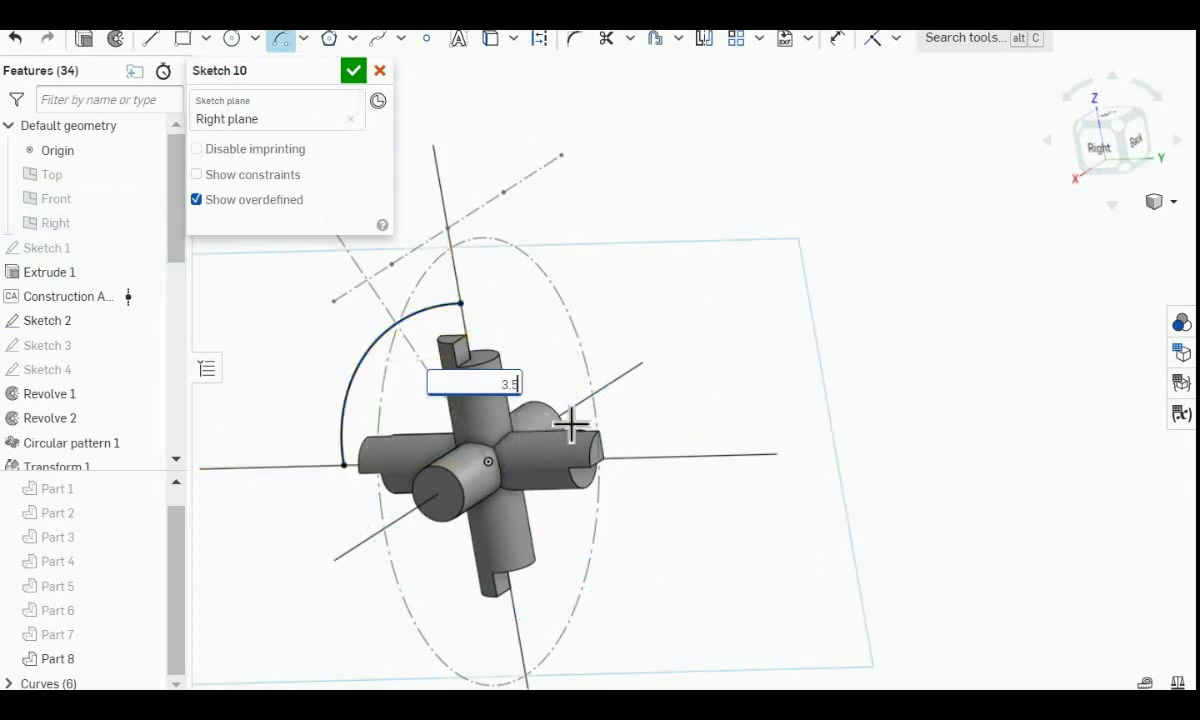
pyautogui.press('Return')
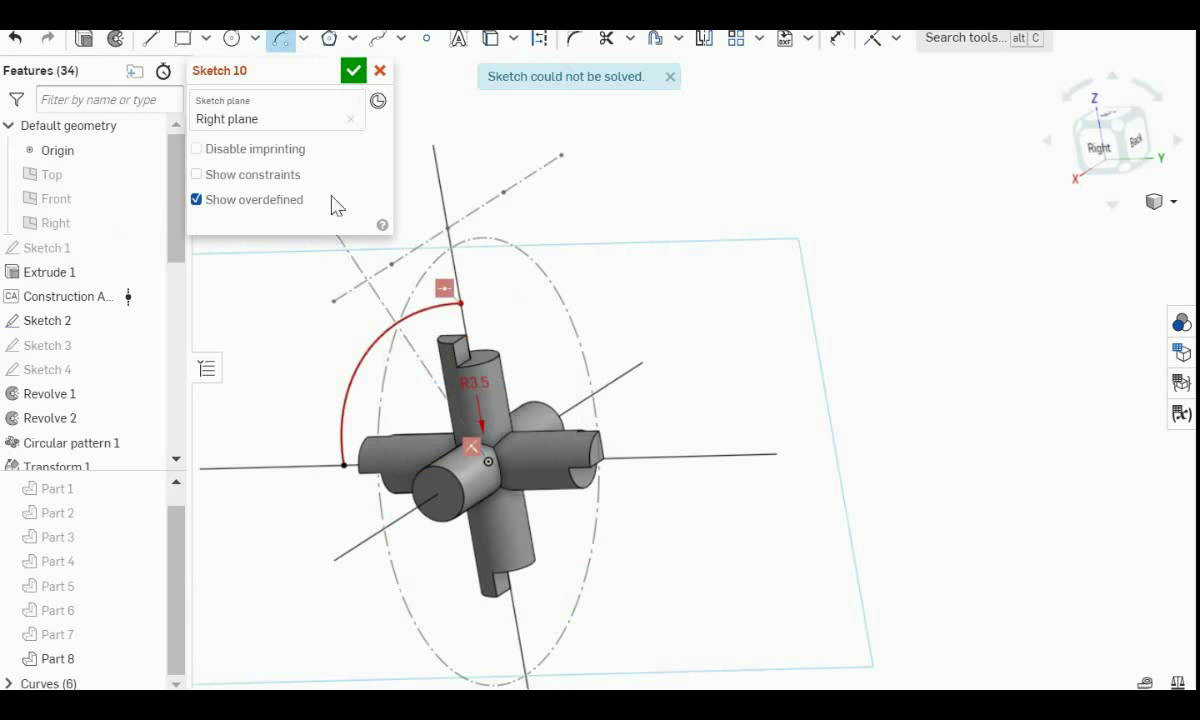
pyautogui.scroll(3, 496, 343)
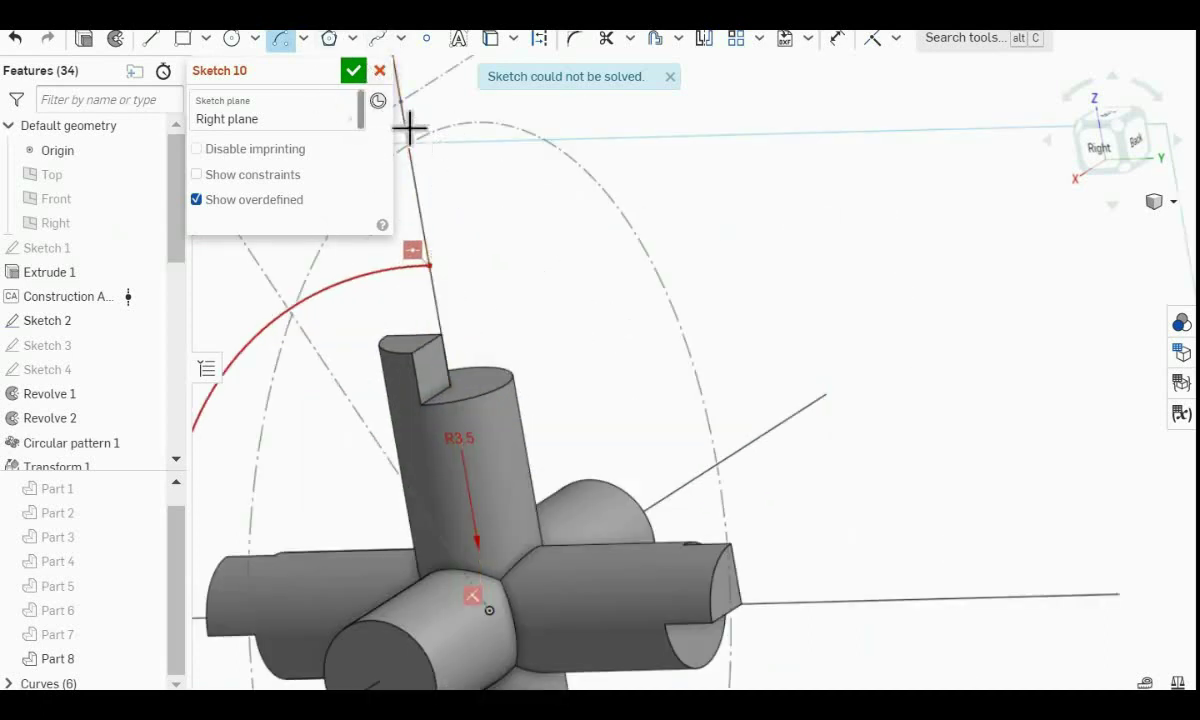
pyautogui.click(285, 44)
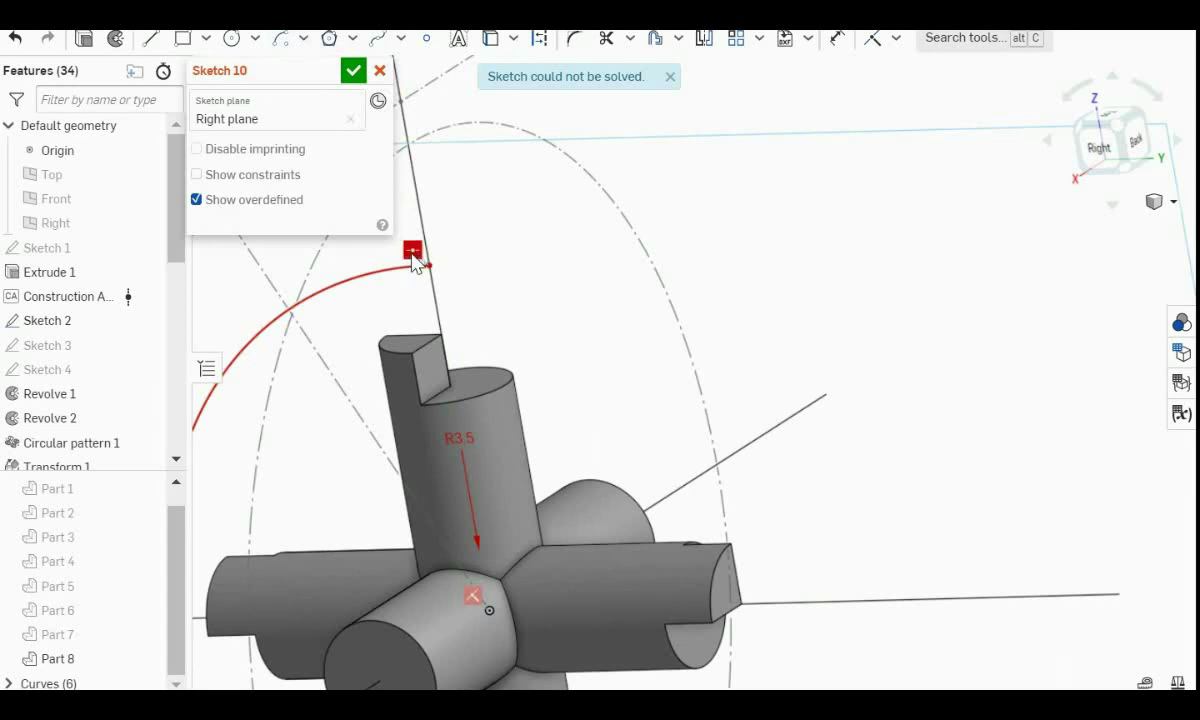
pyautogui.hotkey('ctrl', 'z')
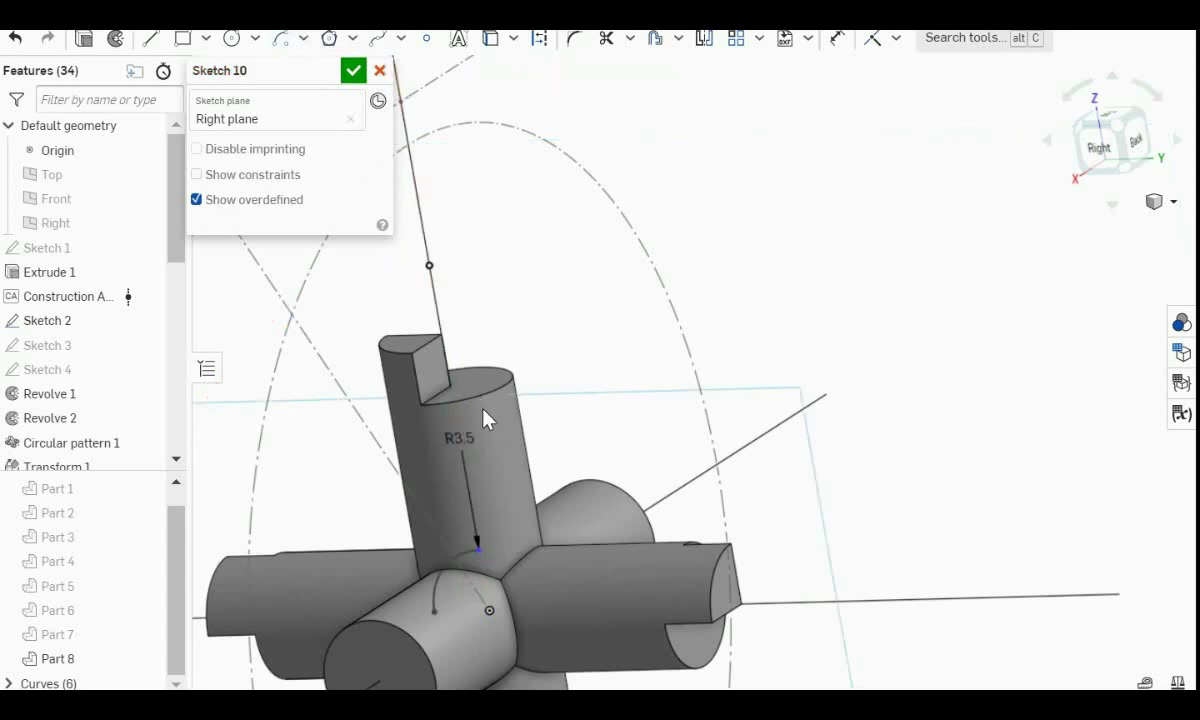
# Draw radius lines from the circle's left and top points to its centre and finish Sketch 10.
pyautogui.scroll(-2, 487, 425)
pyautogui.moveTo(585, 567); pyautogui.dragTo(540, 560, button='right')
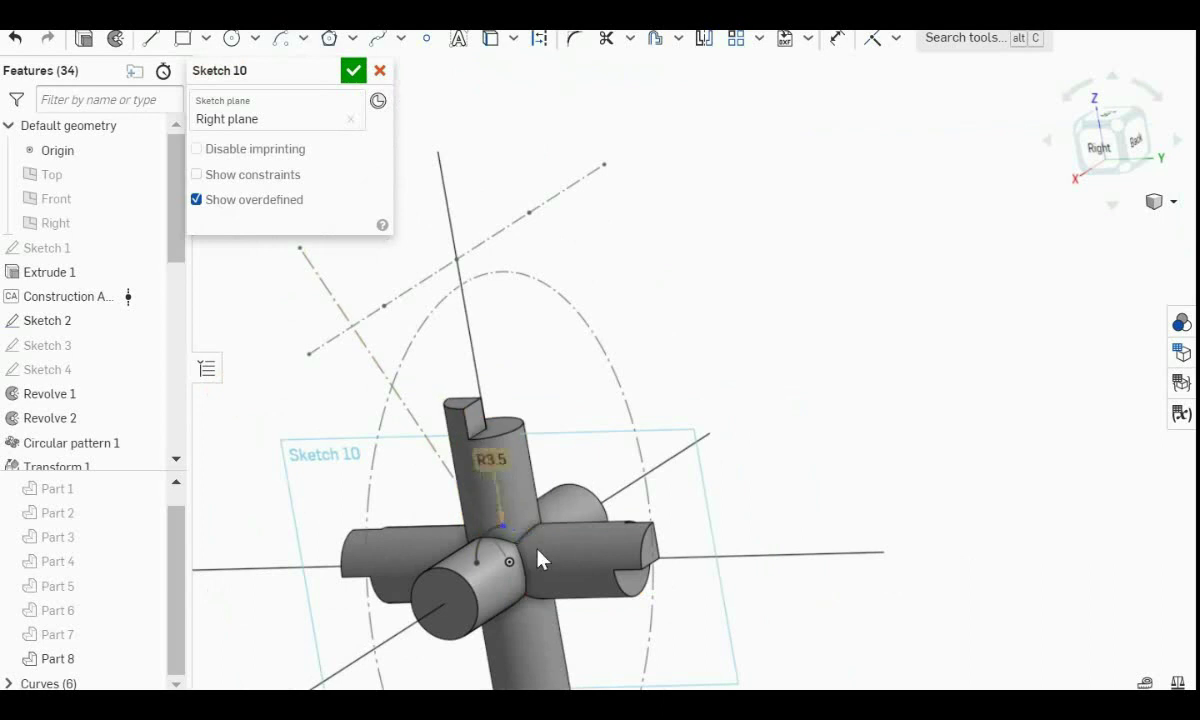
pyautogui.press('n')
pyautogui.scroll(5, 474, 595)
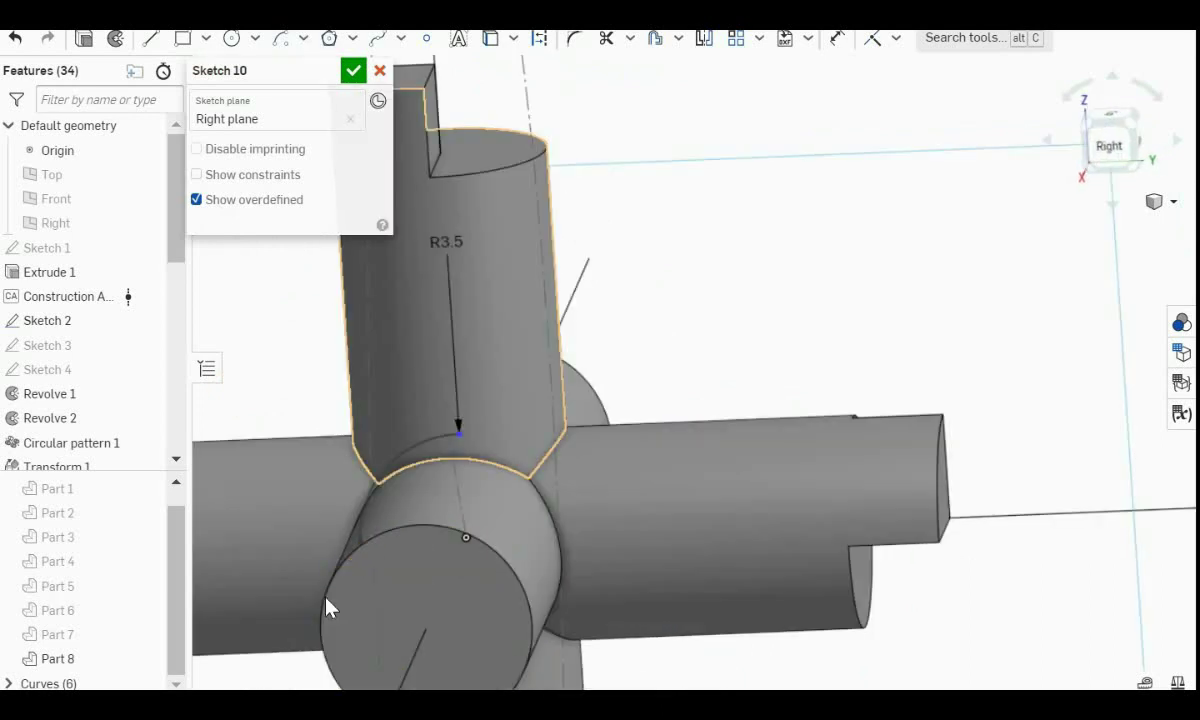
pyautogui.press('n')
pyautogui.scroll(-4, 592, 528)
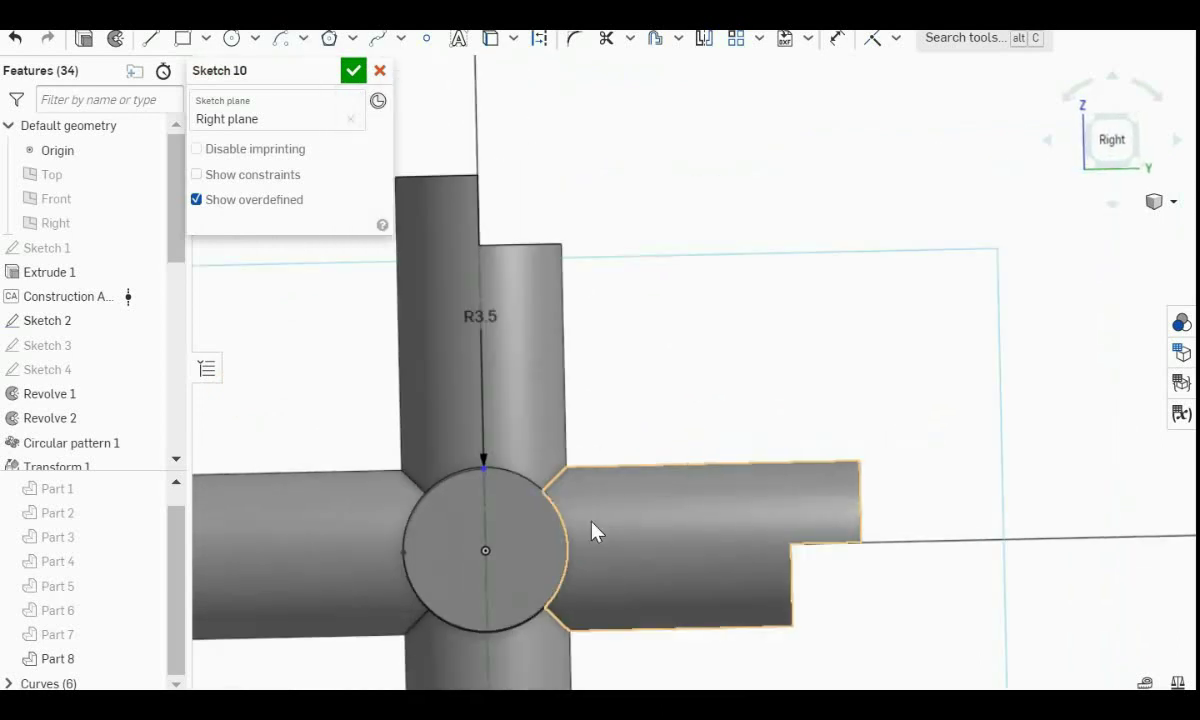
pyautogui.click(150, 38)
pyautogui.moveTo(505, 533); pyautogui.dragTo(543, 533)
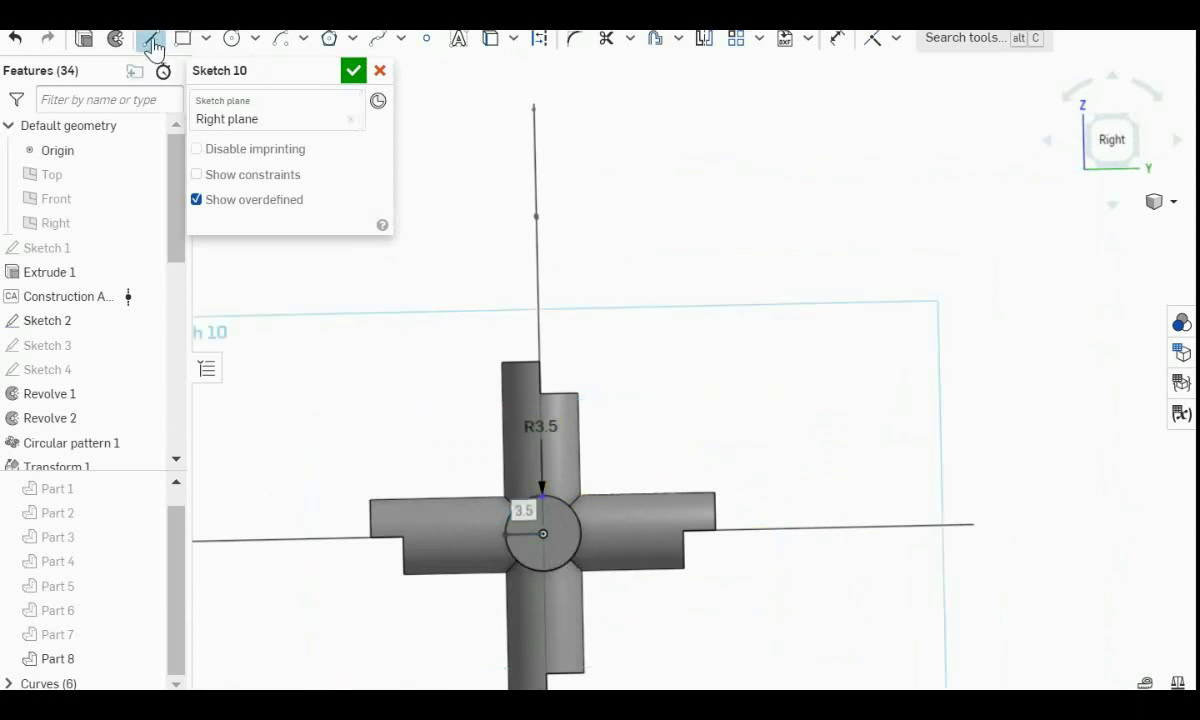
pyautogui.moveTo(557, 505)
pyautogui.mouseDown()
pyautogui.moveTo(556, 549)
pyautogui.moveTo(542, 533)
pyautogui.mouseUp()
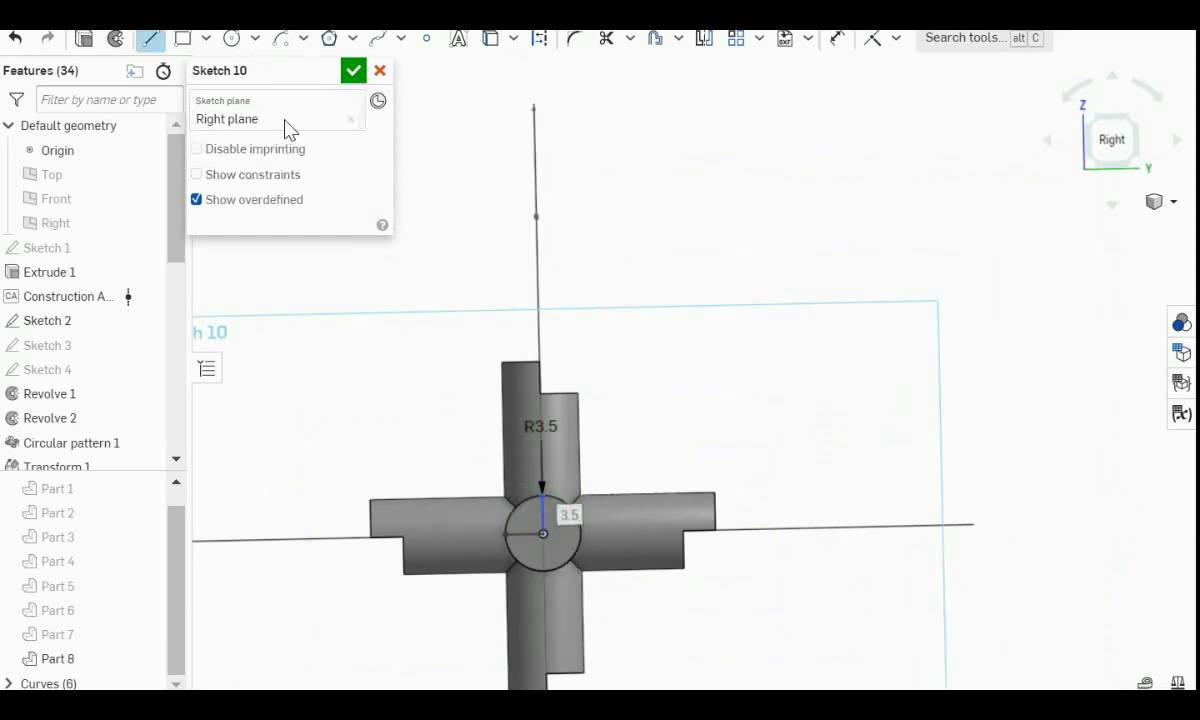
pyautogui.click(353, 72)
# Begin an extrude 32 mm deep, symmetric, adding material into Part 8.
pyautogui.scroll(-3, 605, 415)
pyautogui.hotkey('shift', '7')
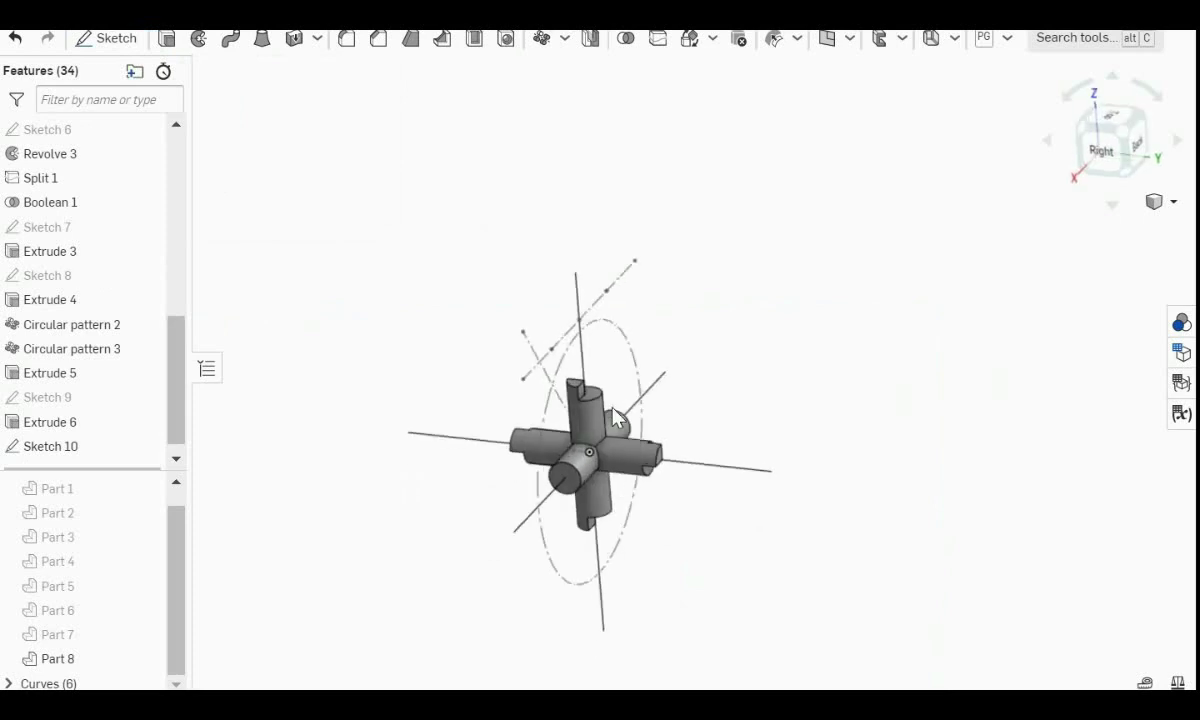
pyautogui.click(172, 44)
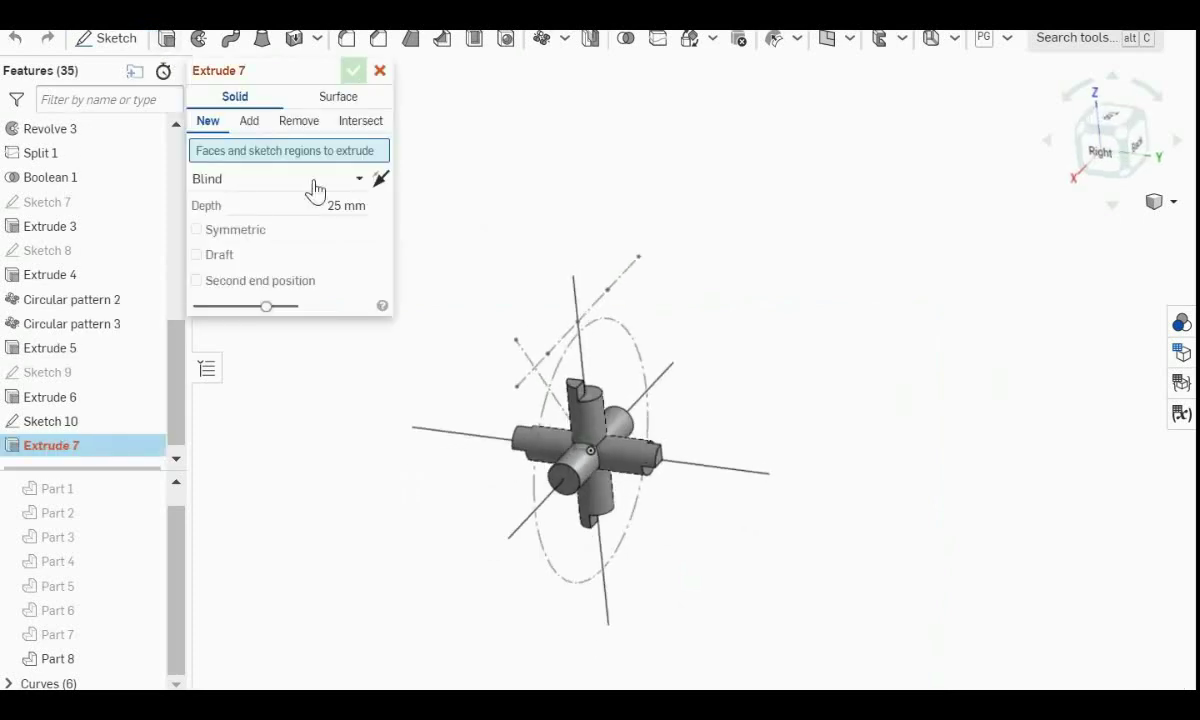
pyautogui.click(343, 204)
pyautogui.write('32')
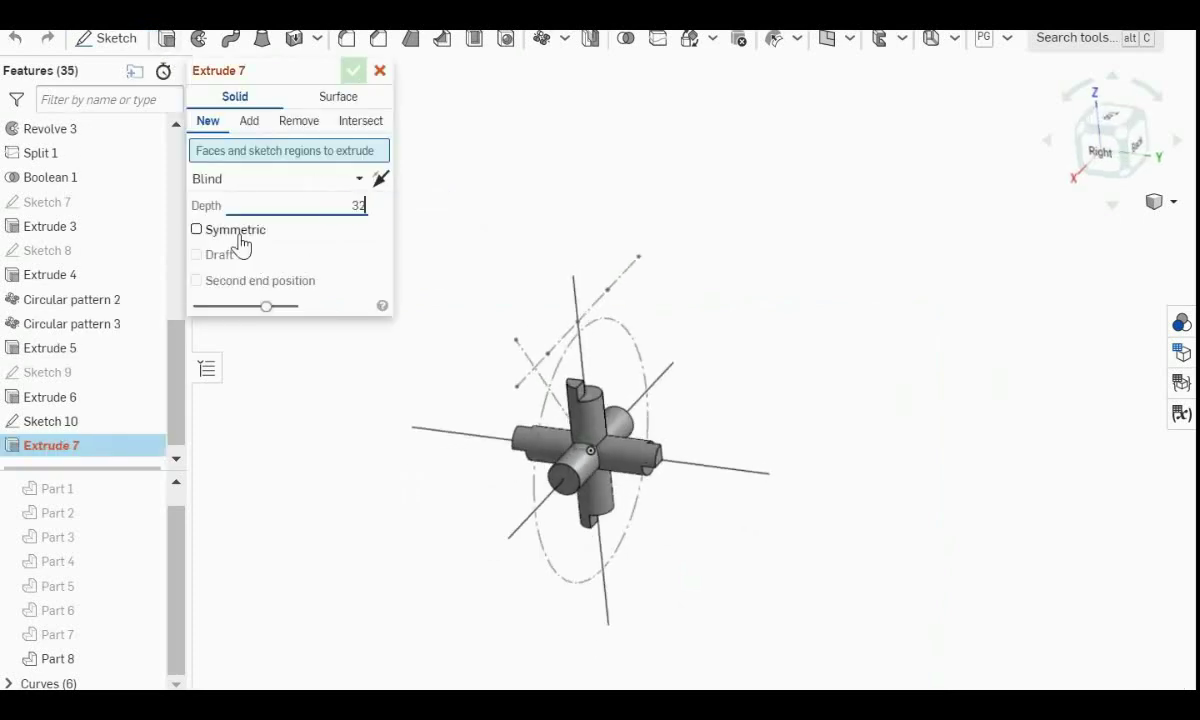
pyautogui.click(236, 232)
pyautogui.click(316, 131)
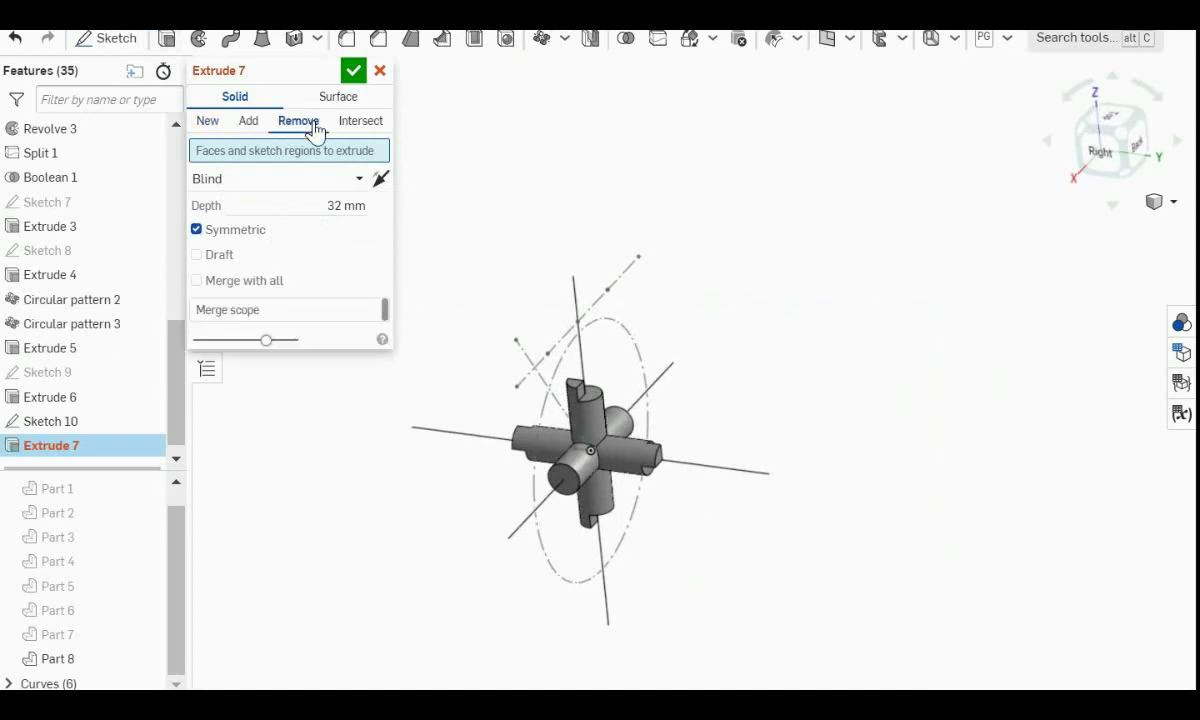
pyautogui.click(277, 312)
pyautogui.click(597, 440)
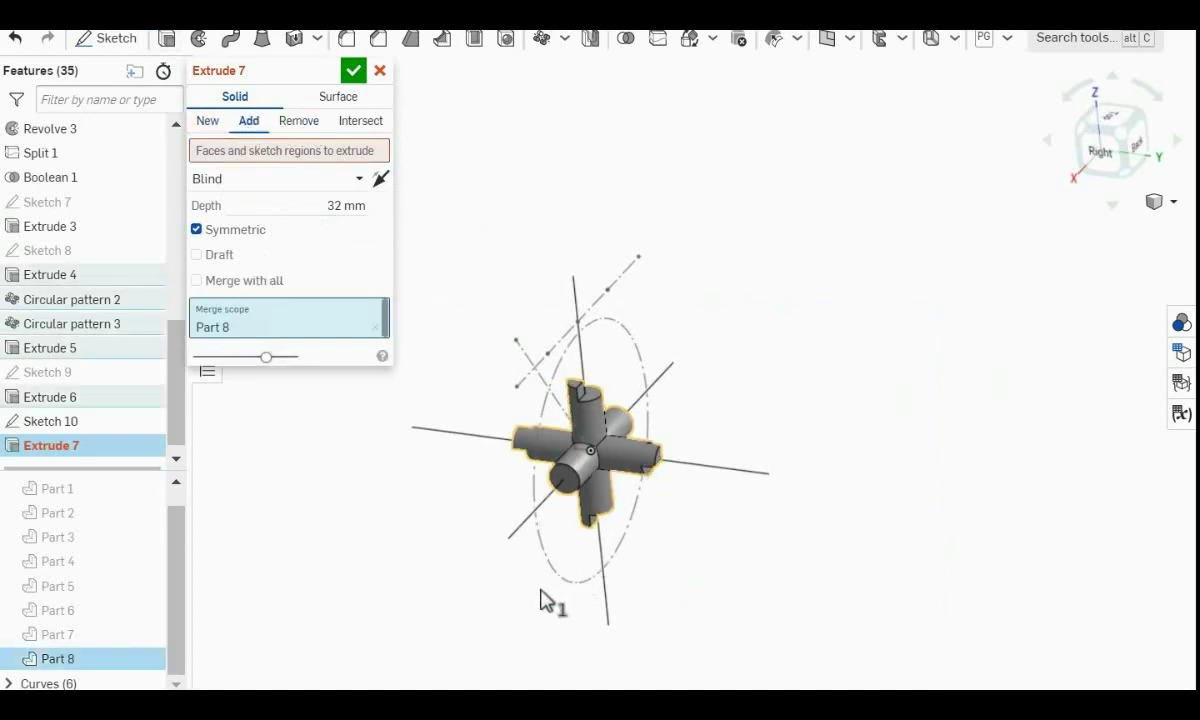
# Extrude Sketch 10's regions, confirm Extrude 7, and begin a new sketch.
pyautogui.click(282, 150)
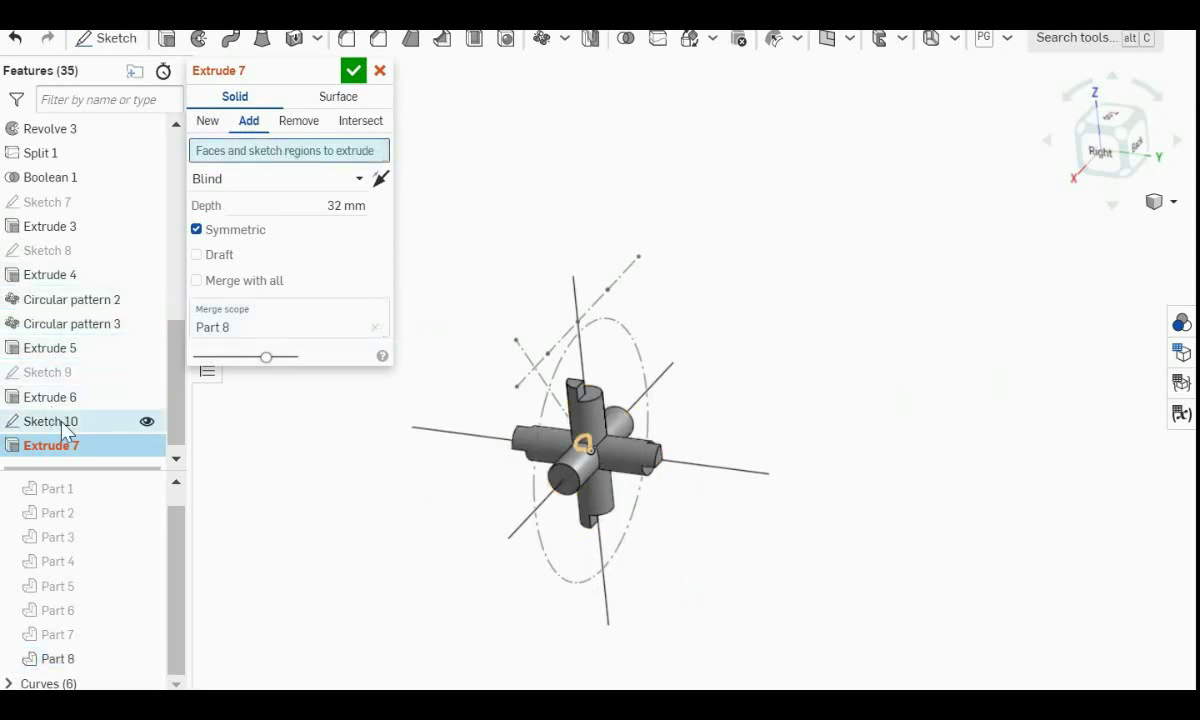
pyautogui.click(65, 425)
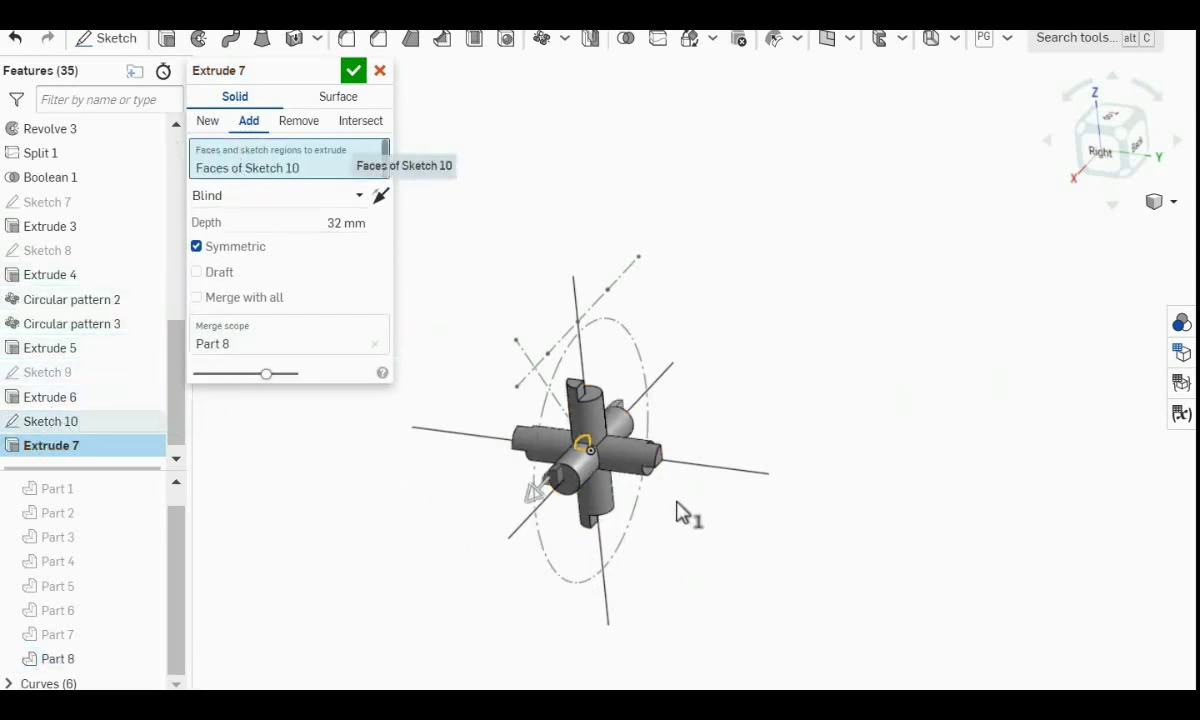
pyautogui.moveTo(703, 413); pyautogui.dragTo(702, 437, button='right')
pyautogui.press('f')
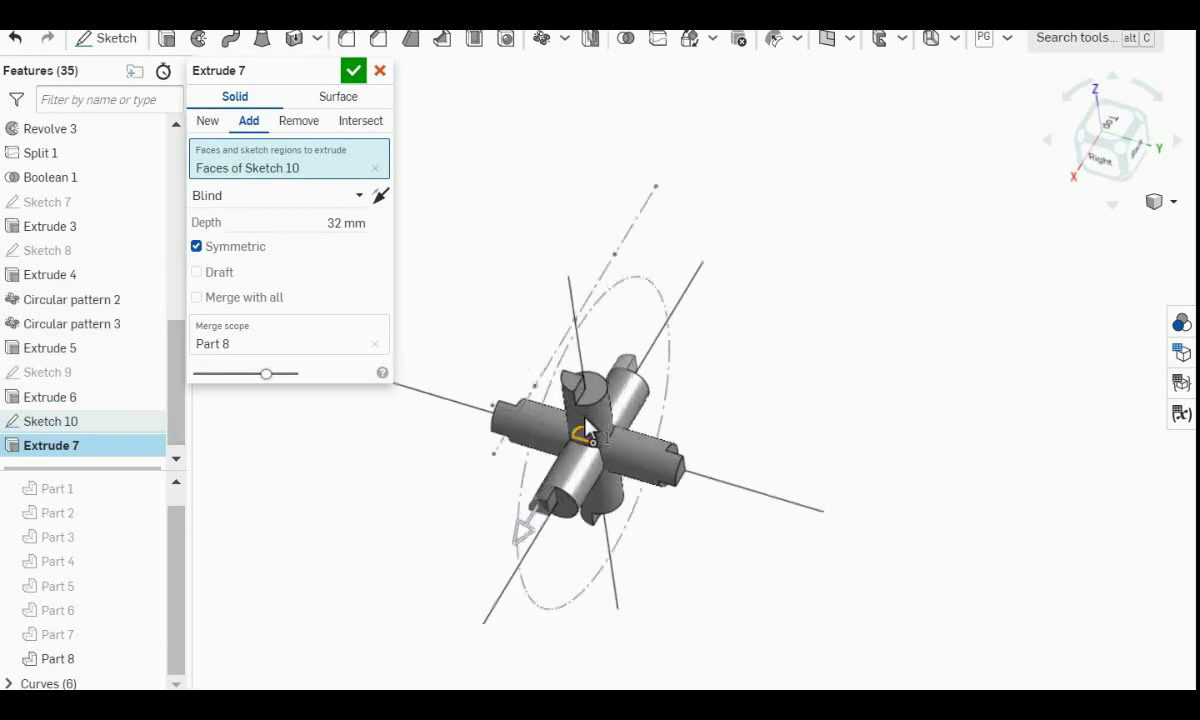
pyautogui.click(353, 70)
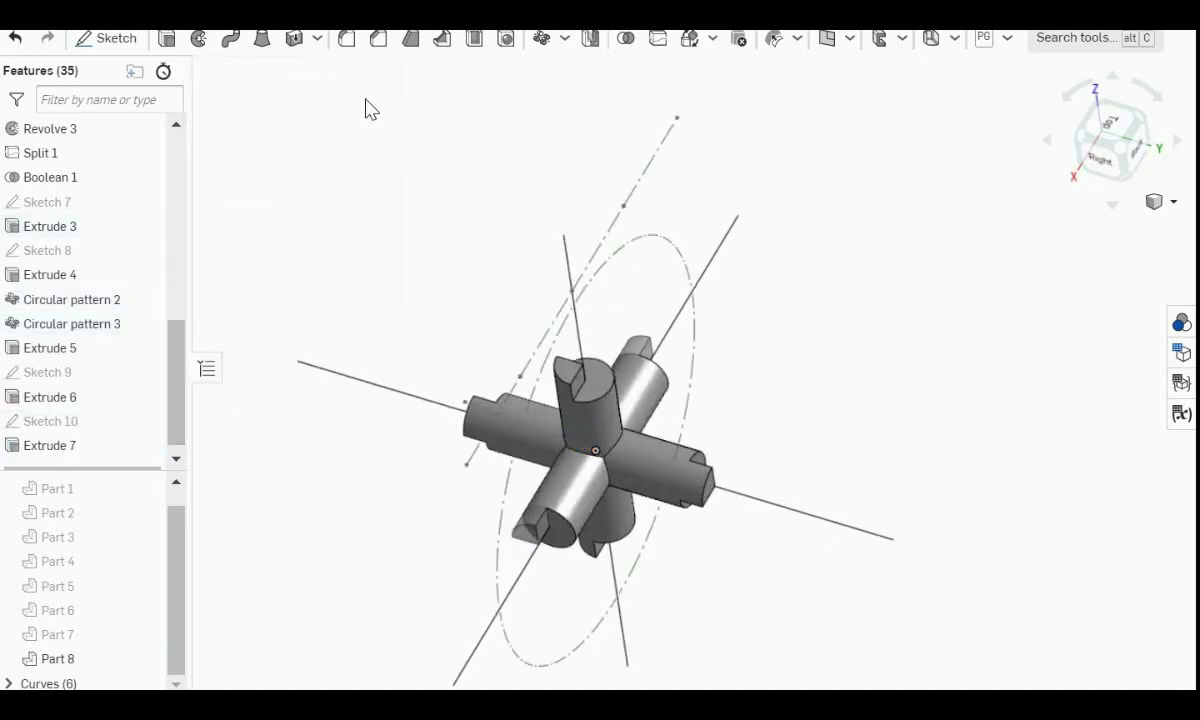
pyautogui.moveTo(900, 383)
pyautogui.mouseDown(button='right')
pyautogui.moveTo(876, 362)
pyautogui.moveTo(844, 375)
pyautogui.moveTo(893, 376)
pyautogui.moveTo(880, 372)
pyautogui.mouseUp(button='right')
pyautogui.click(110, 40)
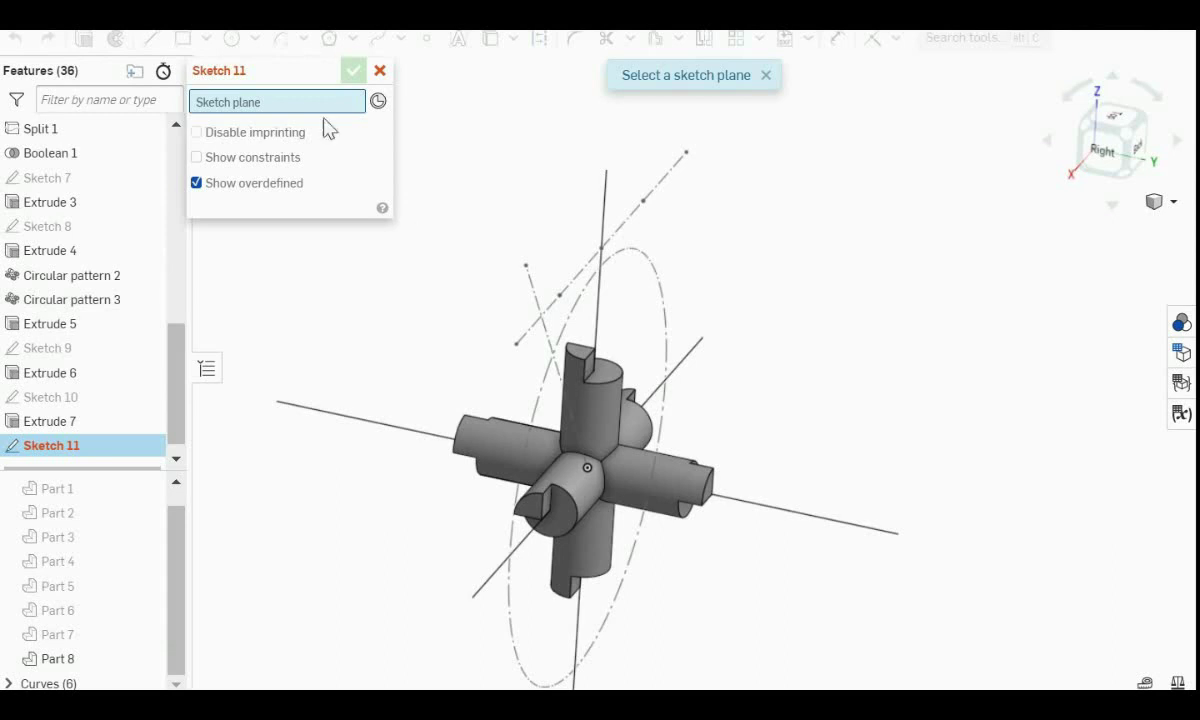
# Draw a 3 mm diameter circle at the origin on the Front plane and finish Sketch 11.
pyautogui.moveTo(172, 350); pyautogui.dragTo(107, 177)
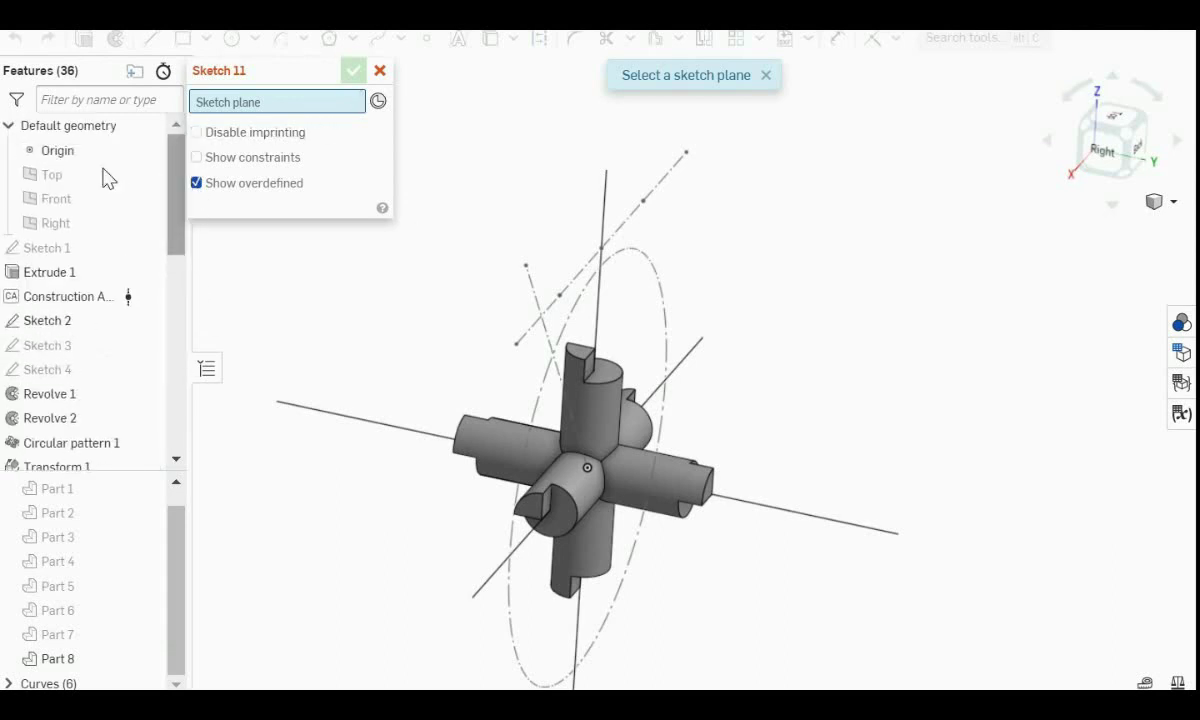
pyautogui.click(52, 203)
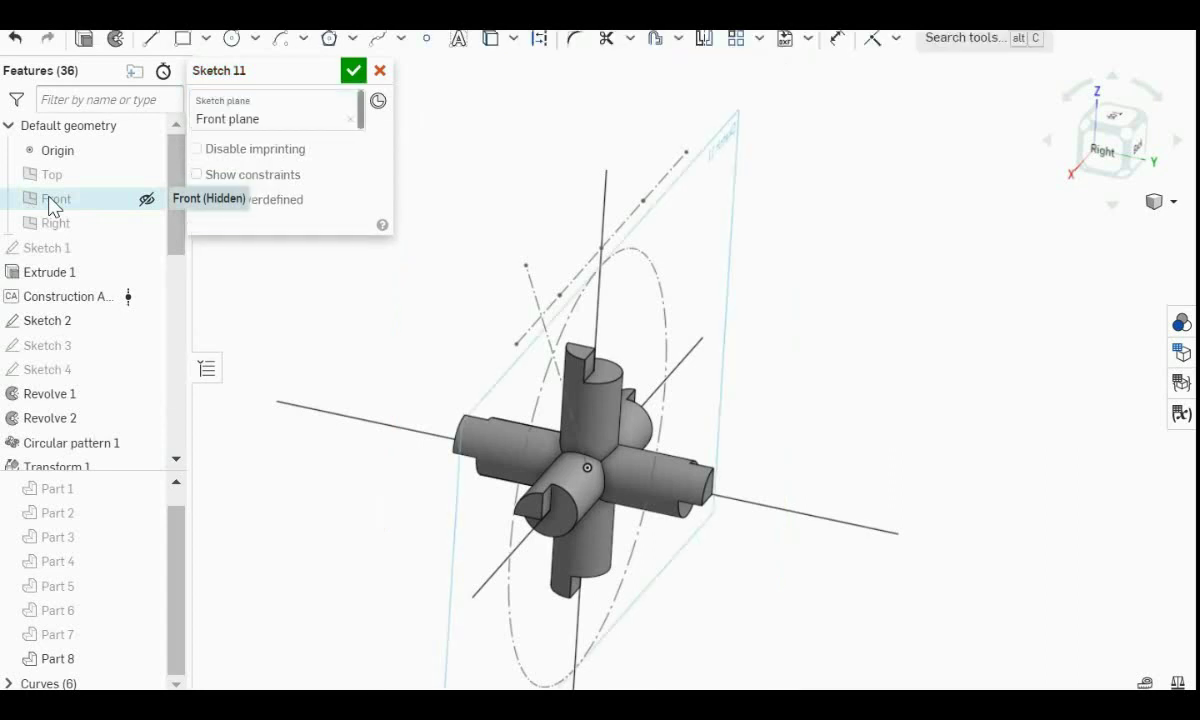
pyautogui.click(221, 206)
pyautogui.press('n')
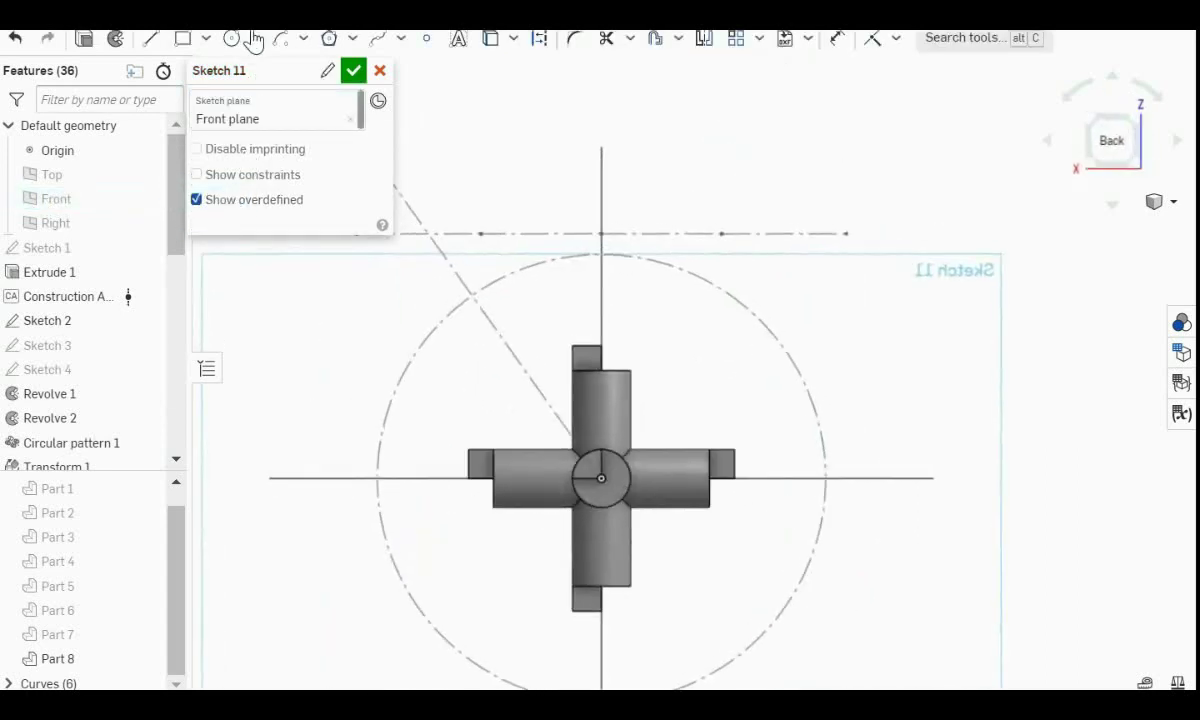
pyautogui.click(233, 40)
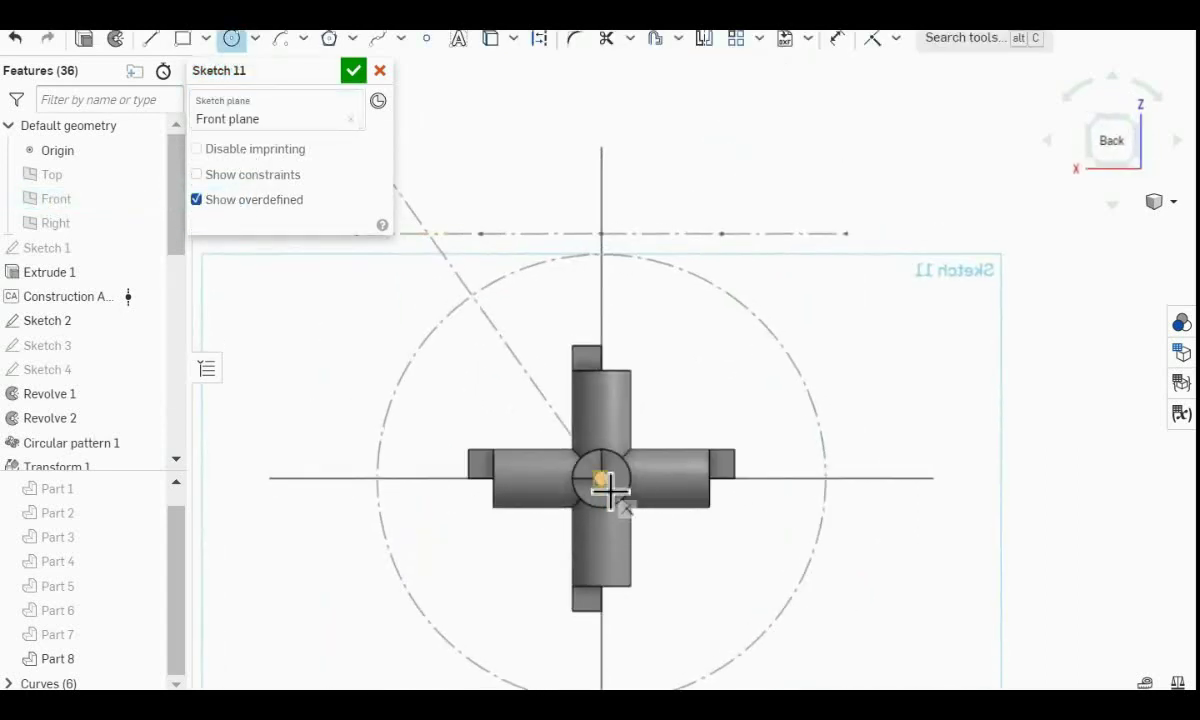
pyautogui.click(609, 489)
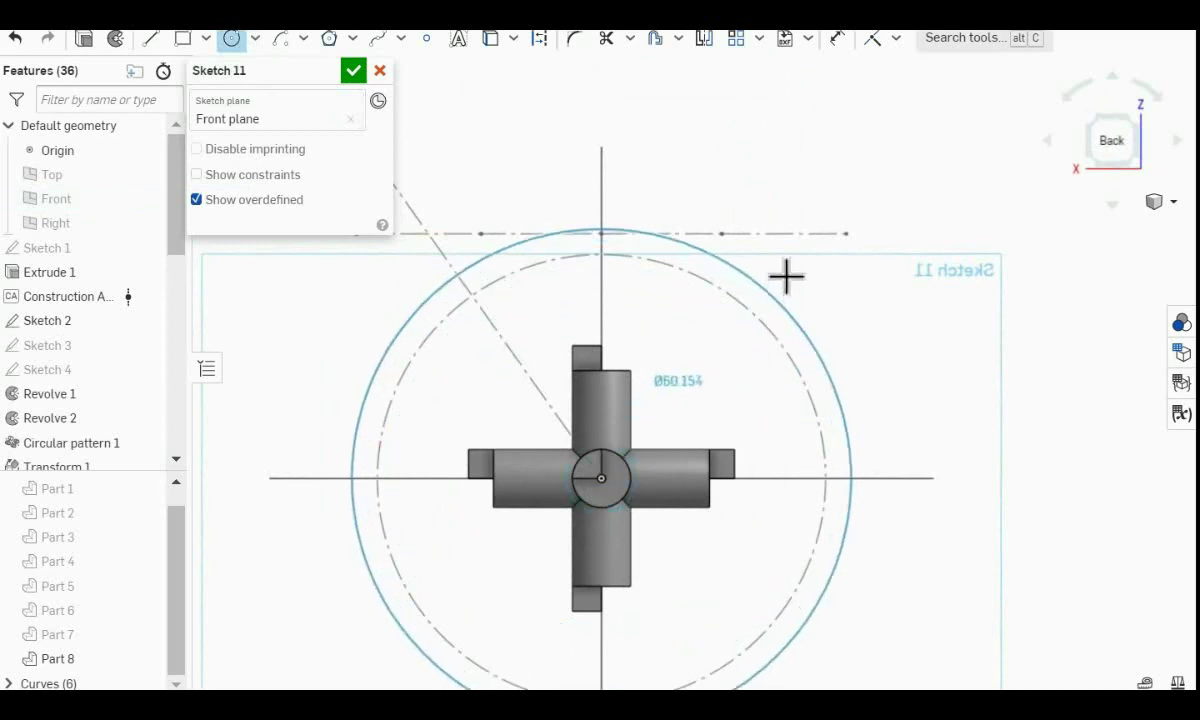
pyautogui.click(694, 415)
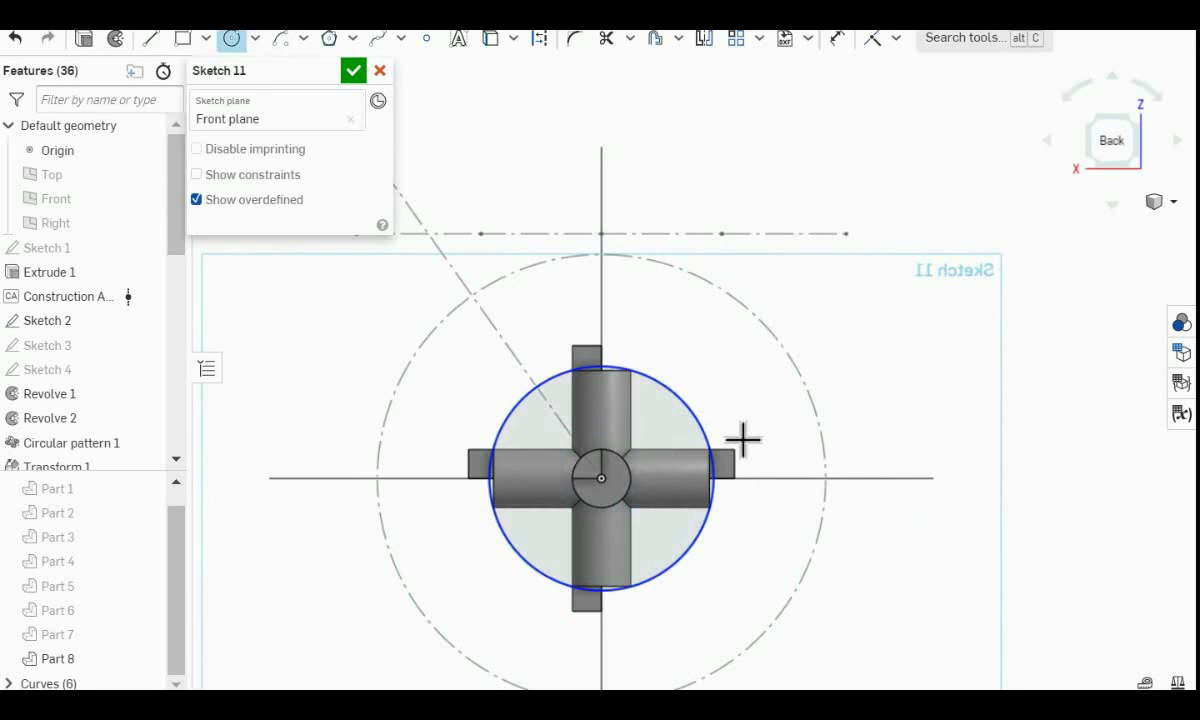
pyautogui.write('3')
pyautogui.press('Return')
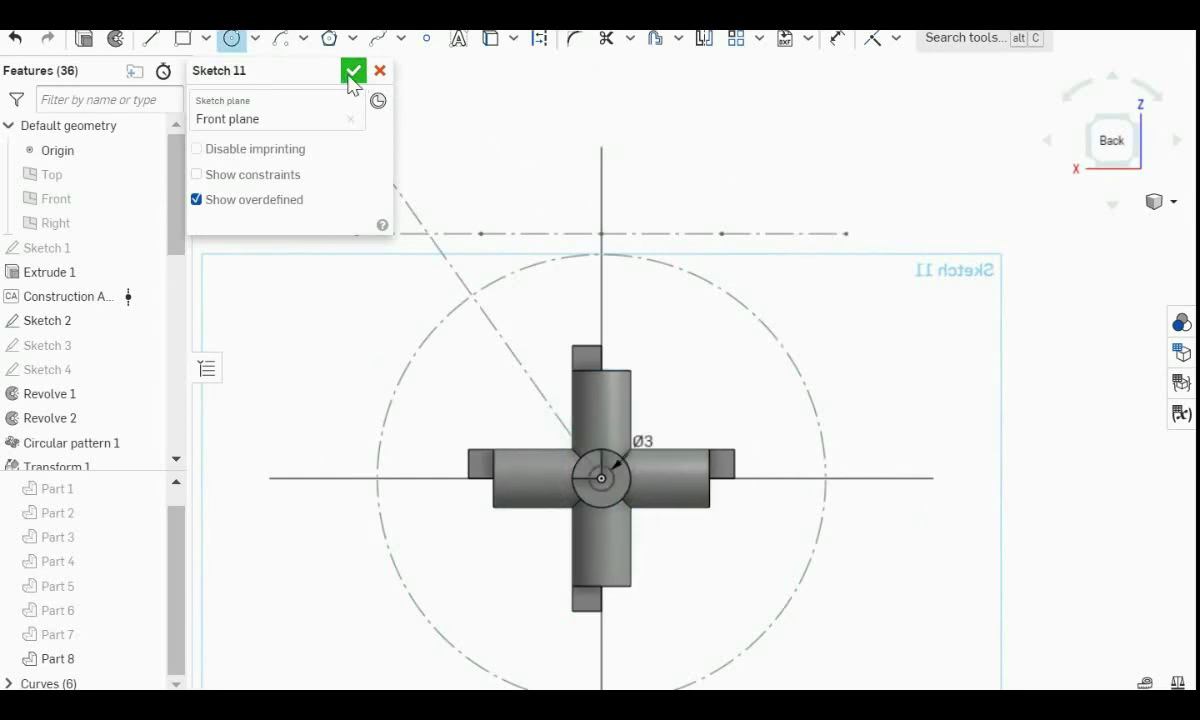
pyautogui.click(352, 70)
pyautogui.moveTo(803, 356); pyautogui.dragTo(763, 388, button='right')
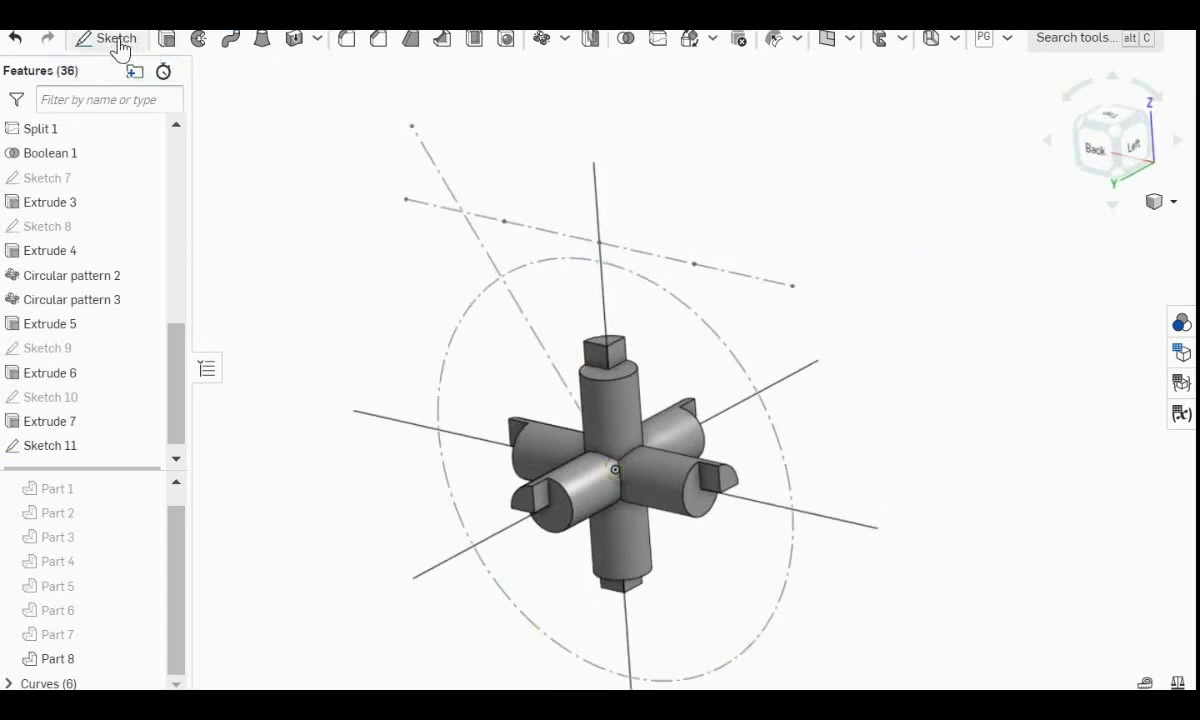
# Cut Sketch 11's Ø3 circle through all, symmetrically, as Extrude 8.
pyautogui.click(166, 39)
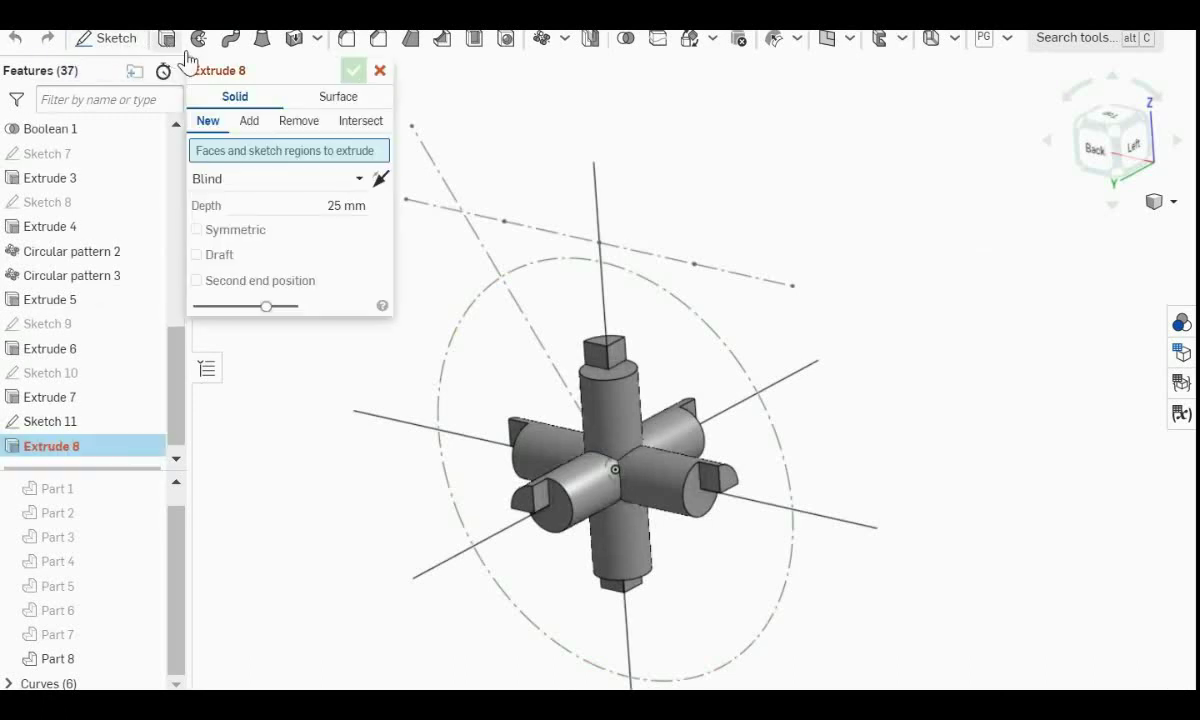
pyautogui.click(291, 185)
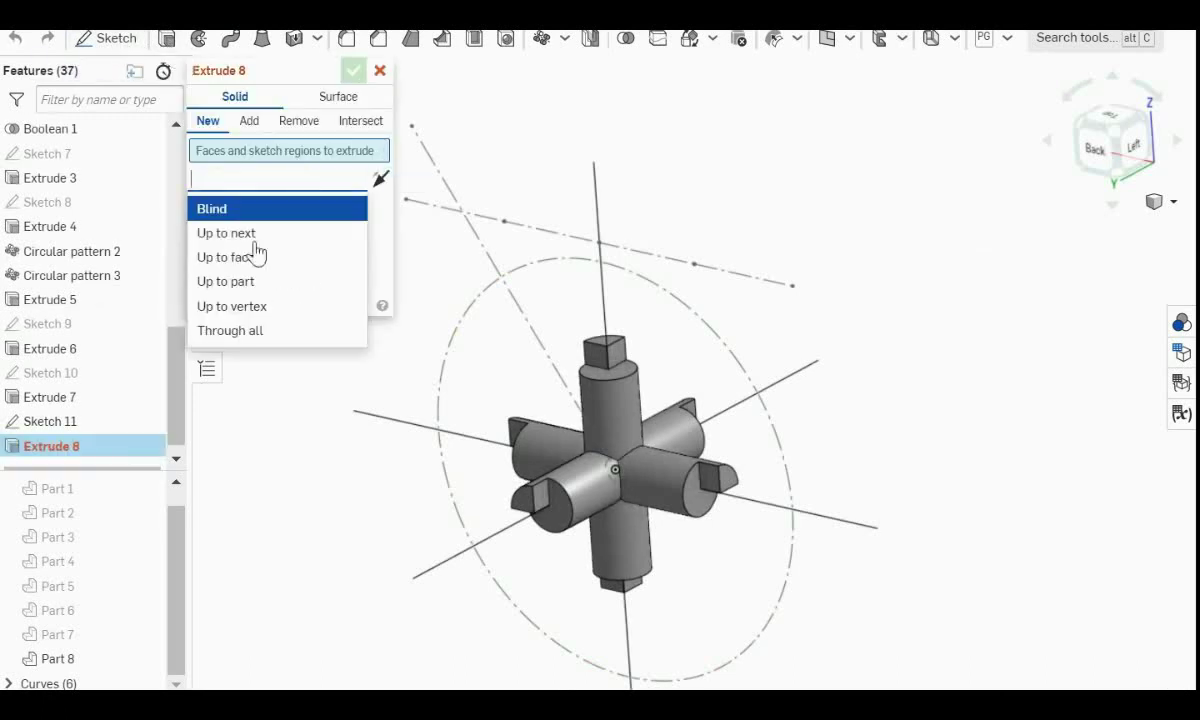
pyautogui.click(276, 330)
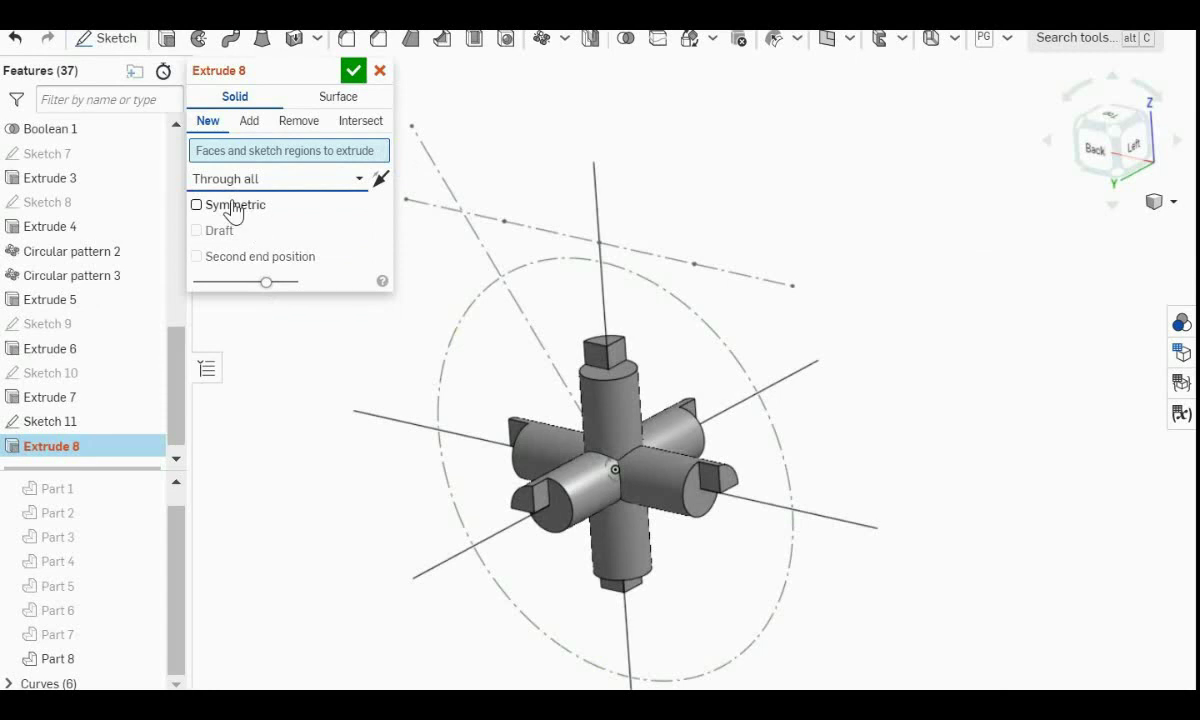
pyautogui.click(230, 205)
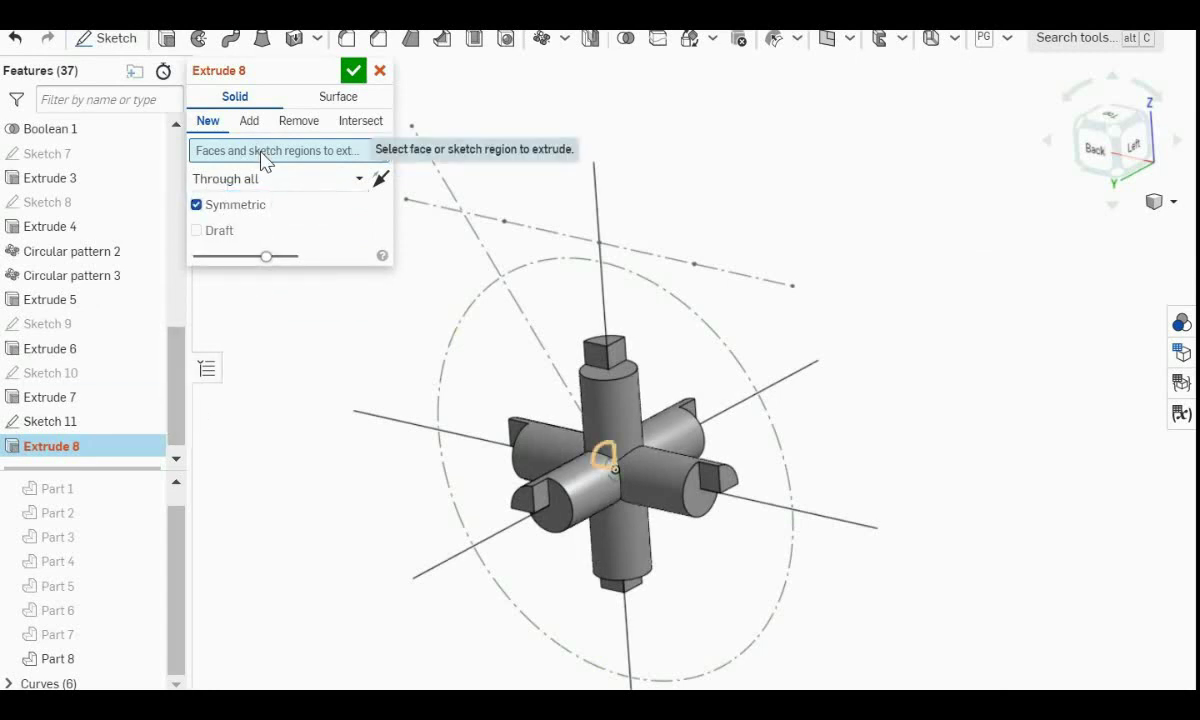
pyautogui.click(66, 428)
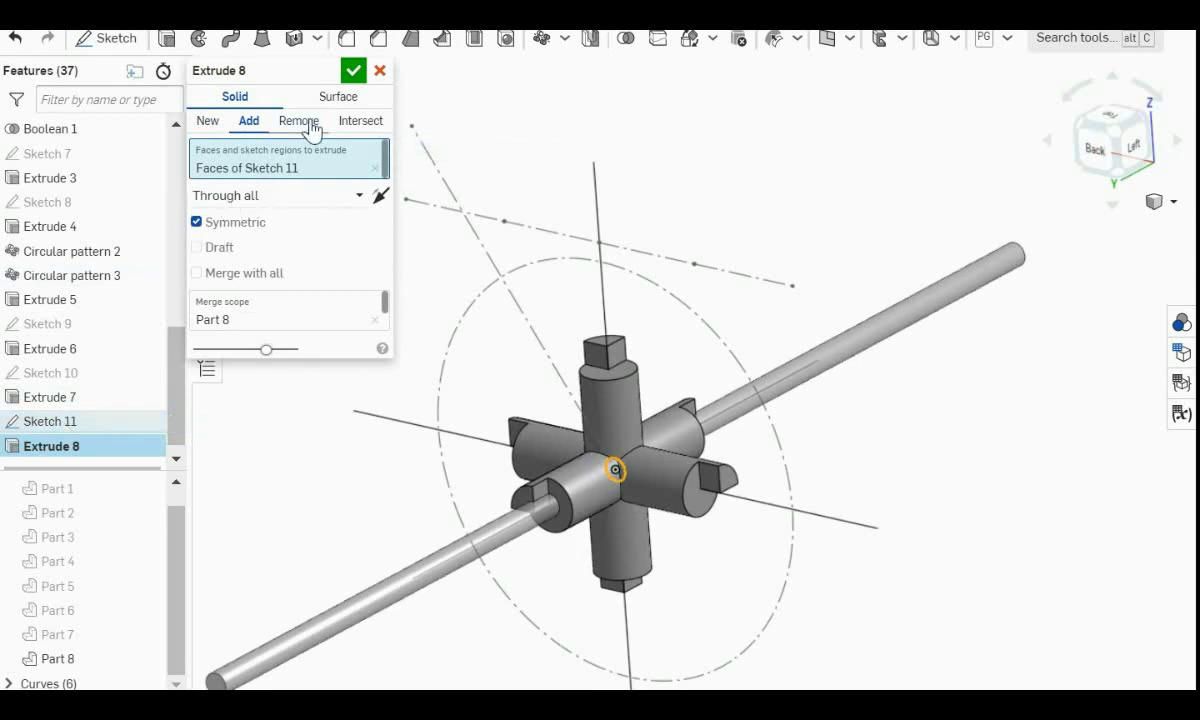
pyautogui.press('n')
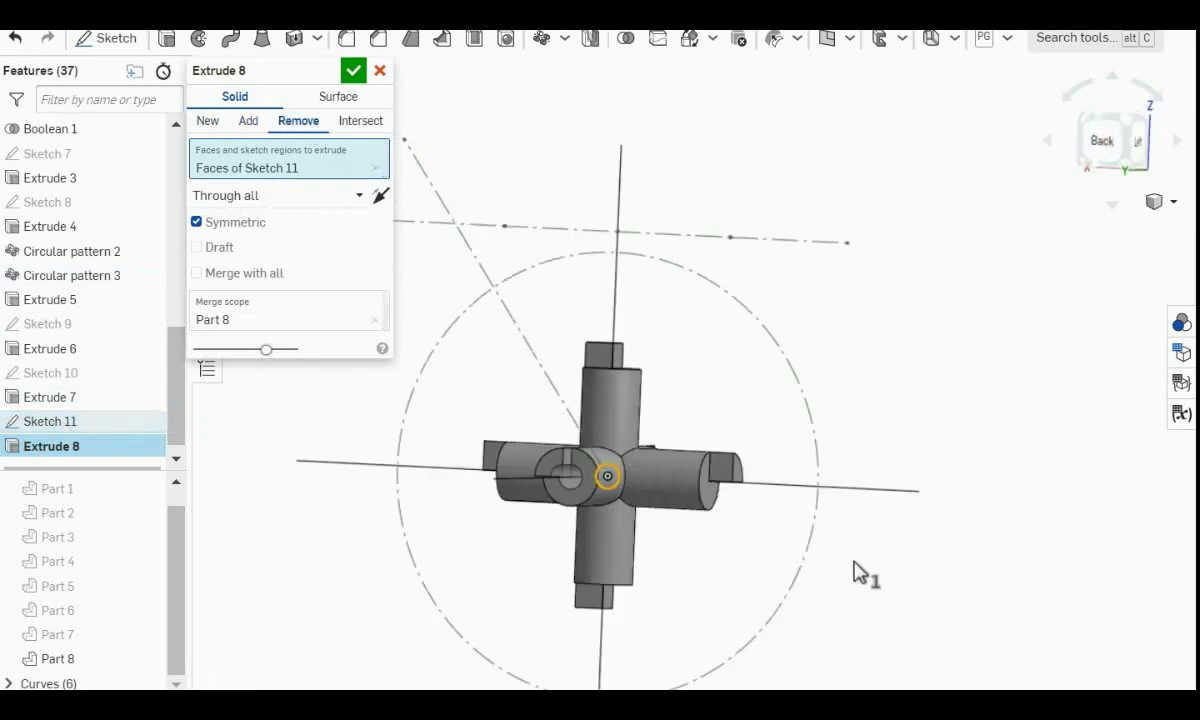
pyautogui.click(356, 72)
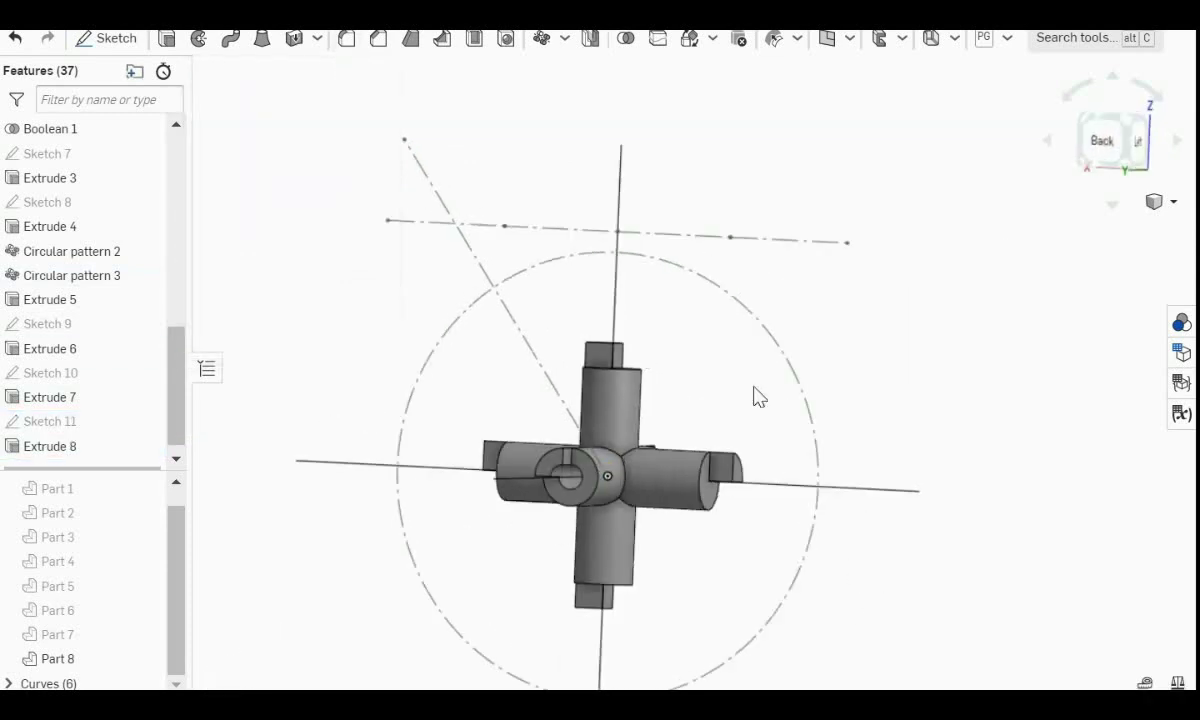
pyautogui.moveTo(691, 509); pyautogui.dragTo(675, 543, button='right')
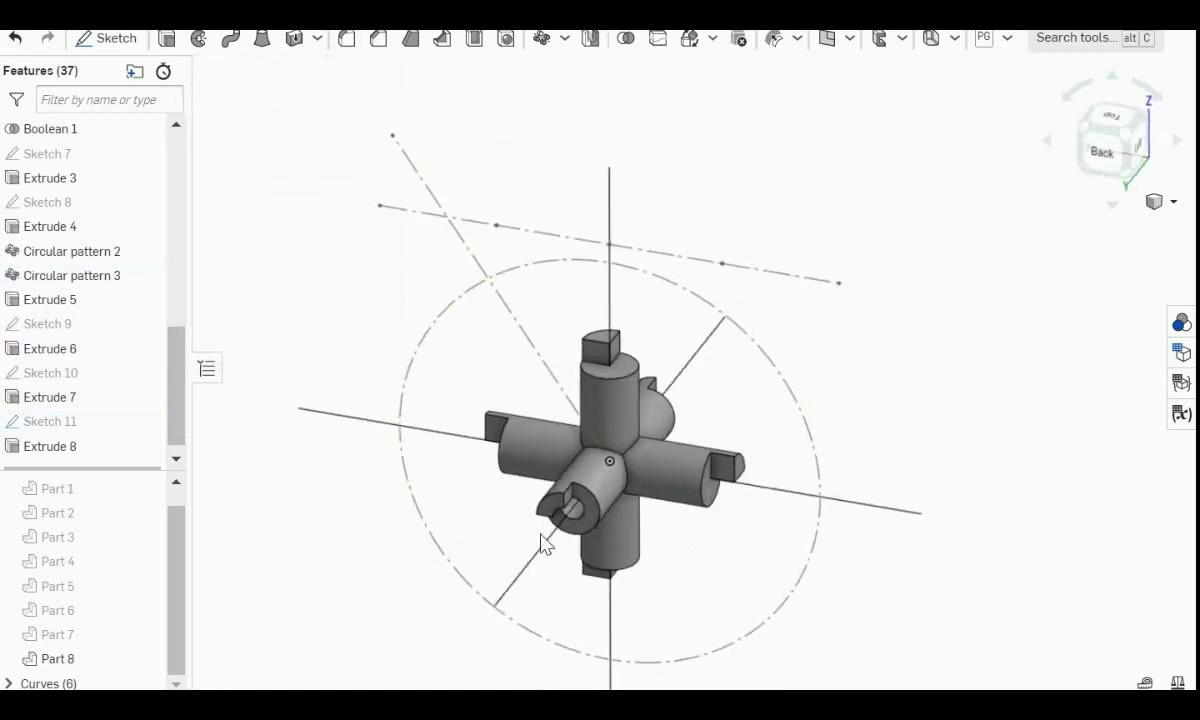
# Feature-pattern the Extrude 8 cut four times around the vertical axis, removing material.
pyautogui.click(540, 42)
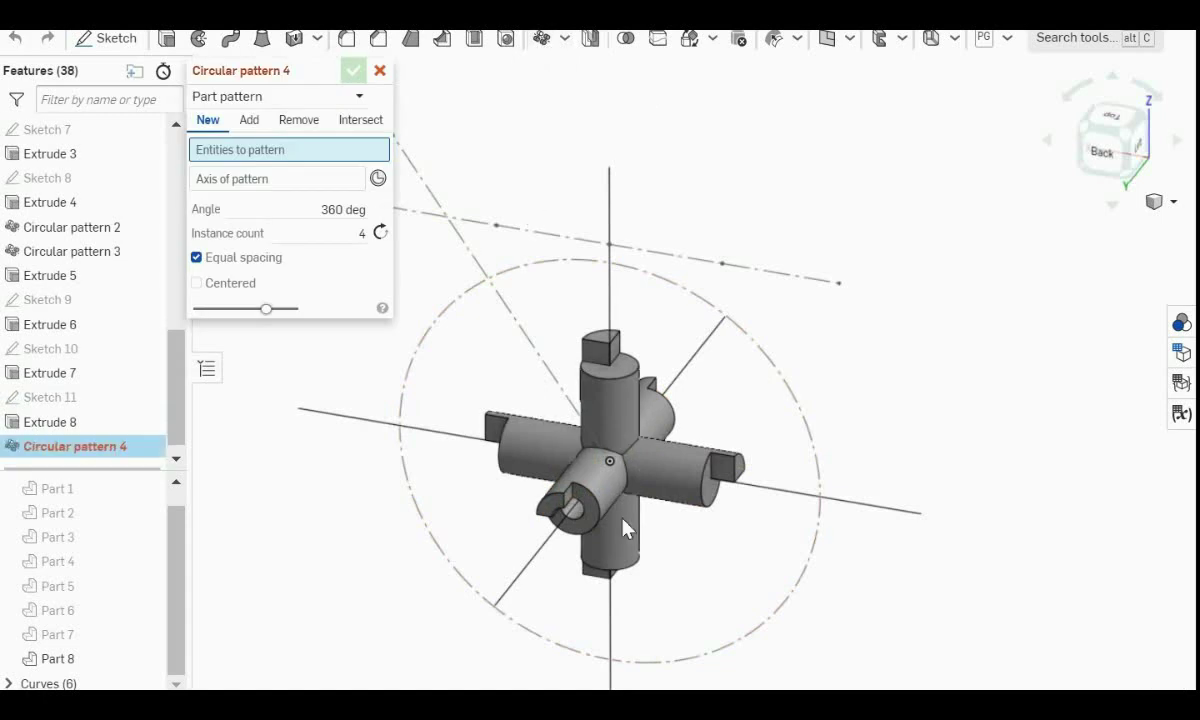
pyautogui.moveTo(710, 512); pyautogui.dragTo(628, 497, button='right')
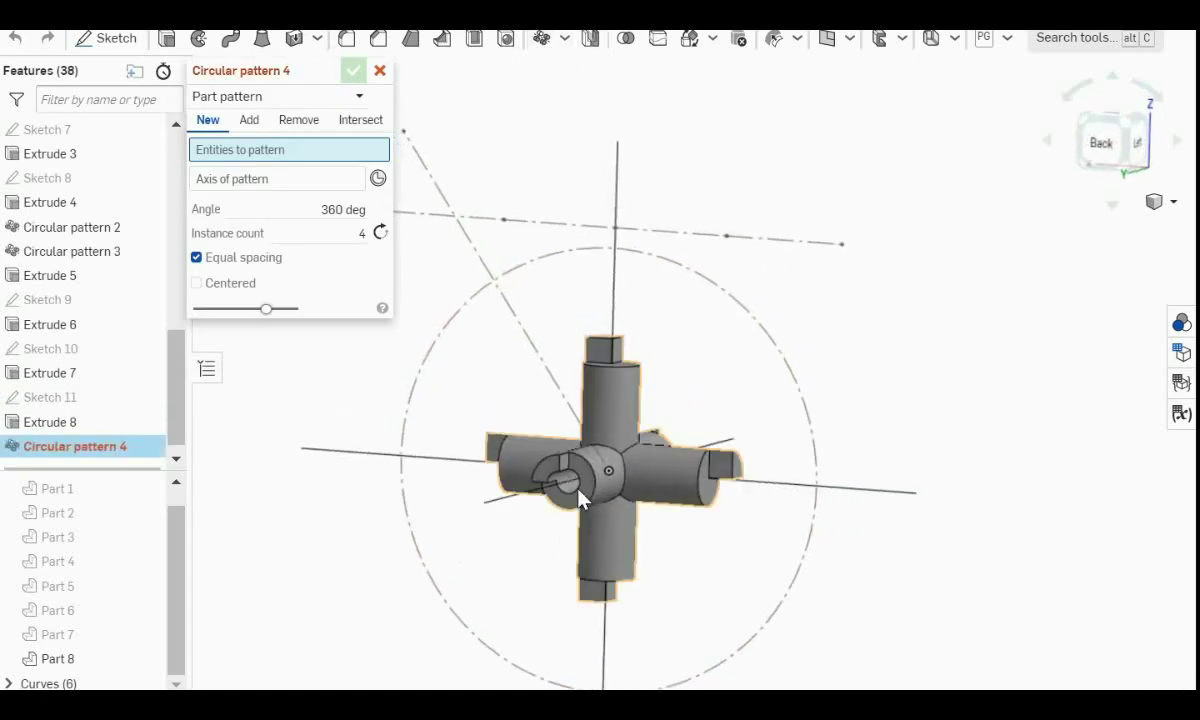
pyautogui.scroll(5, 566, 482)
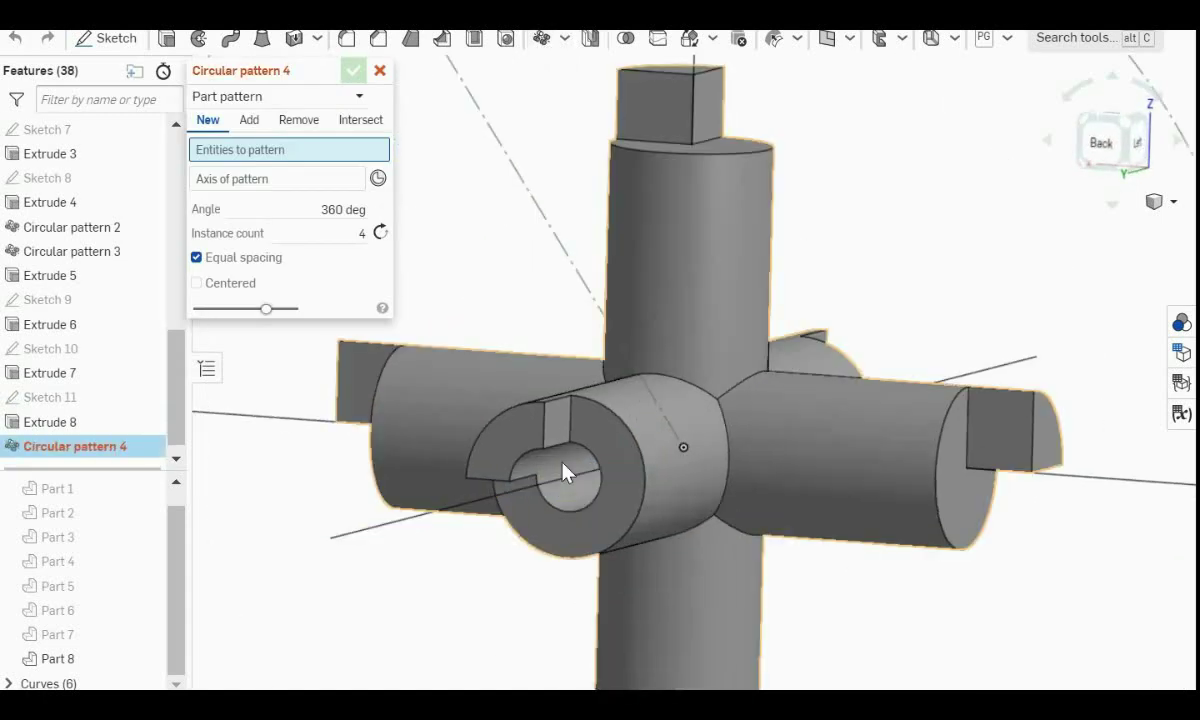
pyautogui.click(299, 120)
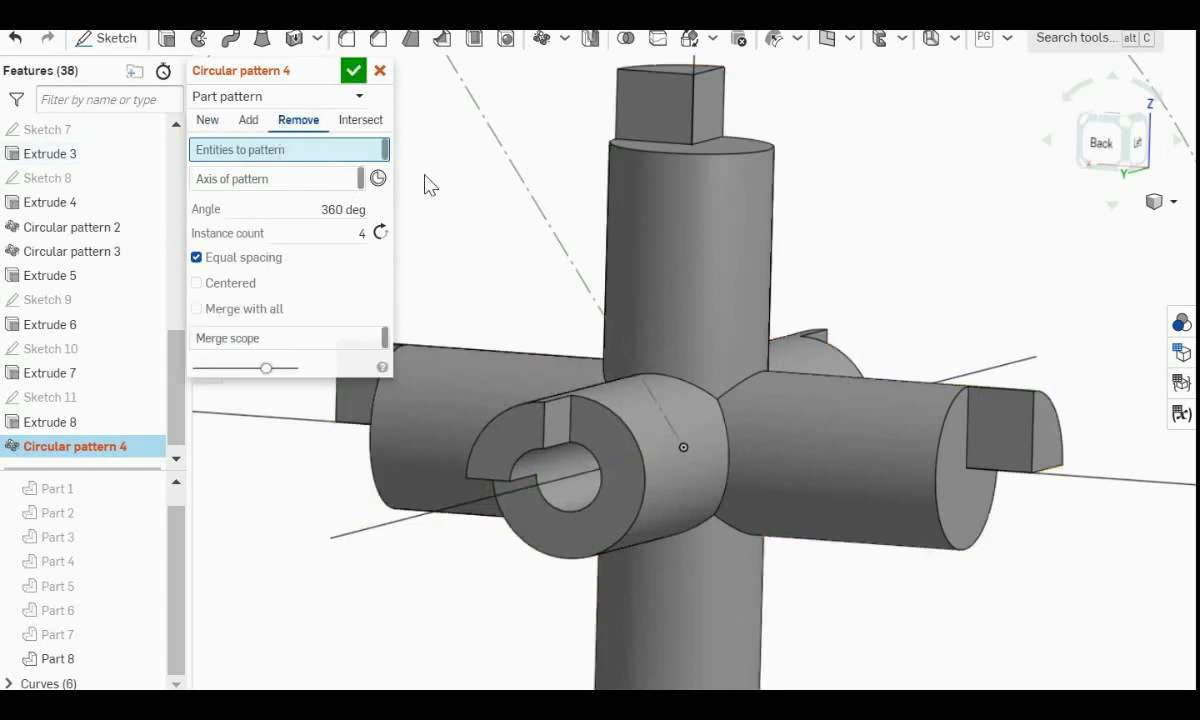
pyautogui.scroll(-3, 597, 333)
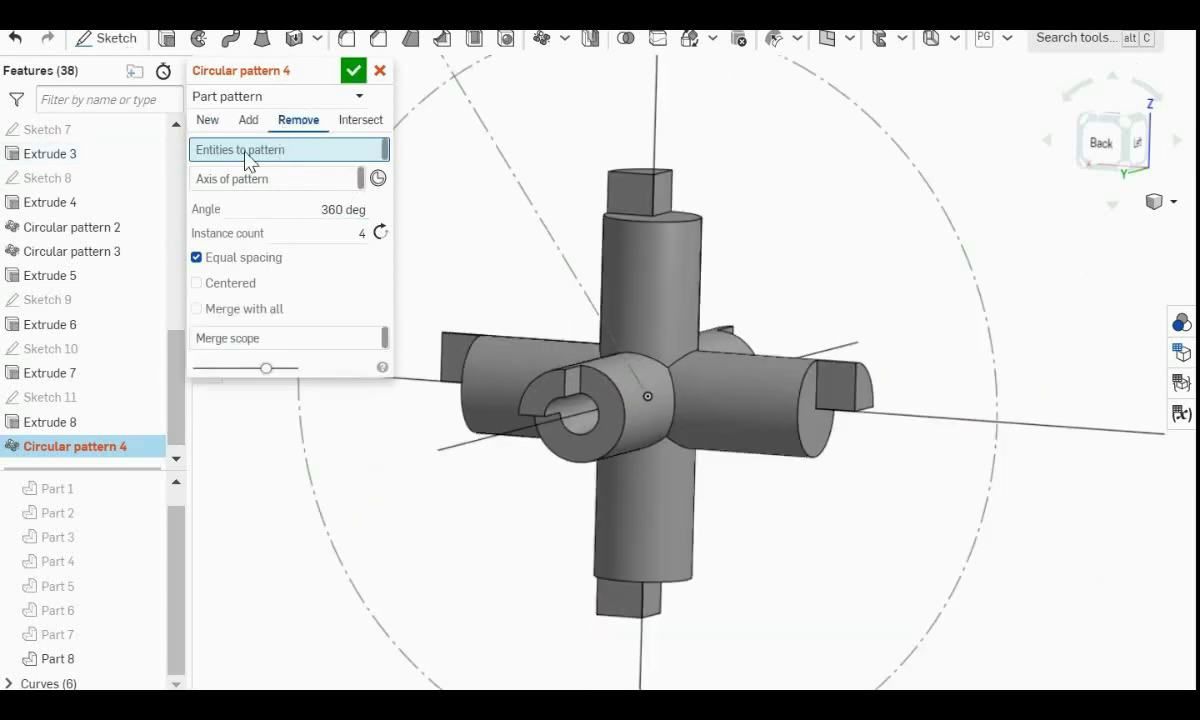
pyautogui.click(226, 96)
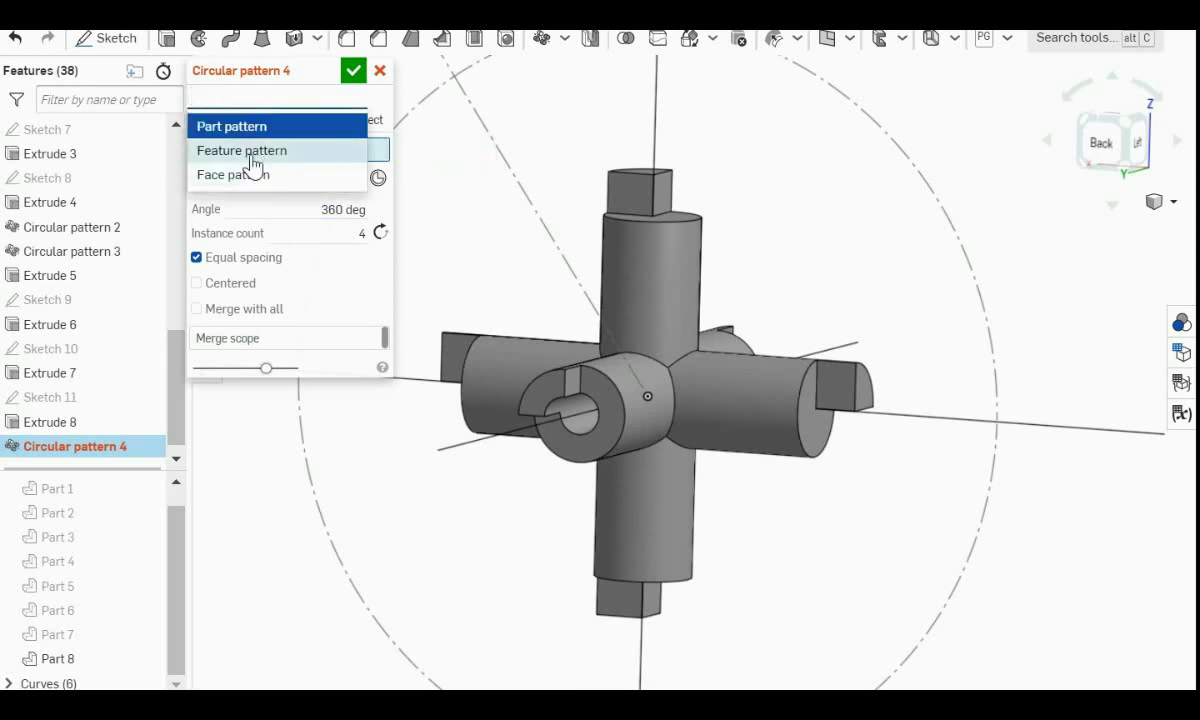
pyautogui.click(253, 162)
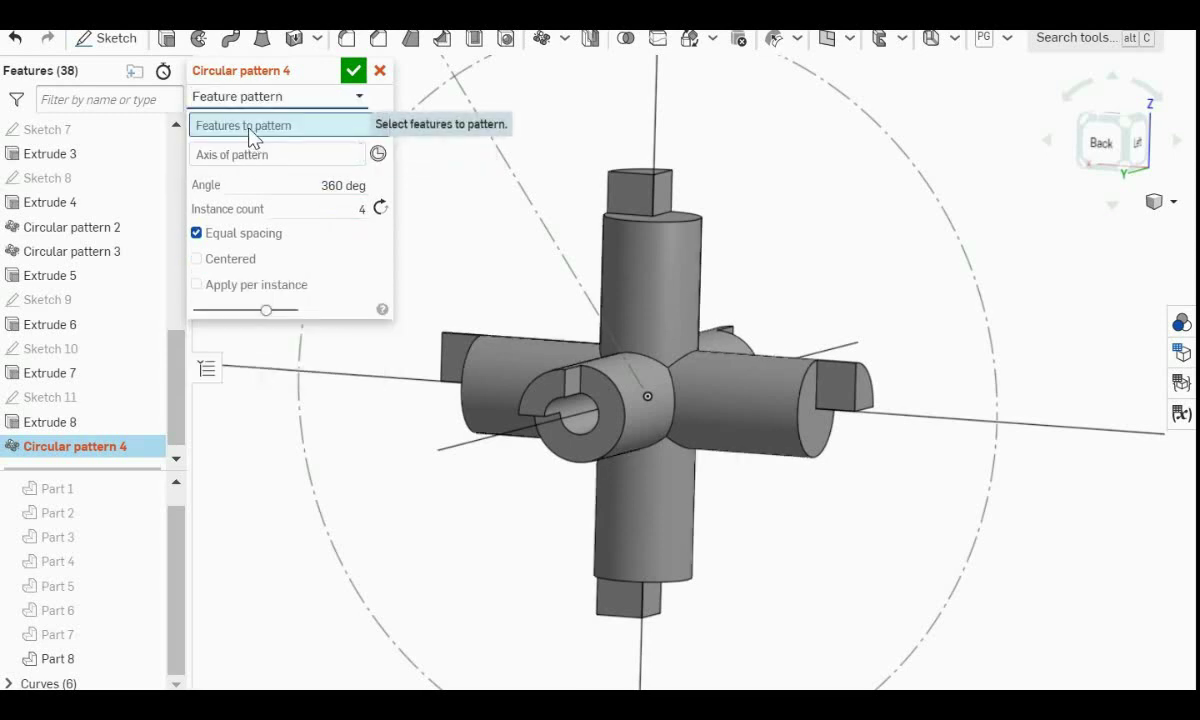
pyautogui.click(56, 424)
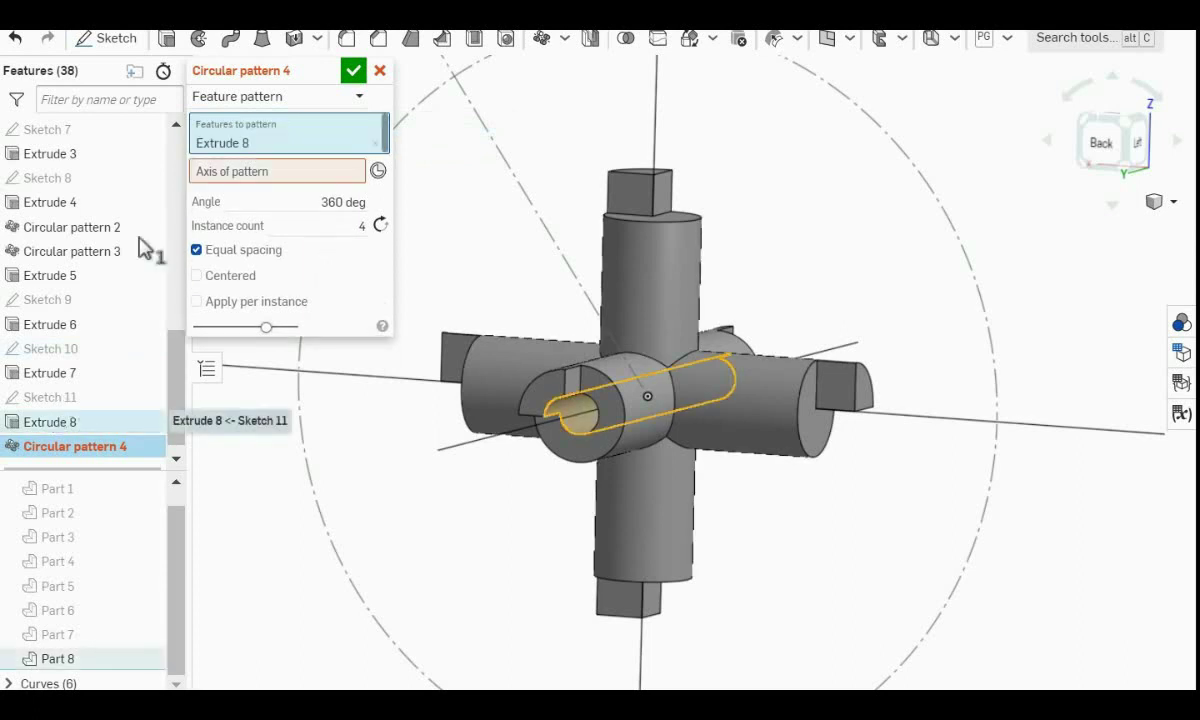
pyautogui.click(212, 179)
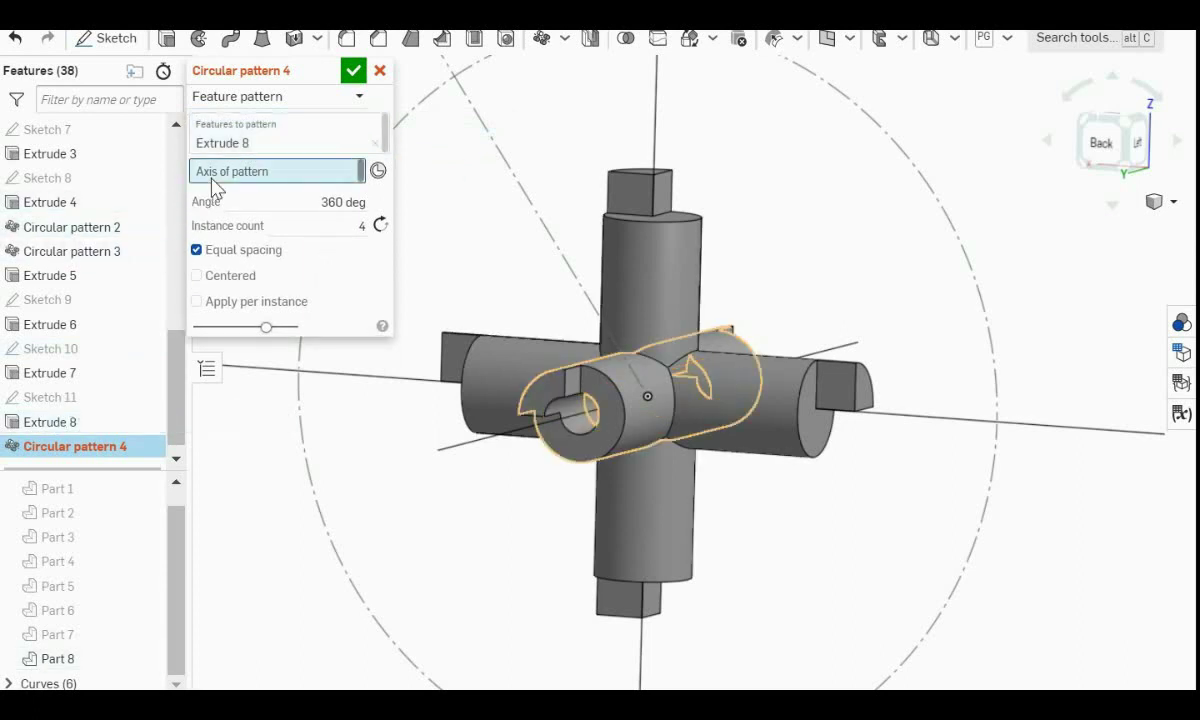
pyautogui.click(657, 97)
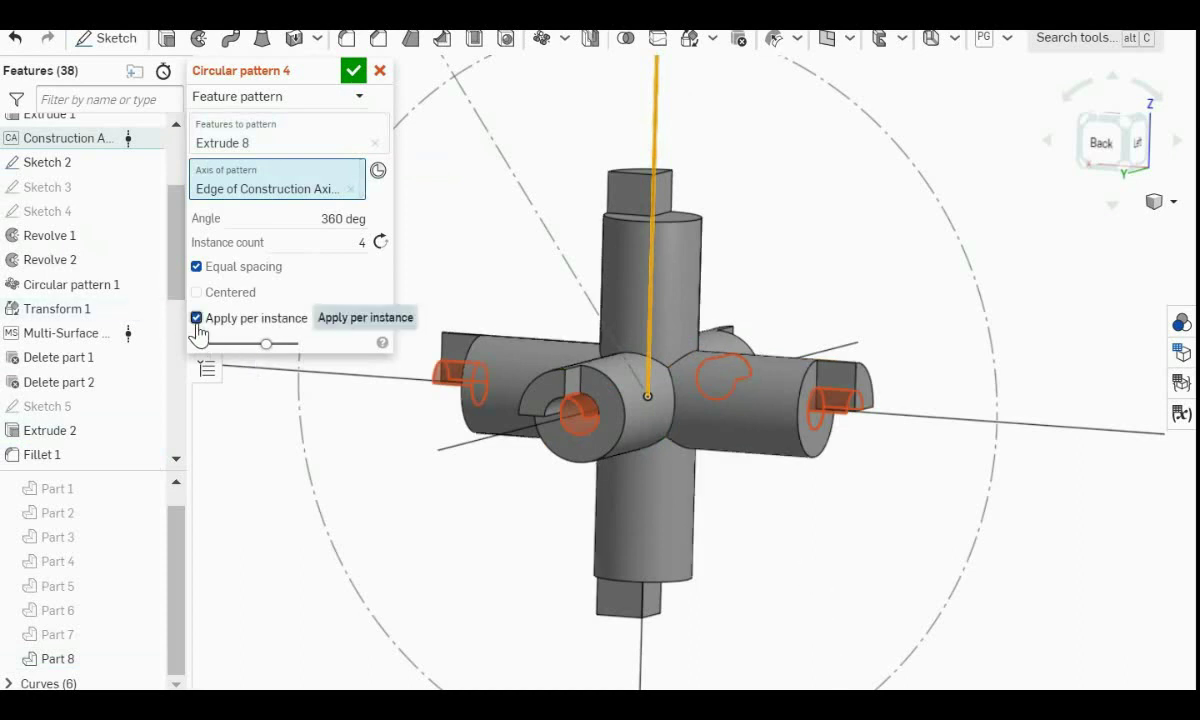
pyautogui.scroll(-2, 549, 281)
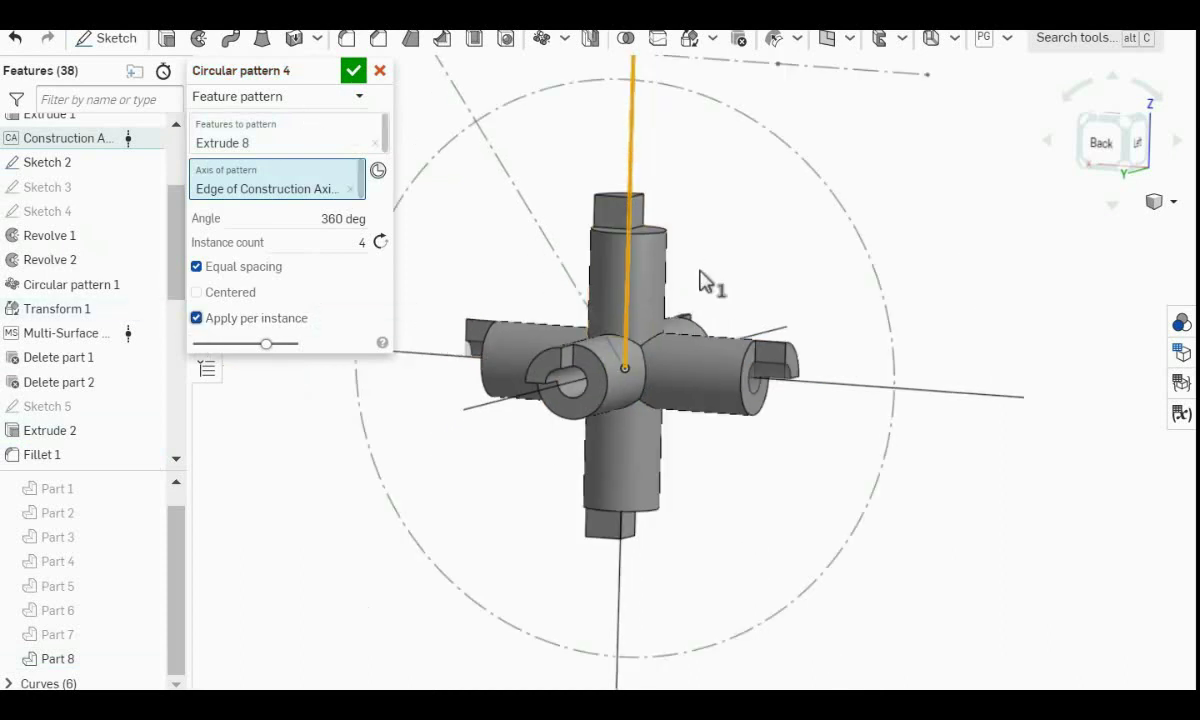
pyautogui.click(353, 76)
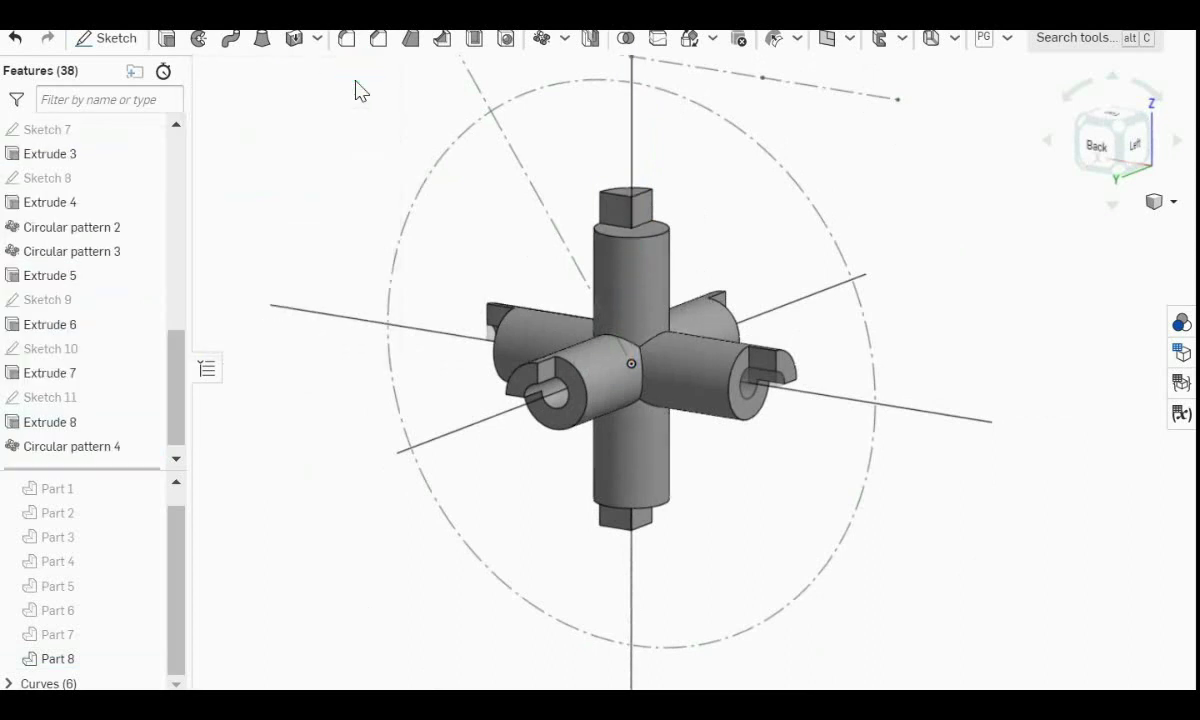
pyautogui.moveTo(713, 501); pyautogui.dragTo(765, 503, button='right')
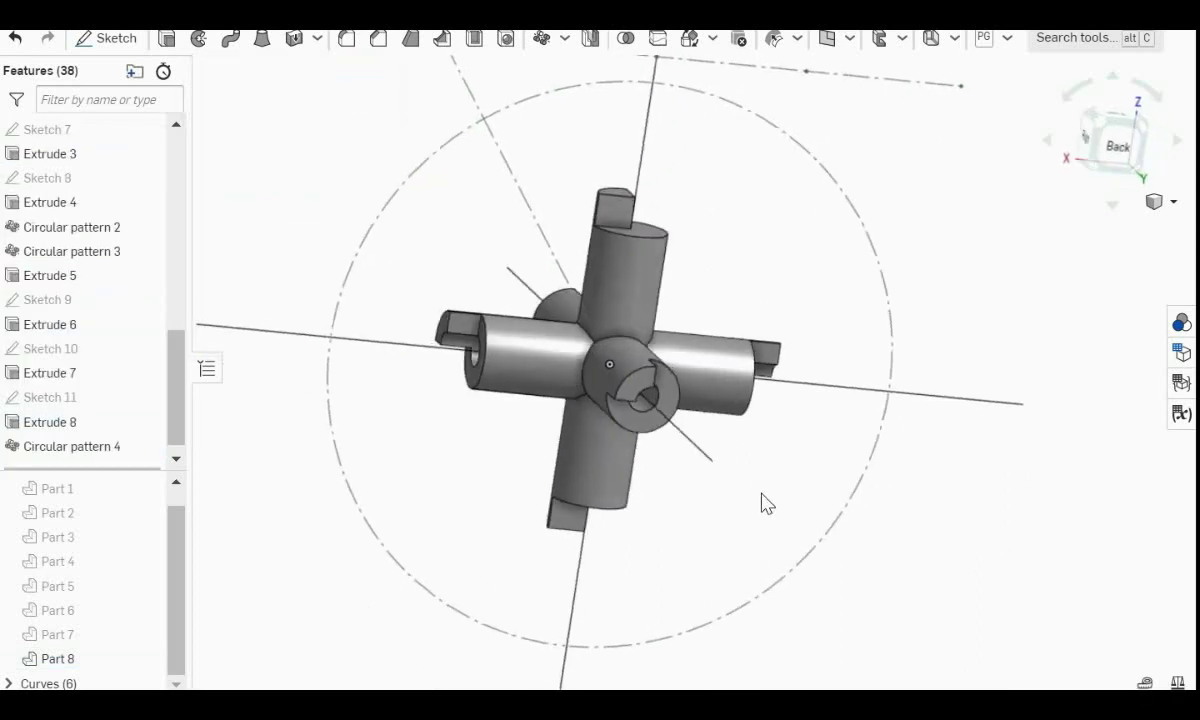
# Pattern Extrude 8 four times about the horizontal axis, applied per instance.
pyautogui.moveTo(839, 437); pyautogui.dragTo(705, 155, button='right')
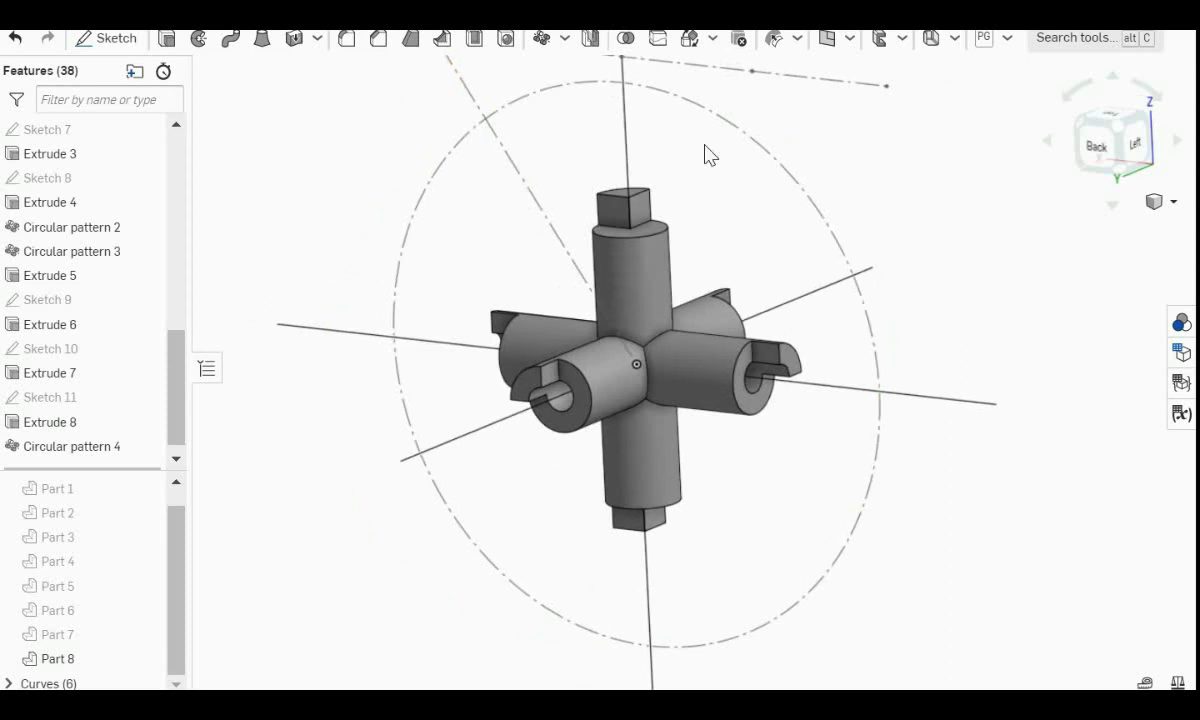
pyautogui.click(541, 42)
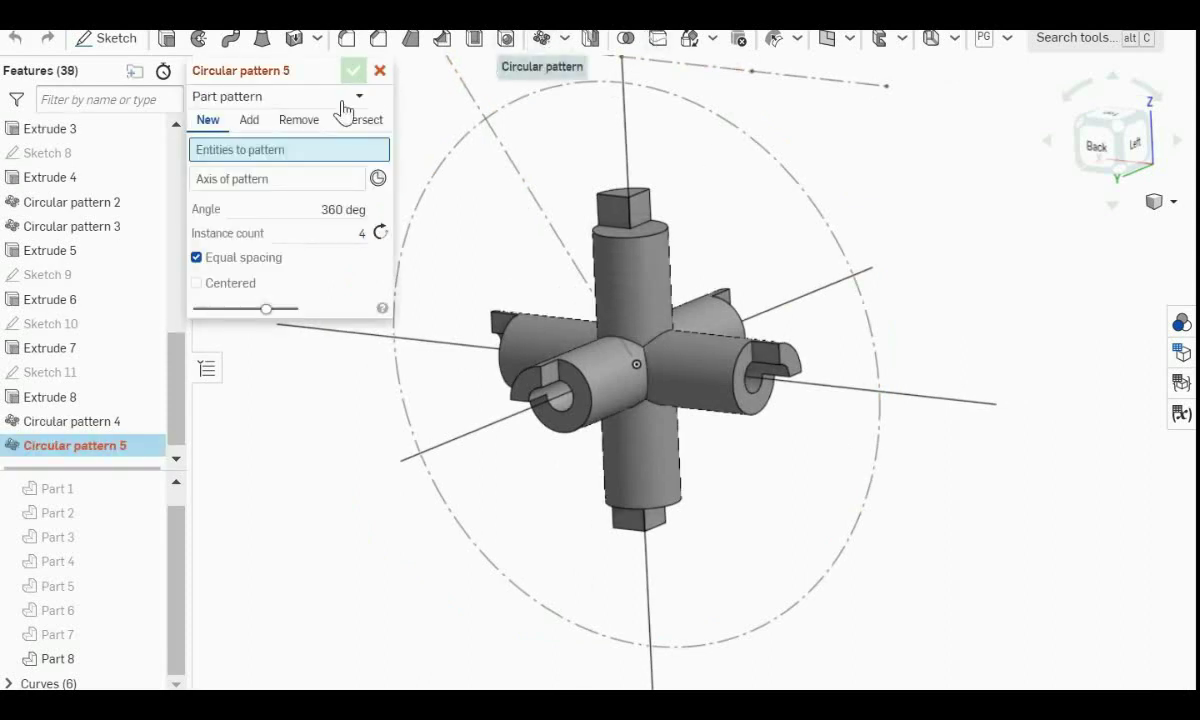
pyautogui.click(316, 98)
pyautogui.click(302, 151)
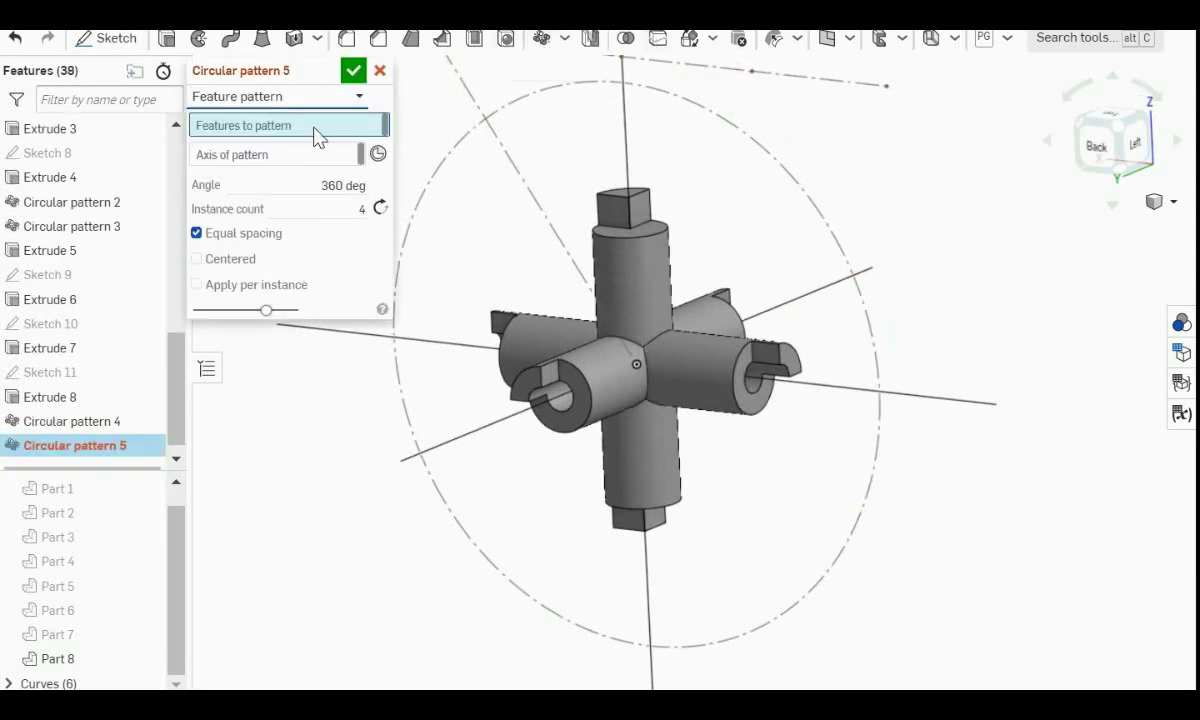
pyautogui.click(45, 397)
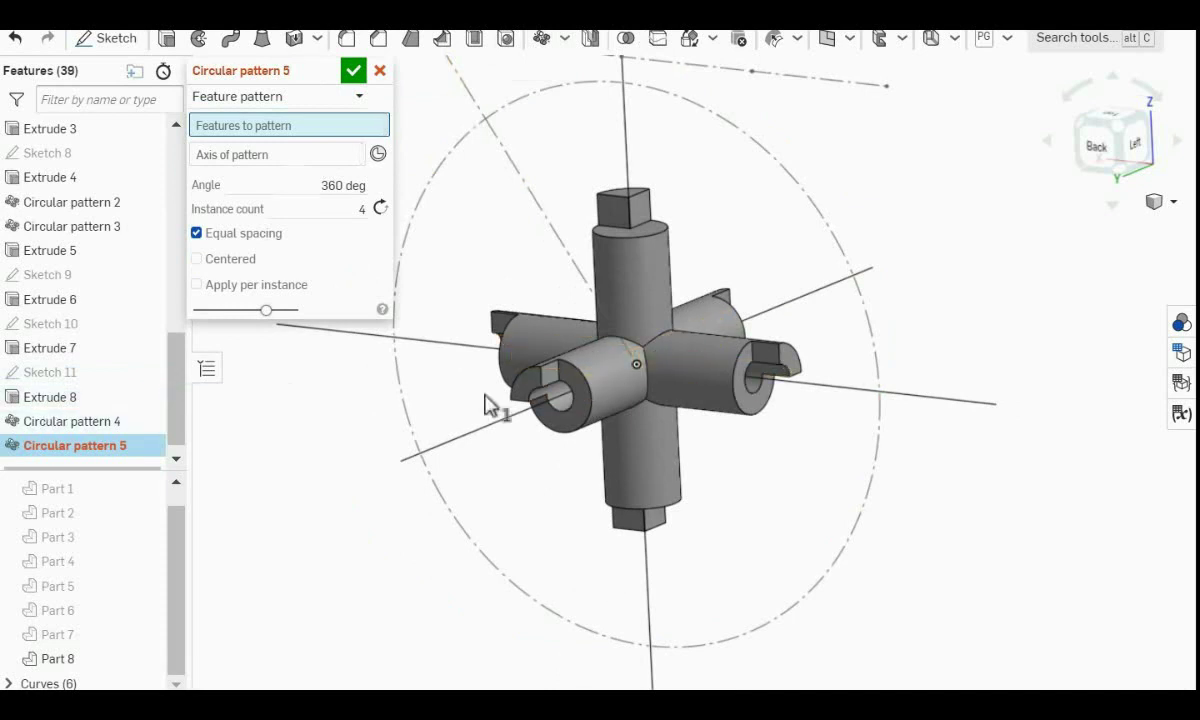
pyautogui.click(871, 399)
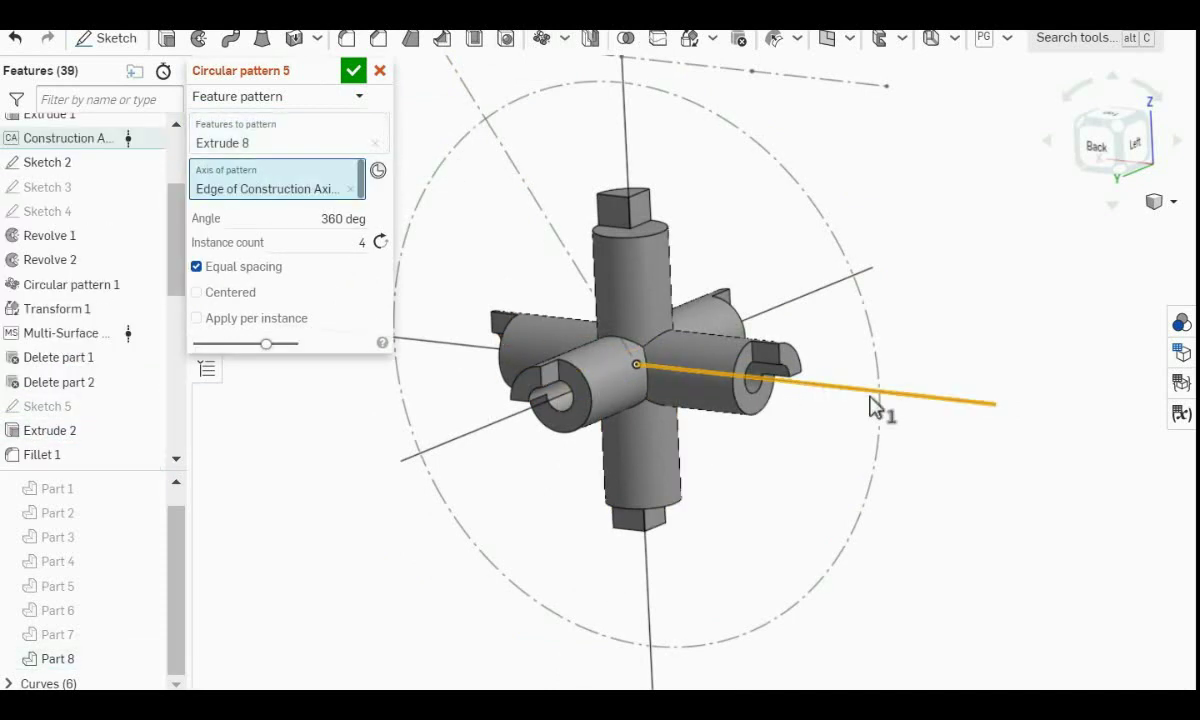
pyautogui.click(218, 330)
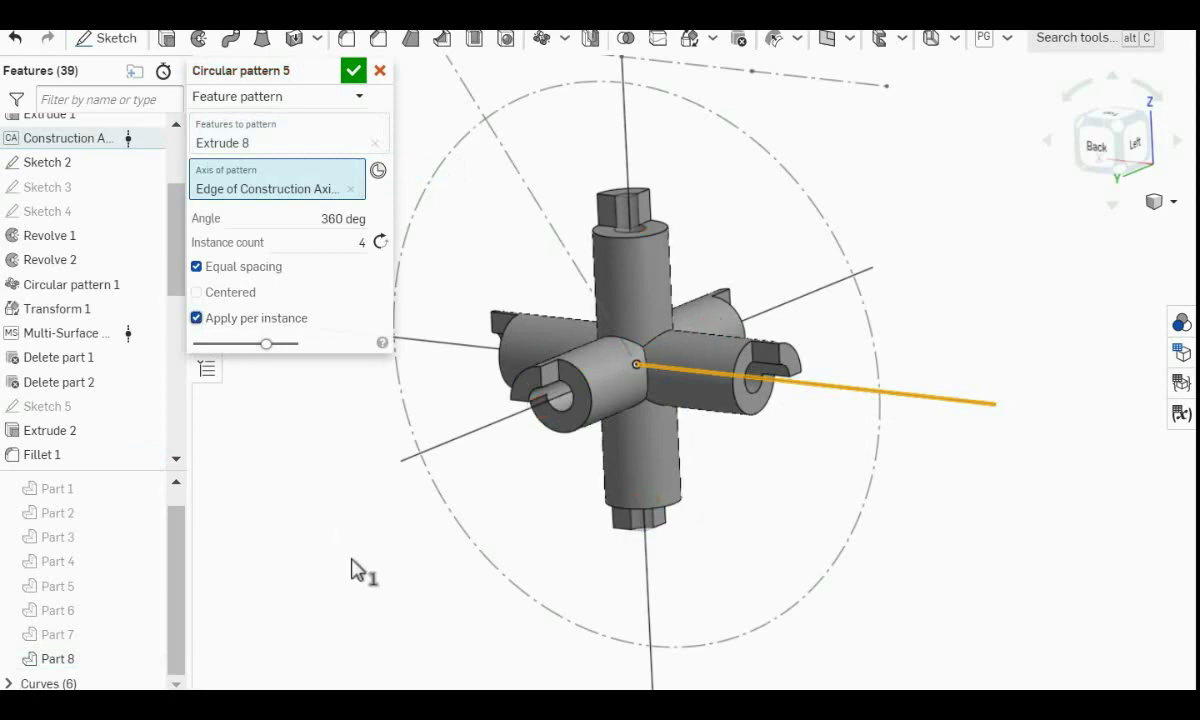
pyautogui.click(353, 70)
pyautogui.moveTo(469, 297); pyautogui.dragTo(509, 260, button='right')
# Hide all parts except Part 6 and view its top face straight on.
pyautogui.scroll(3, 600, 235)
pyautogui.rightClick(676, 203)
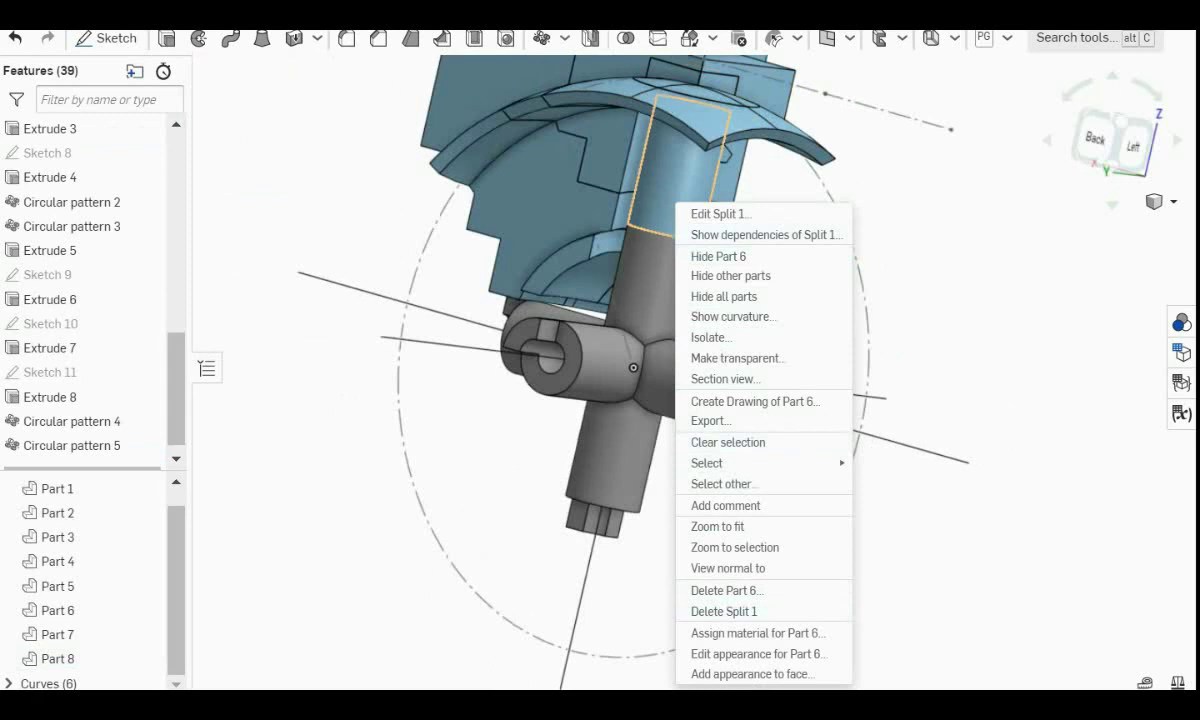
pyautogui.click(731, 276)
pyautogui.moveTo(758, 287); pyautogui.dragTo(783, 326, button='right')
pyautogui.click(684, 136)
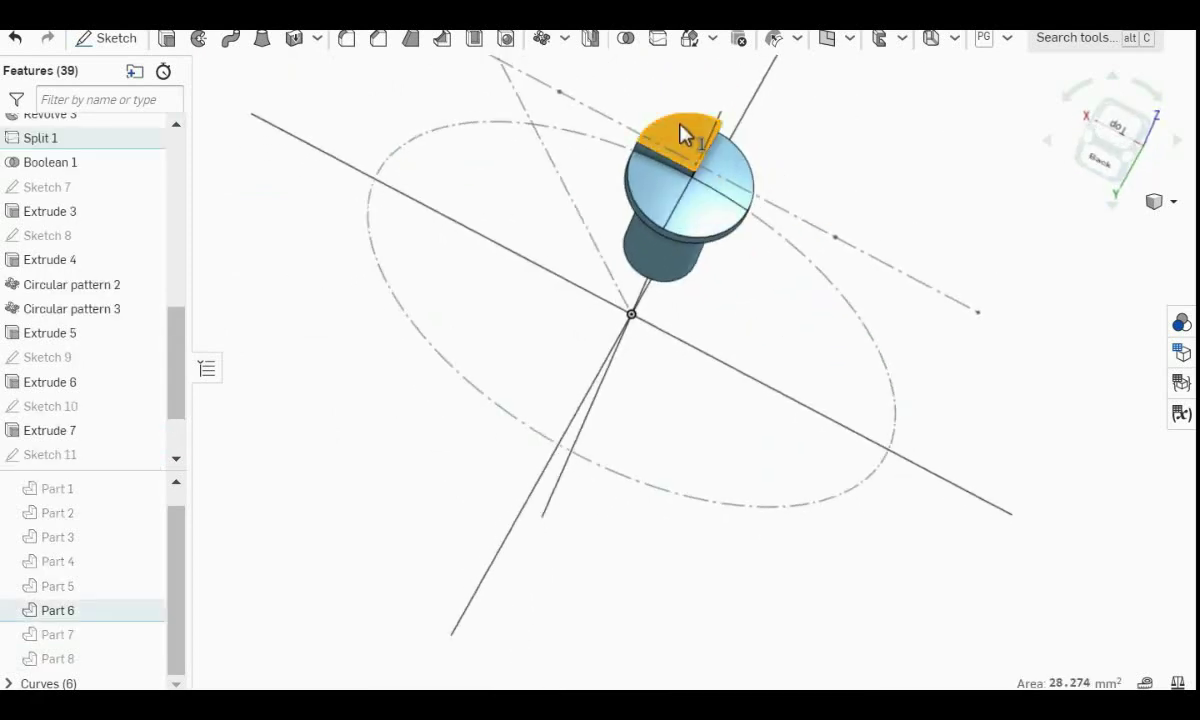
pyautogui.press('n')
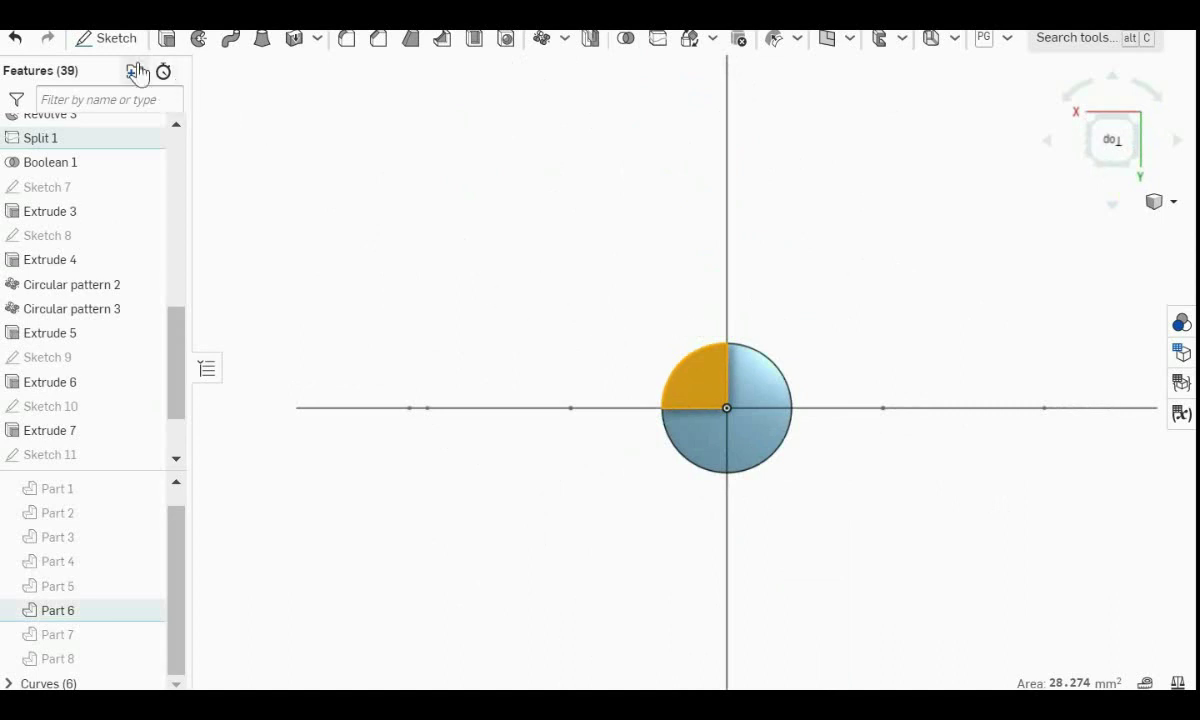
pyautogui.click(220, 115)
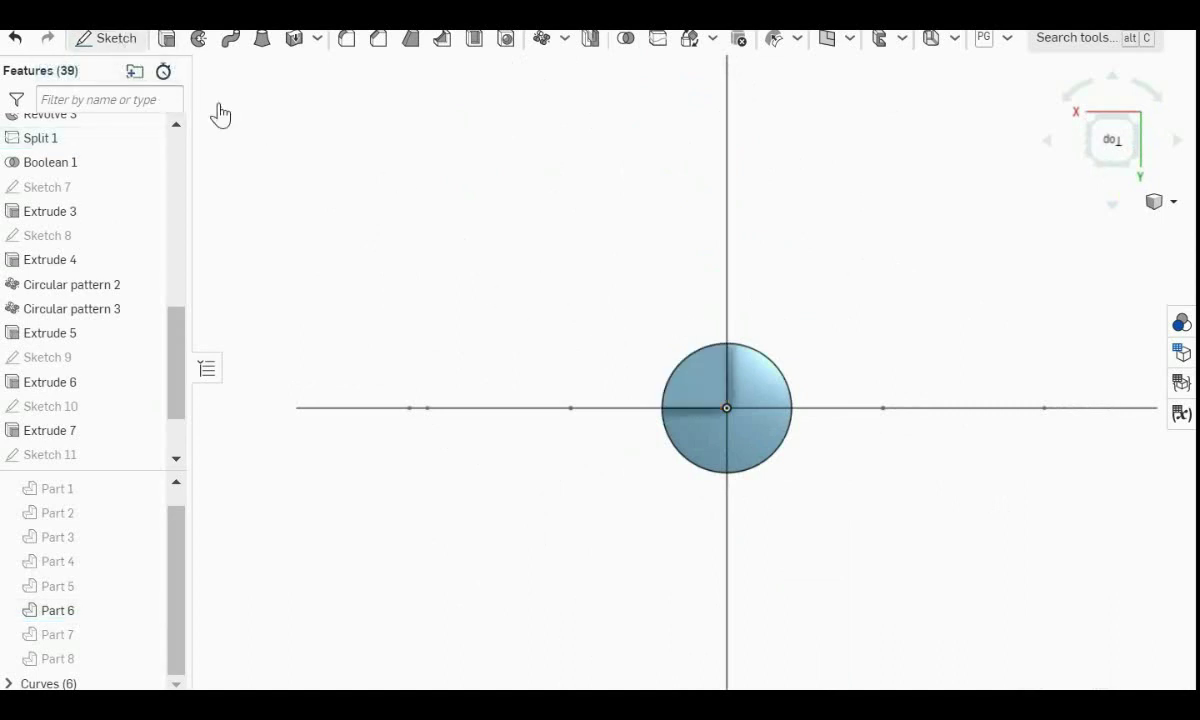
# Sketch a Ø7 circle centred on the origin on Part 6's top face as Sketch 12.
pyautogui.hotkey('shift', 's')
pyautogui.click(231, 38)
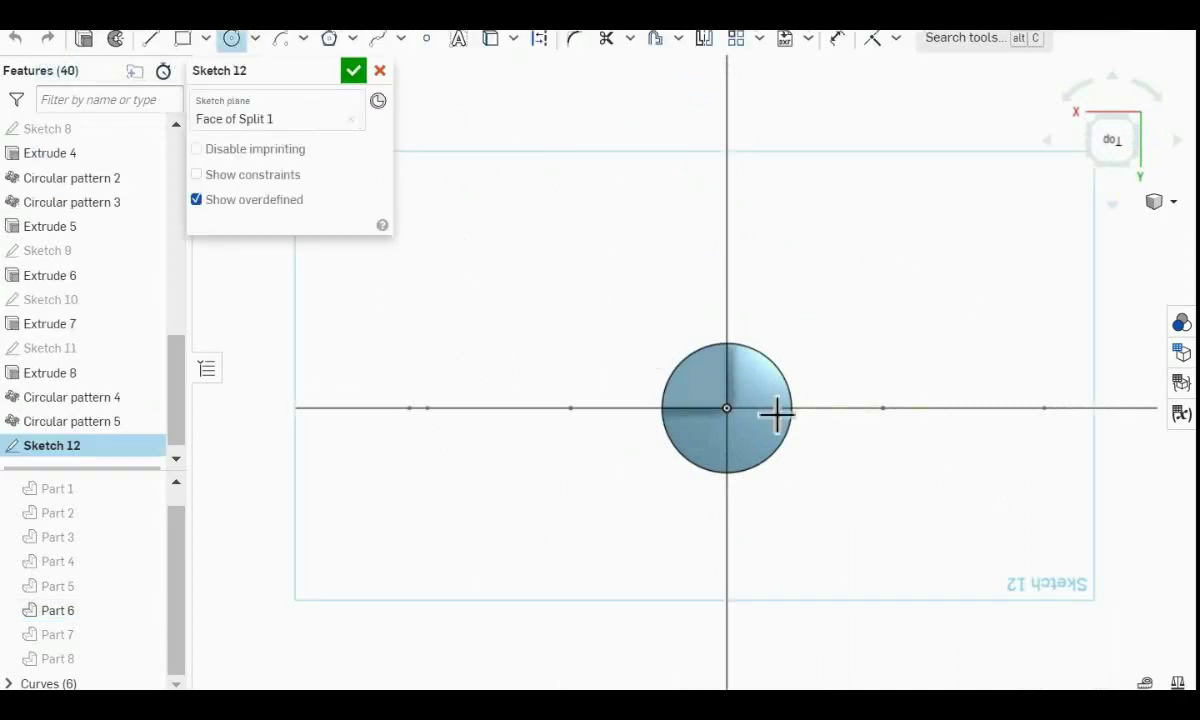
pyautogui.click(727, 408)
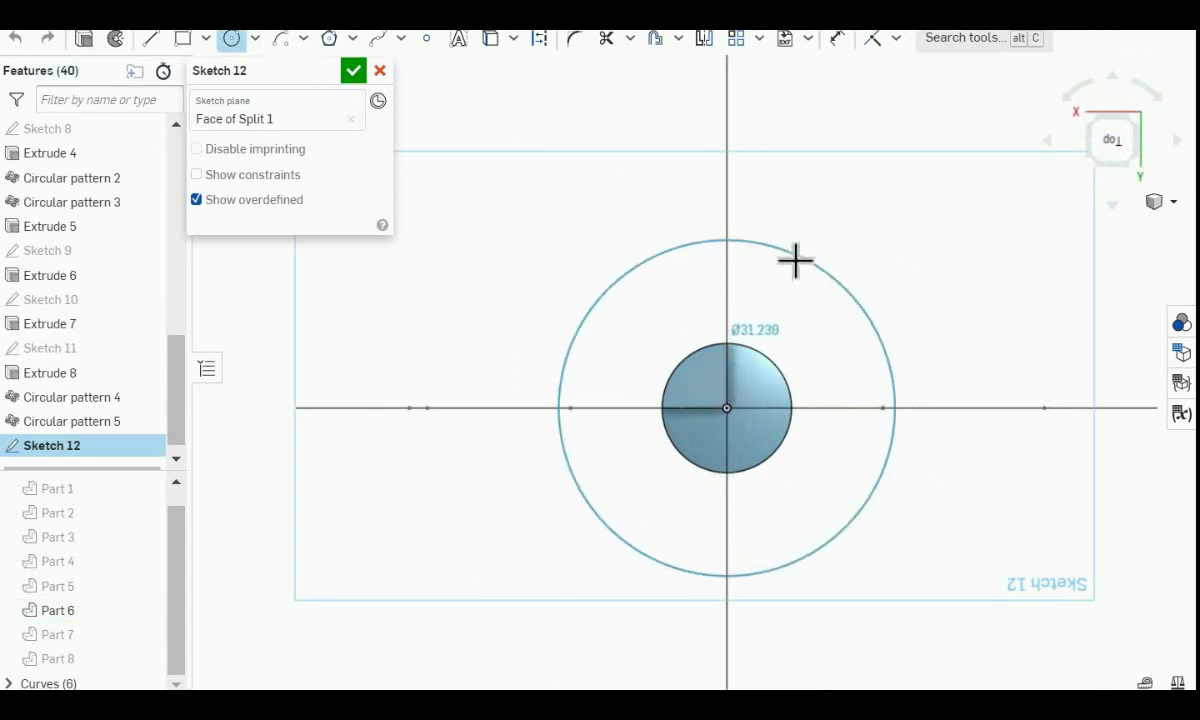
pyautogui.click(762, 378)
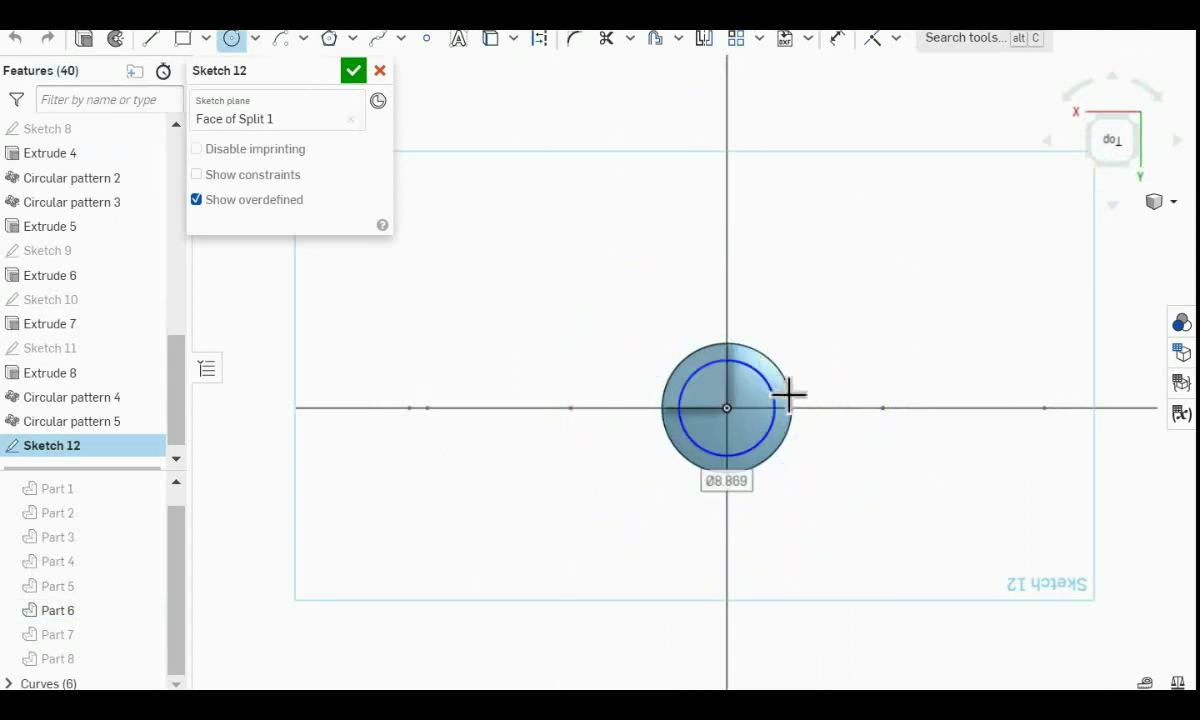
pyautogui.write('5')
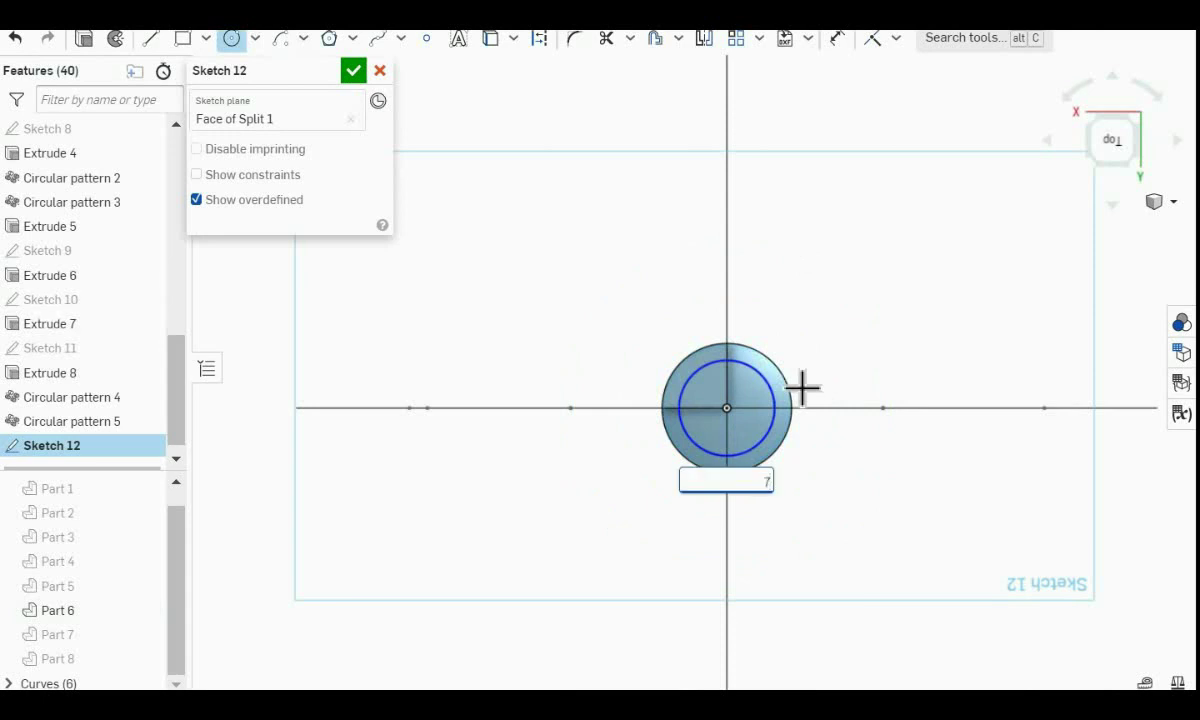
pyautogui.press('Return')
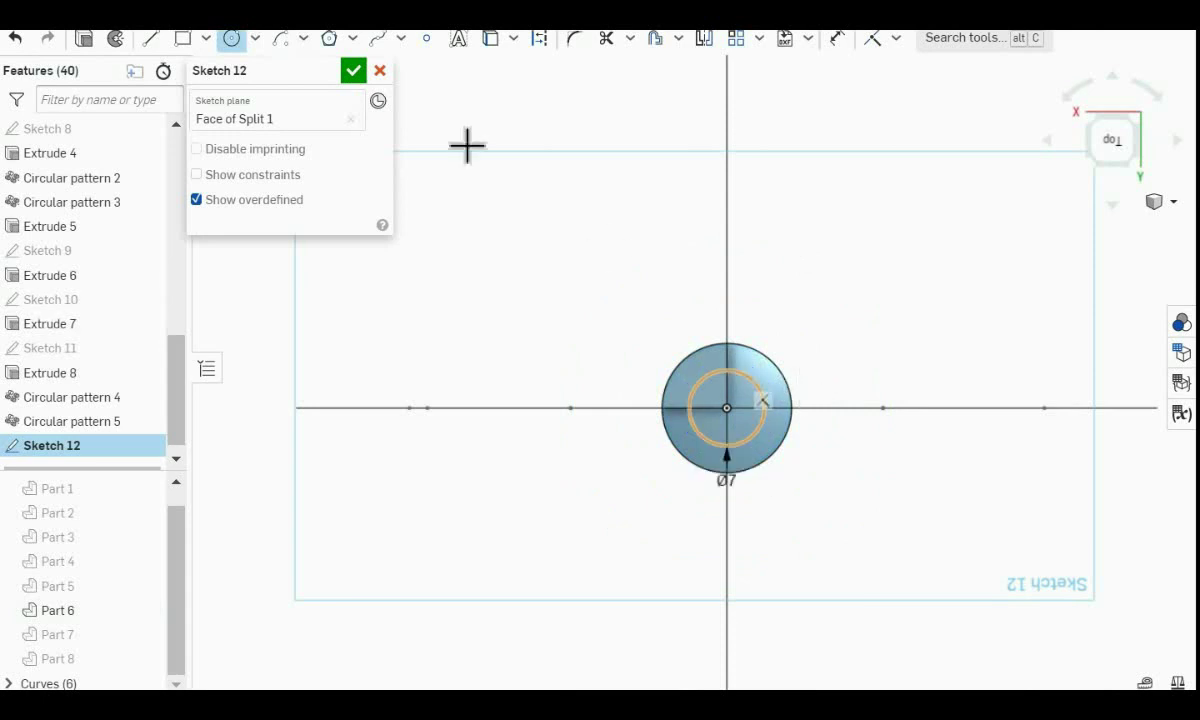
pyautogui.click(355, 72)
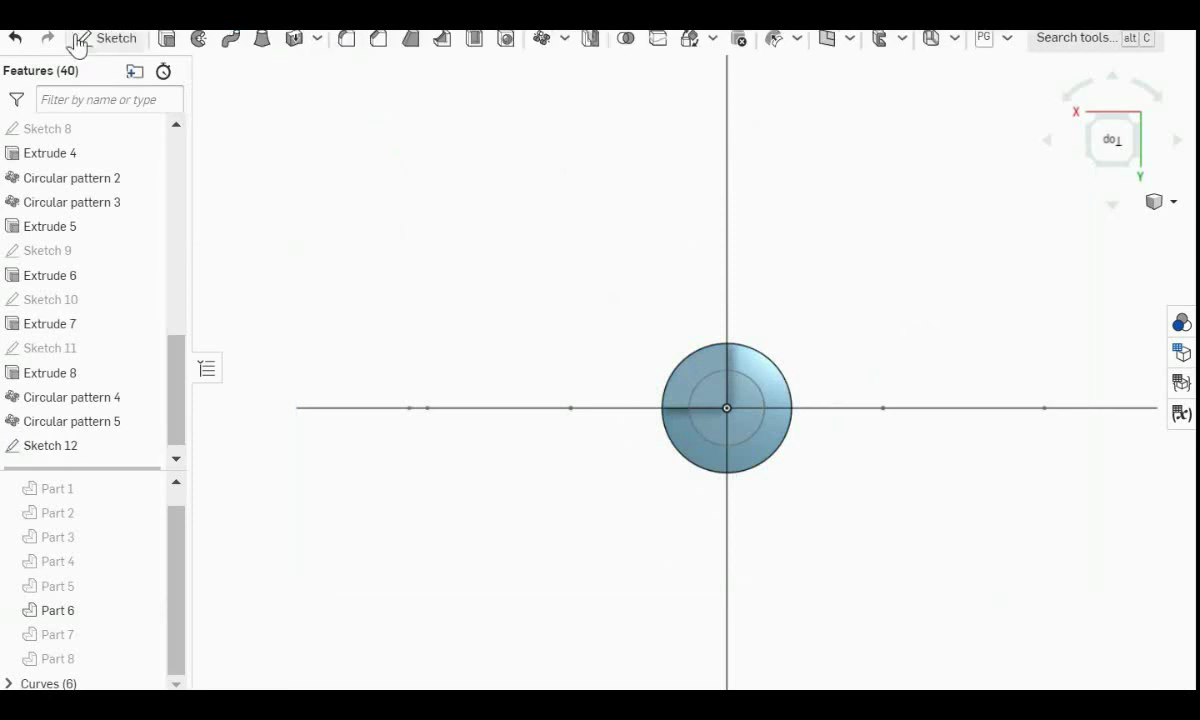
# Cut Sketch 12's Ø7 circle 2.2 mm deep into Part 6 as Extrude 9.
pyautogui.click(166, 42)
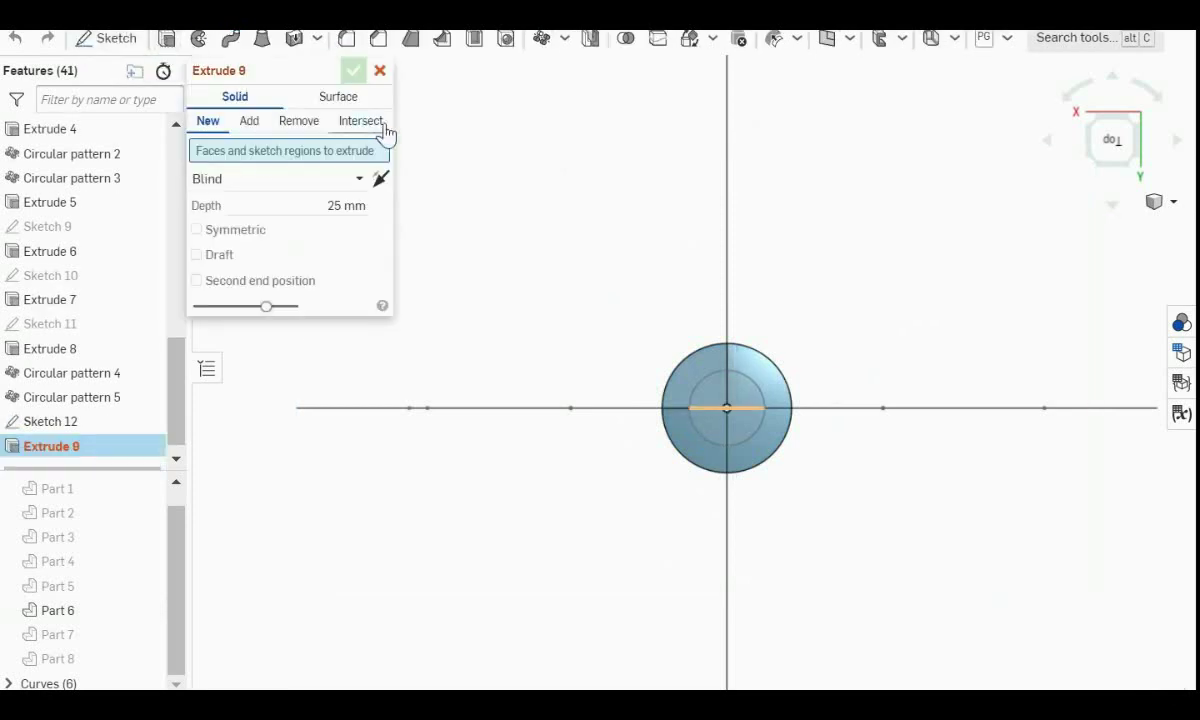
pyautogui.click(296, 121)
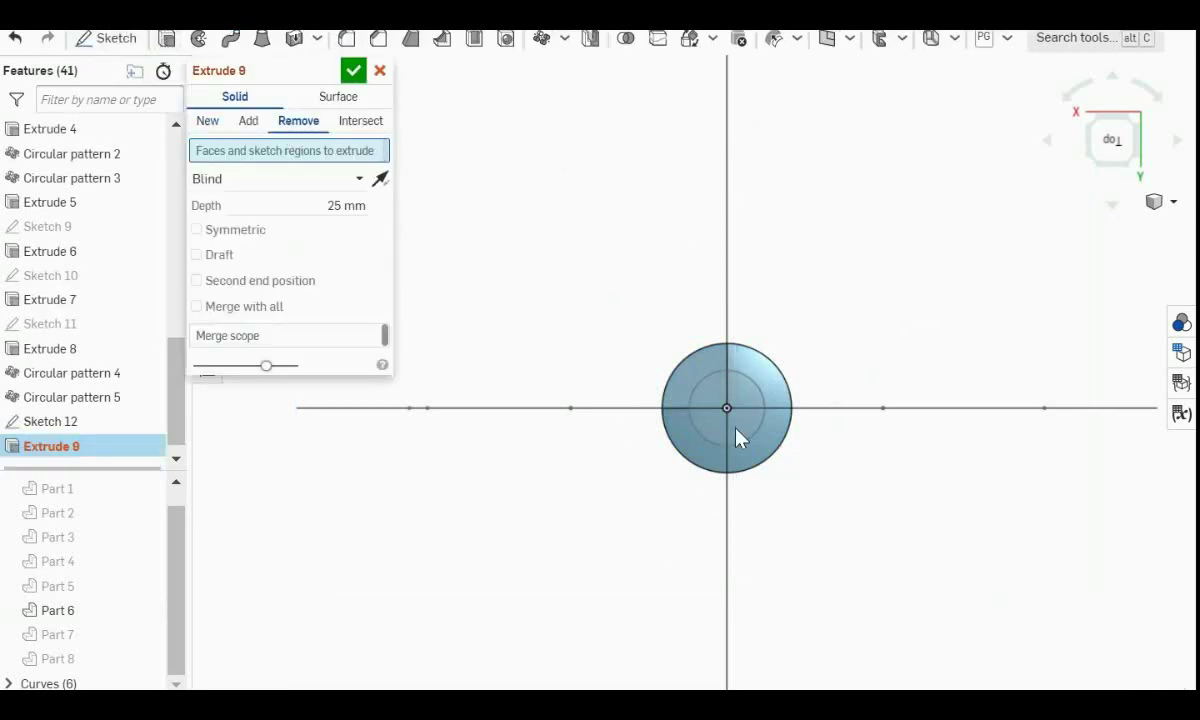
pyautogui.click(36, 421)
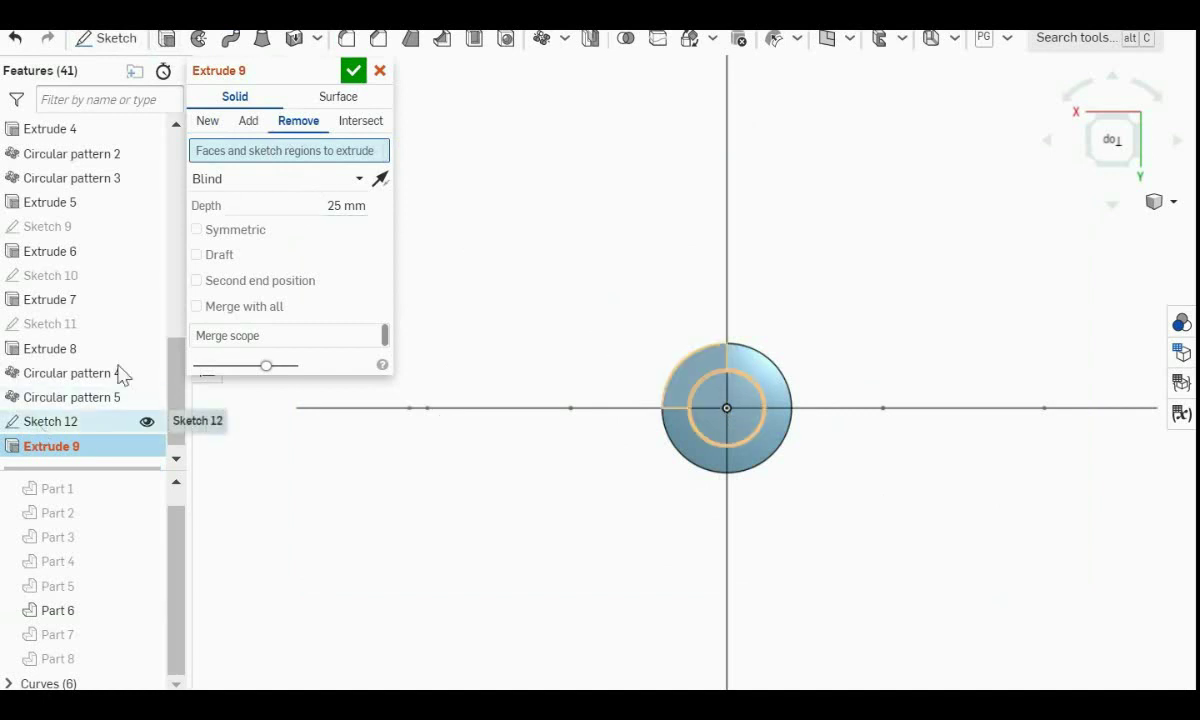
pyautogui.moveTo(609, 505); pyautogui.dragTo(610, 482, button='right')
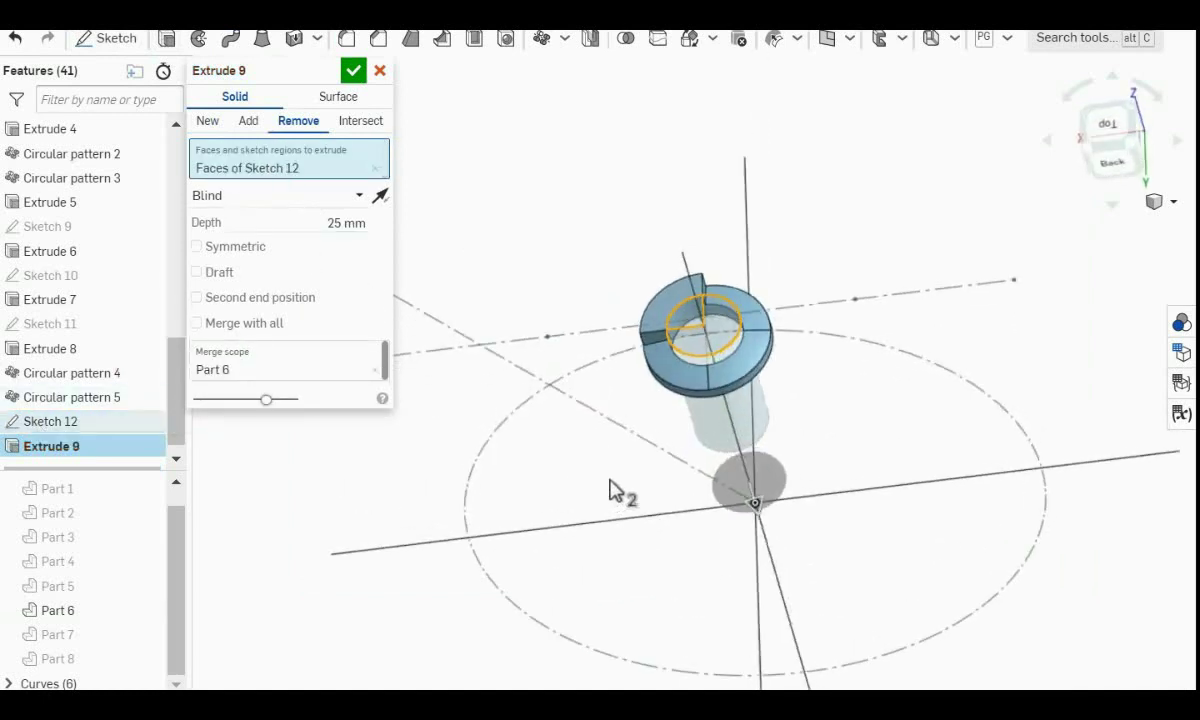
pyautogui.click(340, 224)
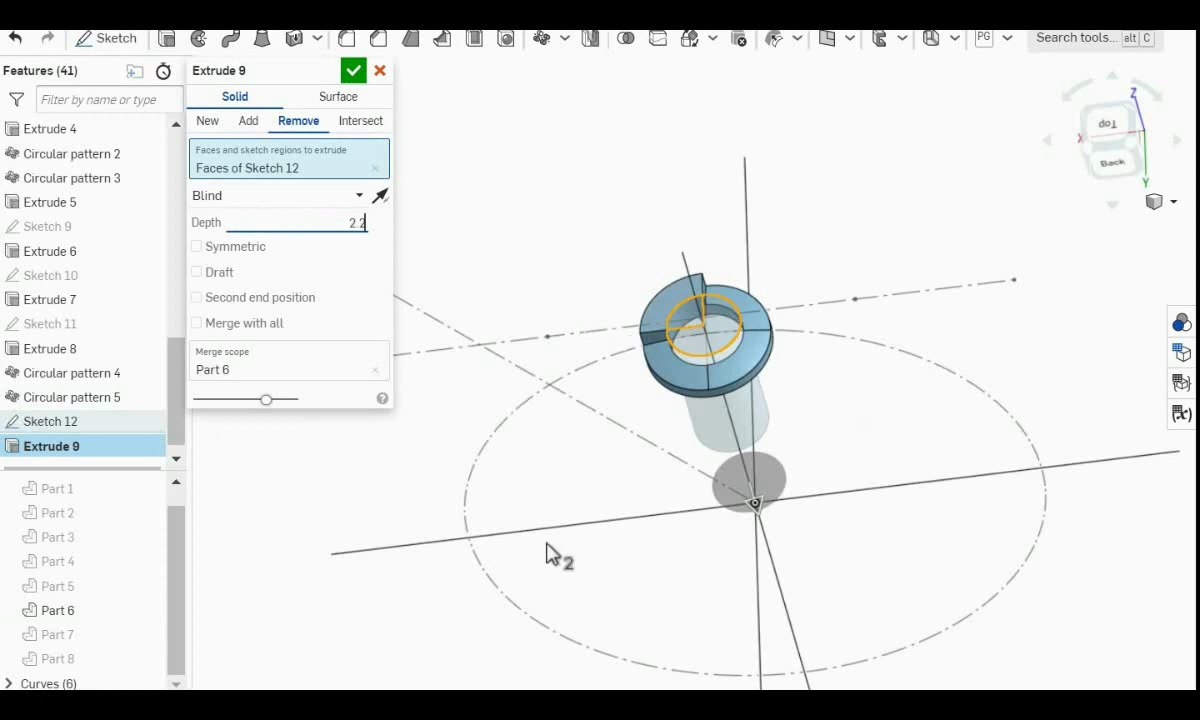
pyautogui.press('Return')
pyautogui.moveTo(857, 450); pyautogui.dragTo(437, 70, button='right')
pyautogui.click(353, 70)
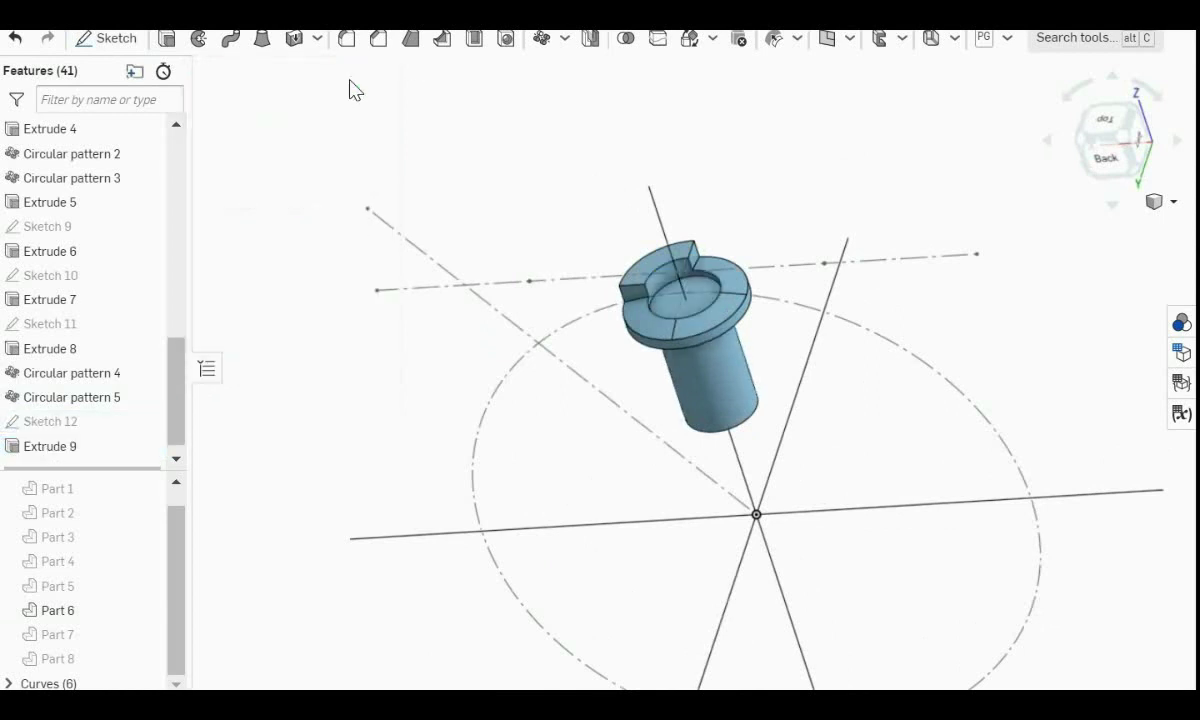
# Select Part 6's top face and view it normal.
pyautogui.moveTo(953, 341); pyautogui.dragTo(900, 355, button='right')
pyautogui.click(705, 357)
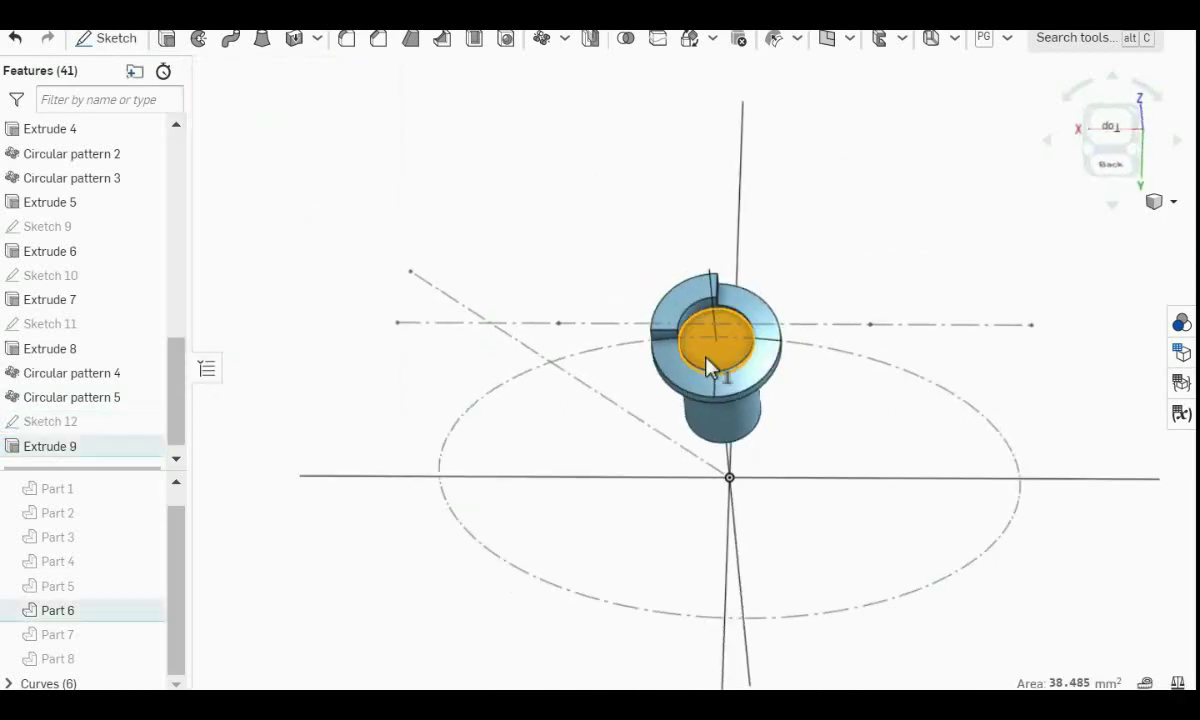
pyautogui.press('n')
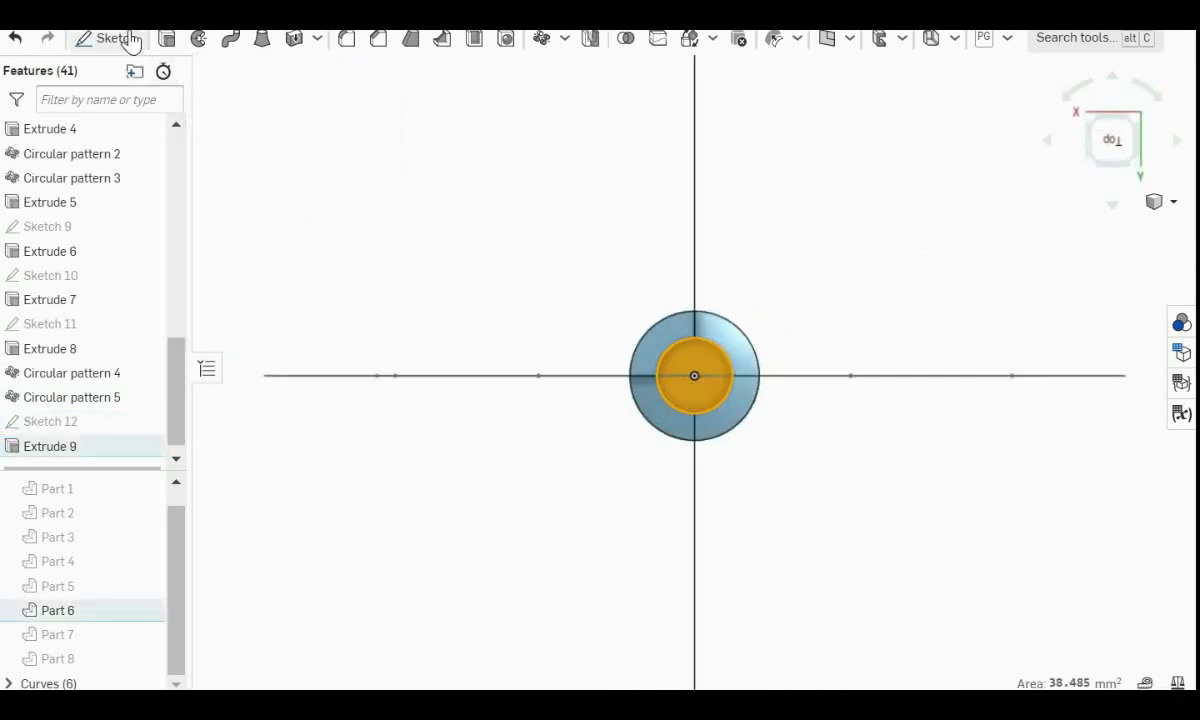
# Sketch a Ø5 circle centred on the origin on the recess face as Sketch 13.
pyautogui.click(116, 40)
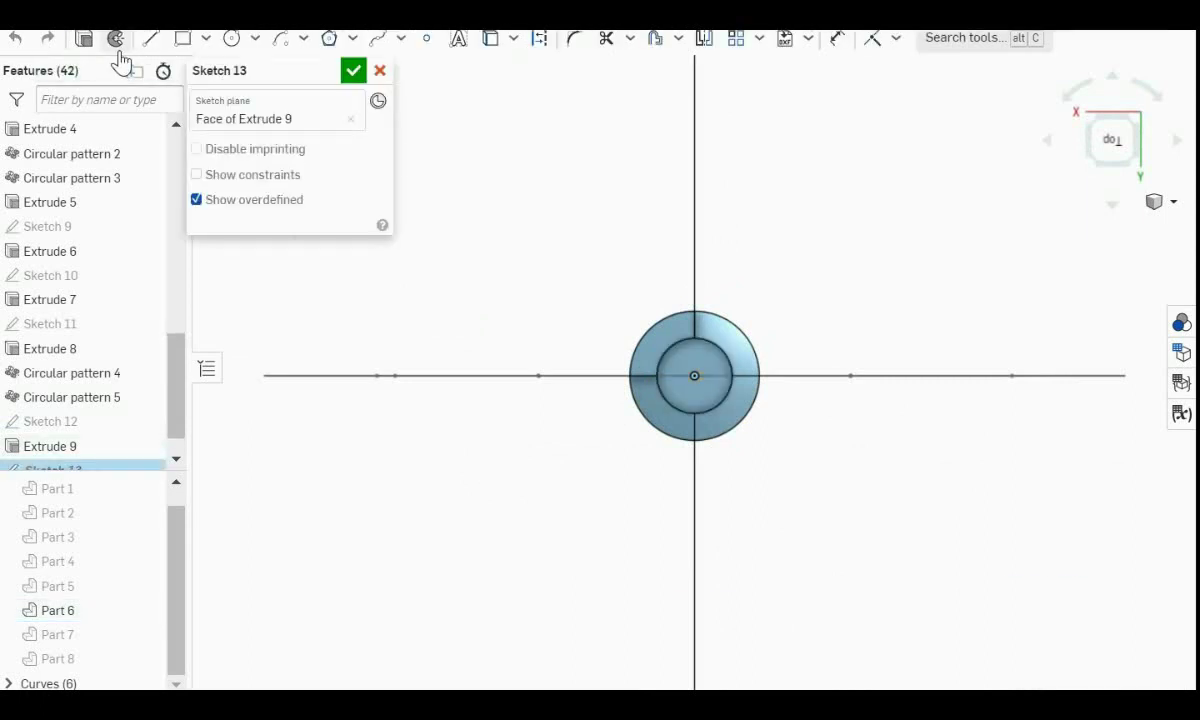
pyautogui.click(233, 40)
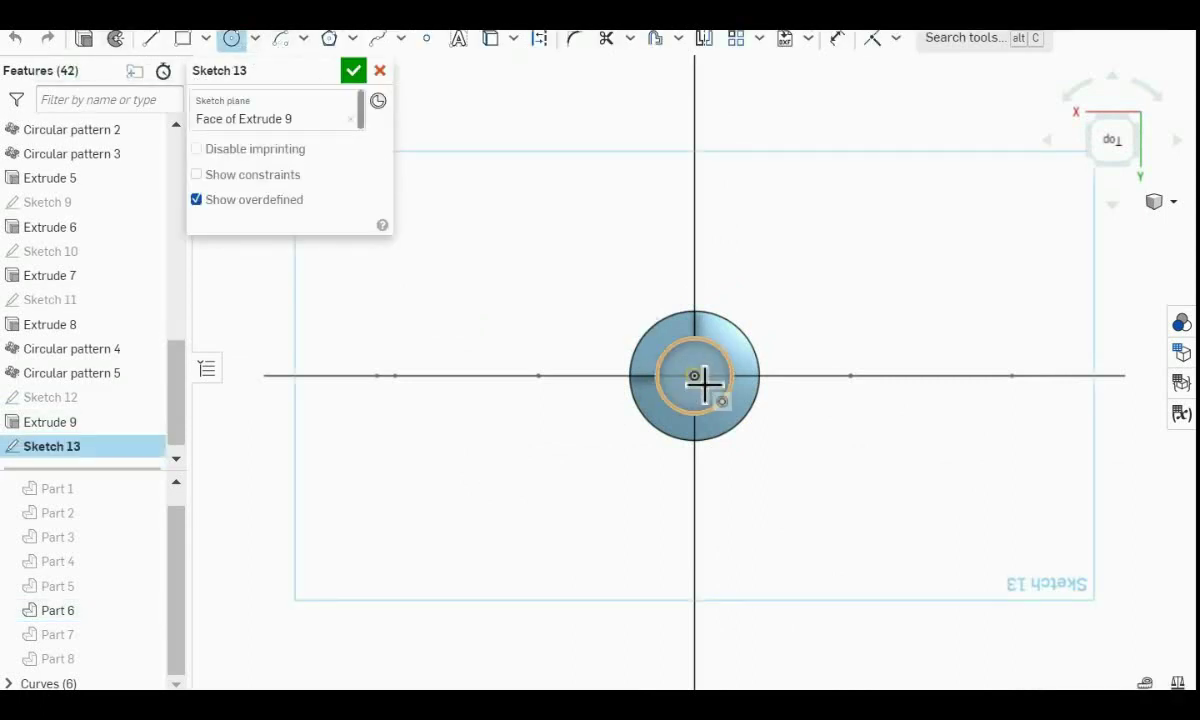
pyautogui.click(705, 383)
pyautogui.click(793, 271)
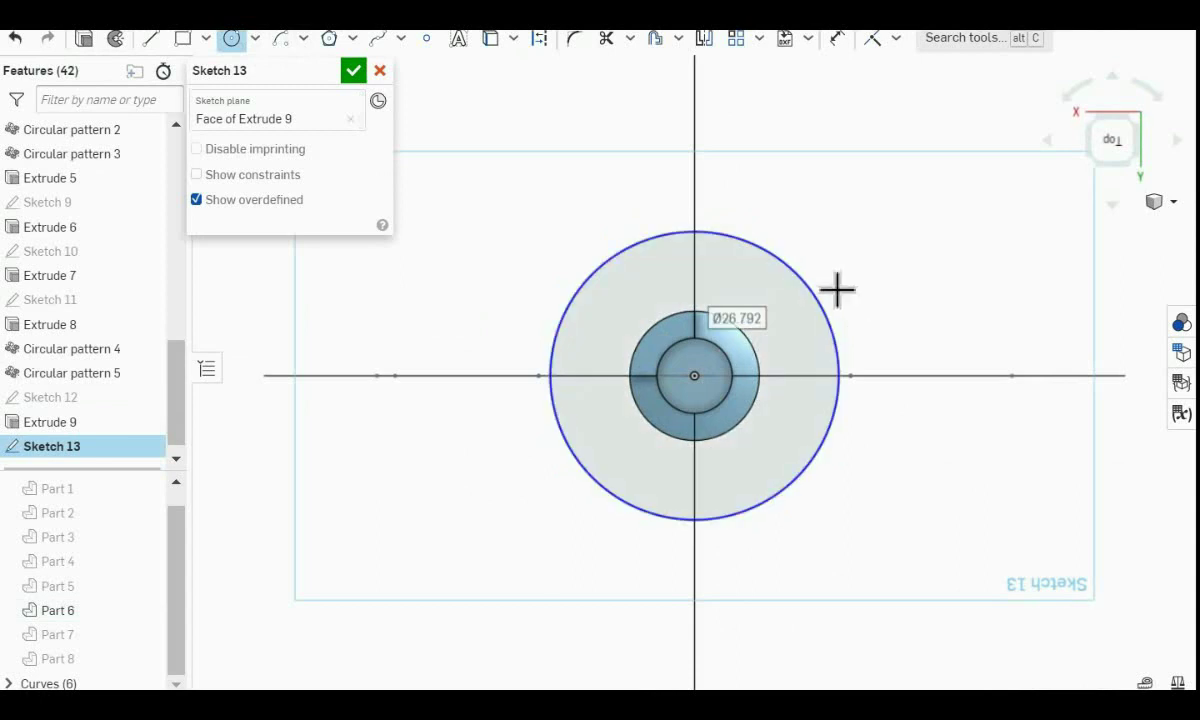
pyautogui.write('5')
pyautogui.press('Return')
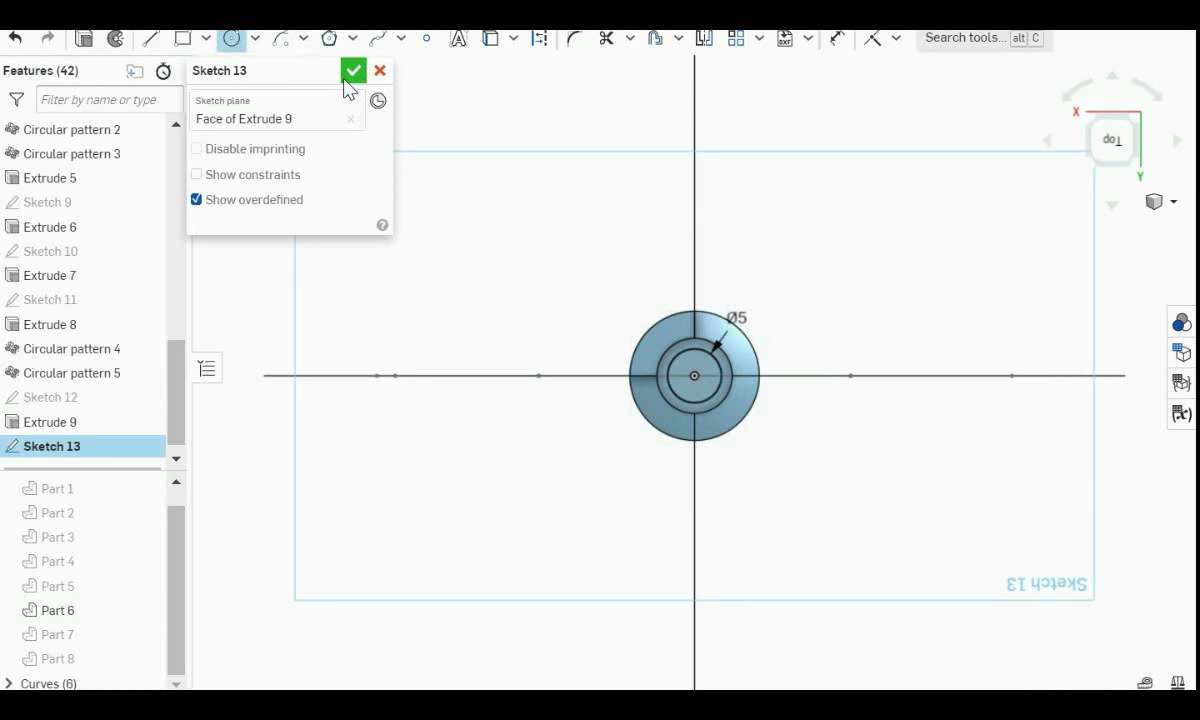
pyautogui.click(353, 70)
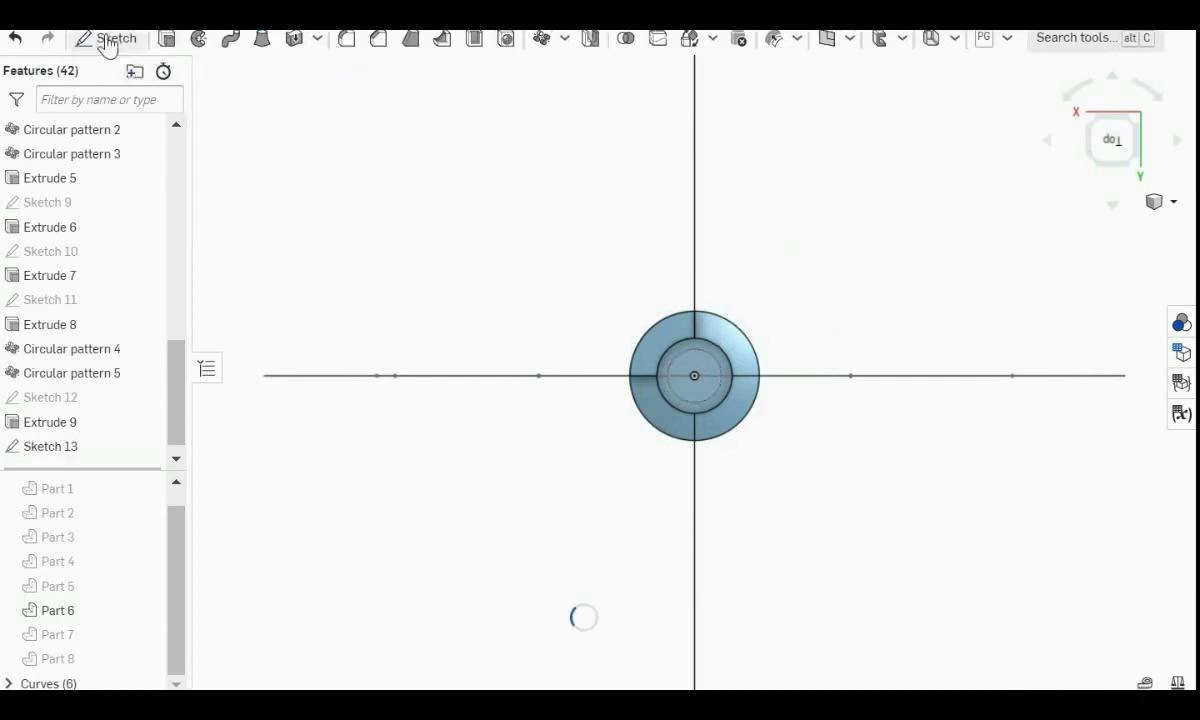
# Start a removing extrude of Sketch 13's circle region, 10 mm deep.
pyautogui.click(167, 40)
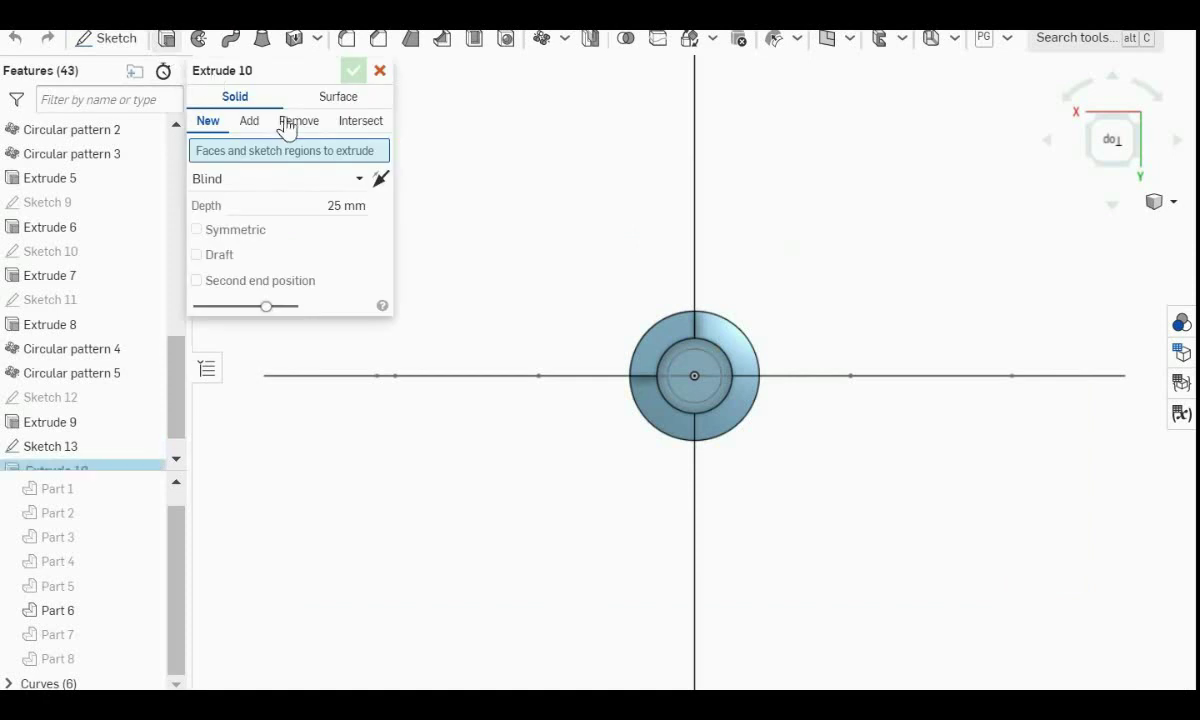
pyautogui.click(293, 121)
pyautogui.moveTo(645, 525); pyautogui.dragTo(660, 348, button='right')
pyautogui.click(667, 348)
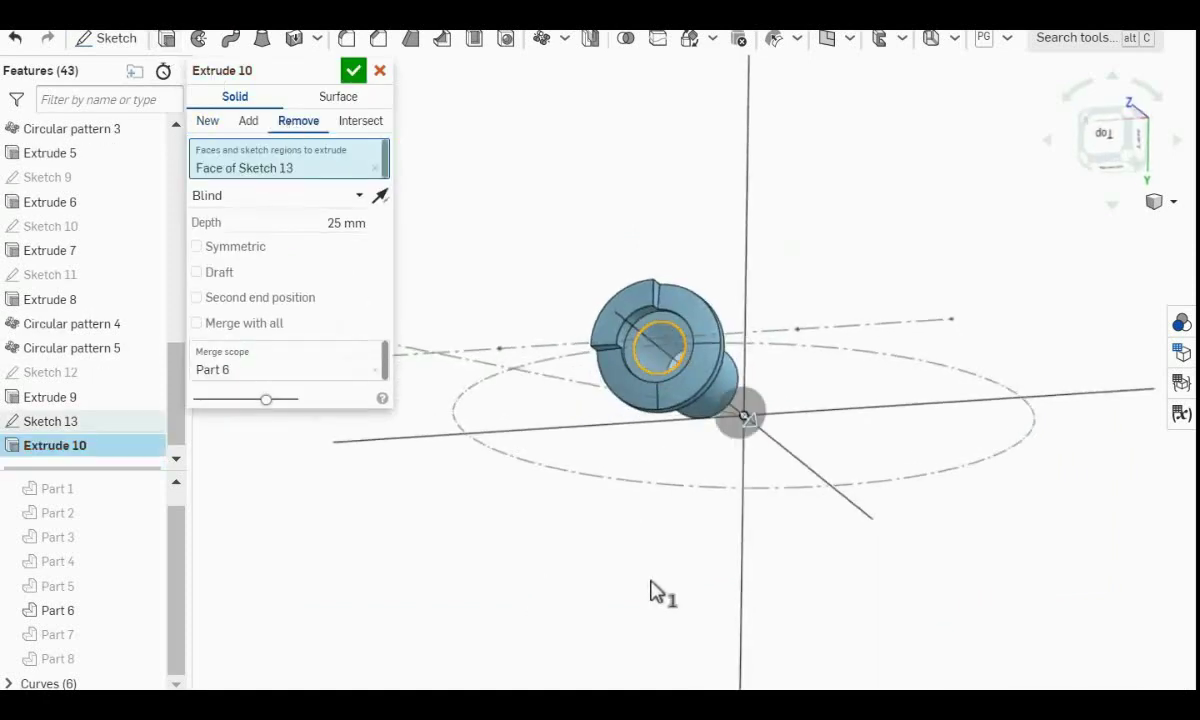
pyautogui.moveTo(645, 560); pyautogui.dragTo(432, 617, button='right')
pyautogui.scroll(3, 704, 397)
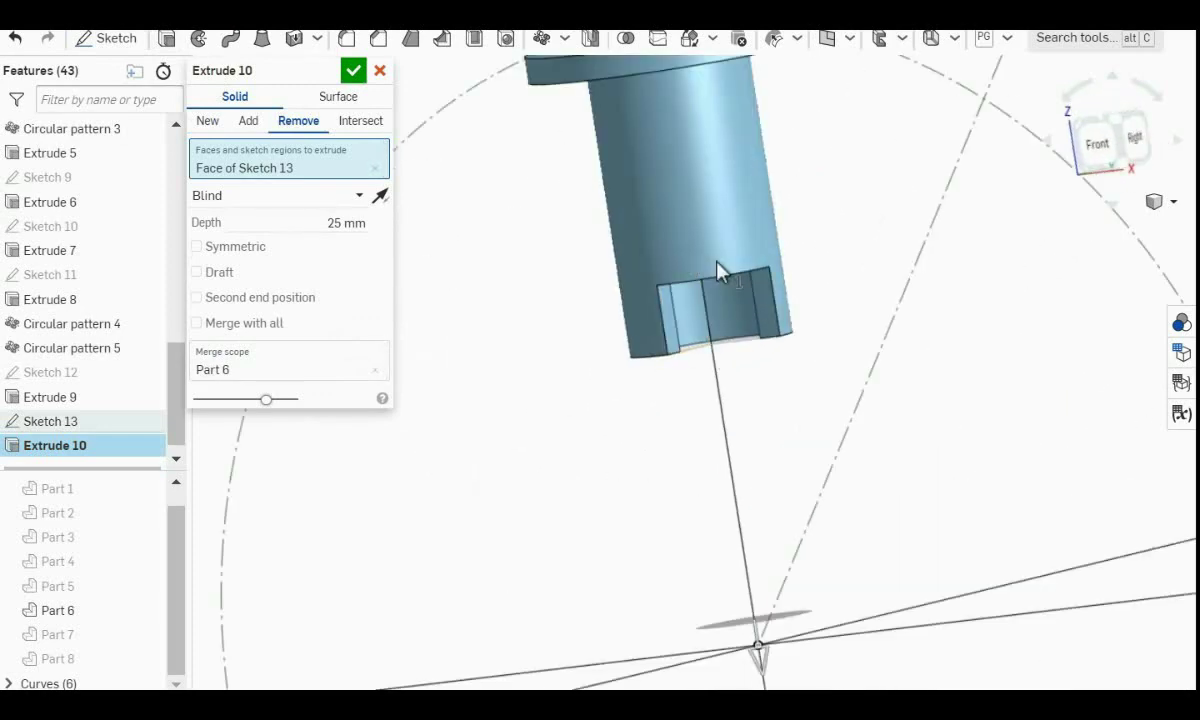
pyautogui.click(350, 222)
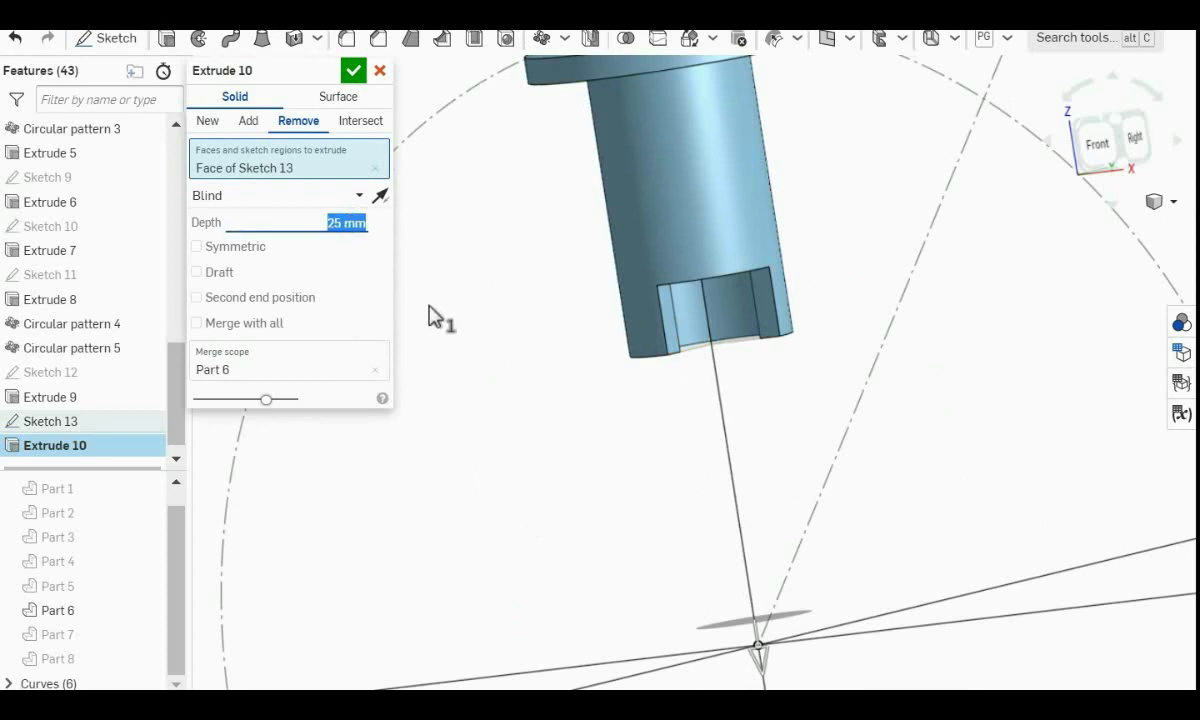
pyautogui.write('10')
pyautogui.press('Return')
# Change the cut depth to 9 mm and confirm Extrude 10.
pyautogui.moveTo(686, 463)
pyautogui.mouseDown(button='right')
pyautogui.moveTo(686, 429)
pyautogui.moveTo(694, 463)
pyautogui.moveTo(680, 455)
pyautogui.mouseUp(button='right')
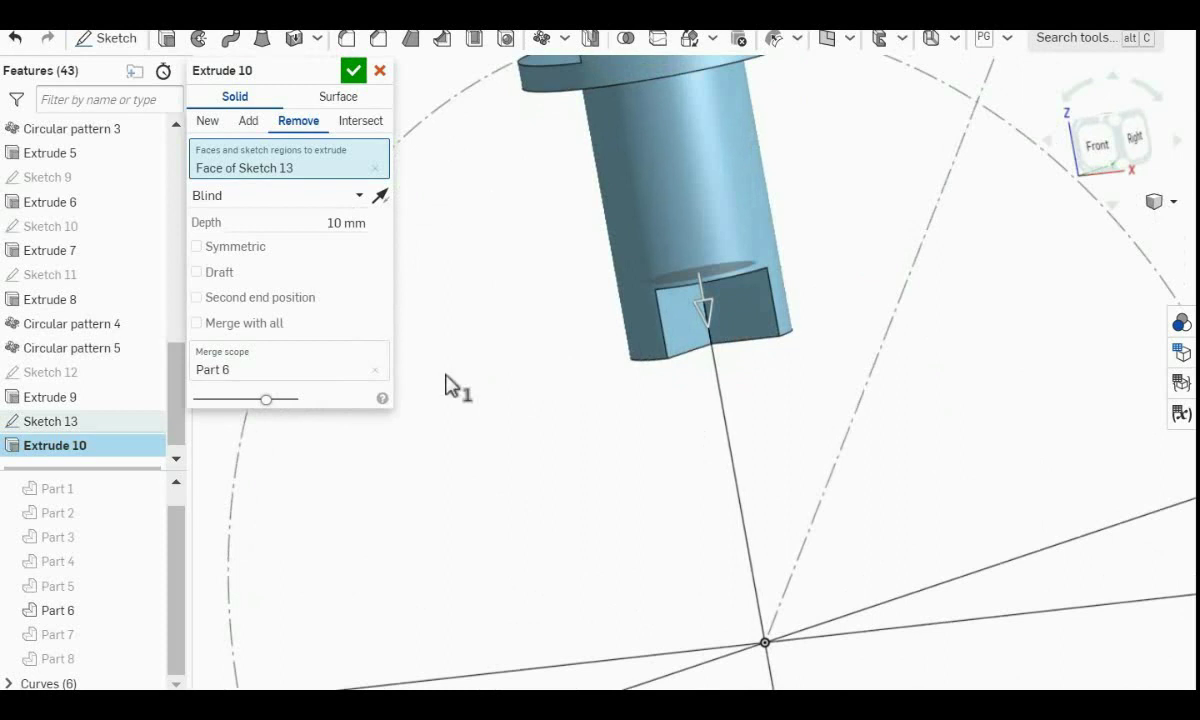
pyautogui.click(315, 223)
pyautogui.write('9')
pyautogui.press('Return')
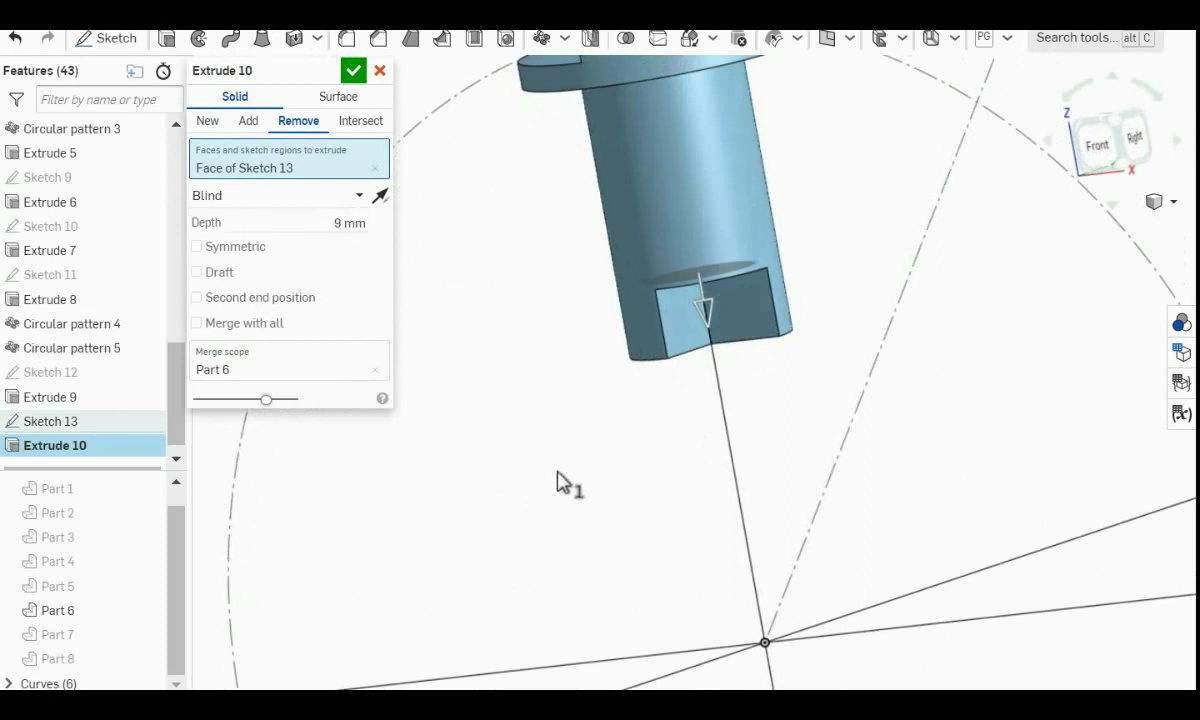
pyautogui.moveTo(710, 533)
pyautogui.mouseDown(button='right')
pyautogui.moveTo(715, 506)
pyautogui.moveTo(705, 530)
pyautogui.moveTo(729, 514)
pyautogui.mouseUp(button='right')
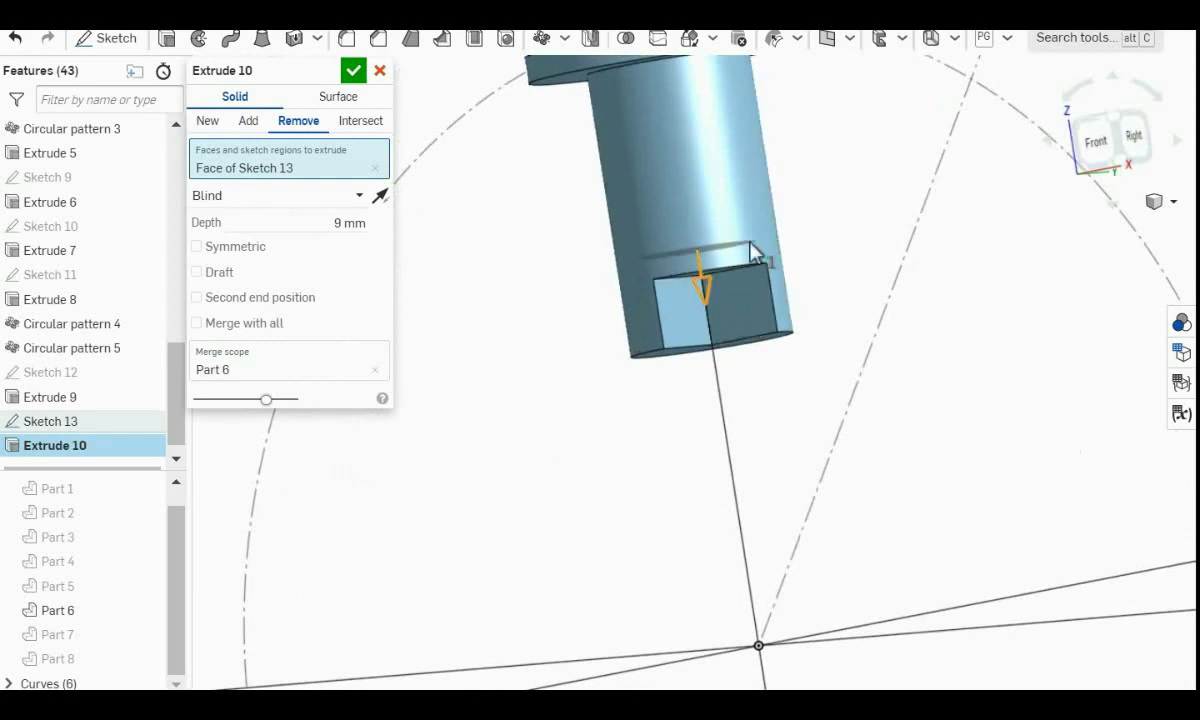
pyautogui.click(353, 70)
pyautogui.moveTo(711, 431); pyautogui.dragTo(825, 522, button='right')
# On the Ø5 bore floor, sketch a Ø3.2 circle centred on the origin in Sketch 14.
pyautogui.click(690, 302)
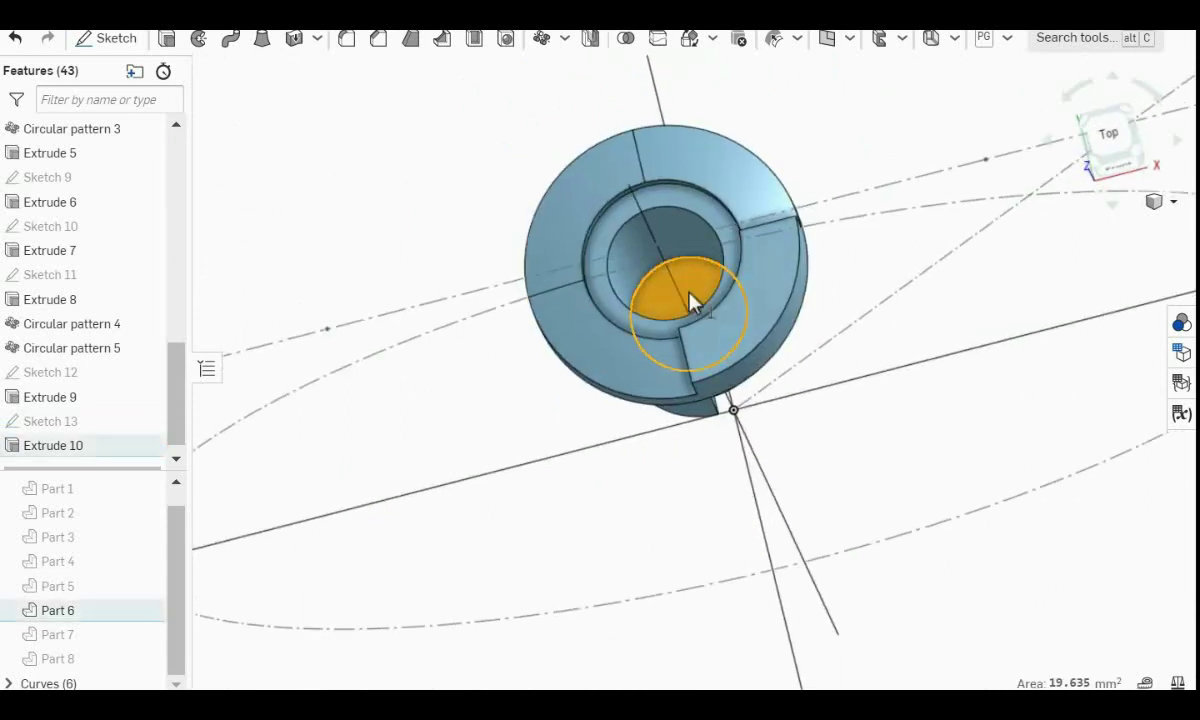
pyautogui.press('n')
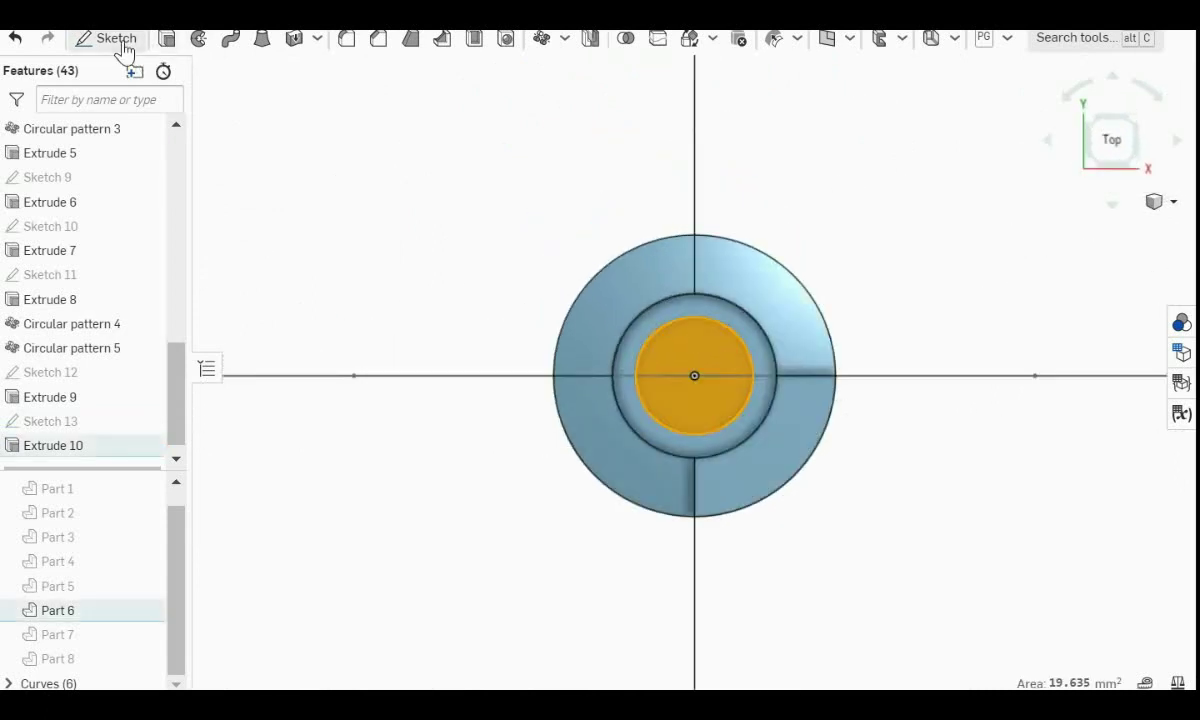
pyautogui.click(110, 40)
pyautogui.click(231, 38)
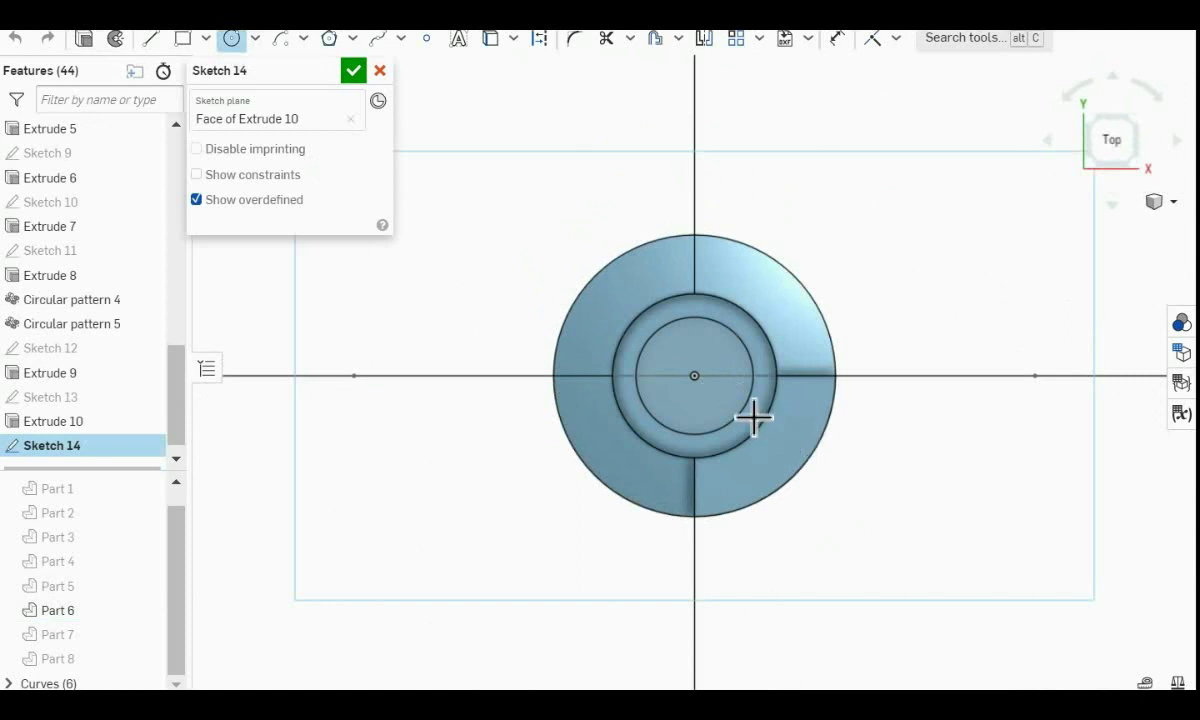
pyautogui.click(705, 378)
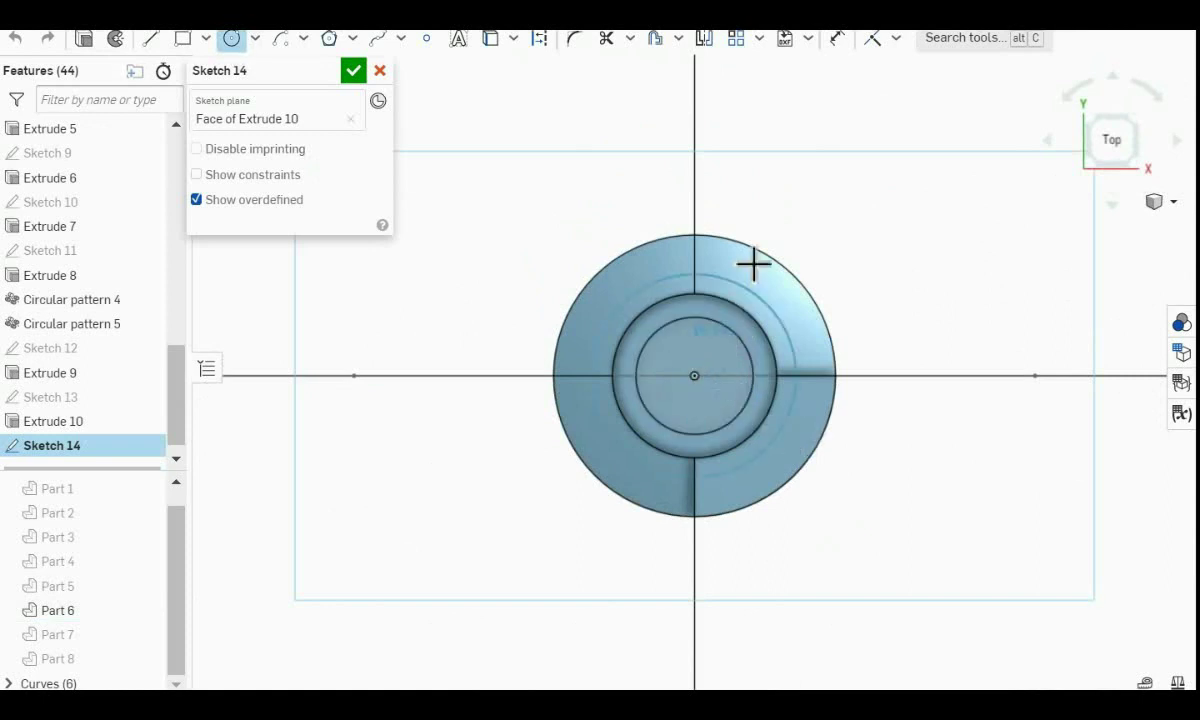
pyautogui.click(812, 238)
pyautogui.write('3.2')
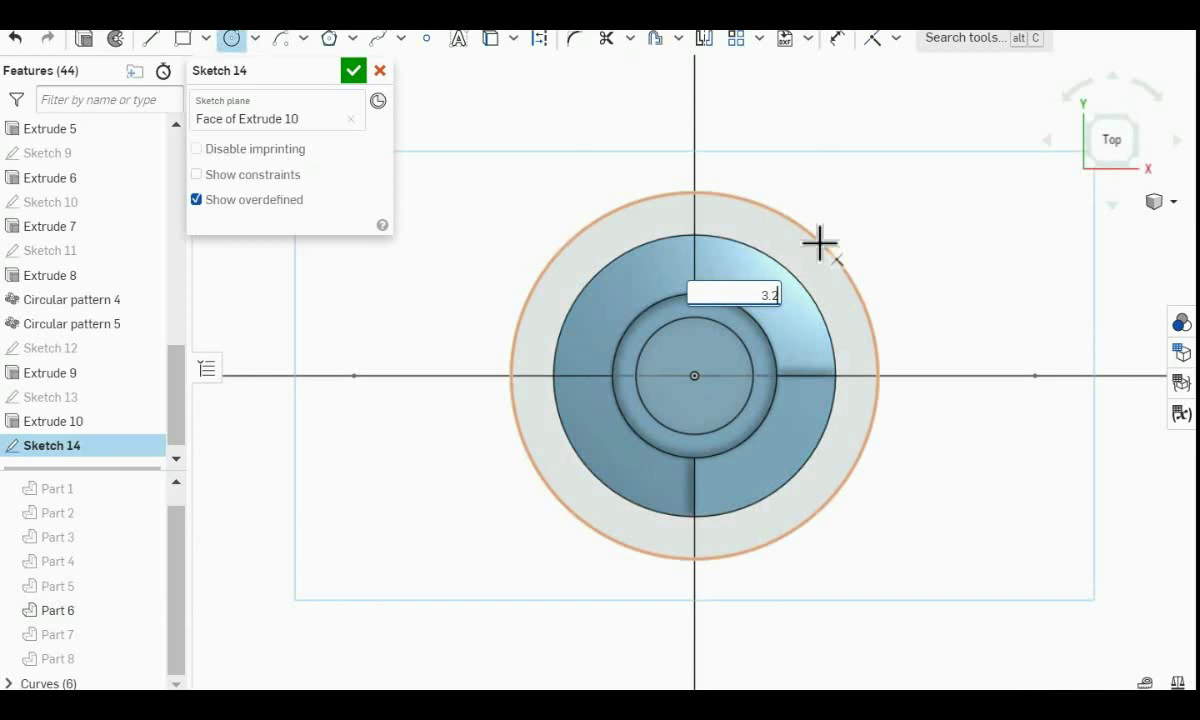
pyautogui.press('Return')
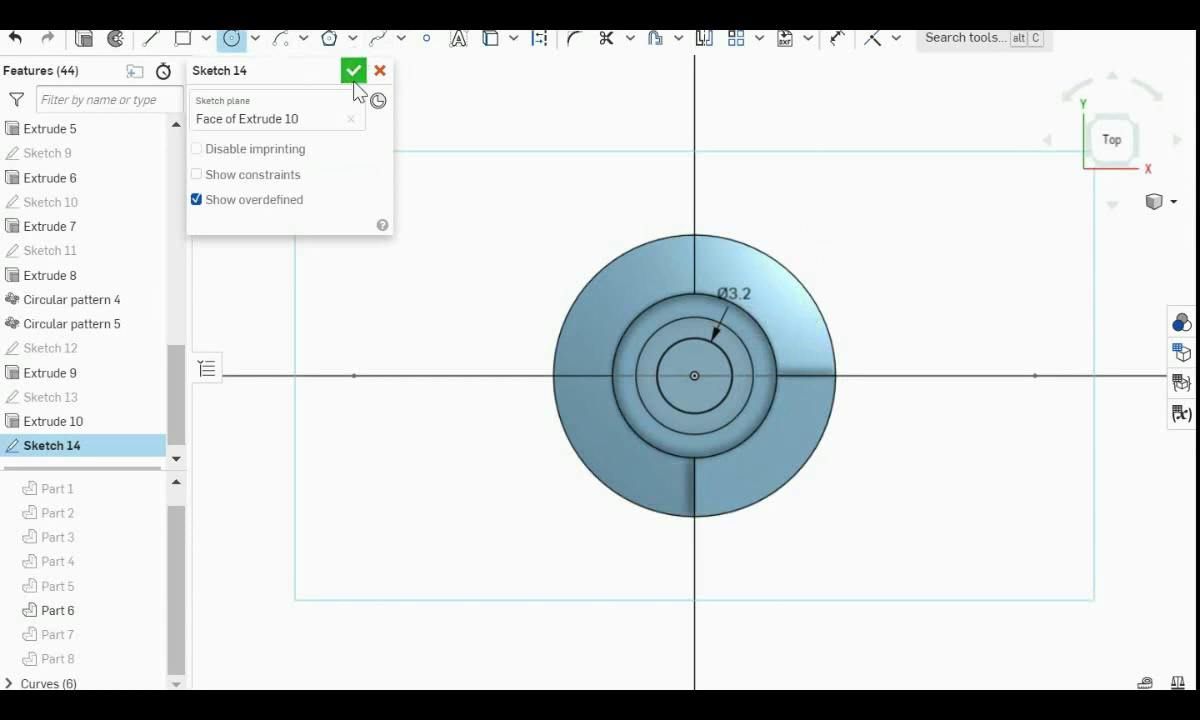
# Cut the Ø3.2 circle 25 mm through Part 6 as Extrude 11.
pyautogui.click(353, 72)
pyautogui.hotkey('shift', 'e')
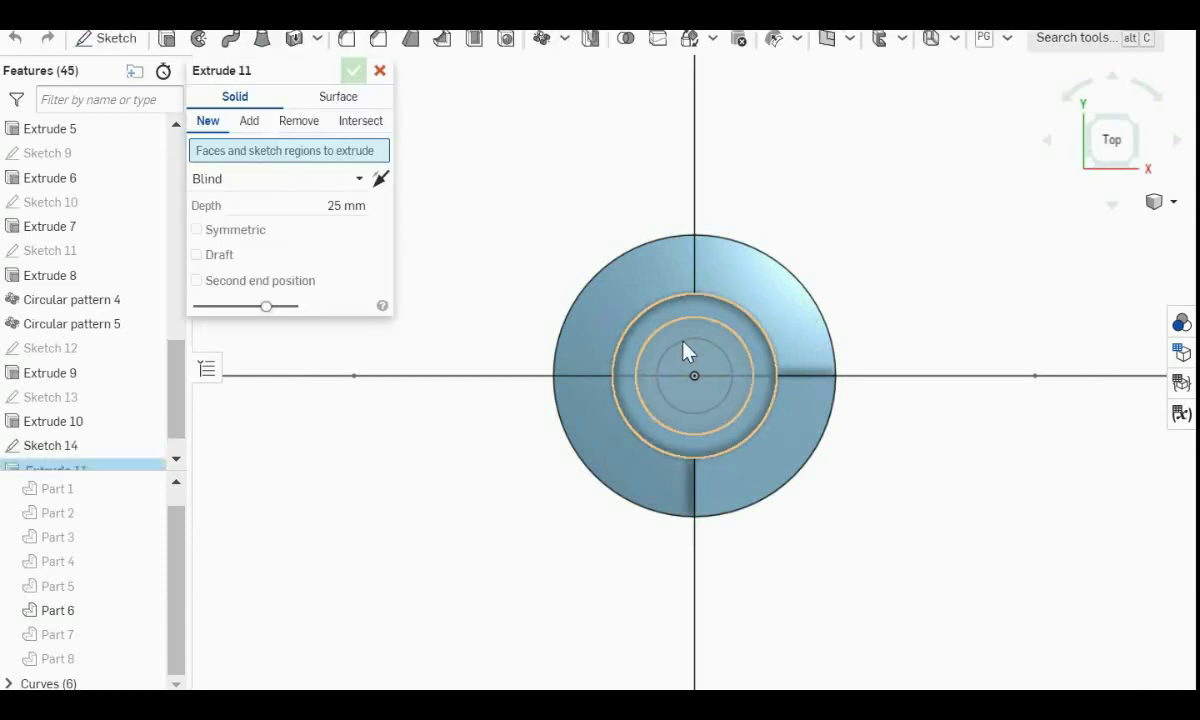
pyautogui.click(690, 368)
pyautogui.click(249, 120)
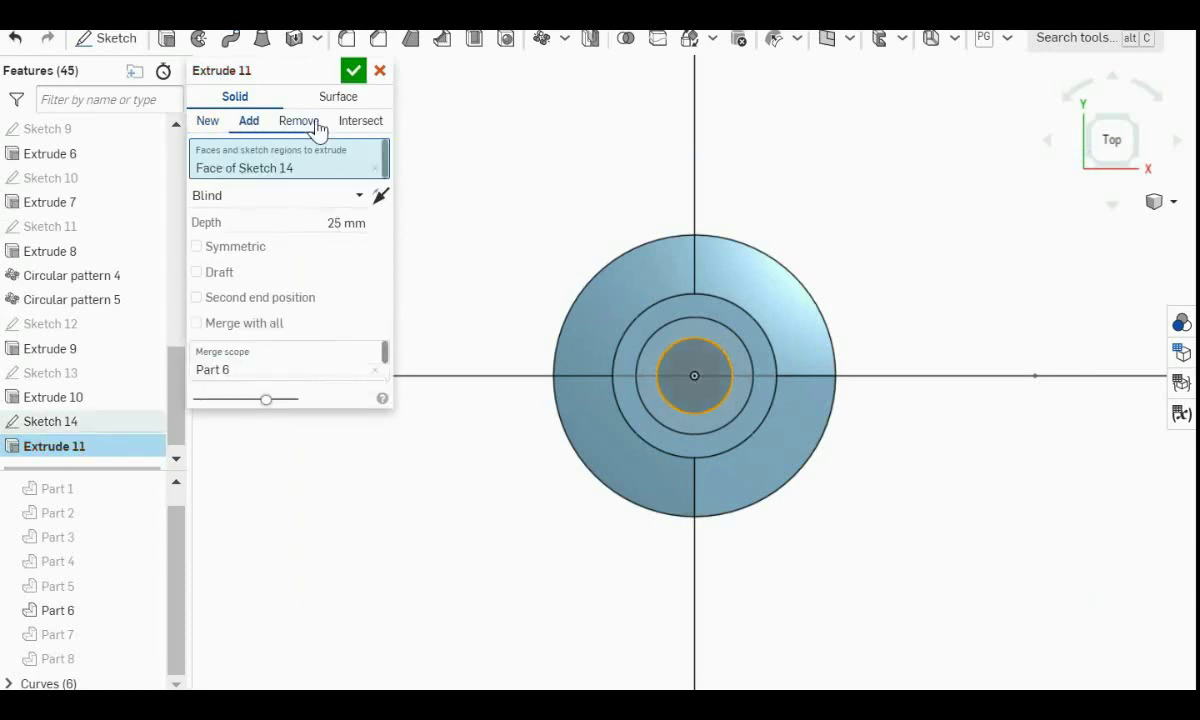
pyautogui.hotkey('shift', '7')
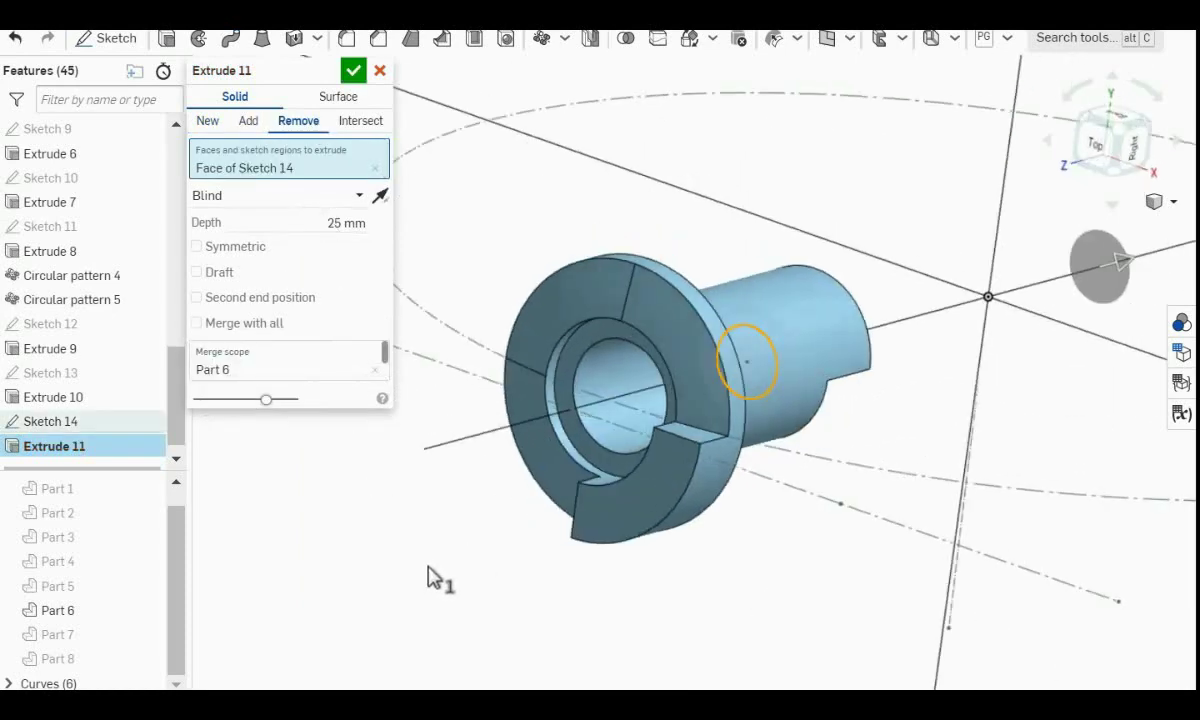
pyautogui.click(353, 70)
# Make all the hidden parts visible again with Show all parts.
pyautogui.moveTo(560, 300); pyautogui.dragTo(654, 268, button='right')
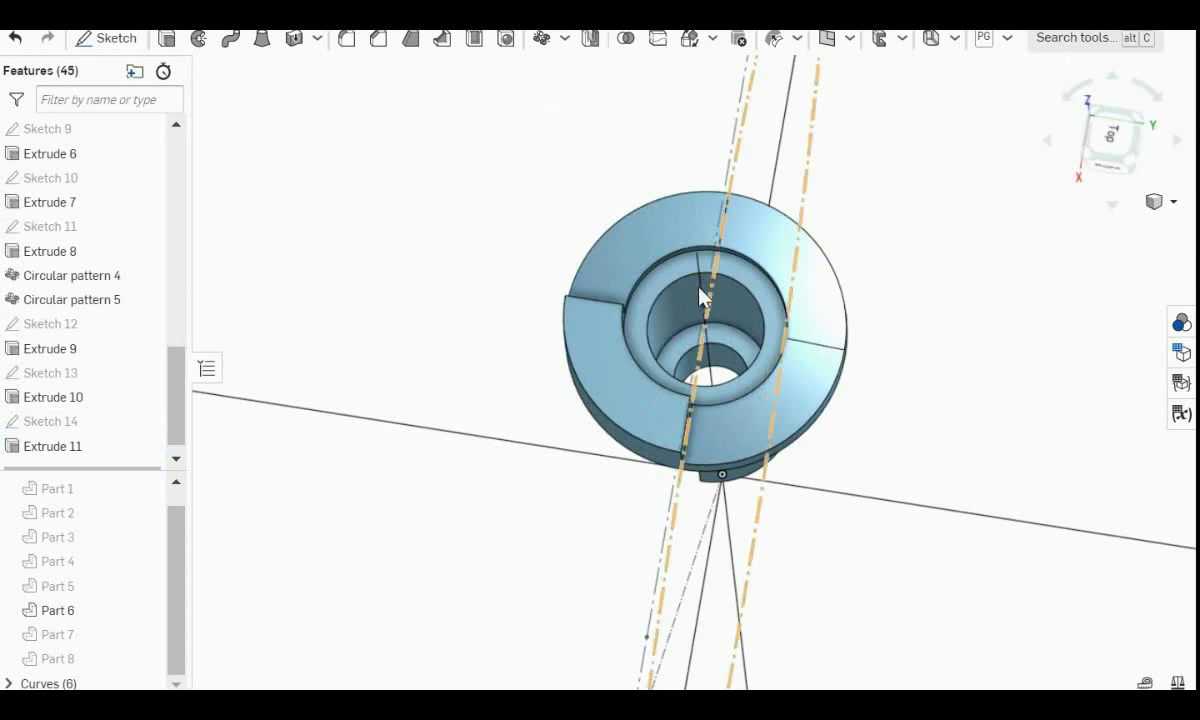
pyautogui.rightClick(900, 229)
pyautogui.click(940, 255)
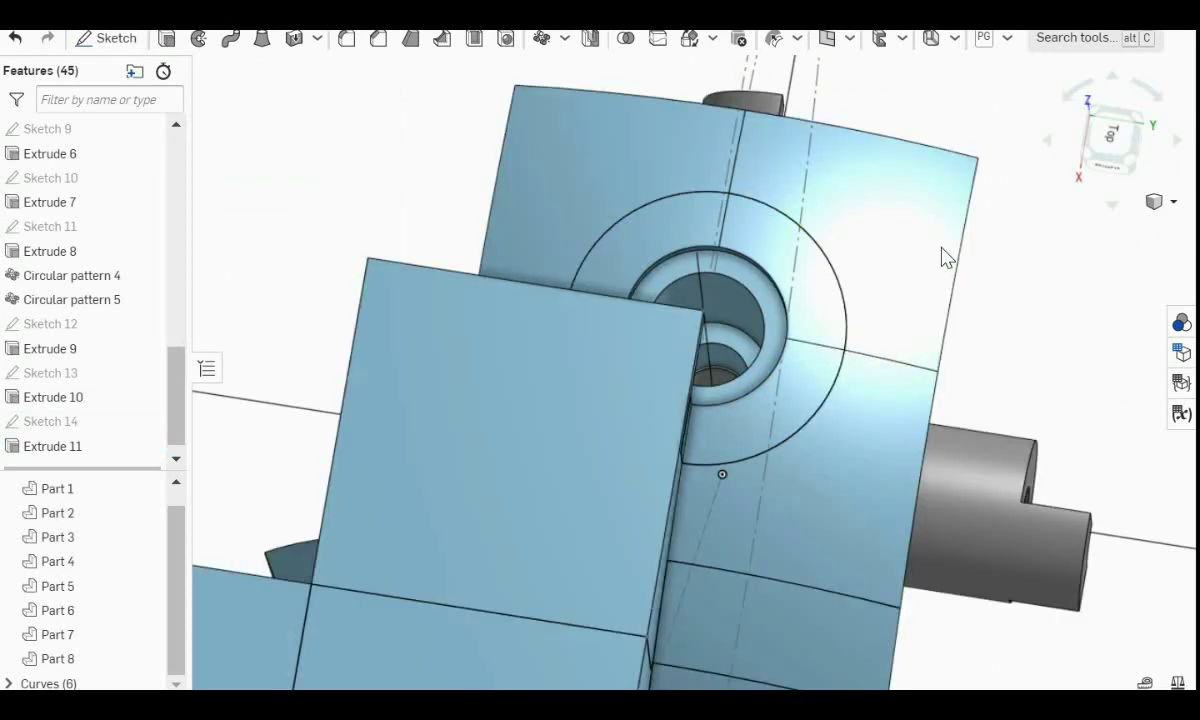